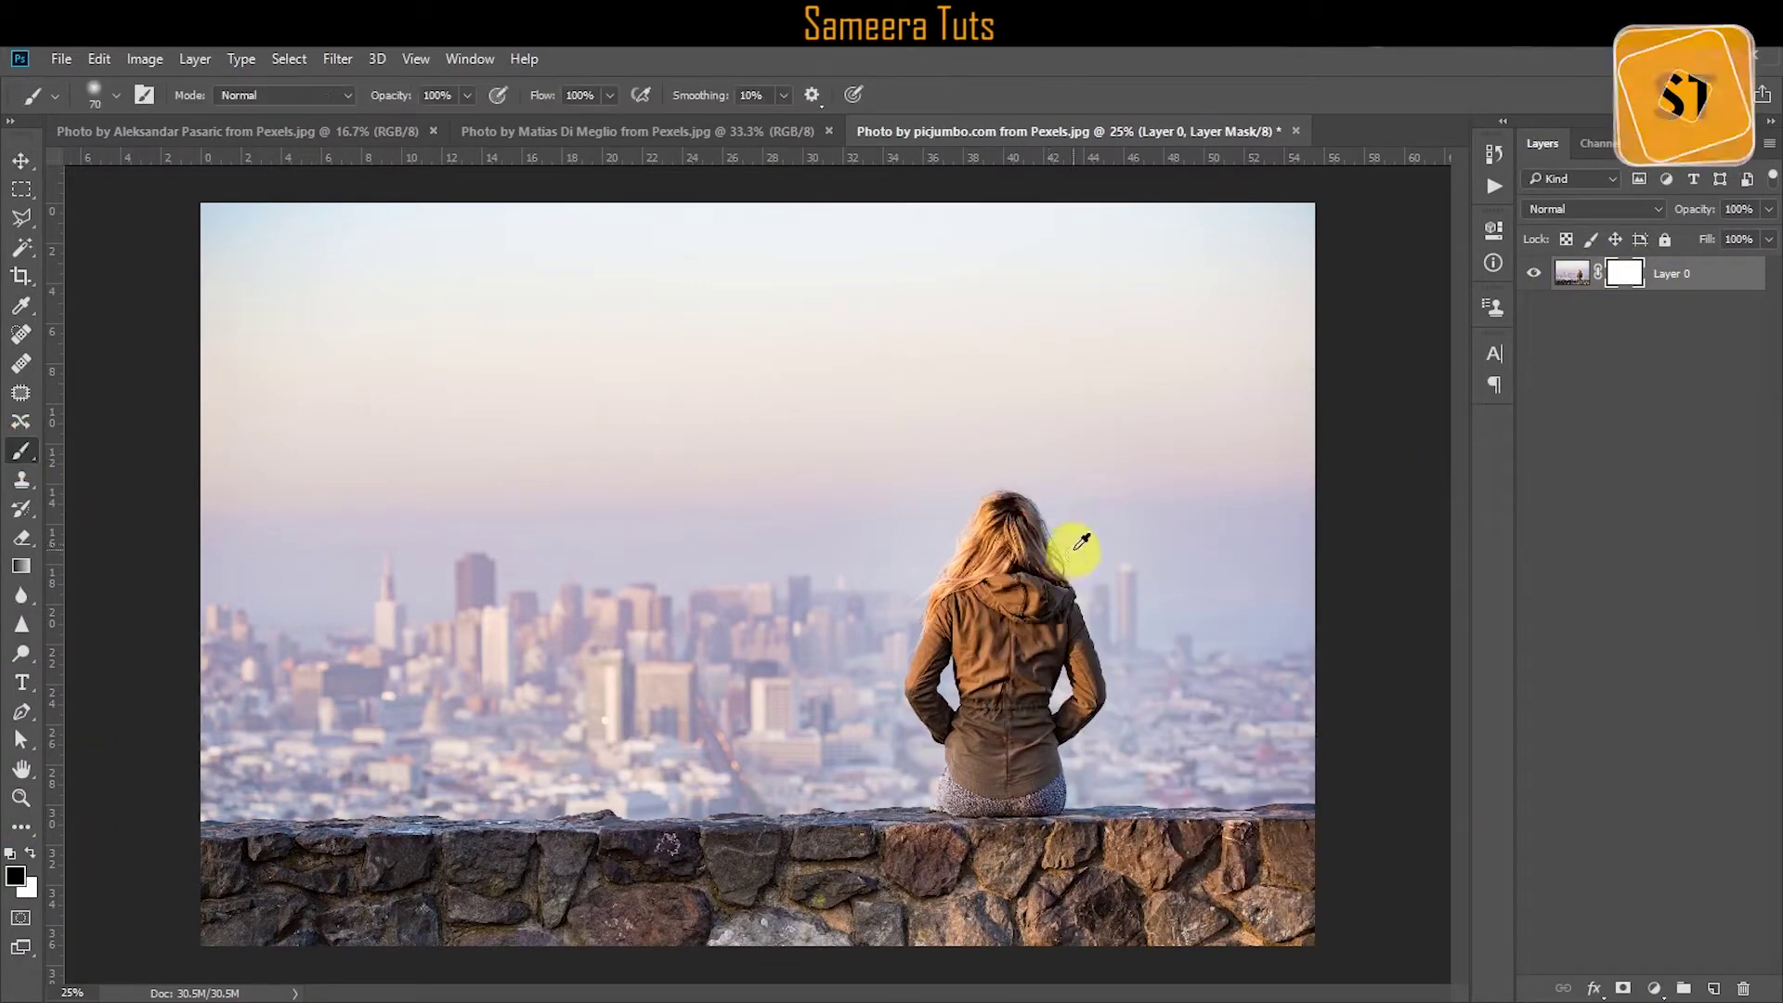
Zoom in and paint Layer 0's mask to hide a thin sky strip along the hood's edge.
{"action": "scroll", "coordinate": [1080, 543], "scroll_direction": "up", "scroll_amount": 5}
{"action": "scroll", "coordinate": [1063, 604], "scroll_direction": "up", "scroll_amount": 3}
{"action": "scroll", "coordinate": [871, 550], "scroll_direction": "up", "scroll_amount": 3}
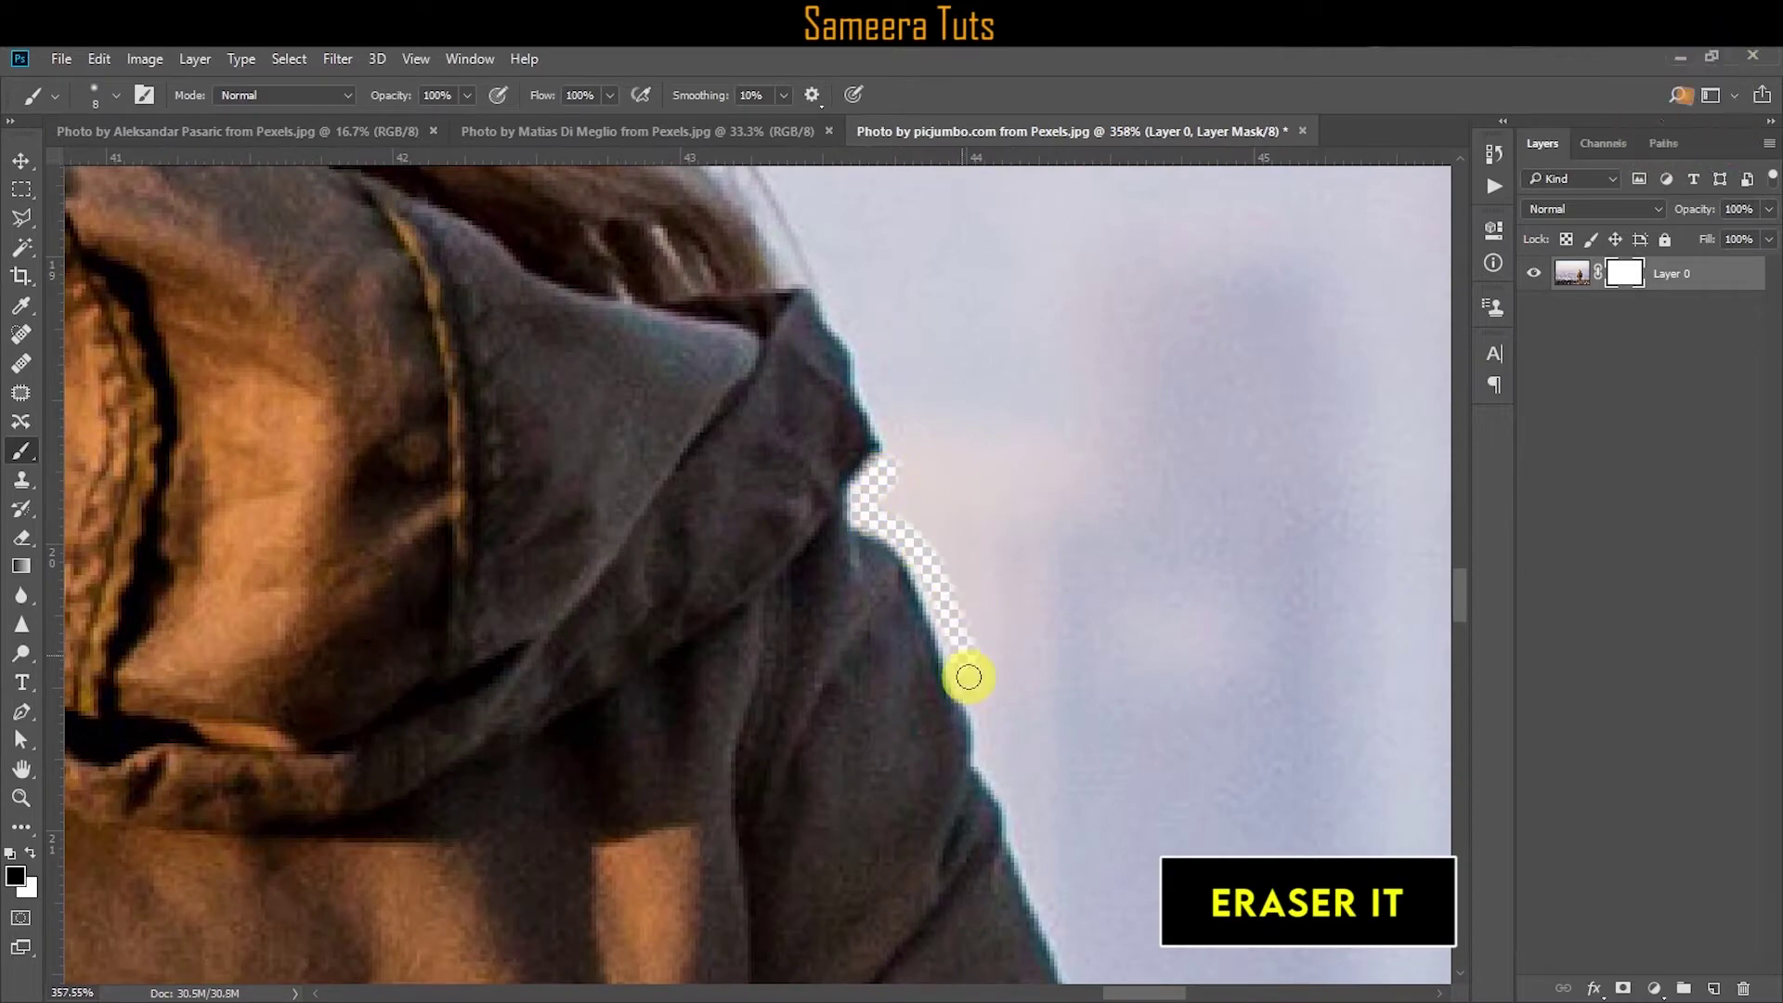
{"action": "left_click_drag", "start_coordinate": [988, 759], "coordinate": [990, 810]}
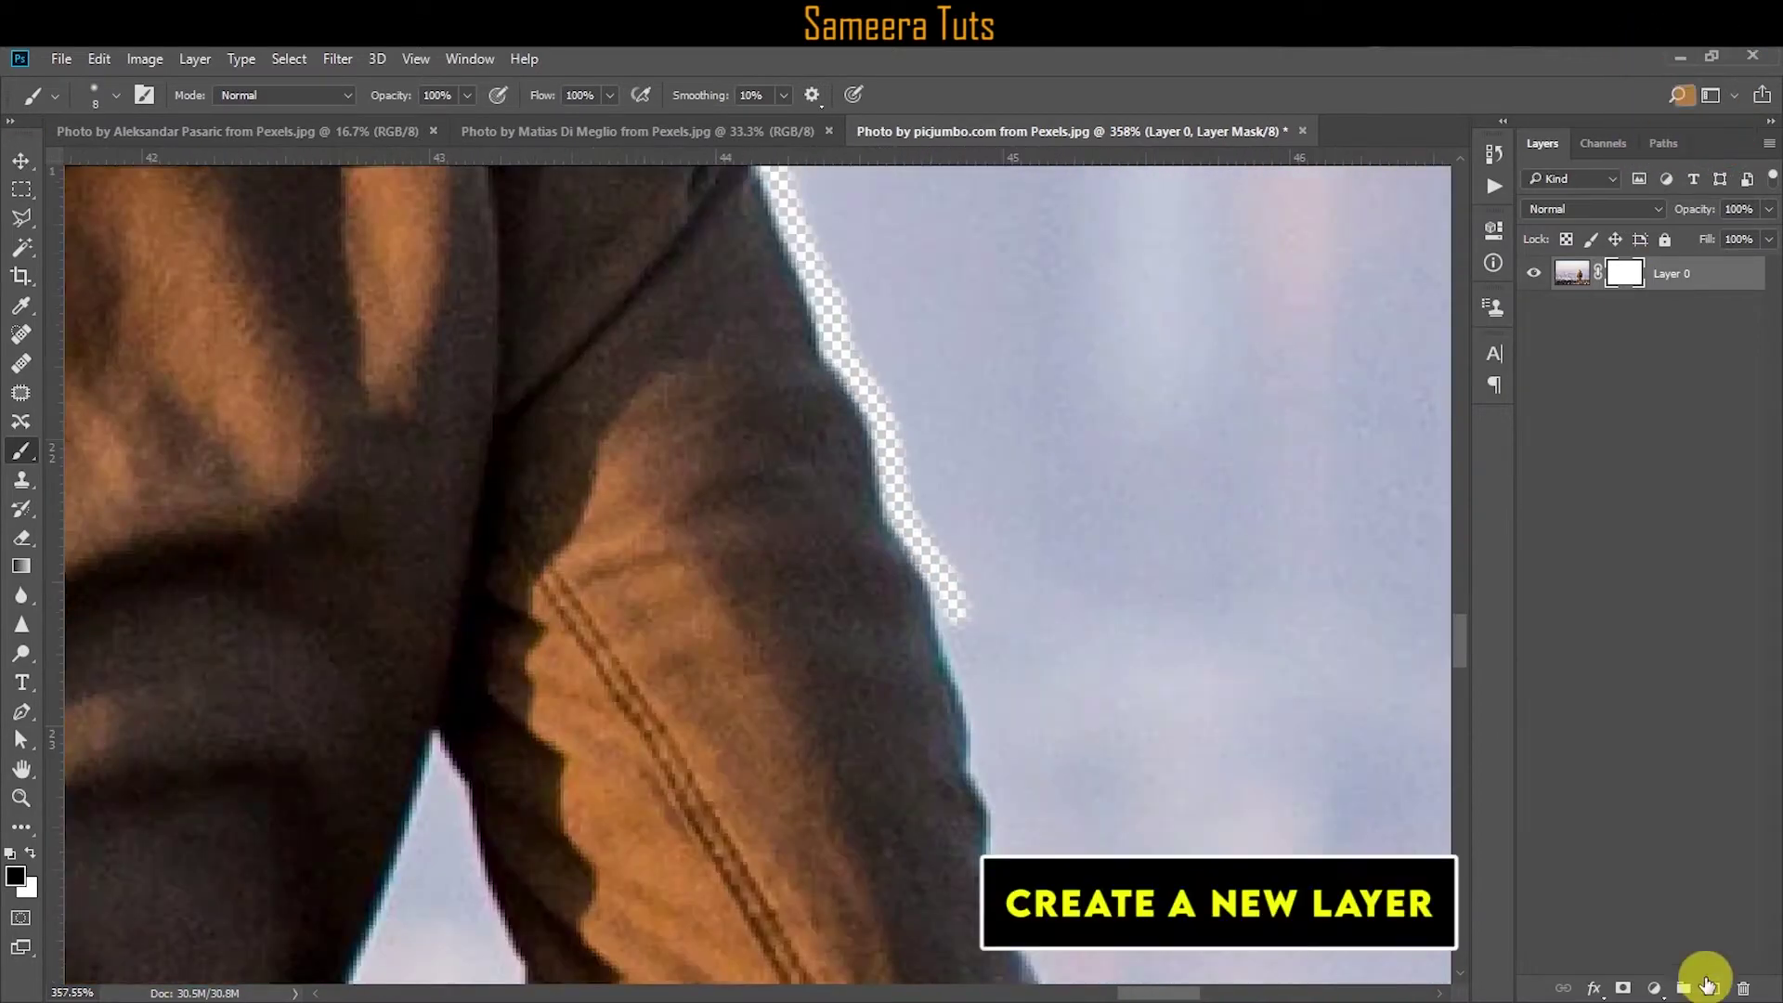
Add a new layer, then mask away the sky along the arm and strap down to the wall.
{"action": "left_click", "coordinate": [15, 874]}
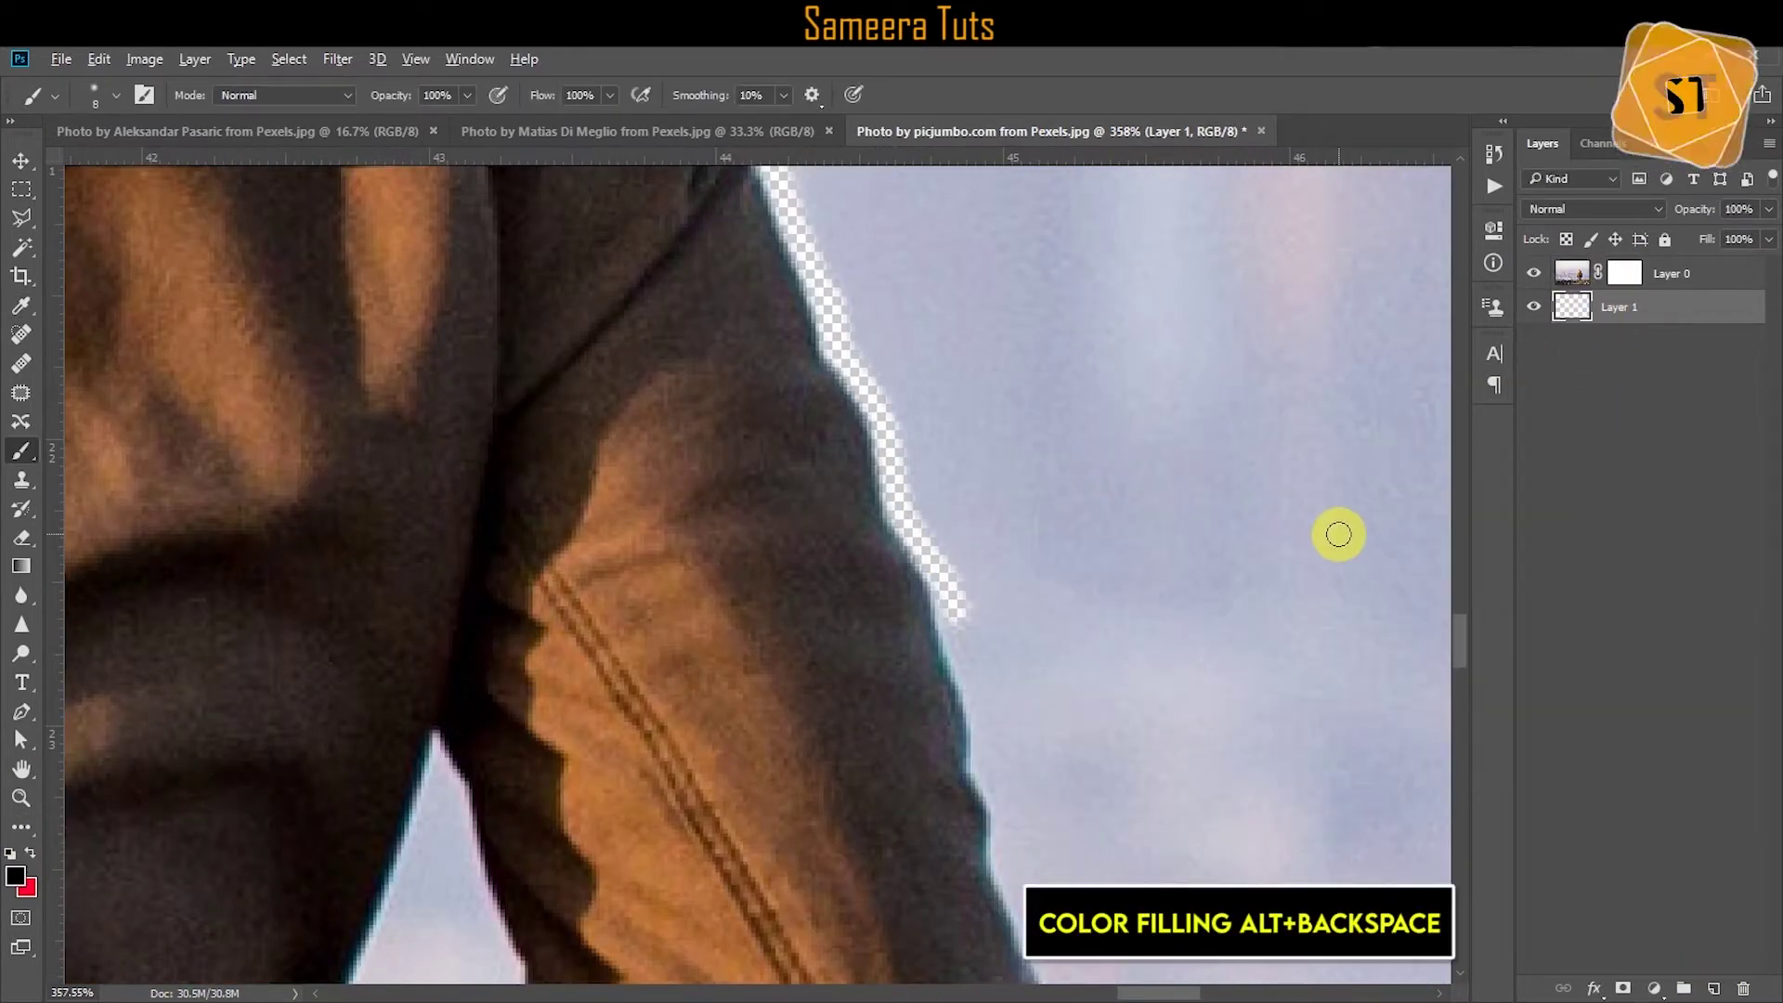
{"action": "left_click", "coordinate": [1624, 273]}
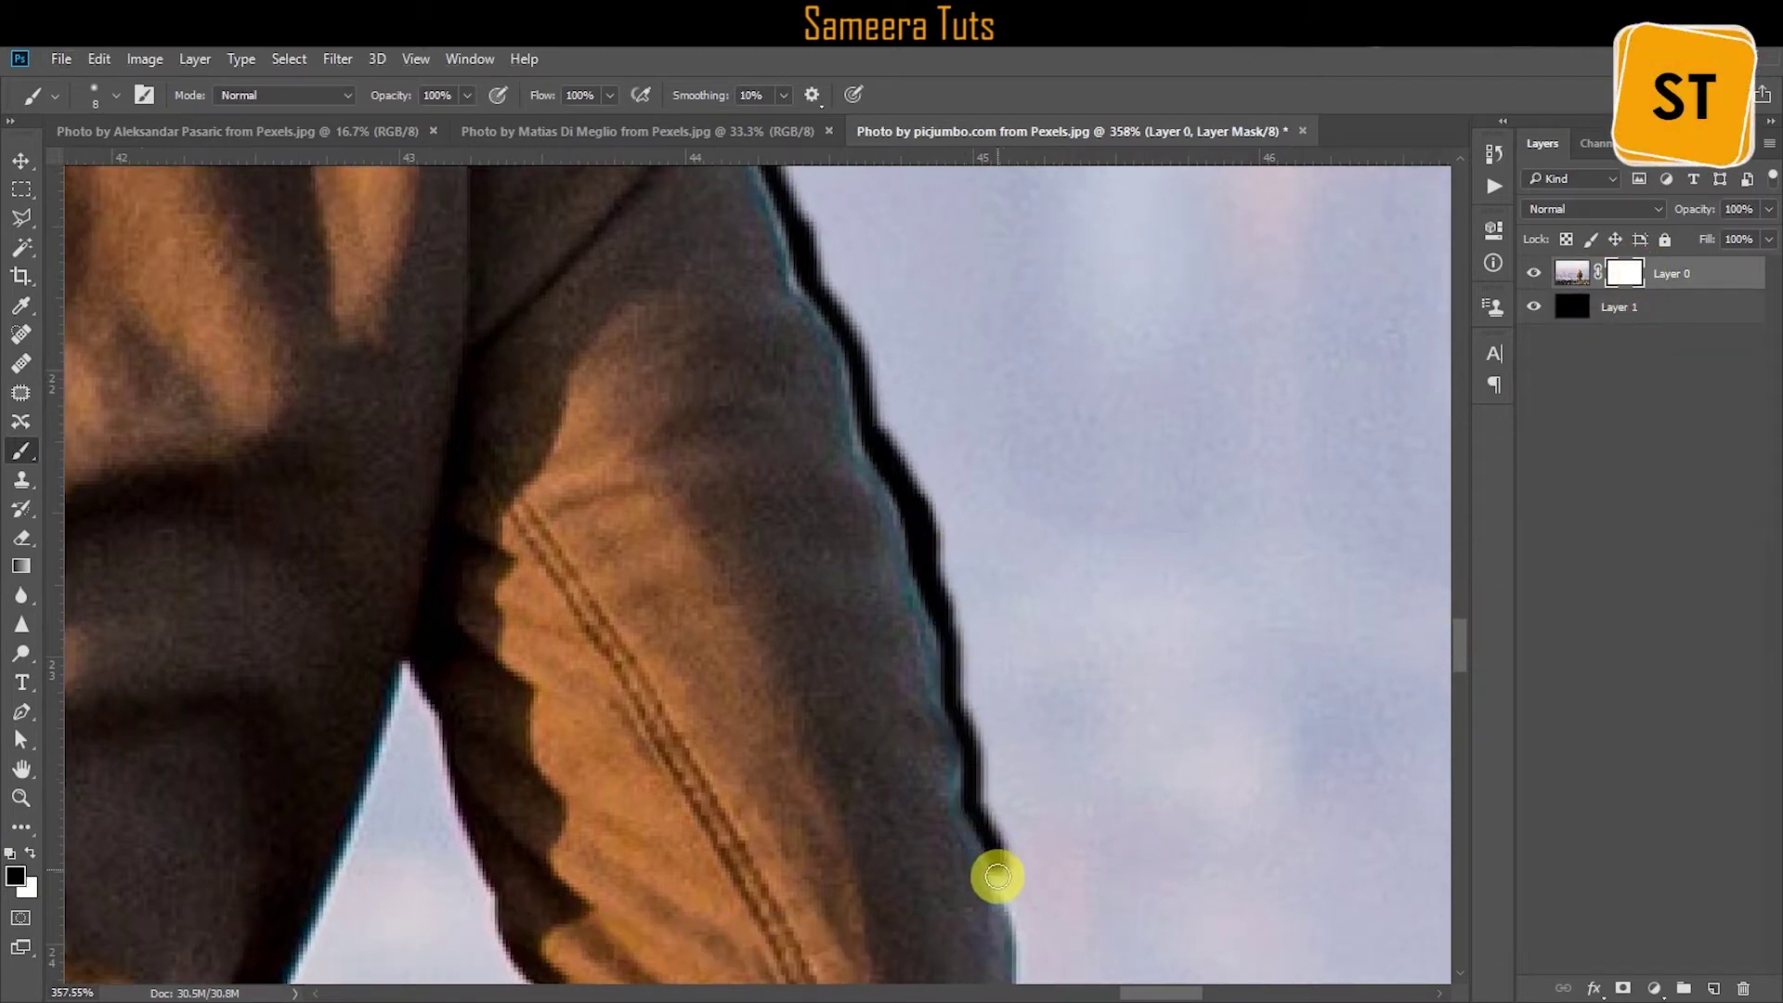
{"action": "mouse_move", "coordinate": [997, 876]}
{"action": "left_mouse_down"}
{"action": "mouse_move", "coordinate": [785, 306]}
{"action": "mouse_move", "coordinate": [884, 530]}
{"action": "mouse_move", "coordinate": [846, 421]}
{"action": "mouse_move", "coordinate": [892, 640]}
{"action": "mouse_move", "coordinate": [796, 569]}
{"action": "mouse_move", "coordinate": [908, 513]}
{"action": "left_mouse_up"}
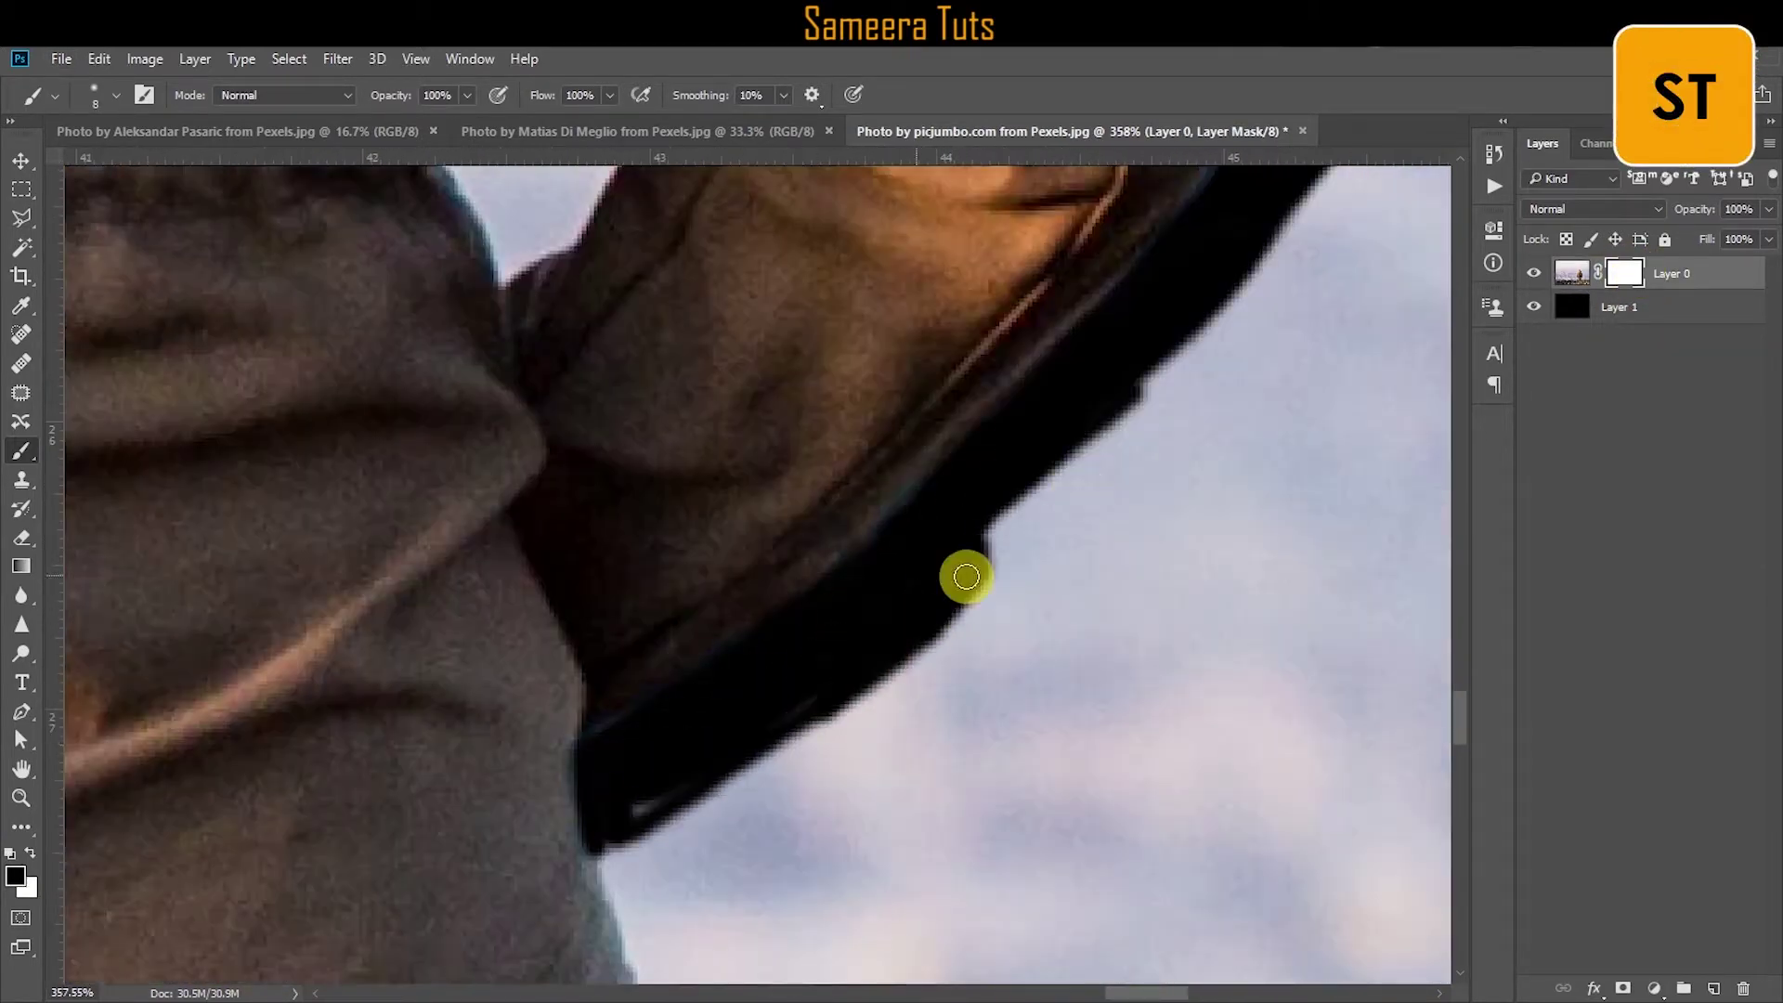
{"action": "mouse_move", "coordinate": [966, 576]}
{"action": "left_mouse_down"}
{"action": "mouse_move", "coordinate": [713, 545]}
{"action": "mouse_move", "coordinate": [724, 502]}
{"action": "mouse_move", "coordinate": [828, 426]}
{"action": "mouse_move", "coordinate": [781, 518]}
{"action": "mouse_move", "coordinate": [757, 506]}
{"action": "mouse_move", "coordinate": [784, 545]}
{"action": "mouse_move", "coordinate": [578, 625]}
{"action": "mouse_move", "coordinate": [649, 541]}
{"action": "mouse_move", "coordinate": [966, 692]}
{"action": "mouse_move", "coordinate": [1034, 644]}
{"action": "mouse_move", "coordinate": [718, 363]}
{"action": "left_mouse_up"}
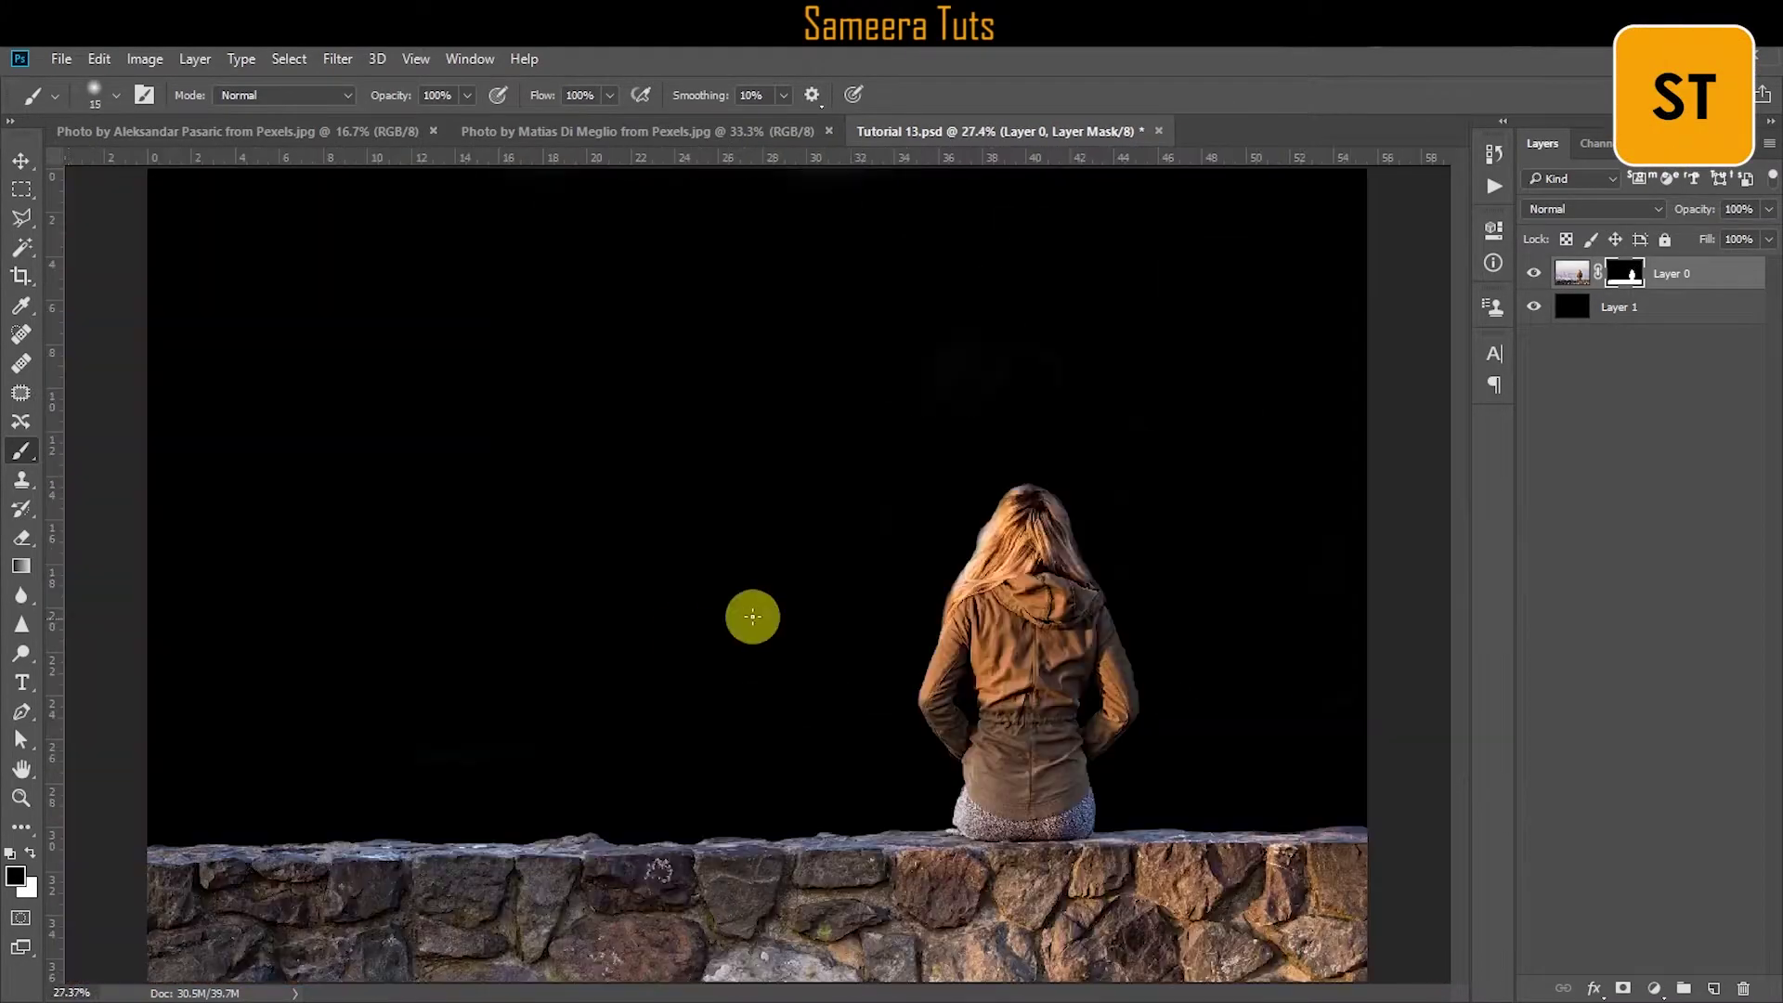
Outline the spired skyscraper in the city skyline photo with the Polygonal Lasso.
{"action": "left_click", "coordinate": [703, 139]}
{"action": "scroll", "coordinate": [472, 357], "scroll_direction": "up", "scroll_amount": 8}
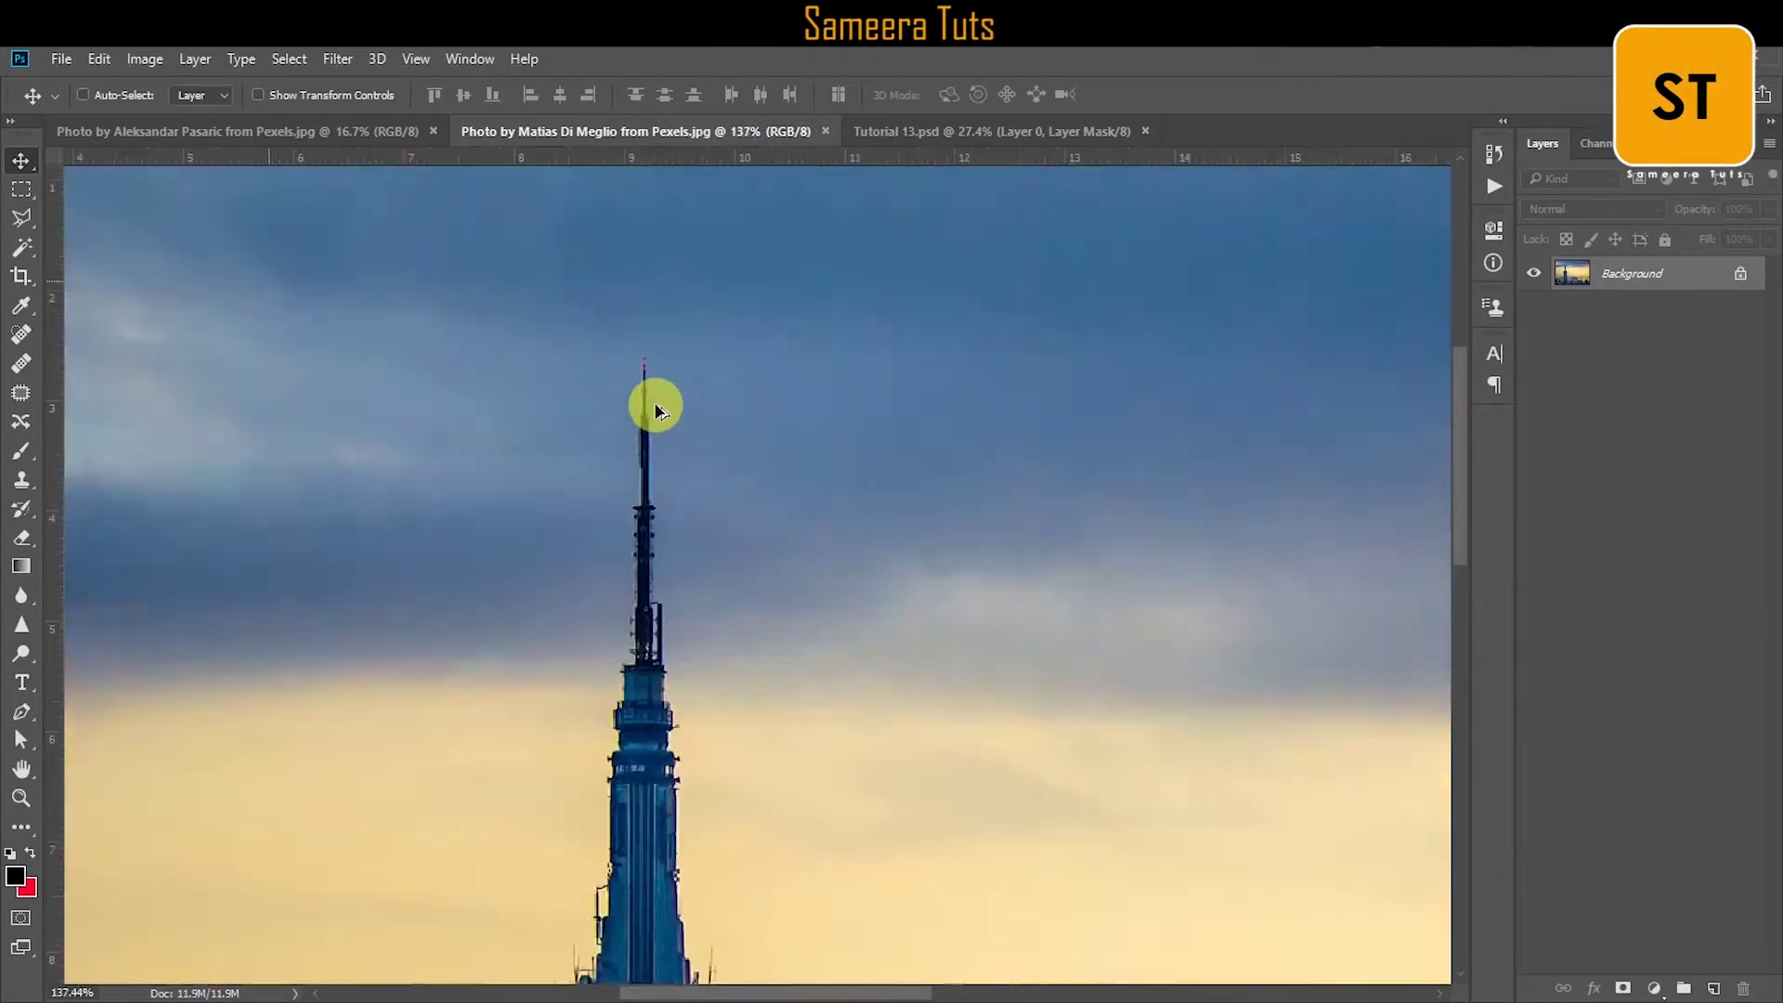
{"action": "key", "text": "l"}
{"action": "scroll", "coordinate": [655, 472], "scroll_direction": "down", "scroll_amount": 5}
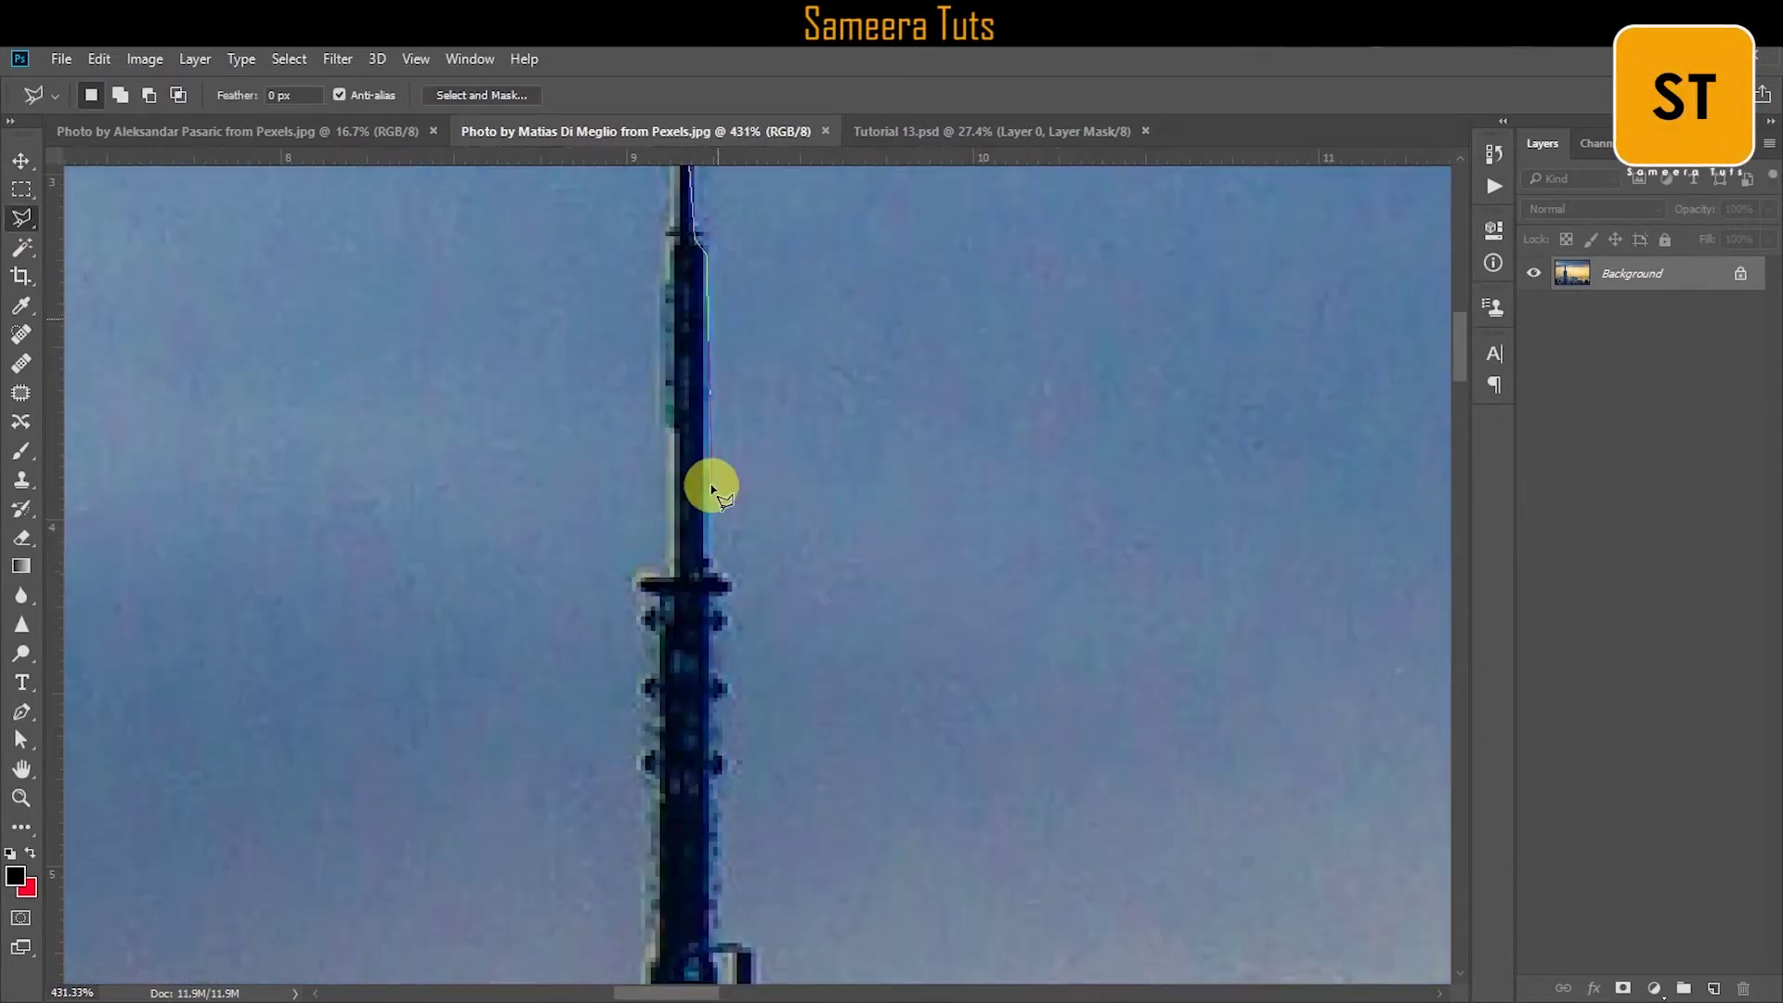
{"action": "scroll", "coordinate": [687, 557], "scroll_direction": "down", "scroll_amount": 3}
{"action": "scroll", "coordinate": [669, 537], "scroll_direction": "down", "scroll_amount": 3}
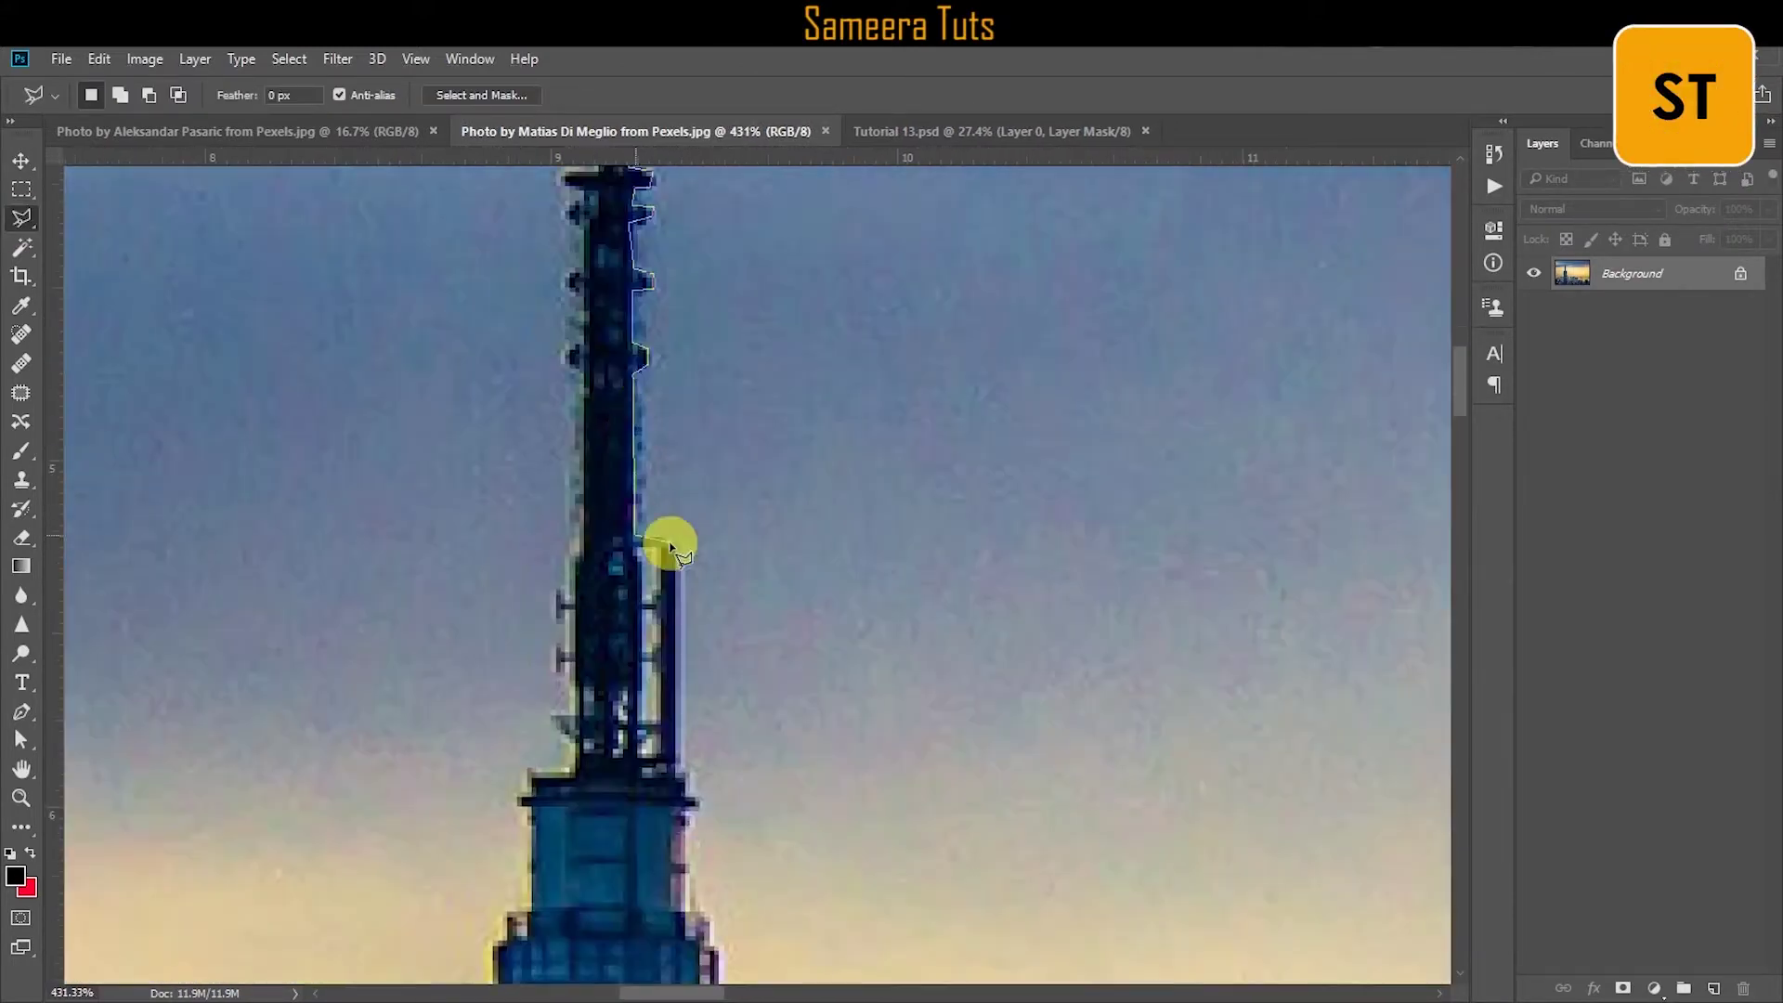
{"action": "scroll", "coordinate": [684, 538], "scroll_direction": "down", "scroll_amount": 4}
{"action": "scroll", "coordinate": [706, 465], "scroll_direction": "down", "scroll_amount": 4}
{"action": "scroll", "coordinate": [705, 464], "scroll_direction": "down", "scroll_amount": 2}
{"action": "scroll", "coordinate": [883, 486], "scroll_direction": "down", "scroll_amount": 4}
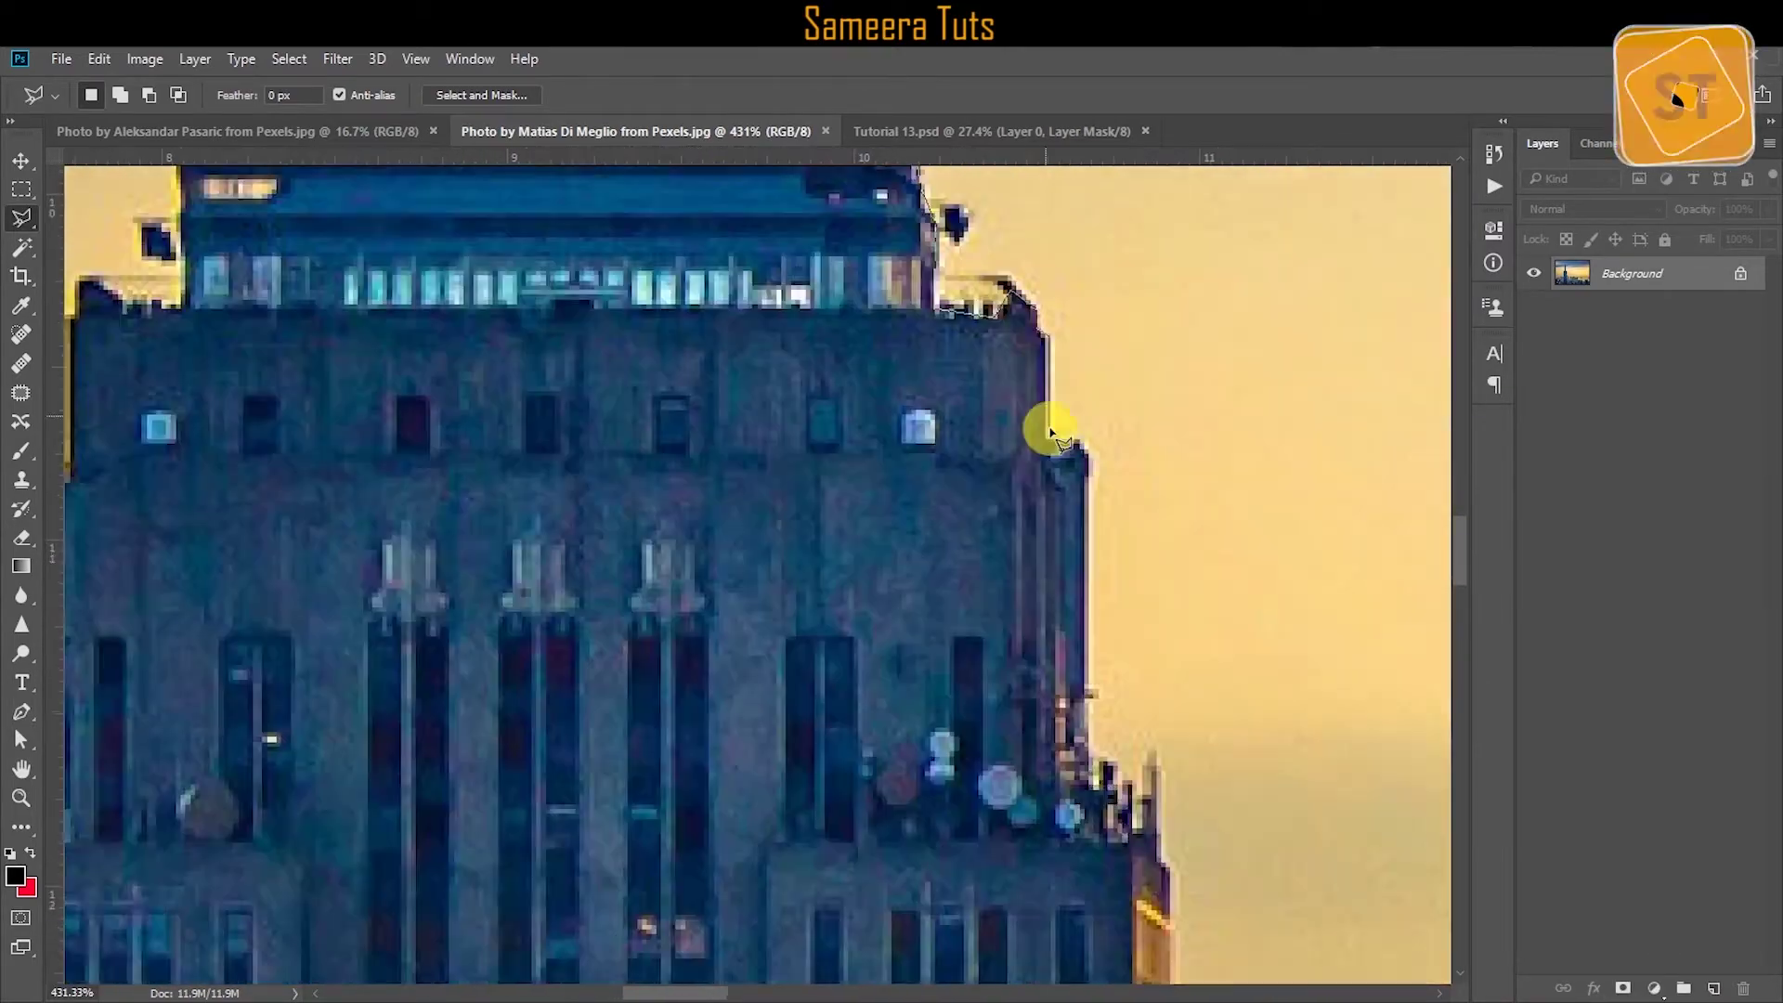
{"action": "scroll", "coordinate": [1047, 427], "scroll_direction": "down", "scroll_amount": 4}
{"action": "scroll", "coordinate": [1063, 505], "scroll_direction": "left", "scroll_amount": 8}
{"action": "scroll", "coordinate": [919, 557], "scroll_direction": "up", "scroll_amount": 5}
{"action": "scroll", "coordinate": [924, 557], "scroll_direction": "up", "scroll_amount": 5}
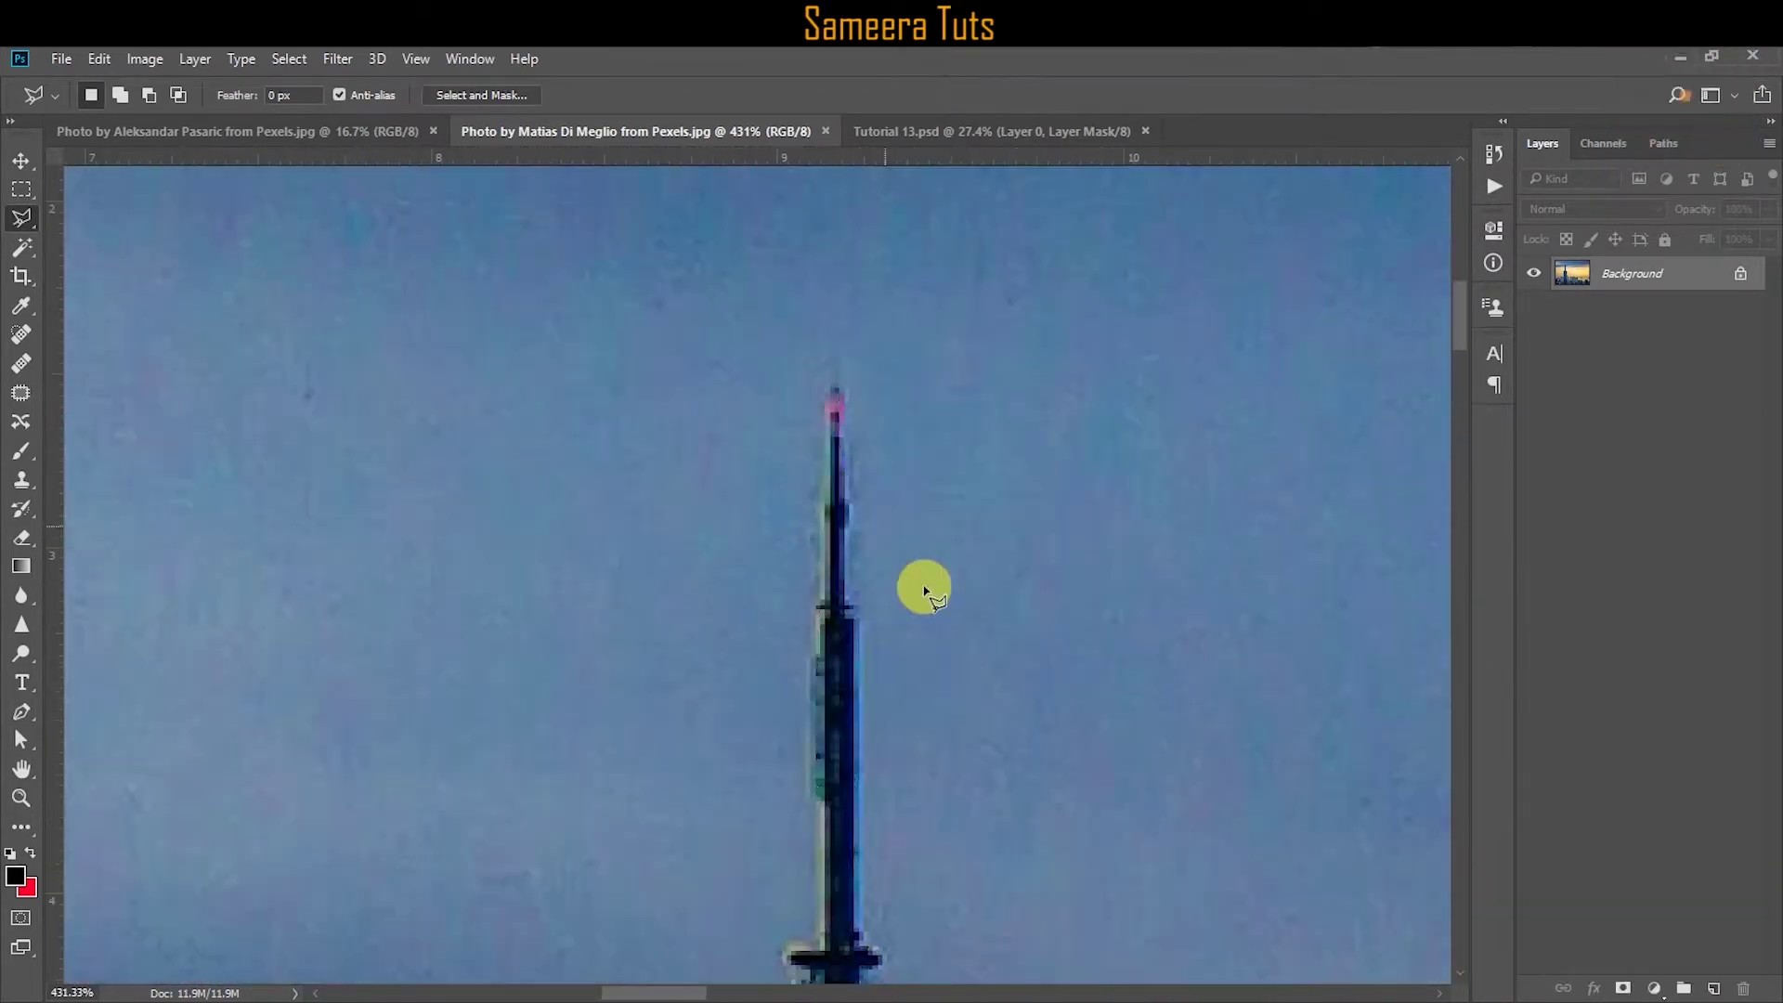
{"action": "key", "text": "ctrl+0"}
Move the skyscraper into Tutorial 13, enlarge it to about 150% and place it on the left.
{"action": "key", "text": "v"}
{"action": "left_click_drag", "start_coordinate": [448, 700], "coordinate": [183, 727]}
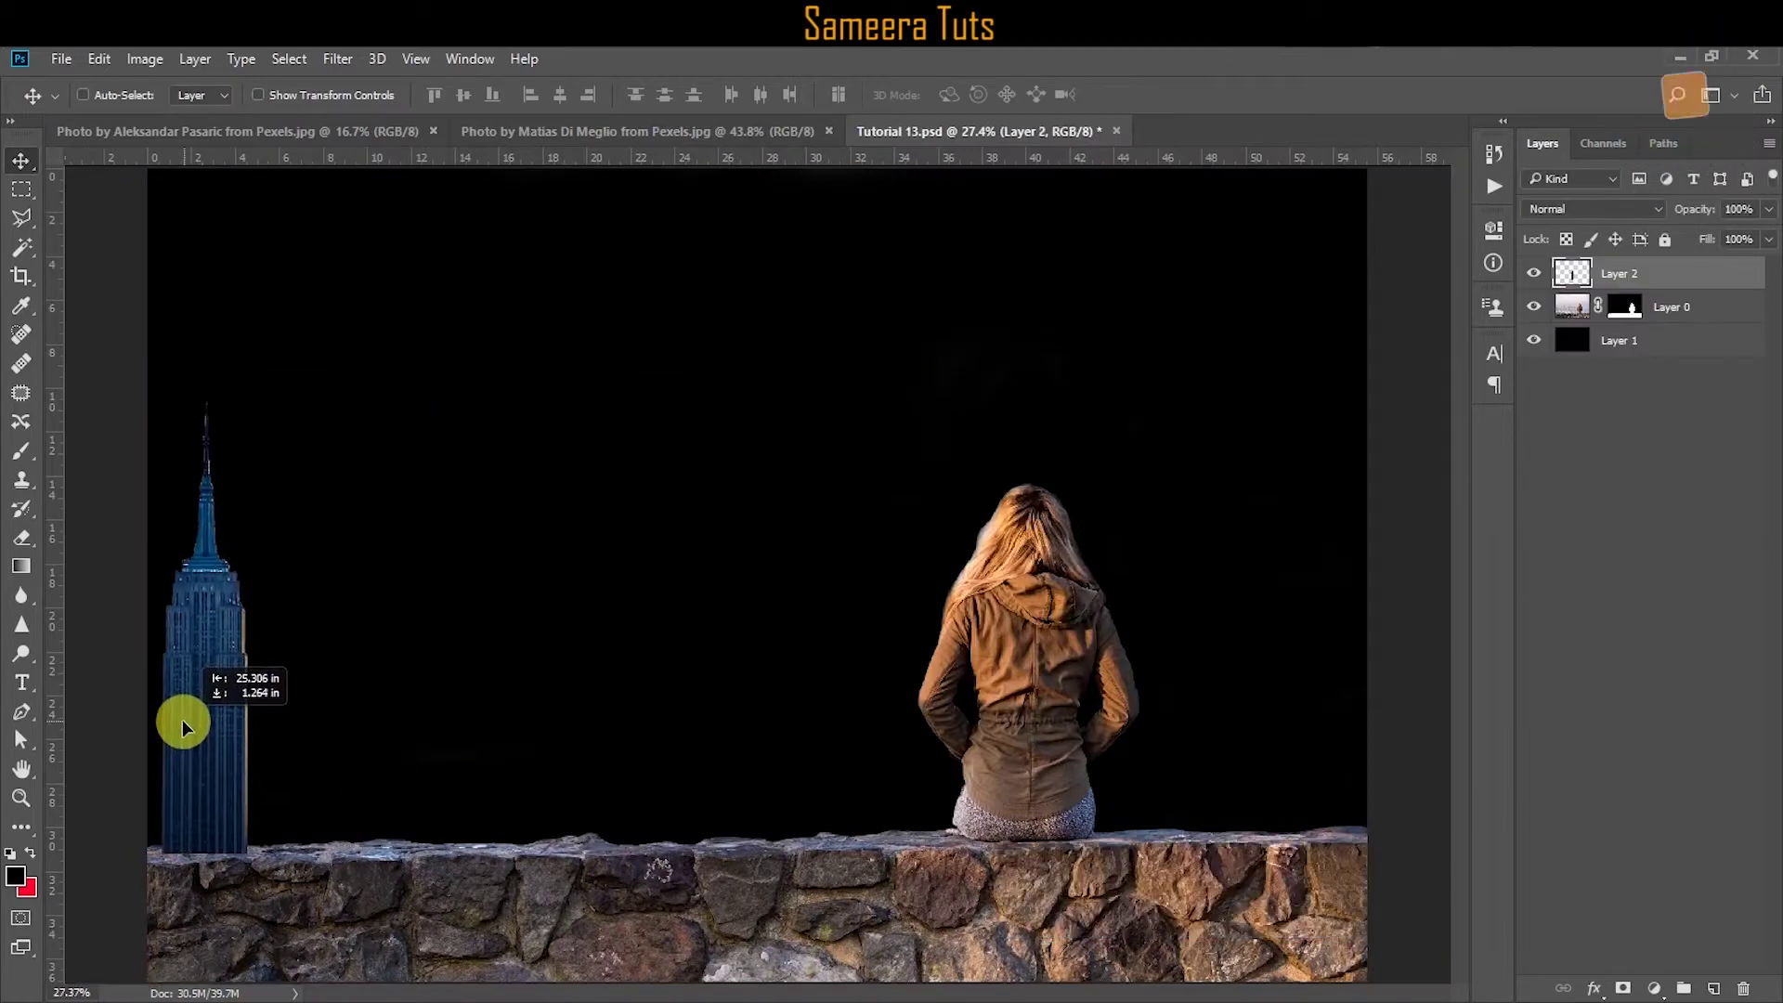
{"action": "key", "text": "ctrl+t"}
{"action": "left_click_drag", "start_coordinate": [389, 390], "coordinate": [557, 200]}
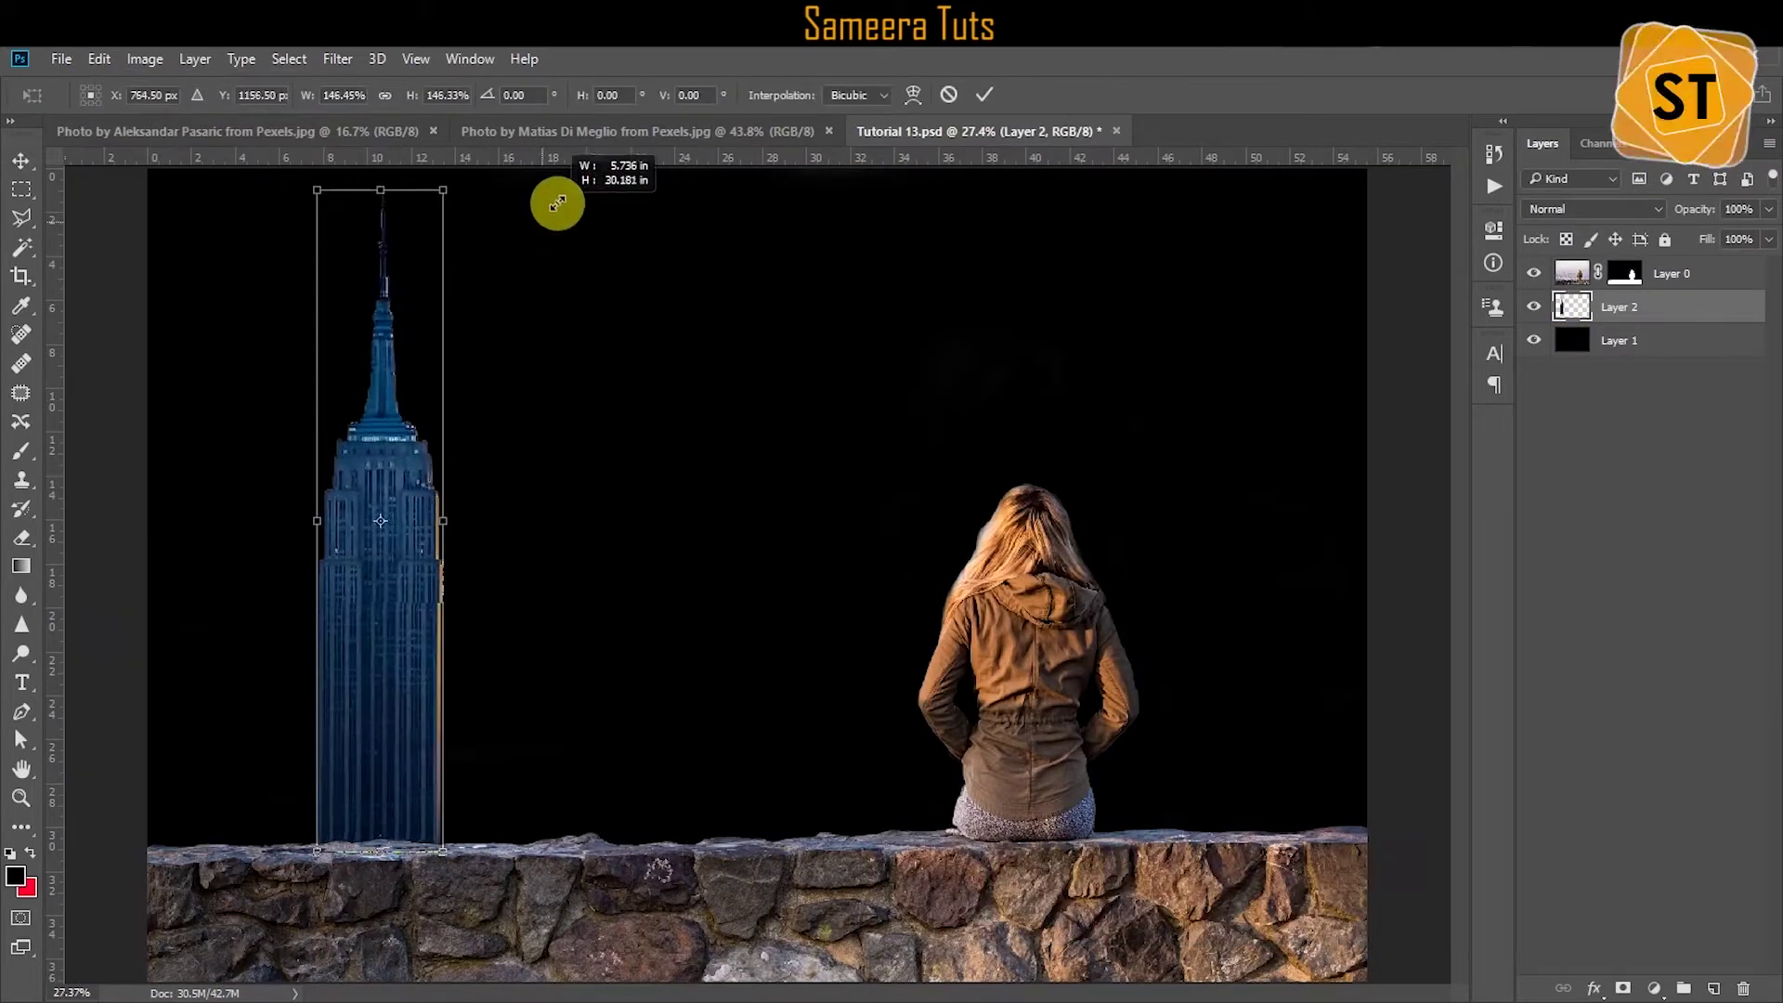
{"action": "left_click_drag", "start_coordinate": [390, 306], "coordinate": [325, 437]}
Bring the foggy city photo in, scaled to fit and positioned behind the woman.
{"action": "left_click", "coordinate": [297, 152]}
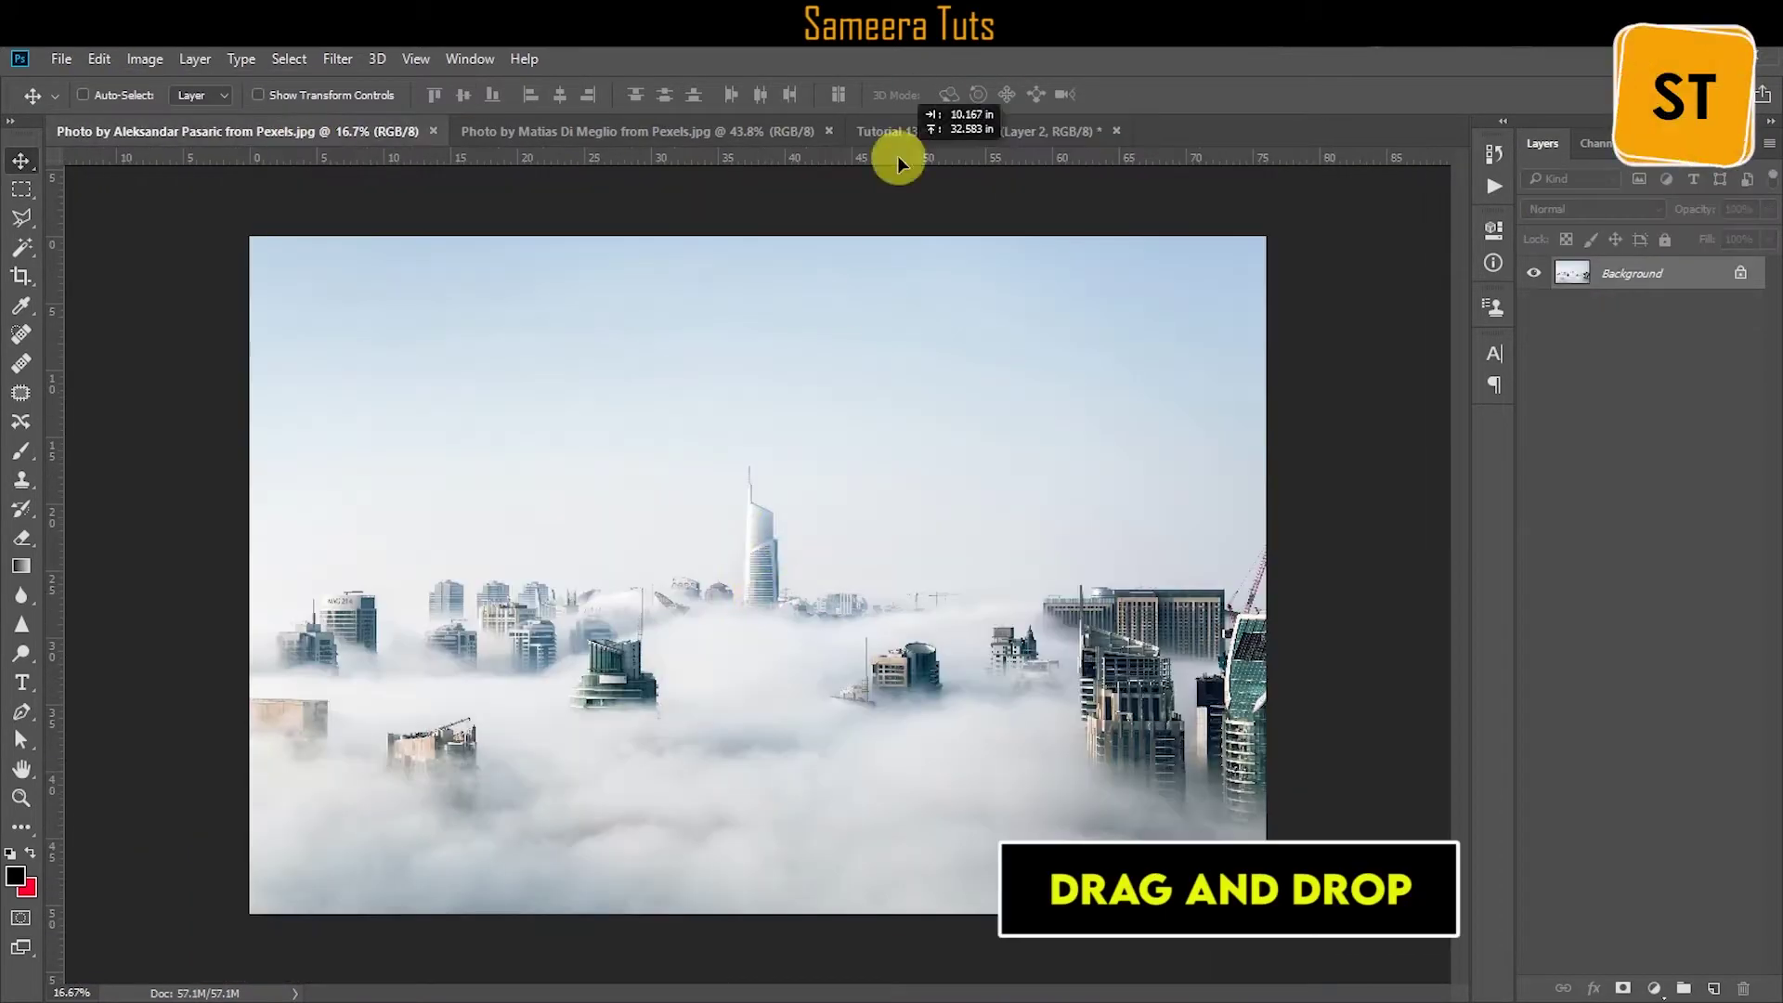
{"action": "left_click_drag", "start_coordinate": [650, 557], "coordinate": [840, 677]}
{"action": "left_click", "coordinate": [99, 58]}
{"action": "left_click", "coordinate": [131, 510]}
{"action": "left_click_drag", "start_coordinate": [1286, 323], "coordinate": [1114, 390]}
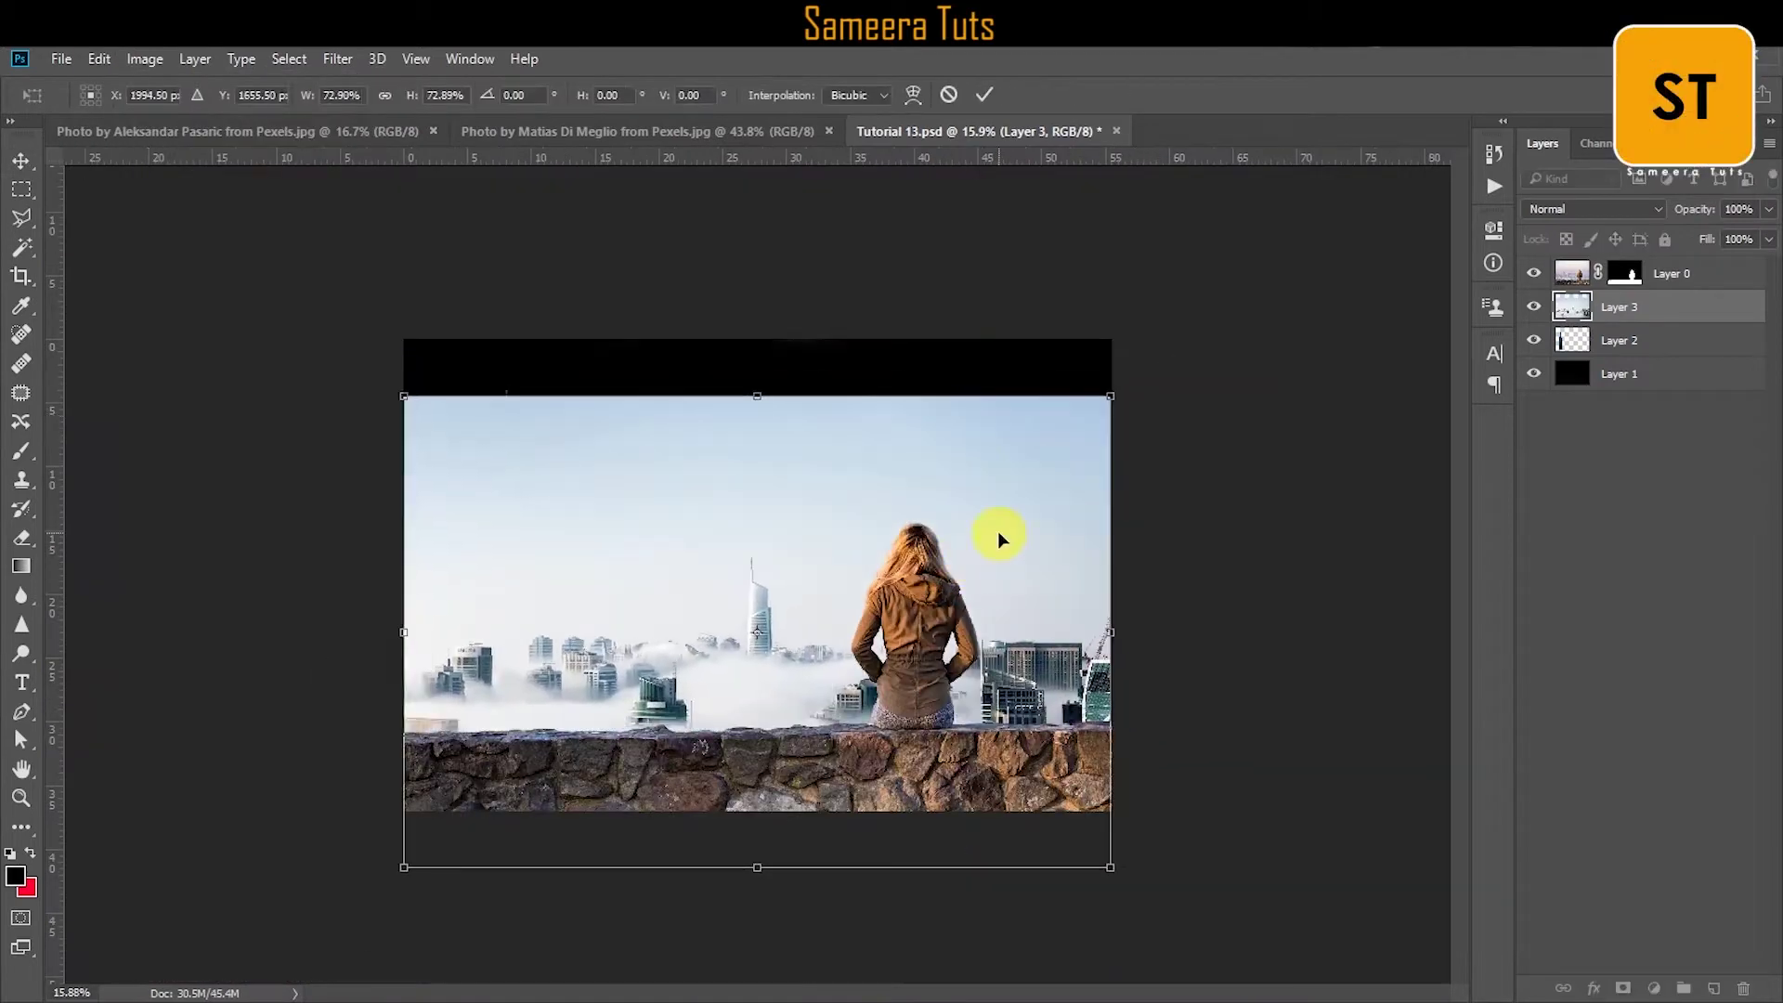
{"action": "left_click_drag", "start_coordinate": [999, 529], "coordinate": [1033, 433]}
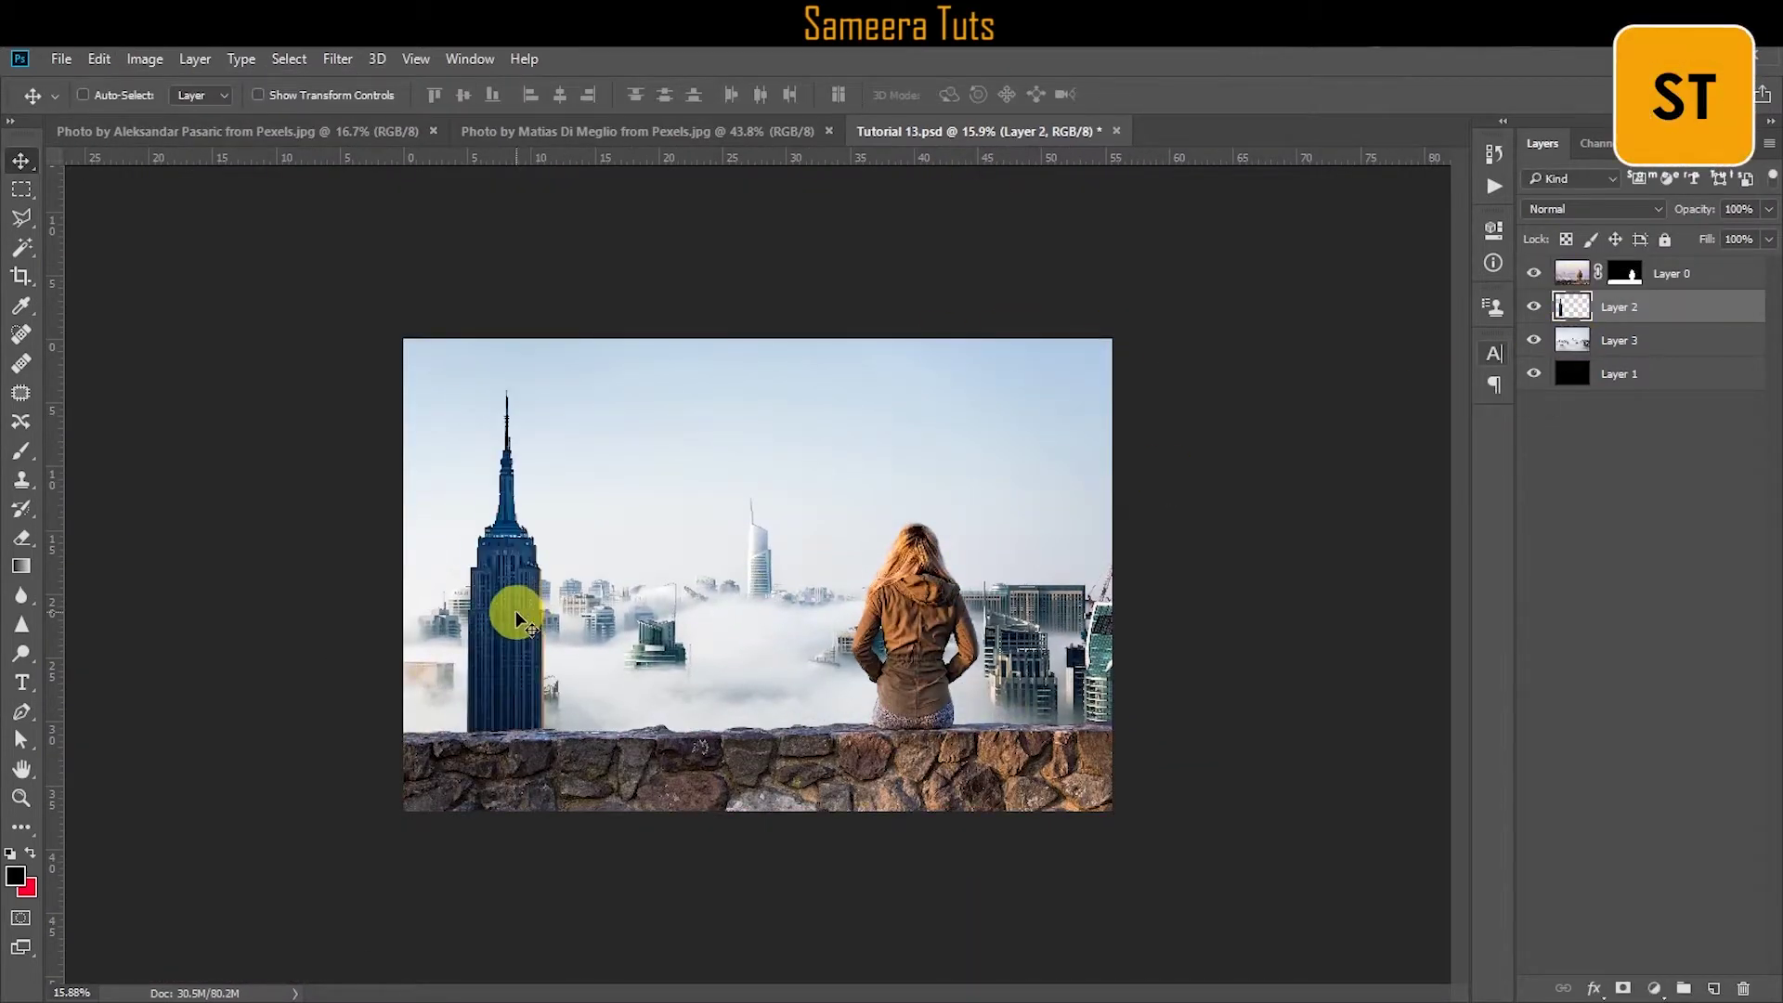
{"action": "key", "text": "ctrl+0"}
{"action": "left_click", "coordinate": [144, 59]}
Rebalance the skyscraper's colours and adjust its brightness and contrast.
{"action": "left_click", "coordinate": [465, 247]}
{"action": "mouse_move", "coordinate": [1325, 368]}
{"action": "left_mouse_down"}
{"action": "mouse_move", "coordinate": [1275, 374]}
{"action": "mouse_move", "coordinate": [1295, 338]}
{"action": "mouse_move", "coordinate": [1211, 388]}
{"action": "left_mouse_up"}
{"action": "key", "text": "Return"}
{"action": "left_click", "coordinate": [144, 59]}
{"action": "left_click", "coordinate": [599, 113]}
{"action": "left_click", "coordinate": [1454, 318]}
Tint the skyscraper teal with Hue/Saturation.
{"action": "left_click", "coordinate": [144, 58]}
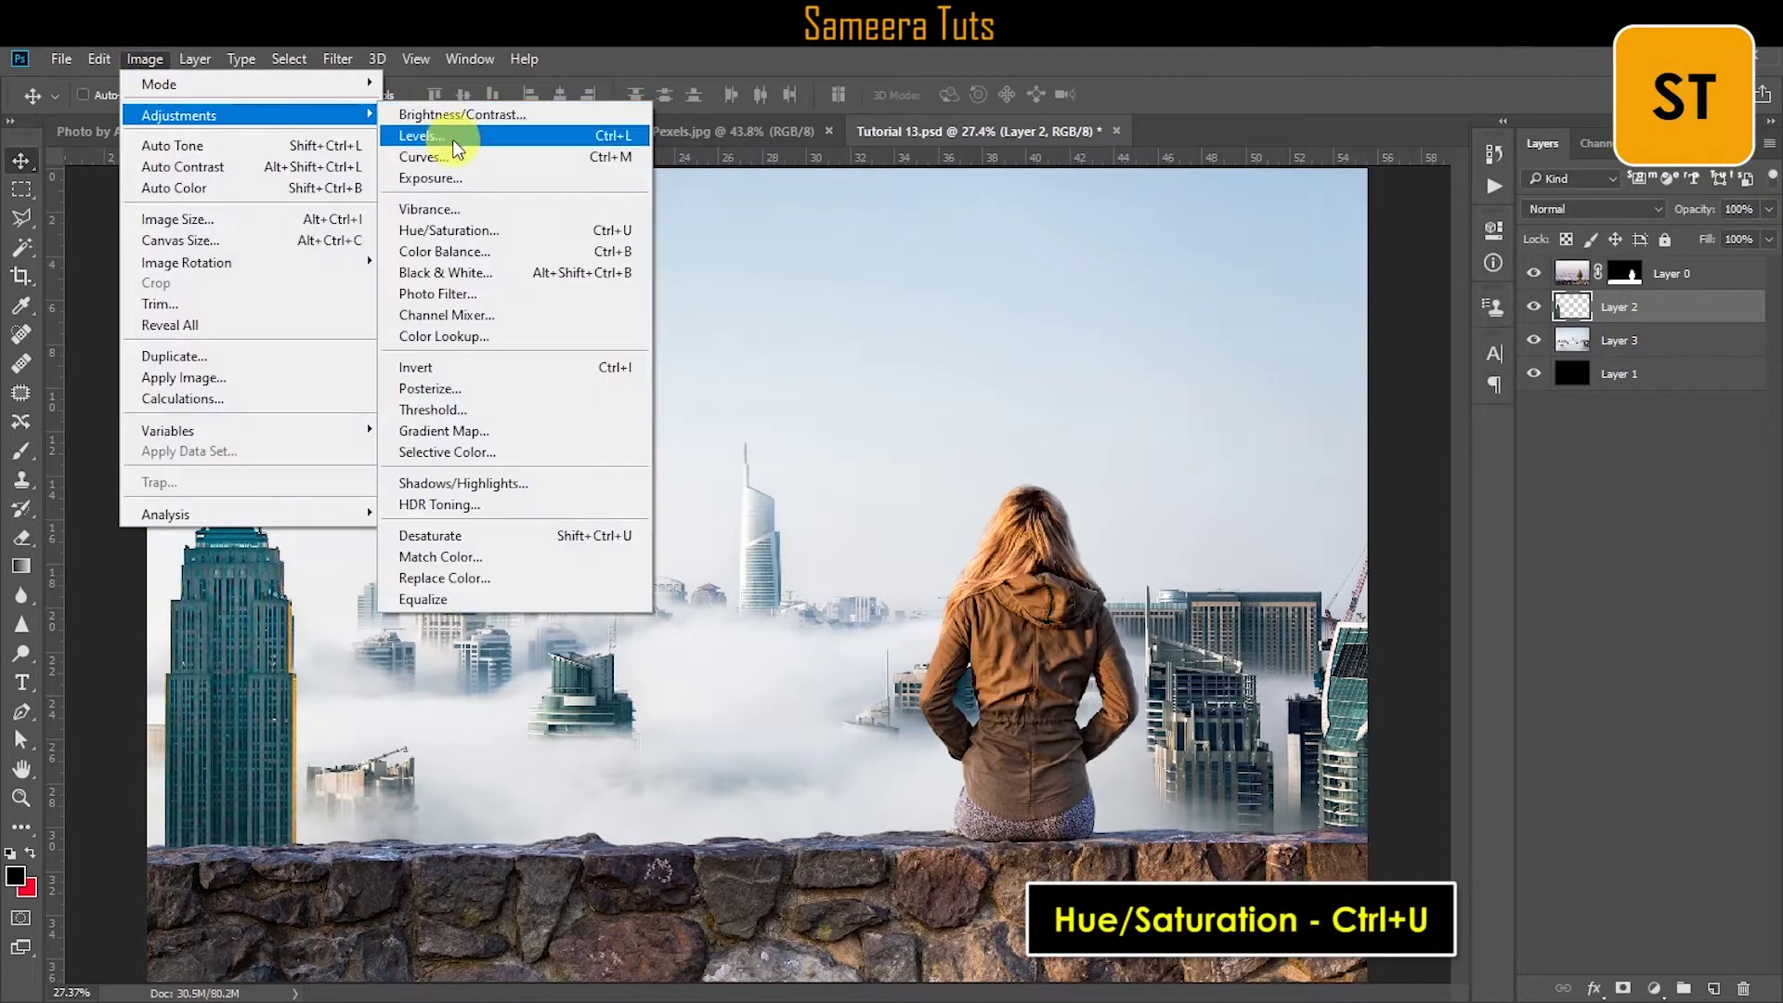
{"action": "left_click", "coordinate": [449, 230]}
{"action": "left_click_drag", "start_coordinate": [835, 458], "coordinate": [863, 458]}
{"action": "key", "text": "Return"}
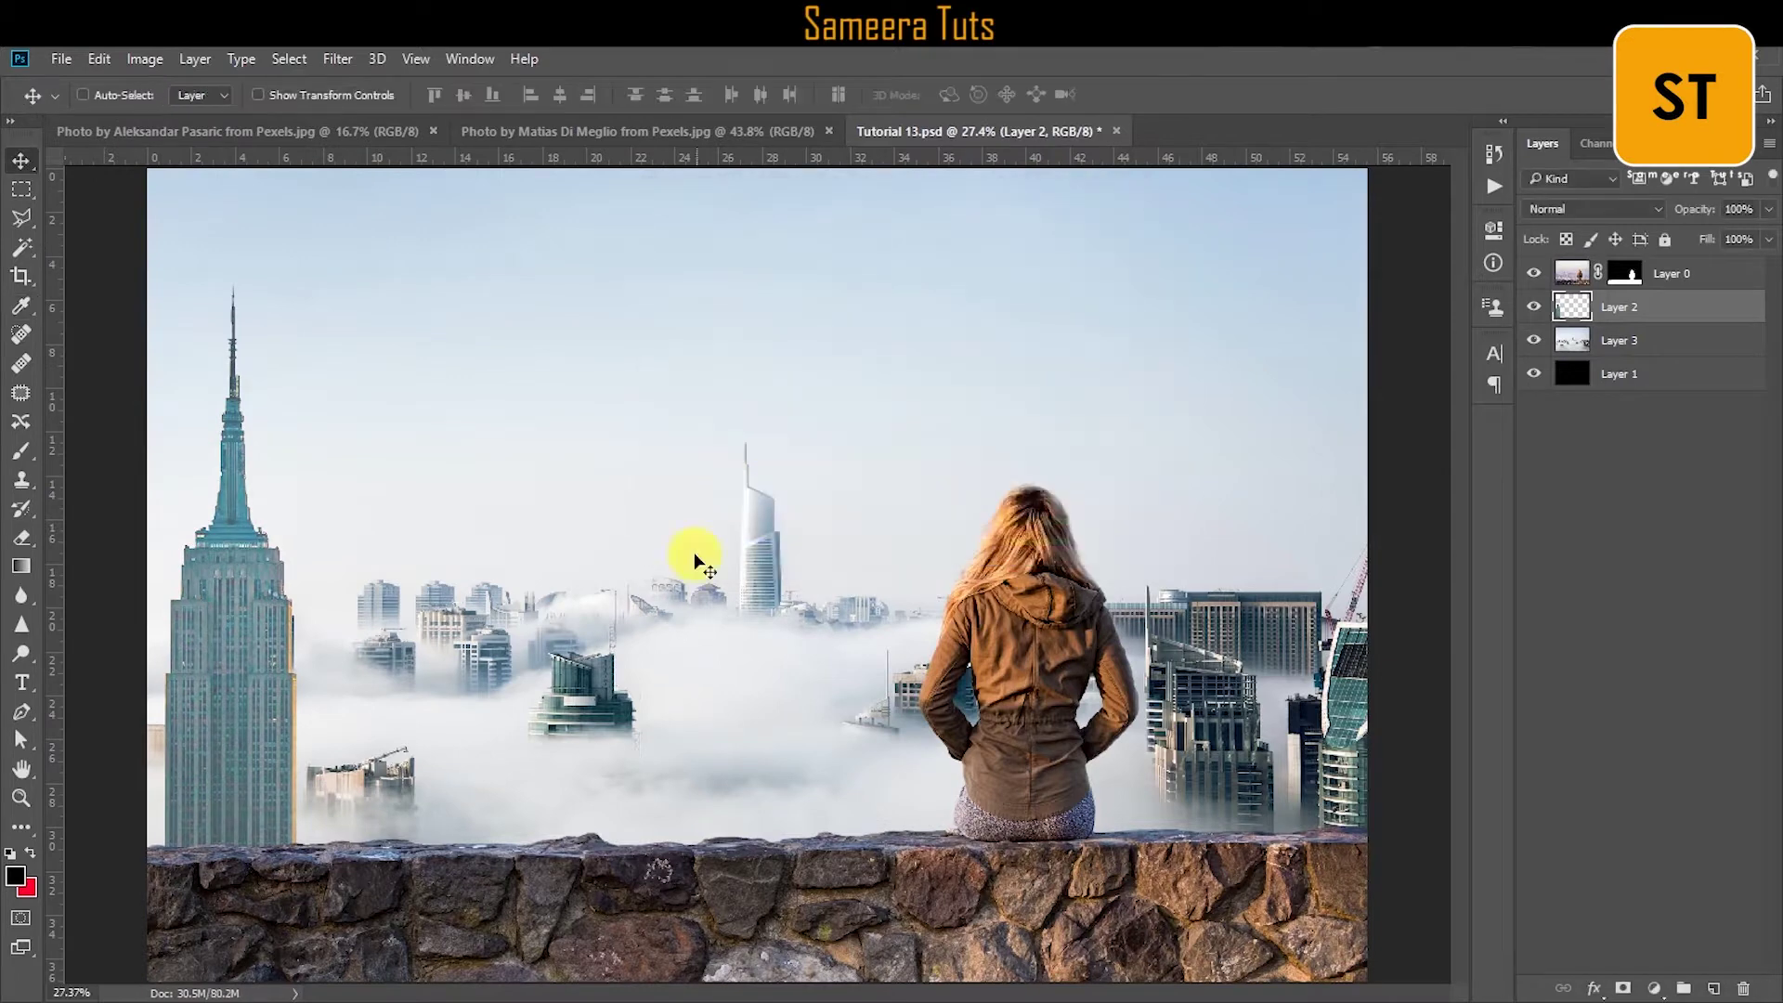
Duplicate the woman's layer and hide the original.
{"action": "left_click", "coordinate": [1634, 273]}
{"action": "key", "text": "ctrl+j"}
{"action": "left_click", "coordinate": [1533, 306]}
{"action": "left_click", "coordinate": [143, 59]}
{"action": "left_click", "coordinate": [461, 114]}
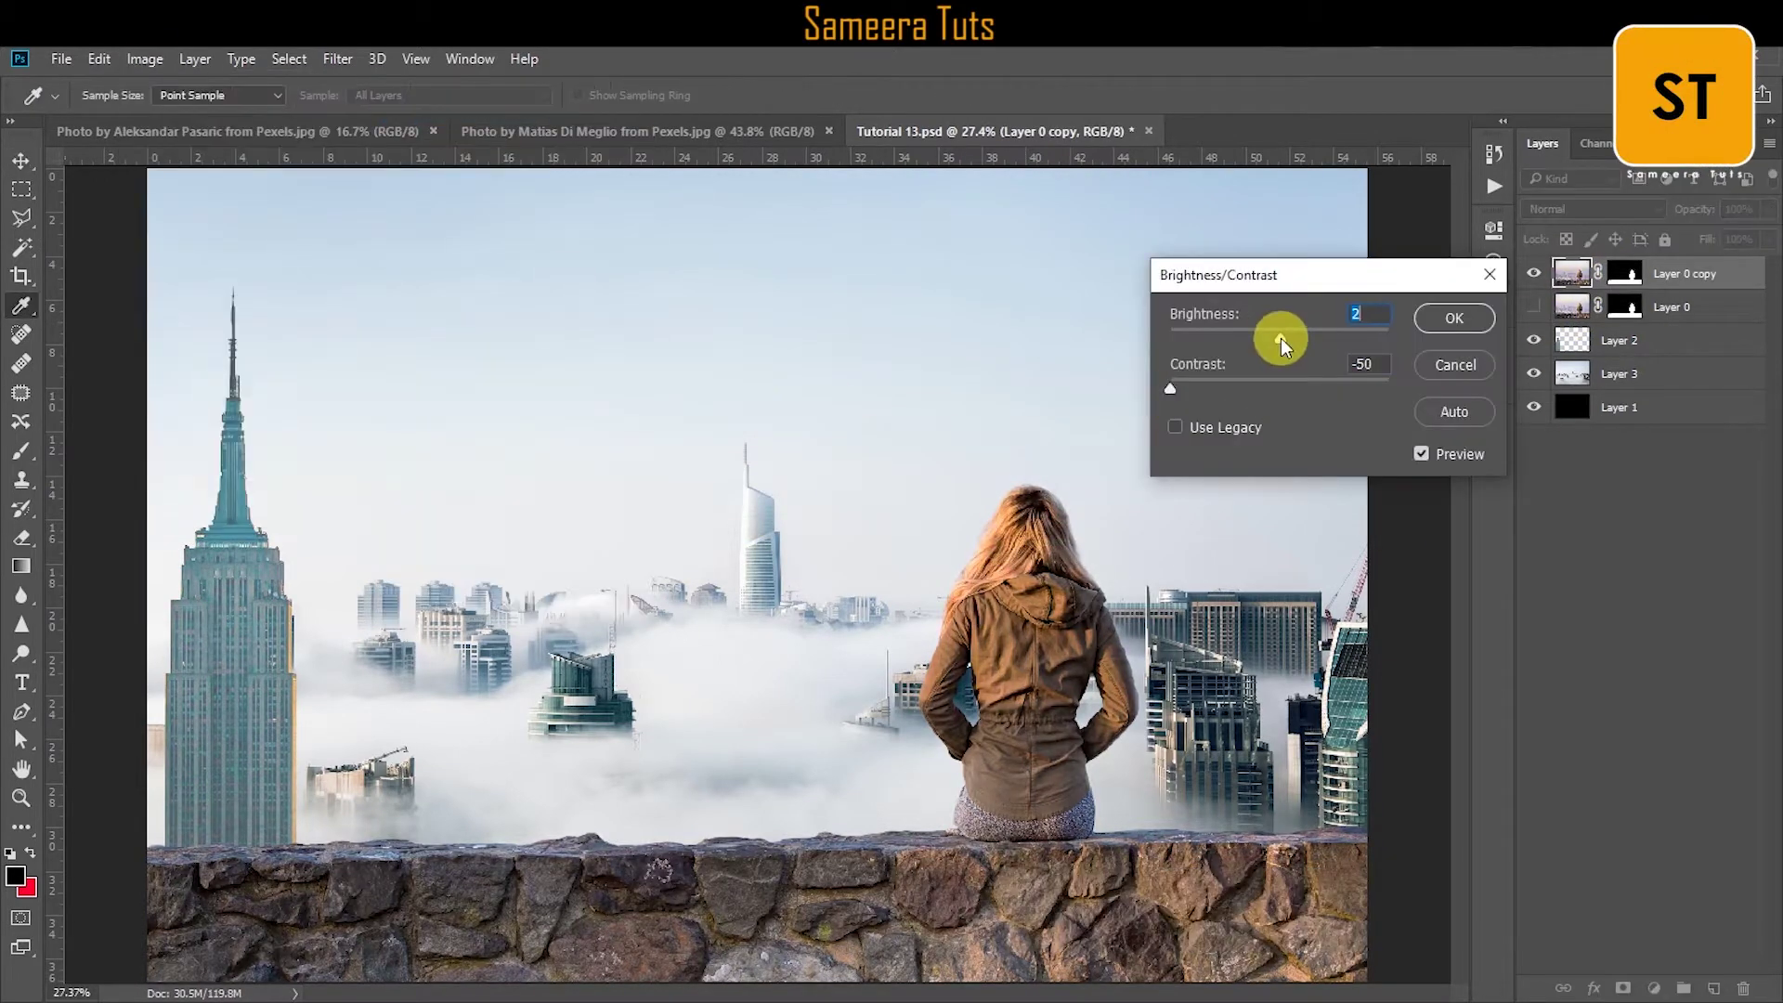
{"action": "key", "text": "Return"}
Reduce the colour saturation of the woman's copy.
{"action": "left_click", "coordinate": [144, 59]}
{"action": "left_click", "coordinate": [448, 230]}
{"action": "left_click_drag", "start_coordinate": [856, 395], "coordinate": [776, 398]}
{"action": "key", "text": "Return"}
Lower the contrast of the woman's duplicate layer.
{"action": "left_click", "coordinate": [144, 59]}
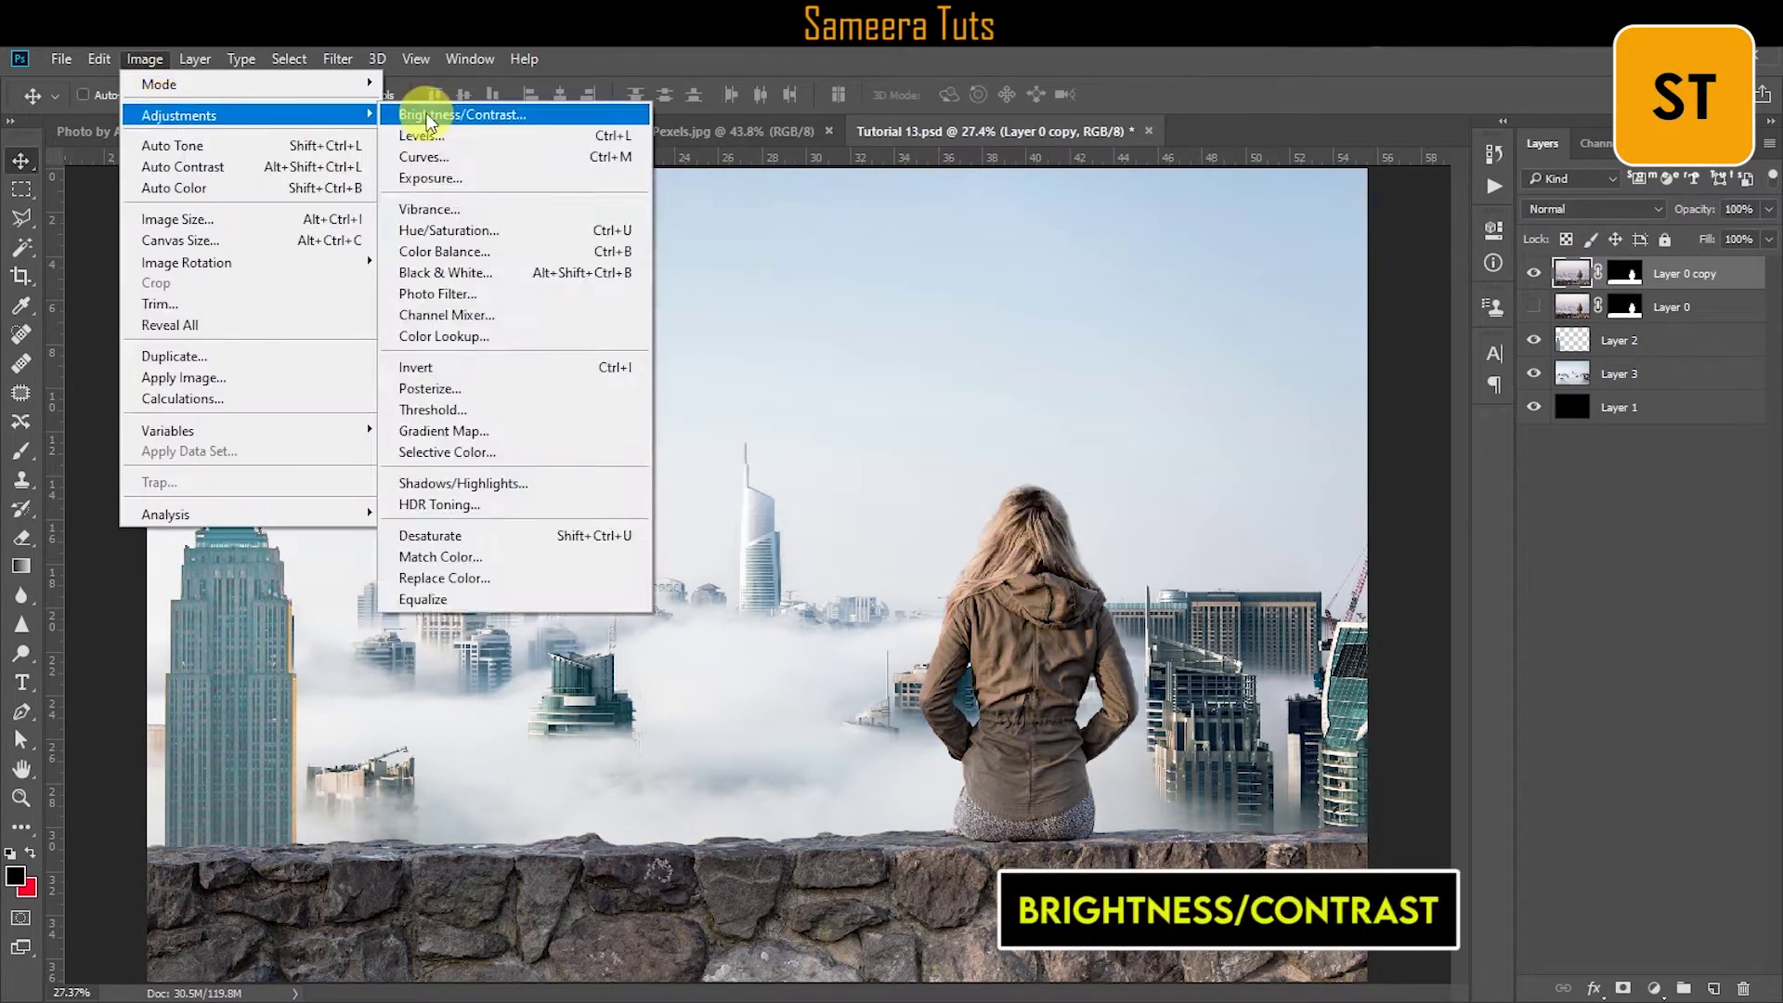
{"action": "left_click", "coordinate": [461, 114]}
{"action": "left_click_drag", "start_coordinate": [1243, 380], "coordinate": [1205, 390]}
{"action": "left_click", "coordinate": [1452, 319]}
{"action": "key", "text": "v"}
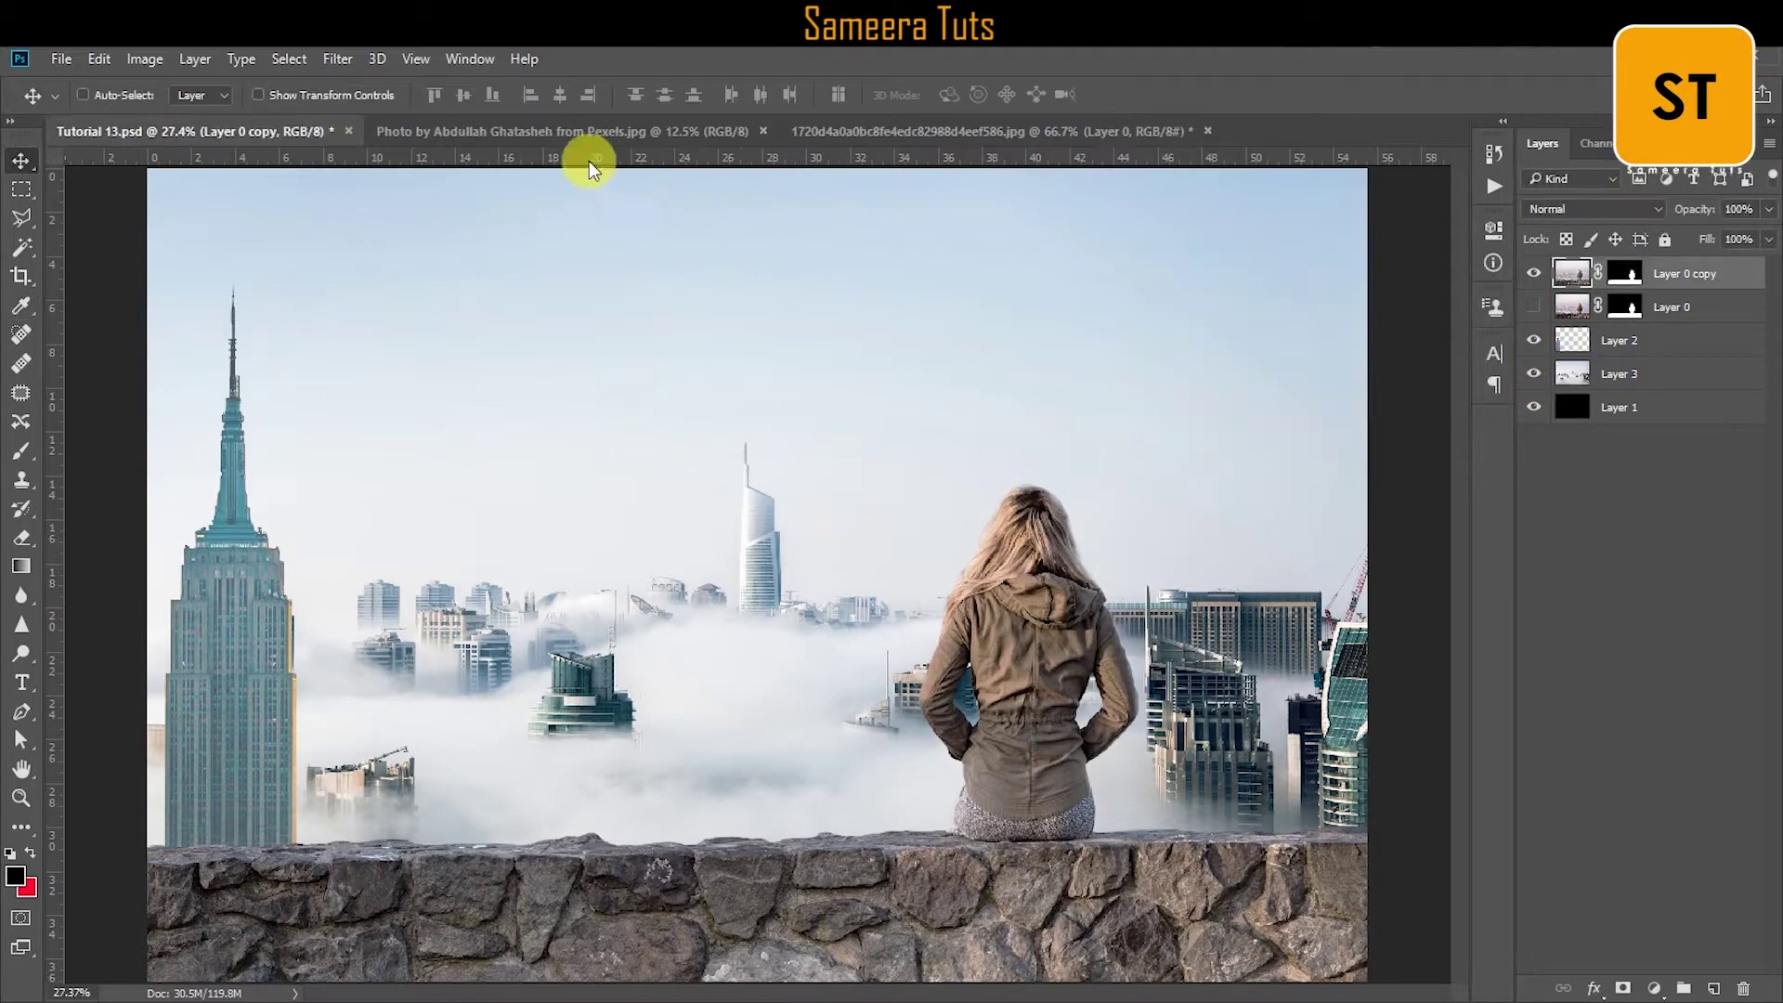
{"action": "left_click", "coordinate": [585, 131]}
Bring the sunset photo into the composite, resized and positioned over the scene.
{"action": "key", "text": "m"}
{"action": "key", "text": "v"}
{"action": "left_click_drag", "start_coordinate": [589, 298], "coordinate": [756, 546]}
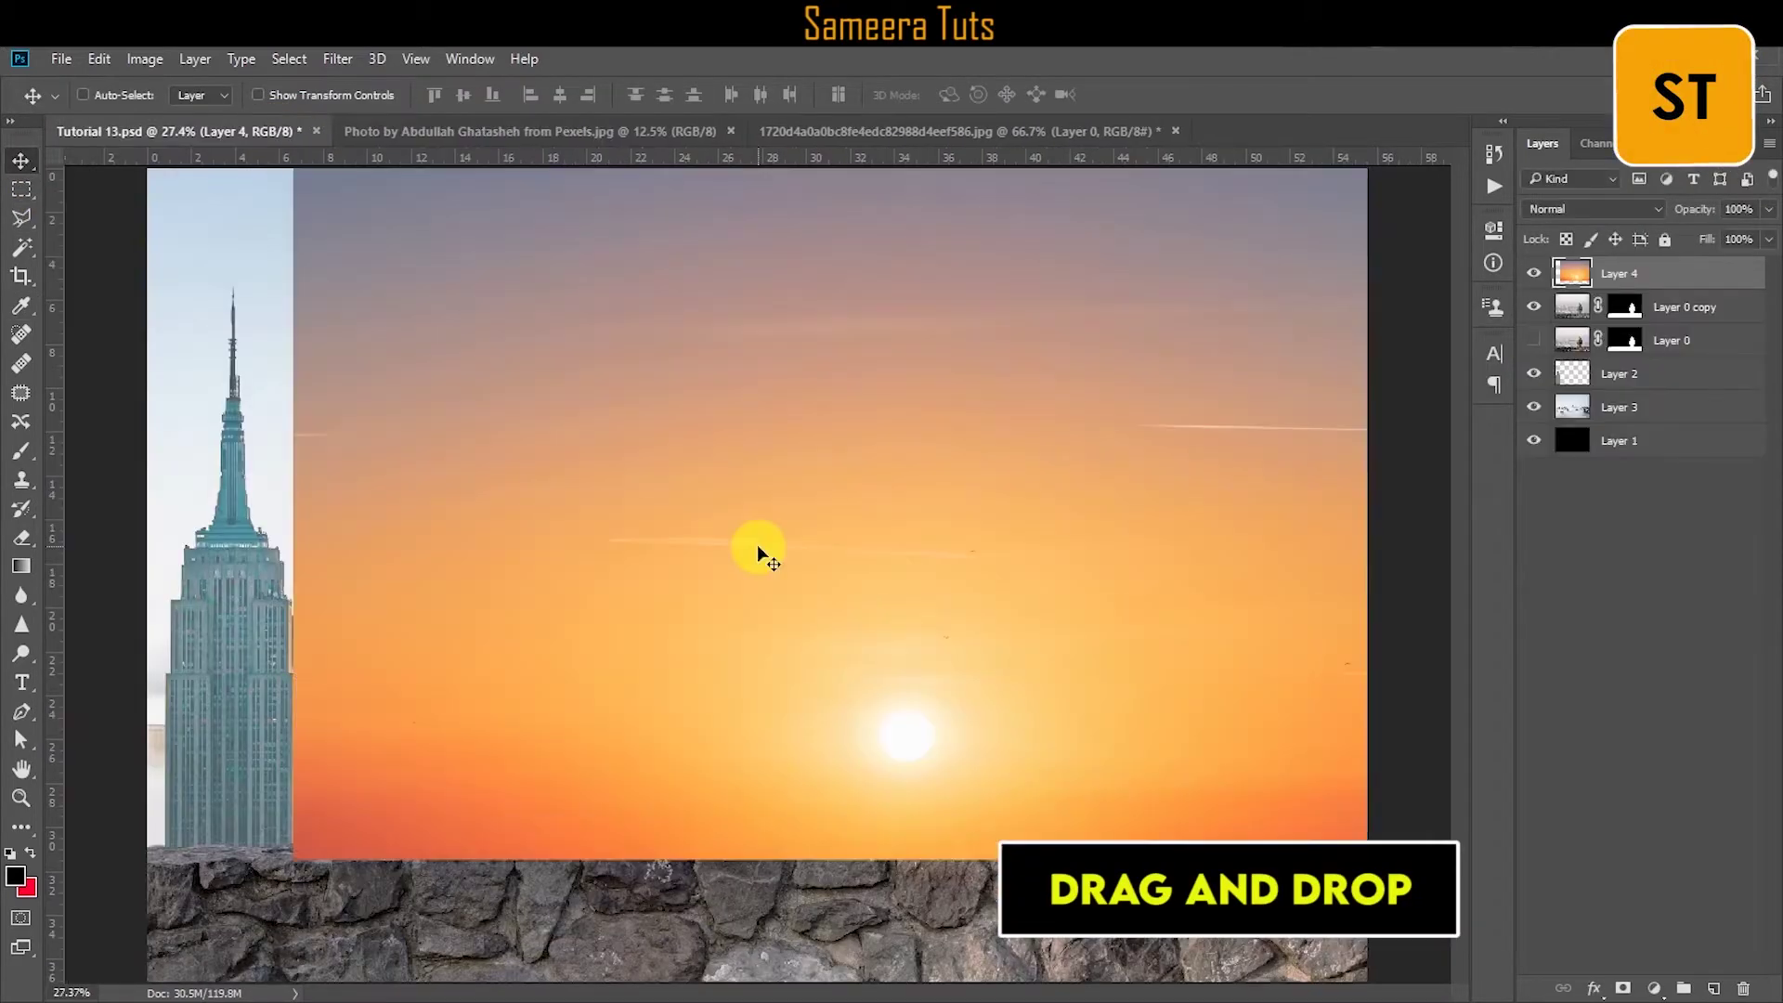
{"action": "left_click", "coordinate": [99, 59]}
{"action": "left_click", "coordinate": [148, 514]}
{"action": "left_click_drag", "start_coordinate": [1273, 230], "coordinate": [975, 437]}
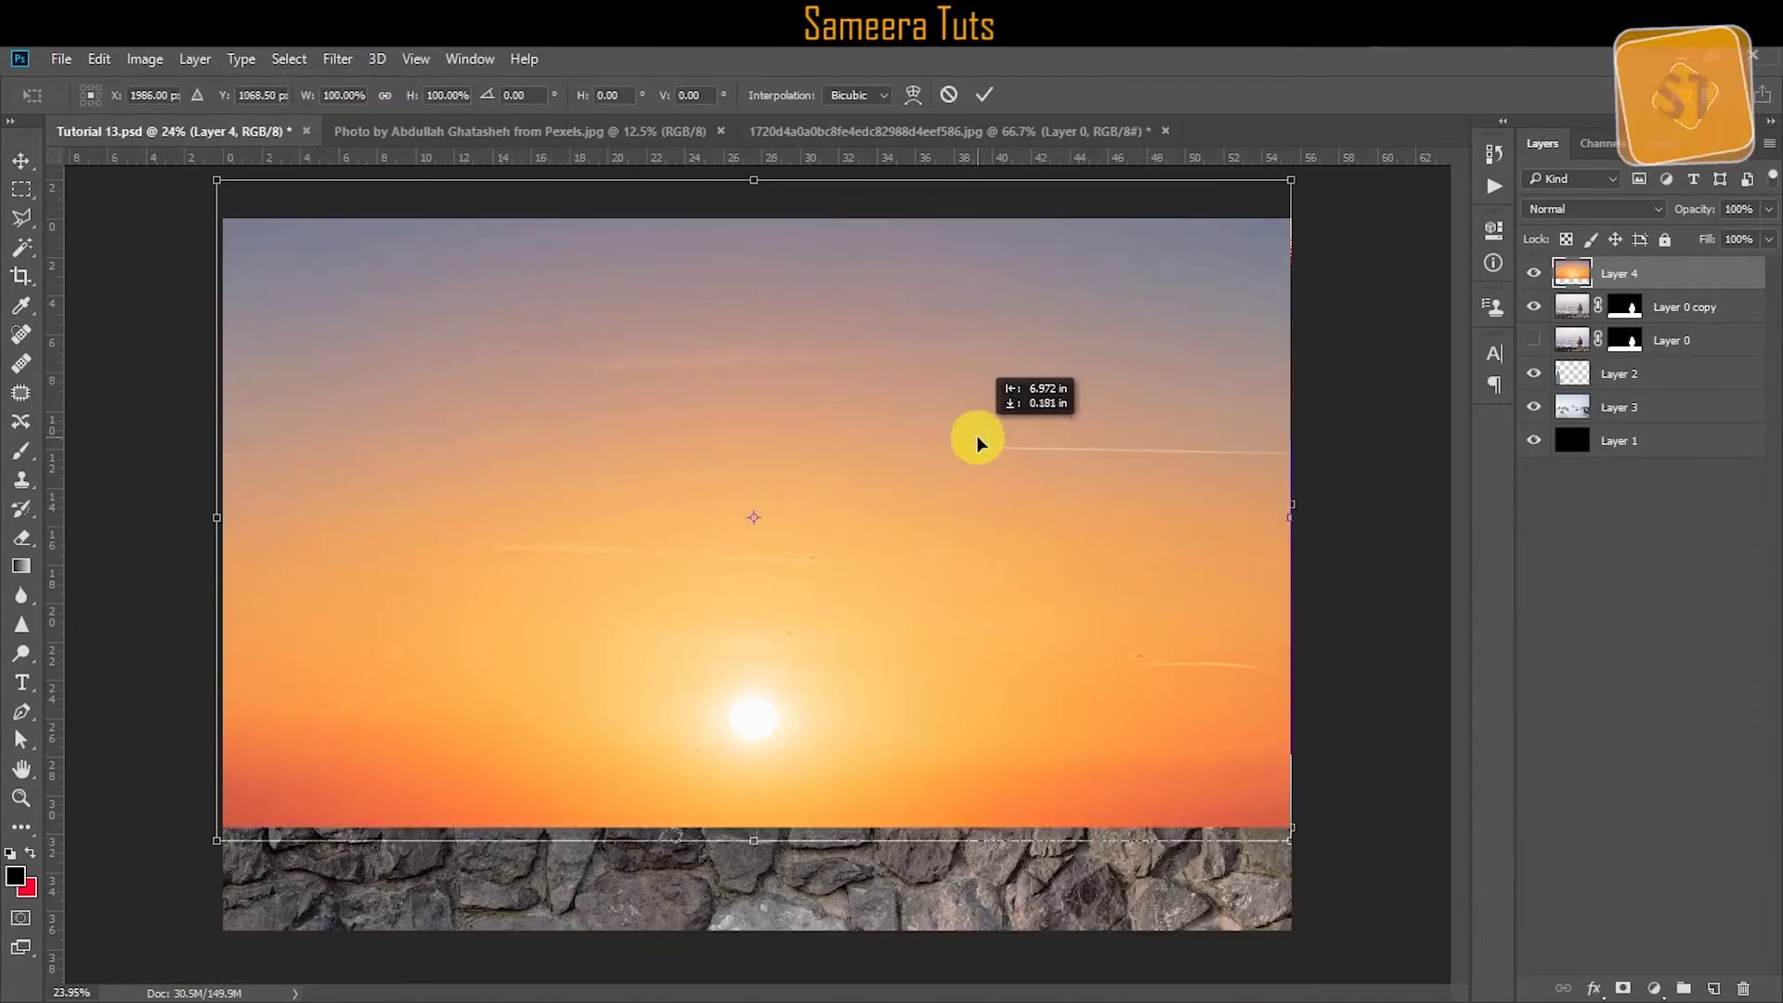
{"action": "key", "text": "Return"}
Try 50% opacity on the sunset layer, then restore it to full opacity.
{"action": "key", "text": "5"}
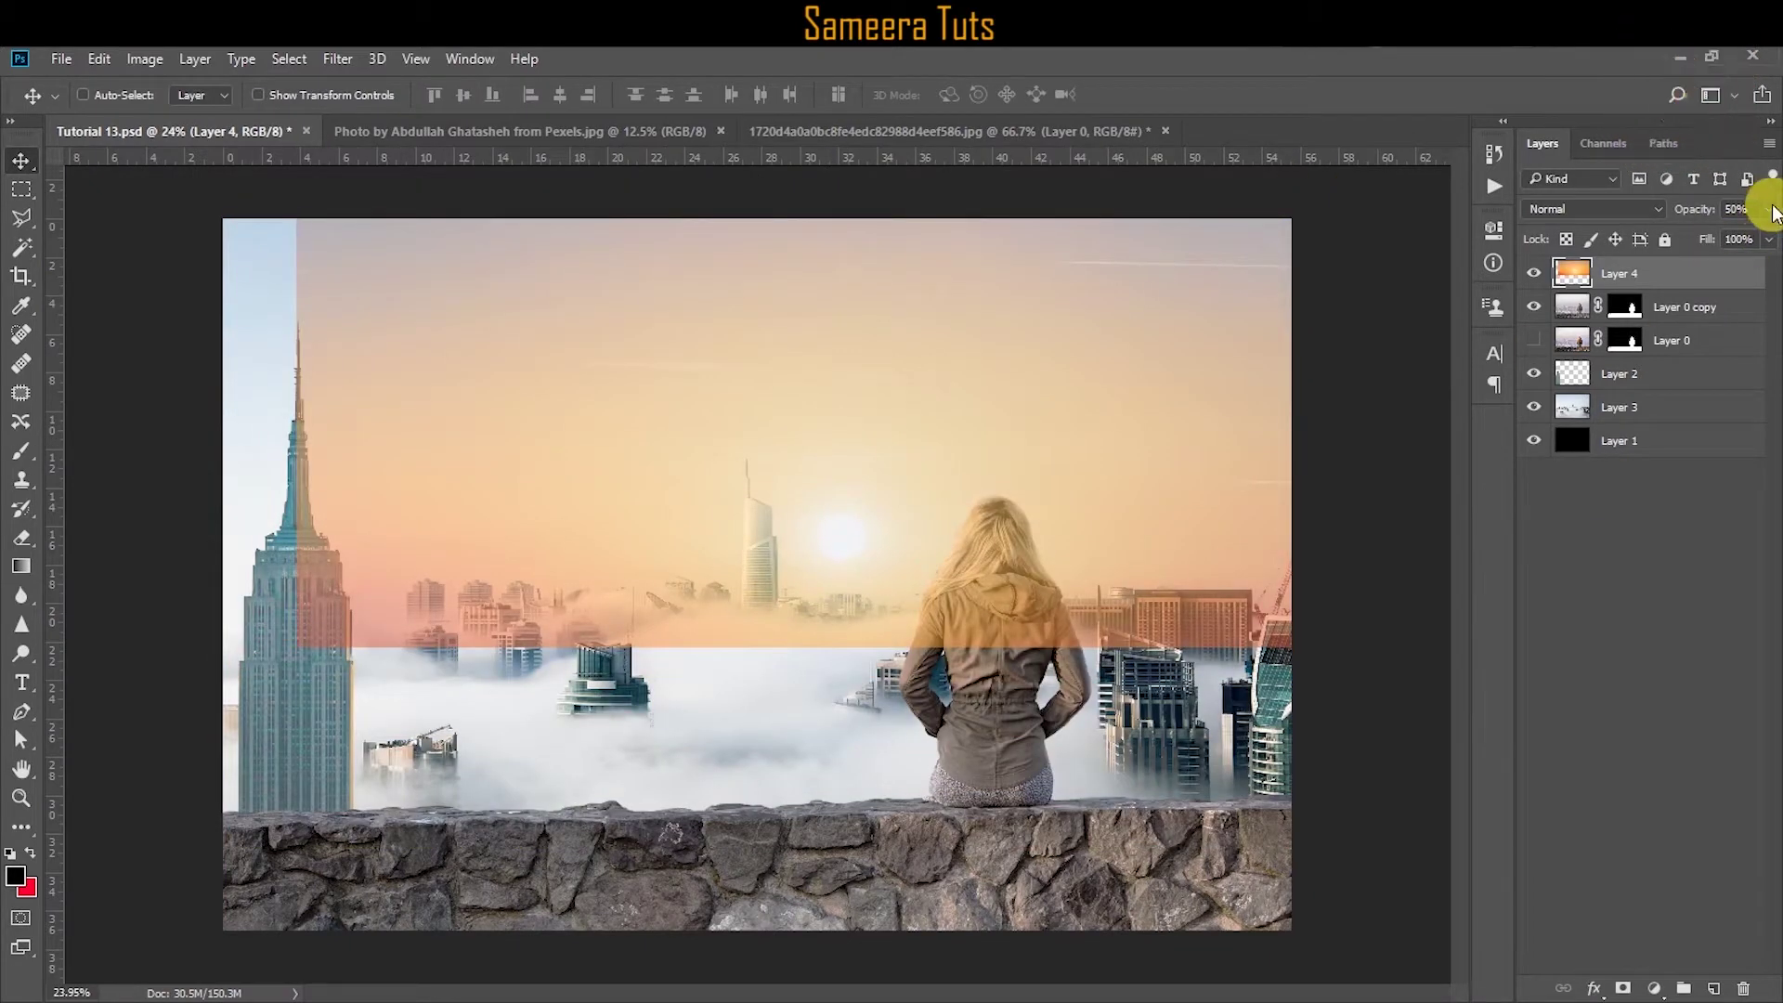
{"action": "left_click", "coordinate": [1768, 209]}
{"action": "left_click_drag", "start_coordinate": [1711, 236], "coordinate": [1766, 237]}
Erase the sunset's left, top and right edges to reveal the skyscraper and sky.
{"action": "key", "text": "e"}
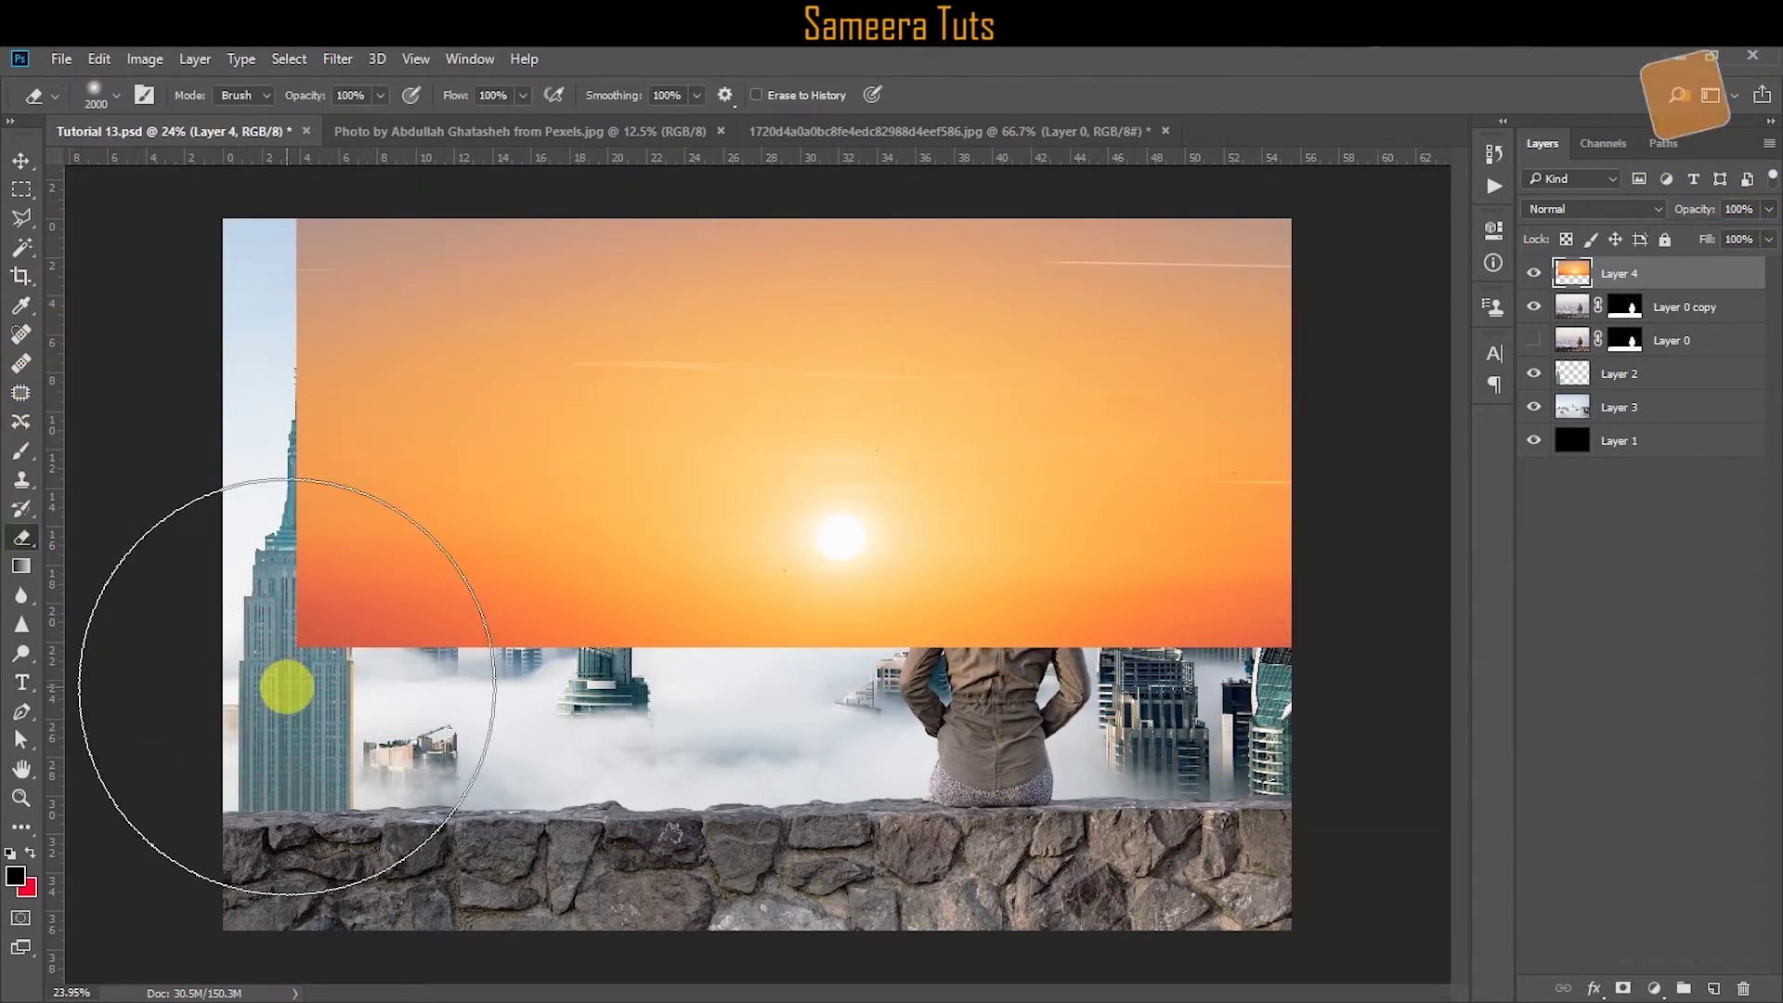
{"action": "left_click_drag", "start_coordinate": [287, 685], "coordinate": [232, 288]}
{"action": "key", "text": "]"}
{"action": "key", "text": "]"}
{"action": "key", "text": "]"}
{"action": "left_click_drag", "start_coordinate": [1213, 199], "coordinate": [23, 160]}
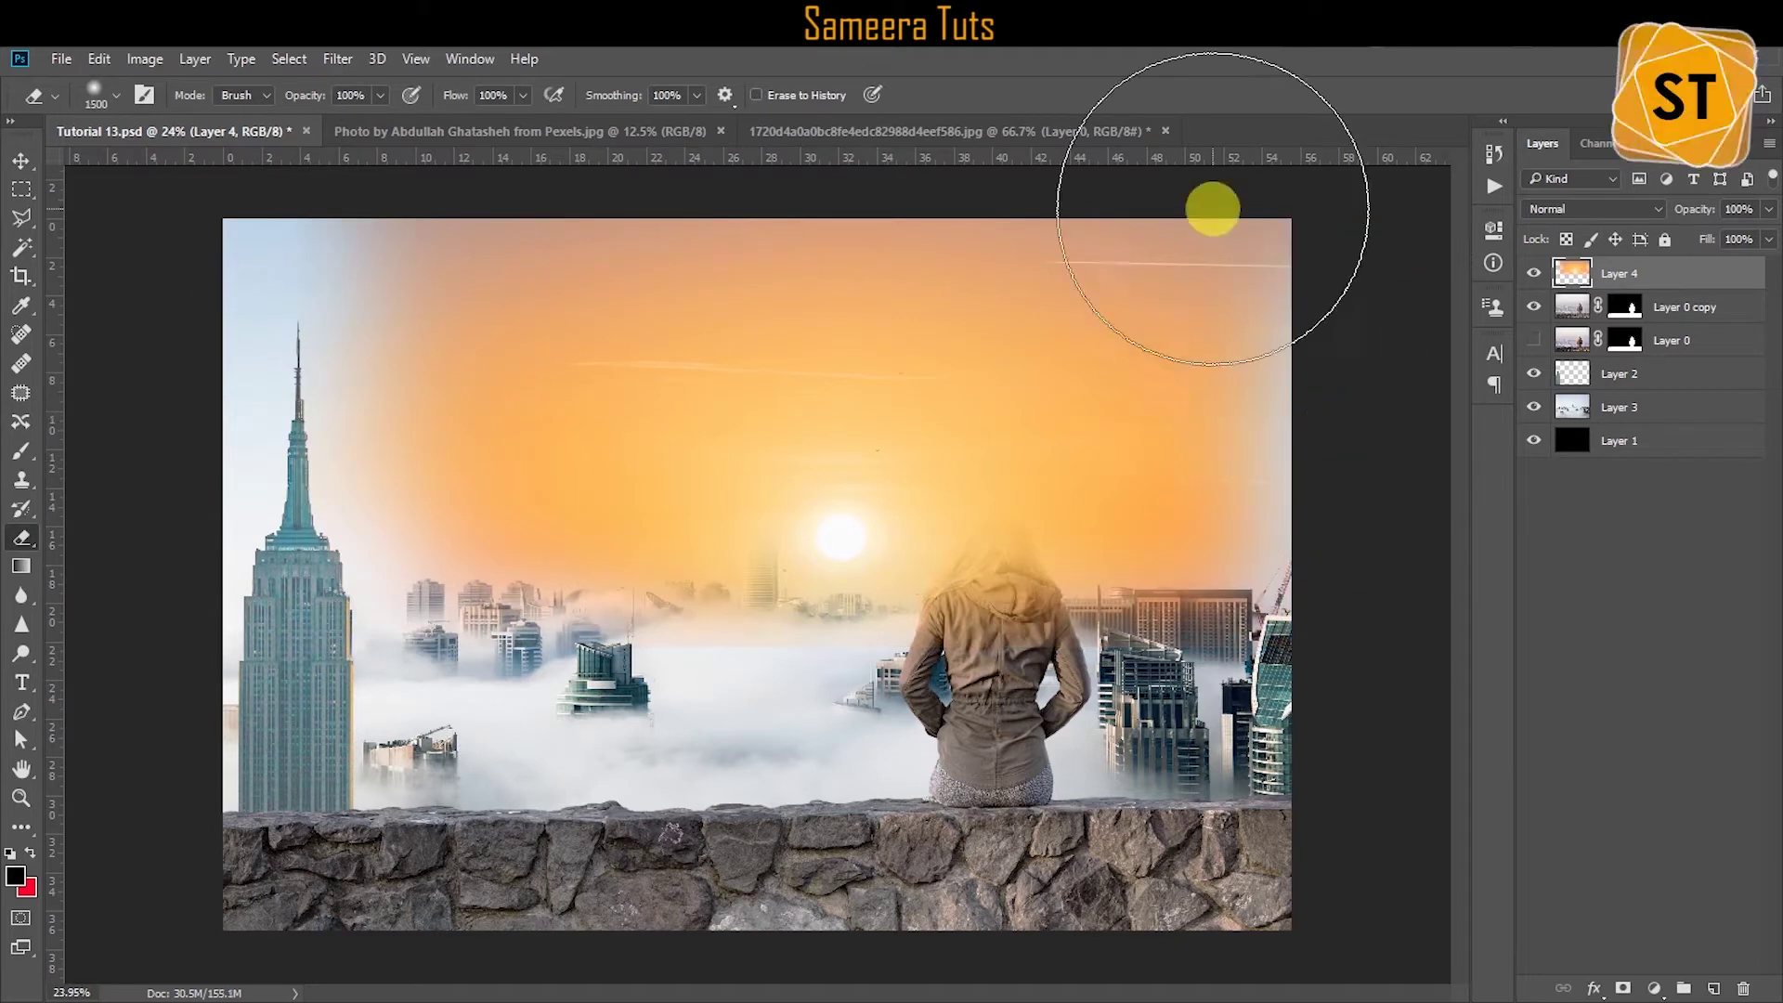
Place the sunset below the skyscraper in Multiply mode and brighten its glow.
{"action": "left_click_drag", "start_coordinate": [1583, 371], "coordinate": [1583, 390]}
{"action": "key", "text": "shift+alt+m"}
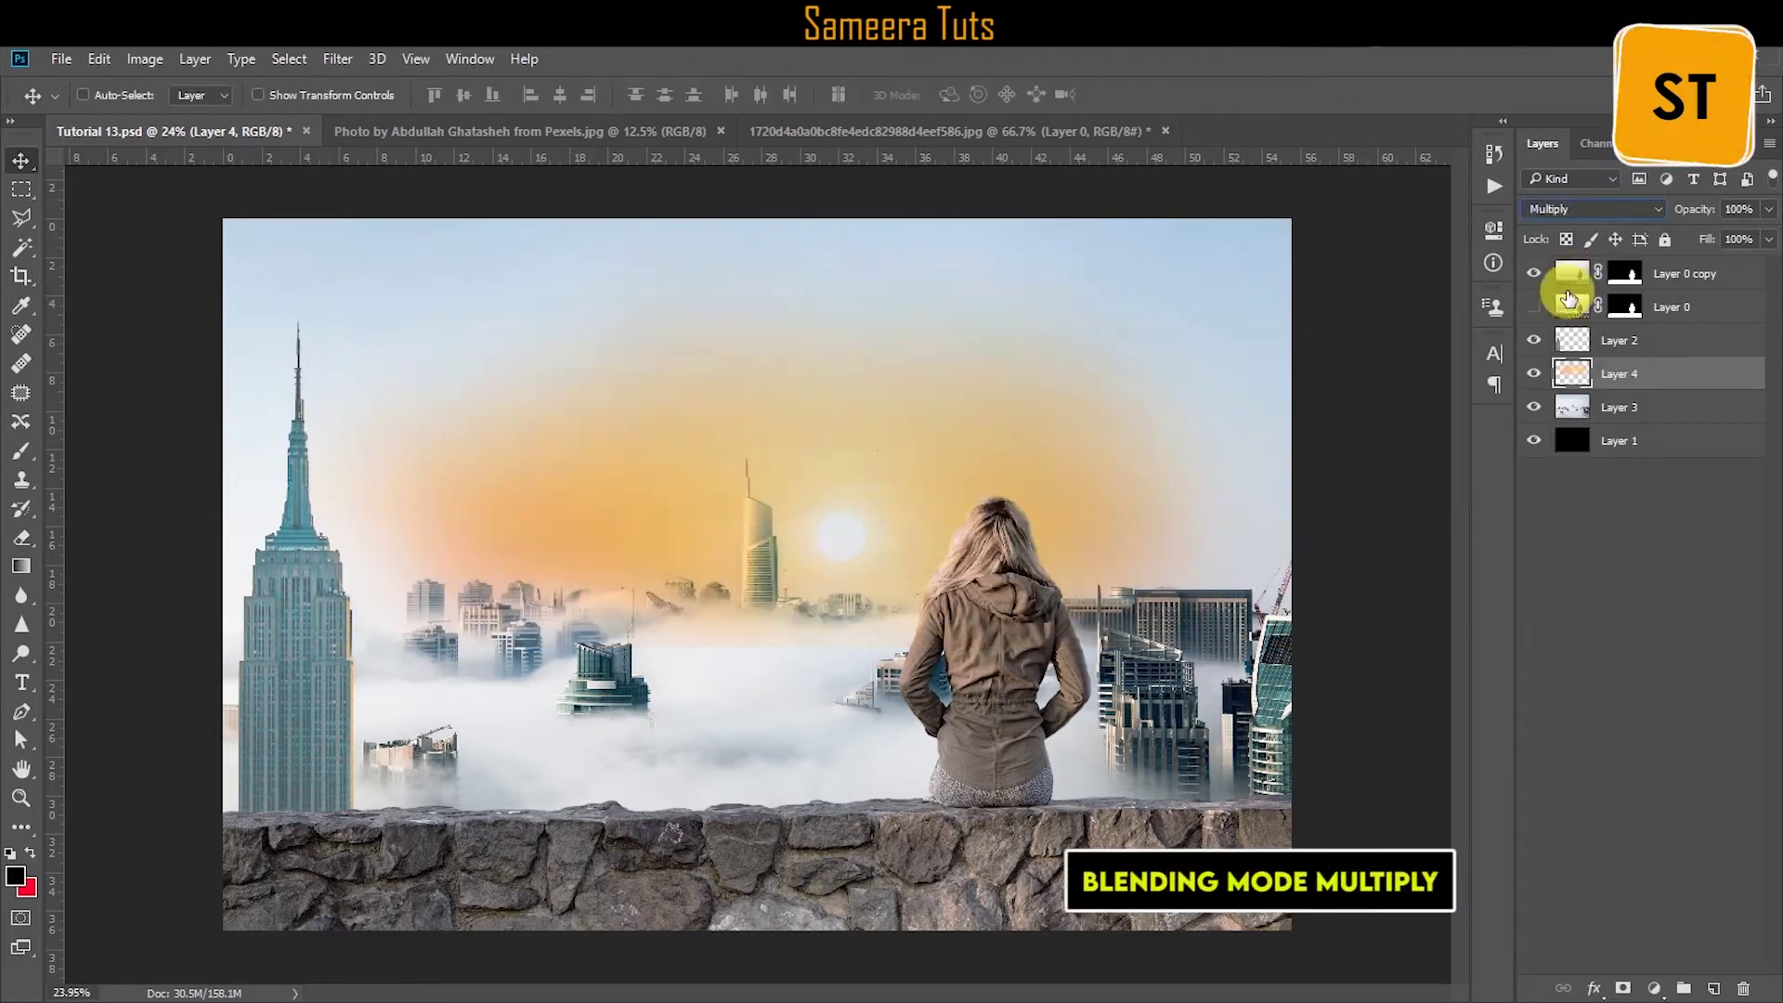
{"action": "left_click", "coordinate": [144, 59]}
{"action": "left_click", "coordinate": [437, 113]}
{"action": "left_click_drag", "start_coordinate": [1280, 338], "coordinate": [1299, 338]}
{"action": "left_click_drag", "start_coordinate": [1280, 381], "coordinate": [1268, 380]}
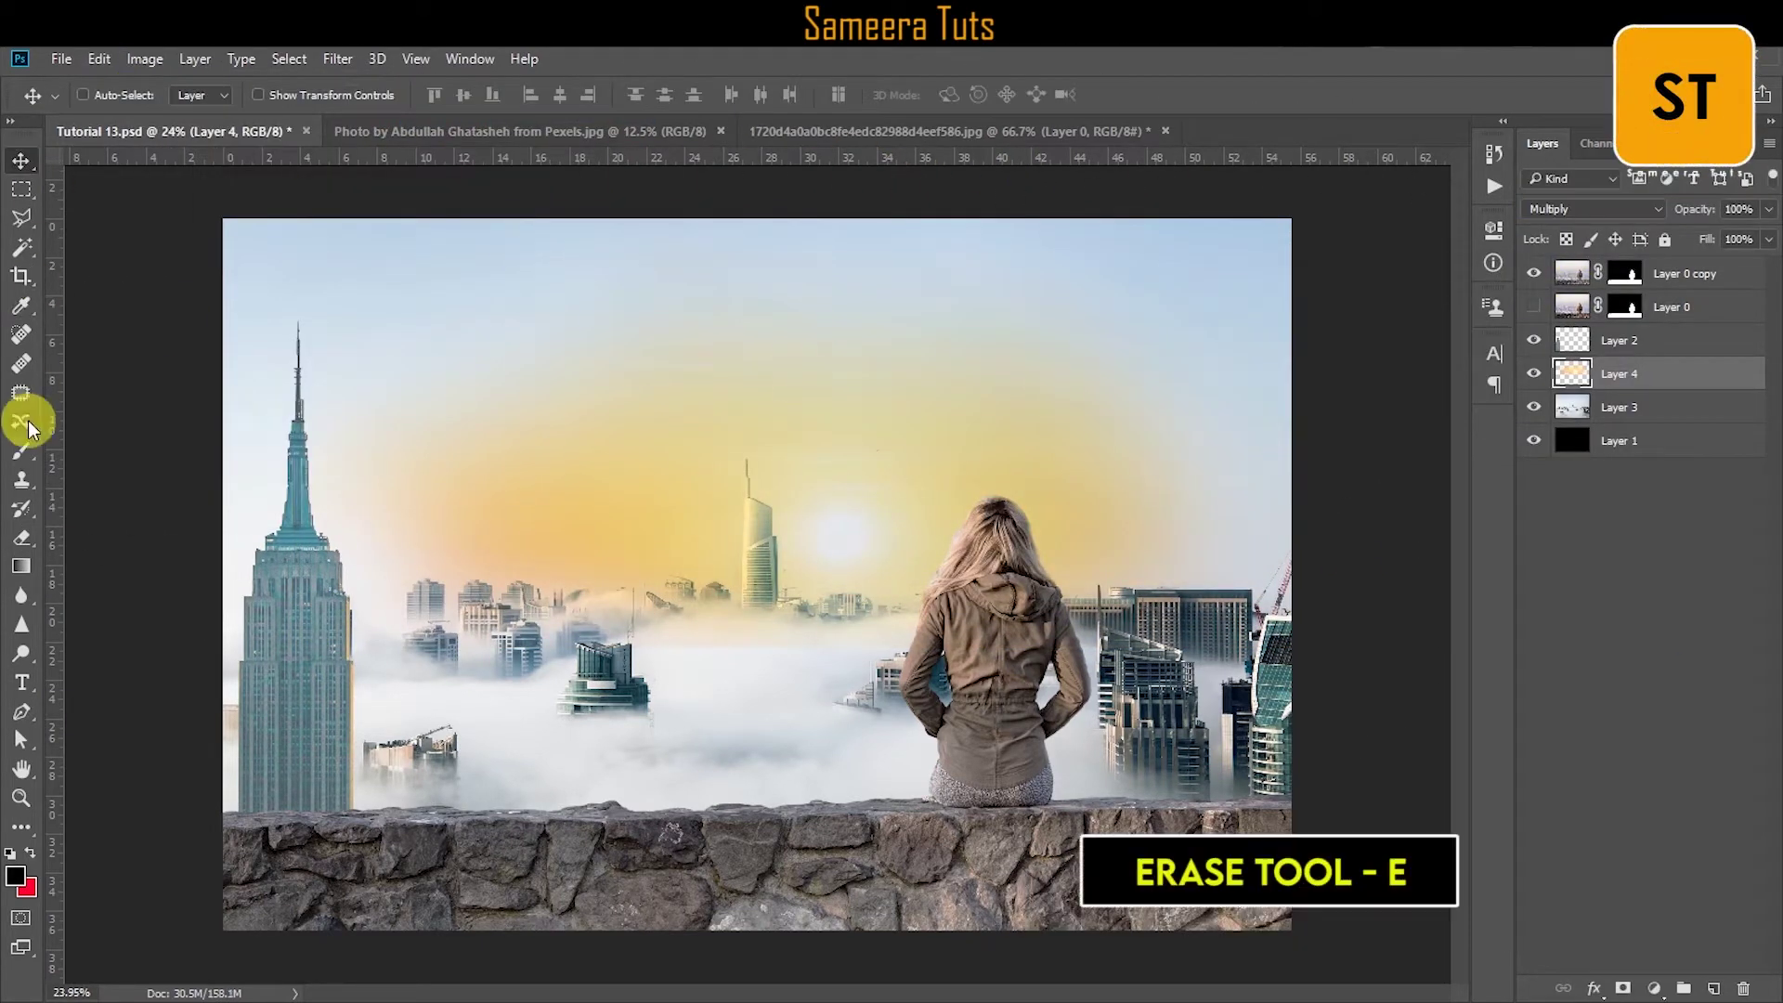
Add the sunburst image as an Overlay layer with softened edges.
{"action": "left_click", "coordinate": [23, 163]}
{"action": "left_click", "coordinate": [947, 131]}
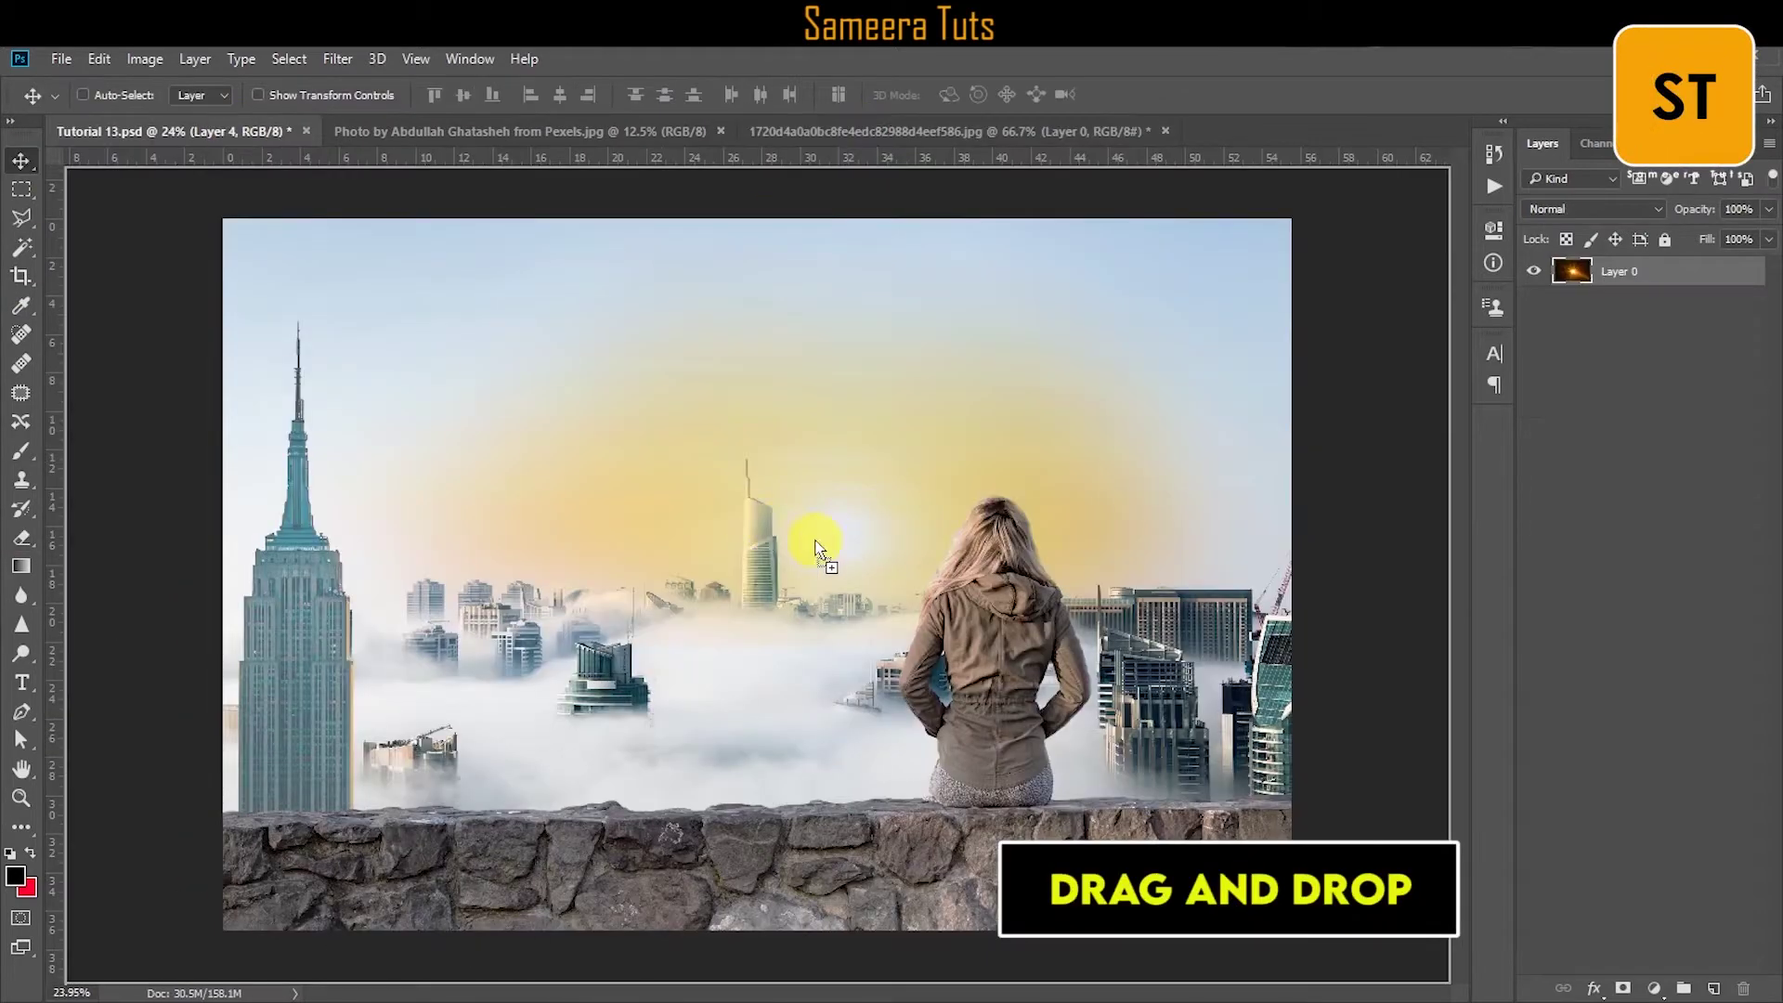
{"action": "left_click_drag", "start_coordinate": [943, 457], "coordinate": [817, 529]}
{"action": "left_click", "coordinate": [1590, 208]}
{"action": "left_click", "coordinate": [1542, 428]}
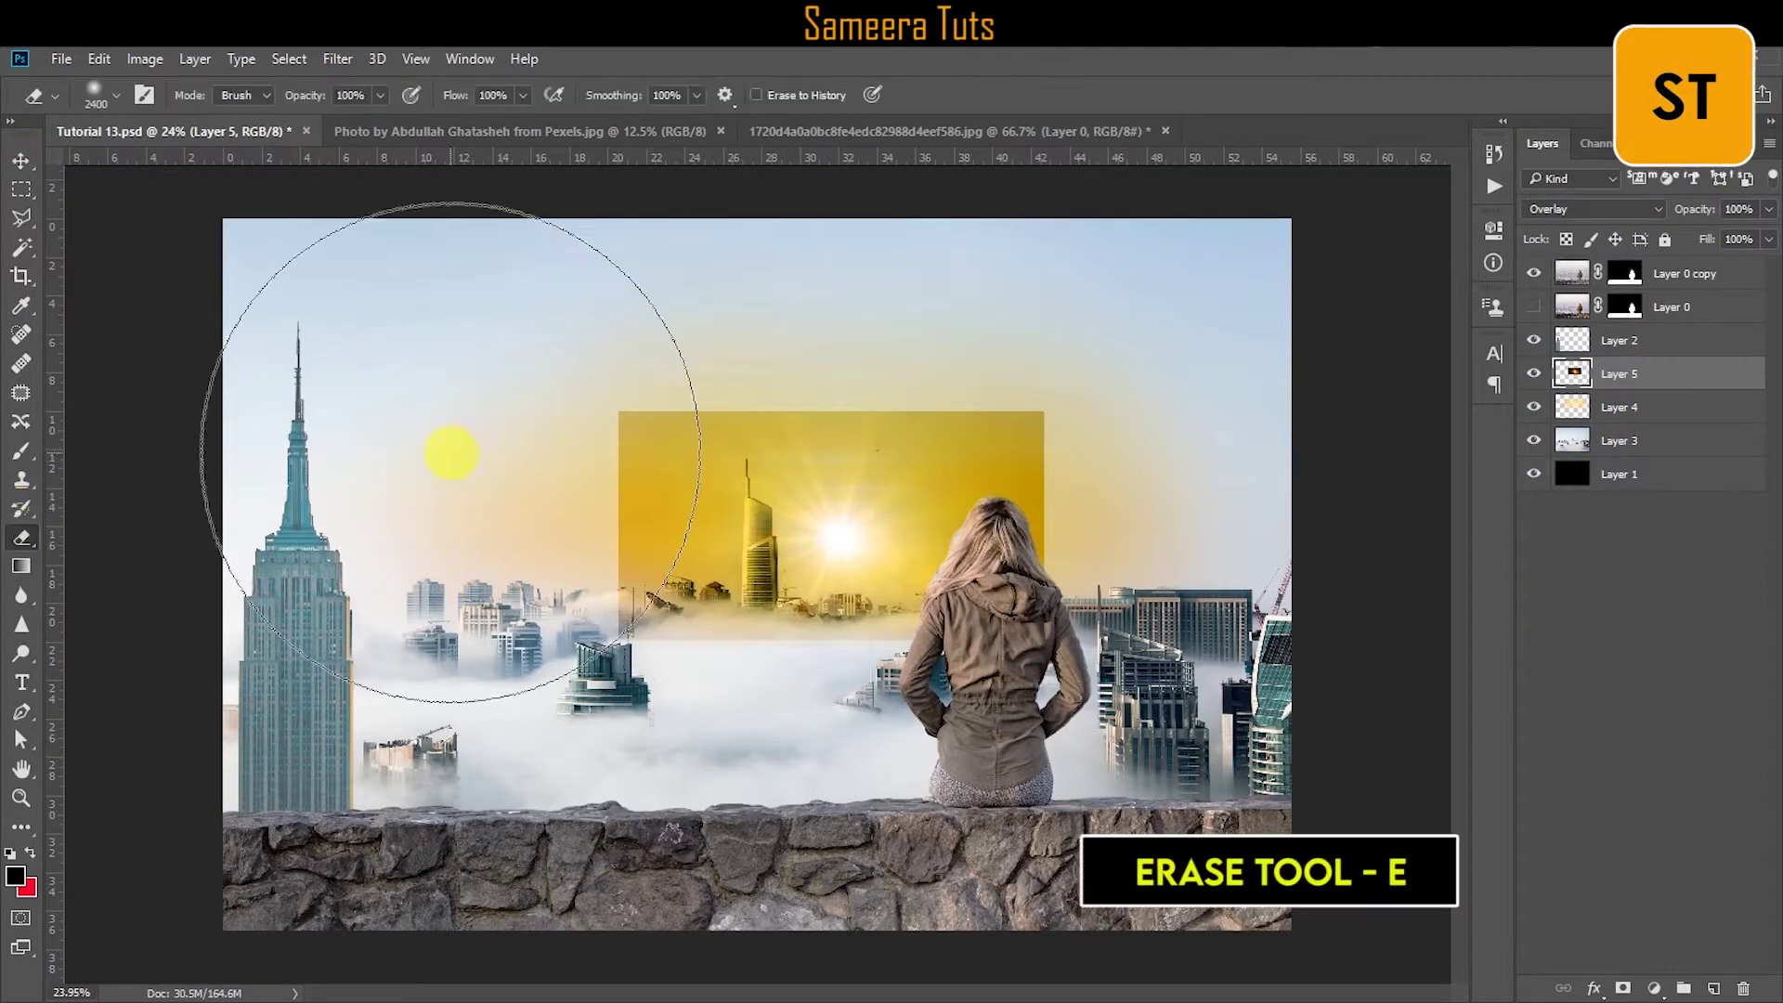
{"action": "left_click_drag", "start_coordinate": [502, 638], "coordinate": [659, 763]}
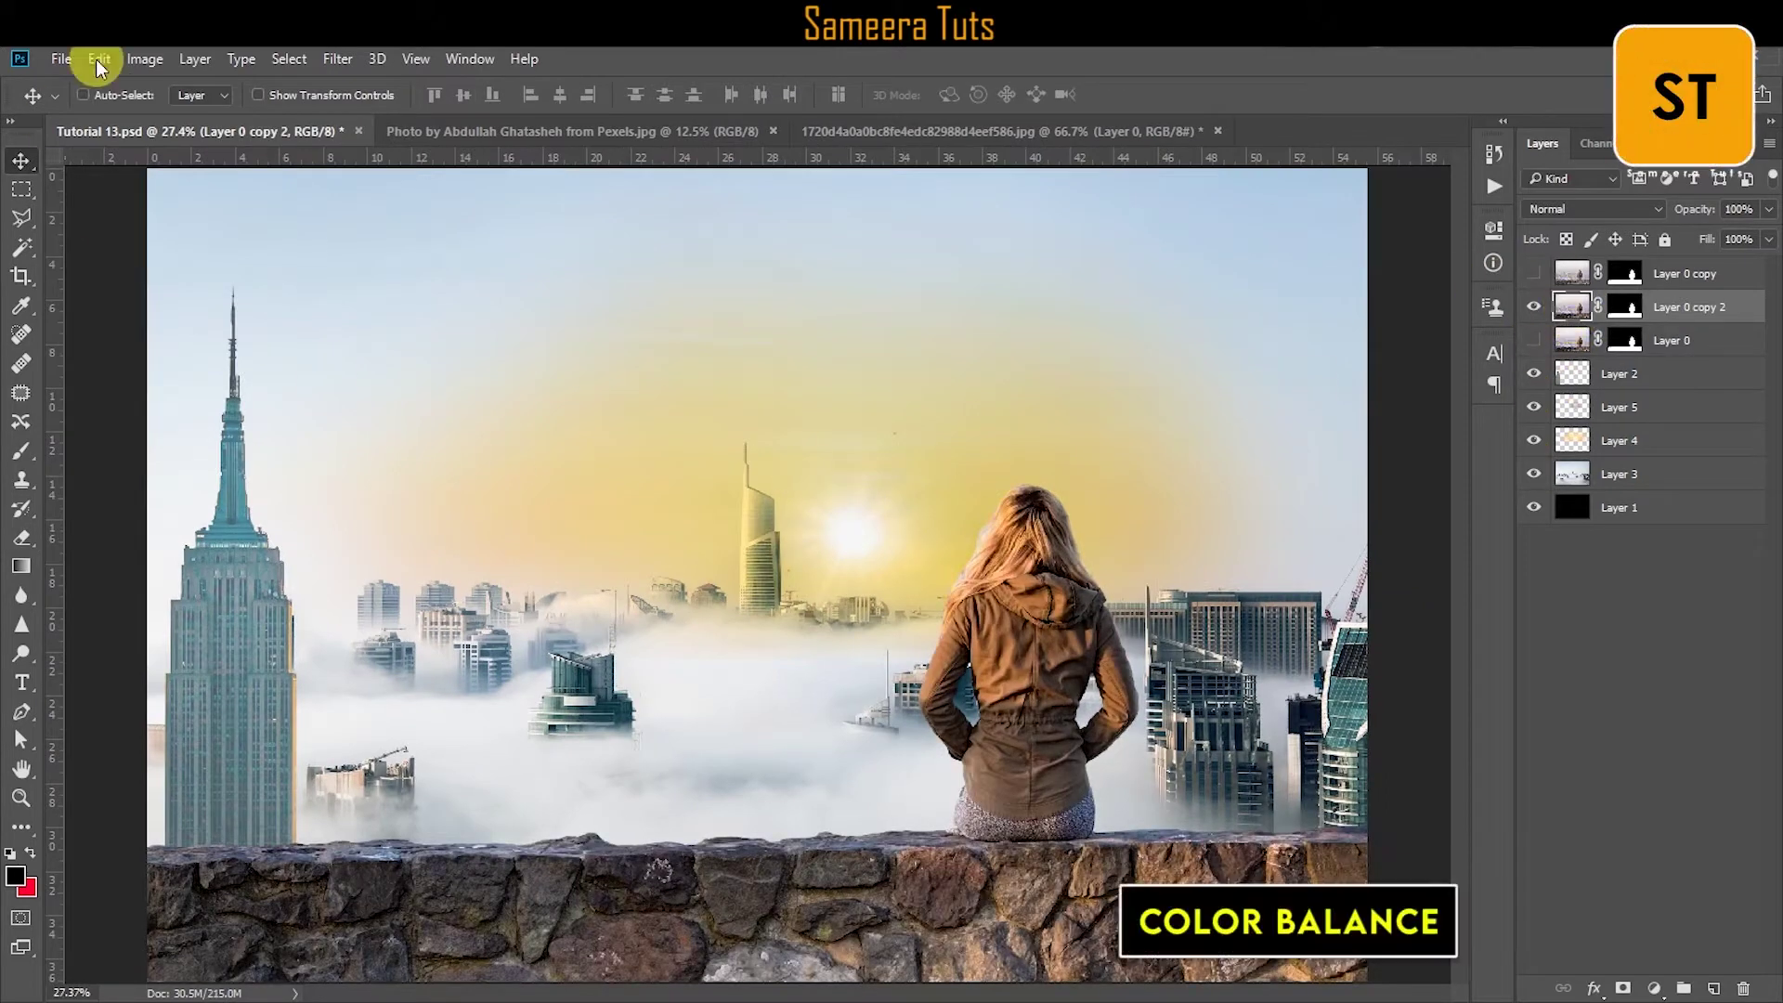
Warm the woman with Color Balance, blur the shadow, and fill a new bottom strip black.
{"action": "left_click", "coordinate": [145, 59]}
{"action": "mouse_move", "coordinate": [178, 116]}
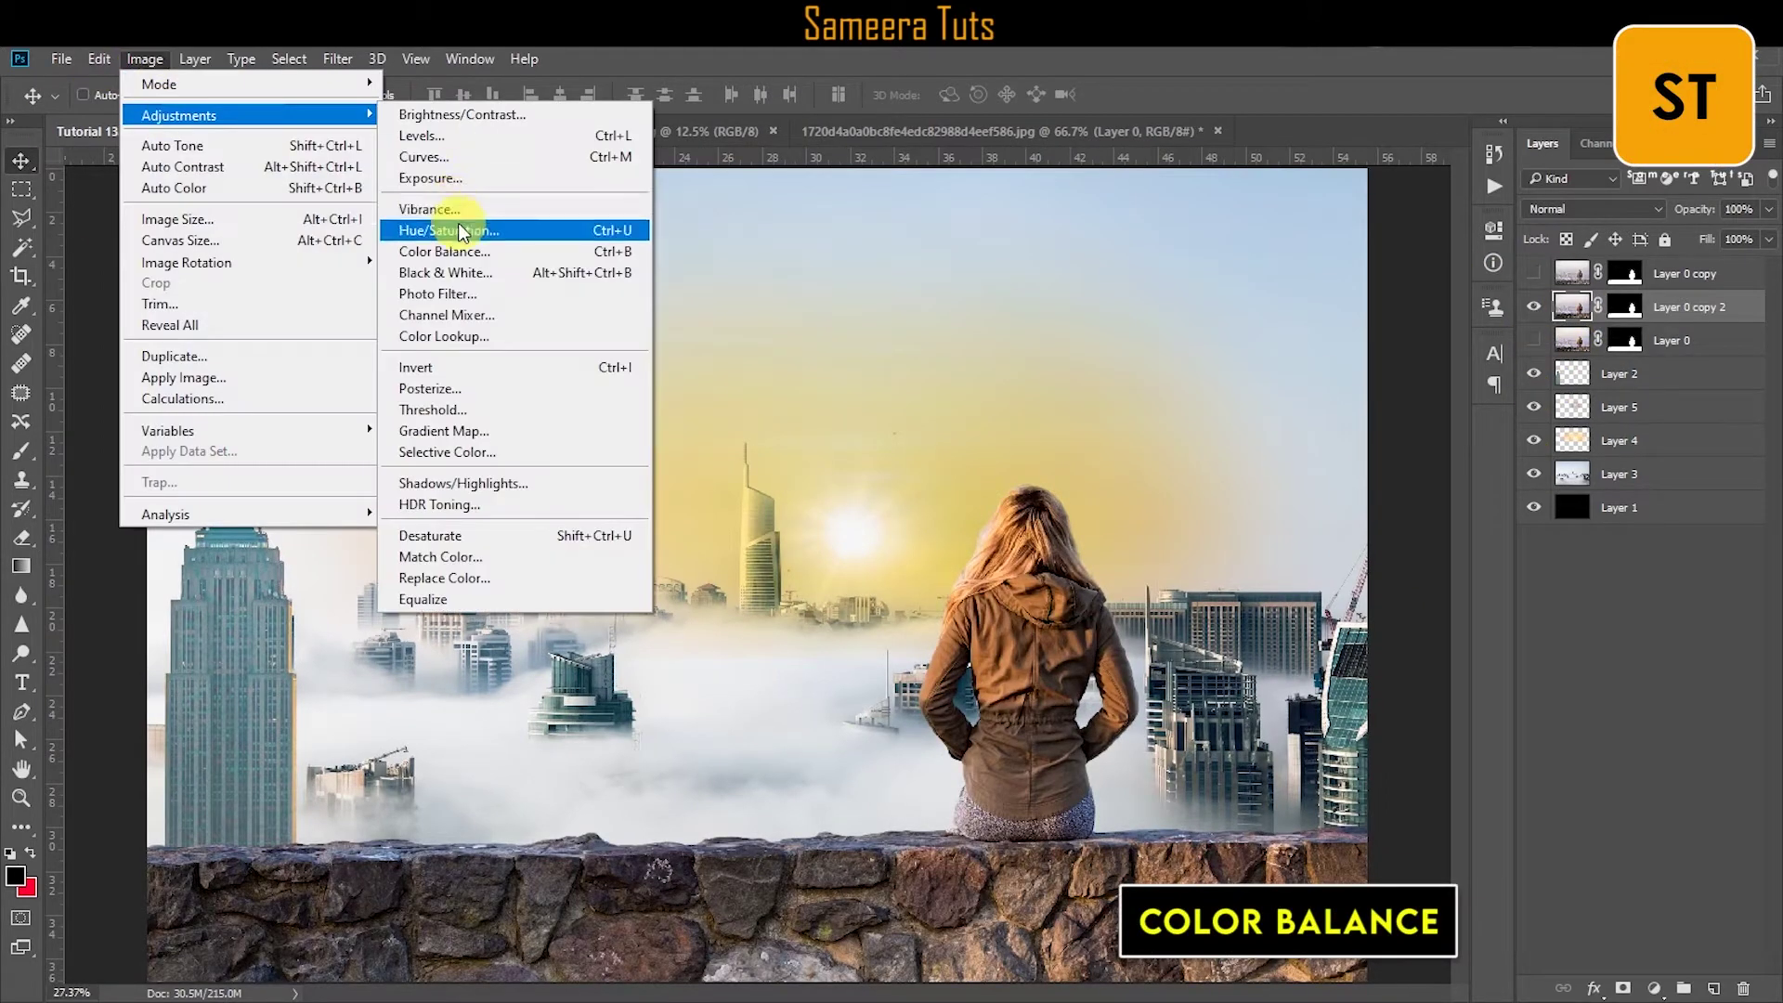
{"action": "left_click", "coordinate": [455, 252]}
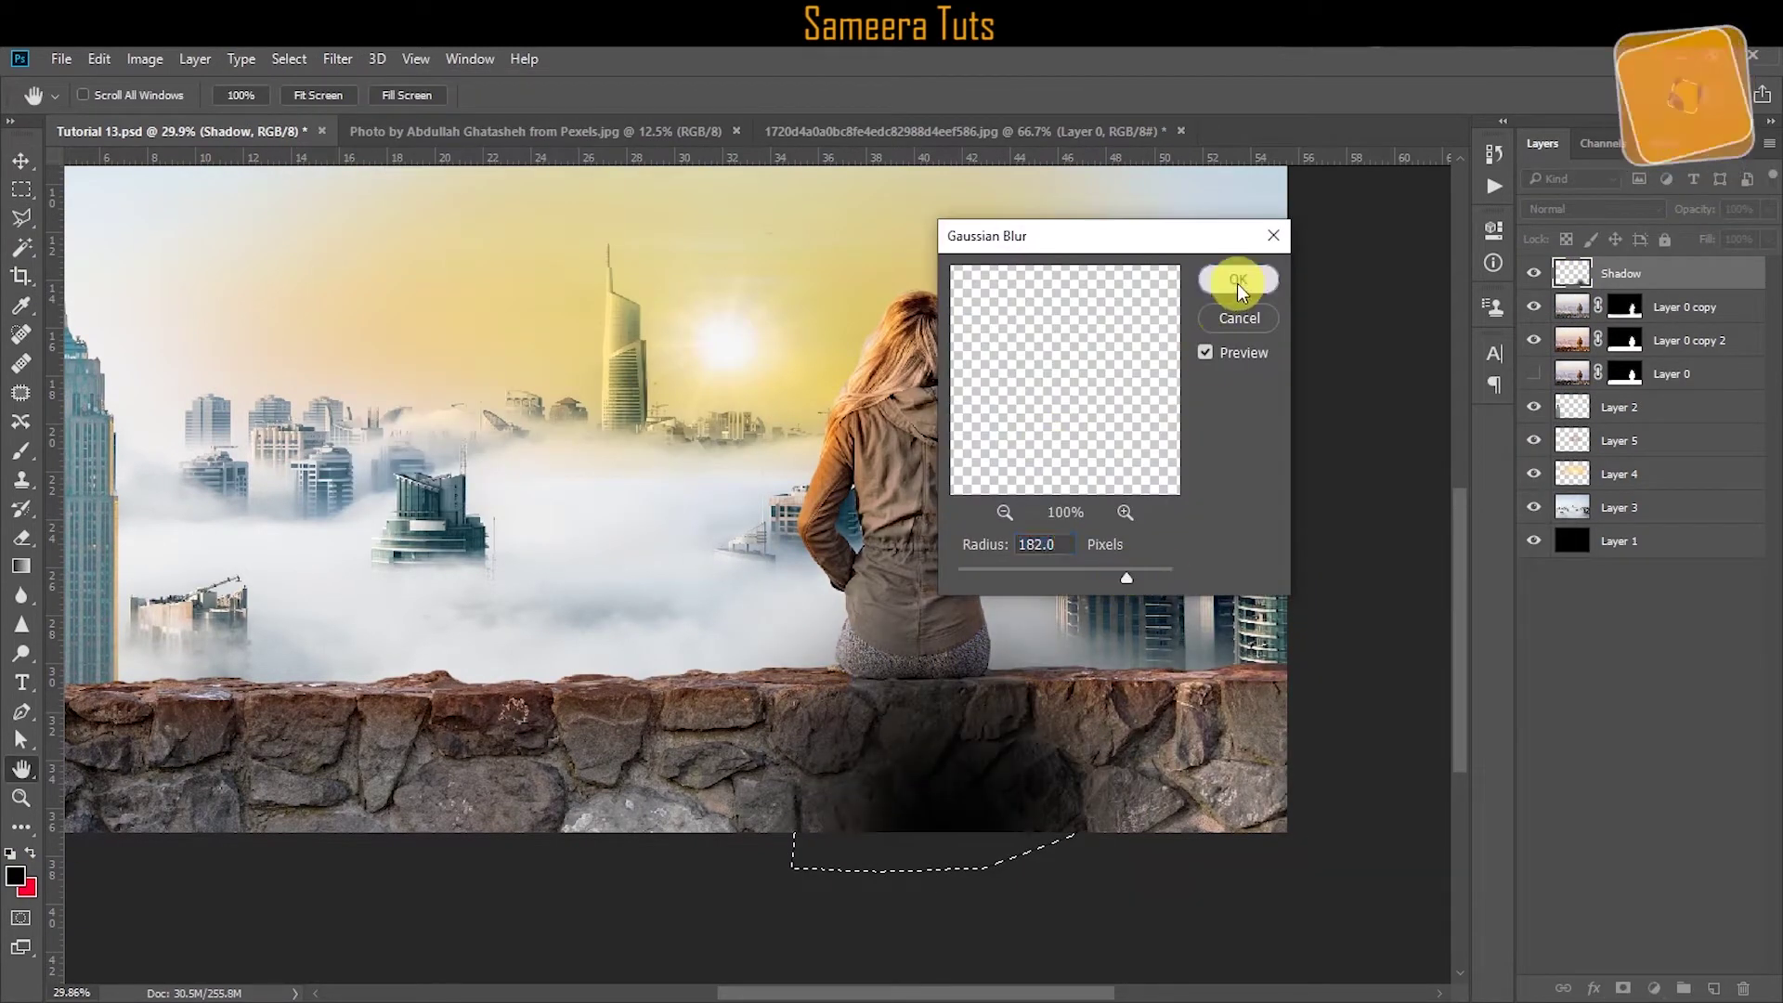
{"action": "left_click", "coordinate": [1238, 280]}
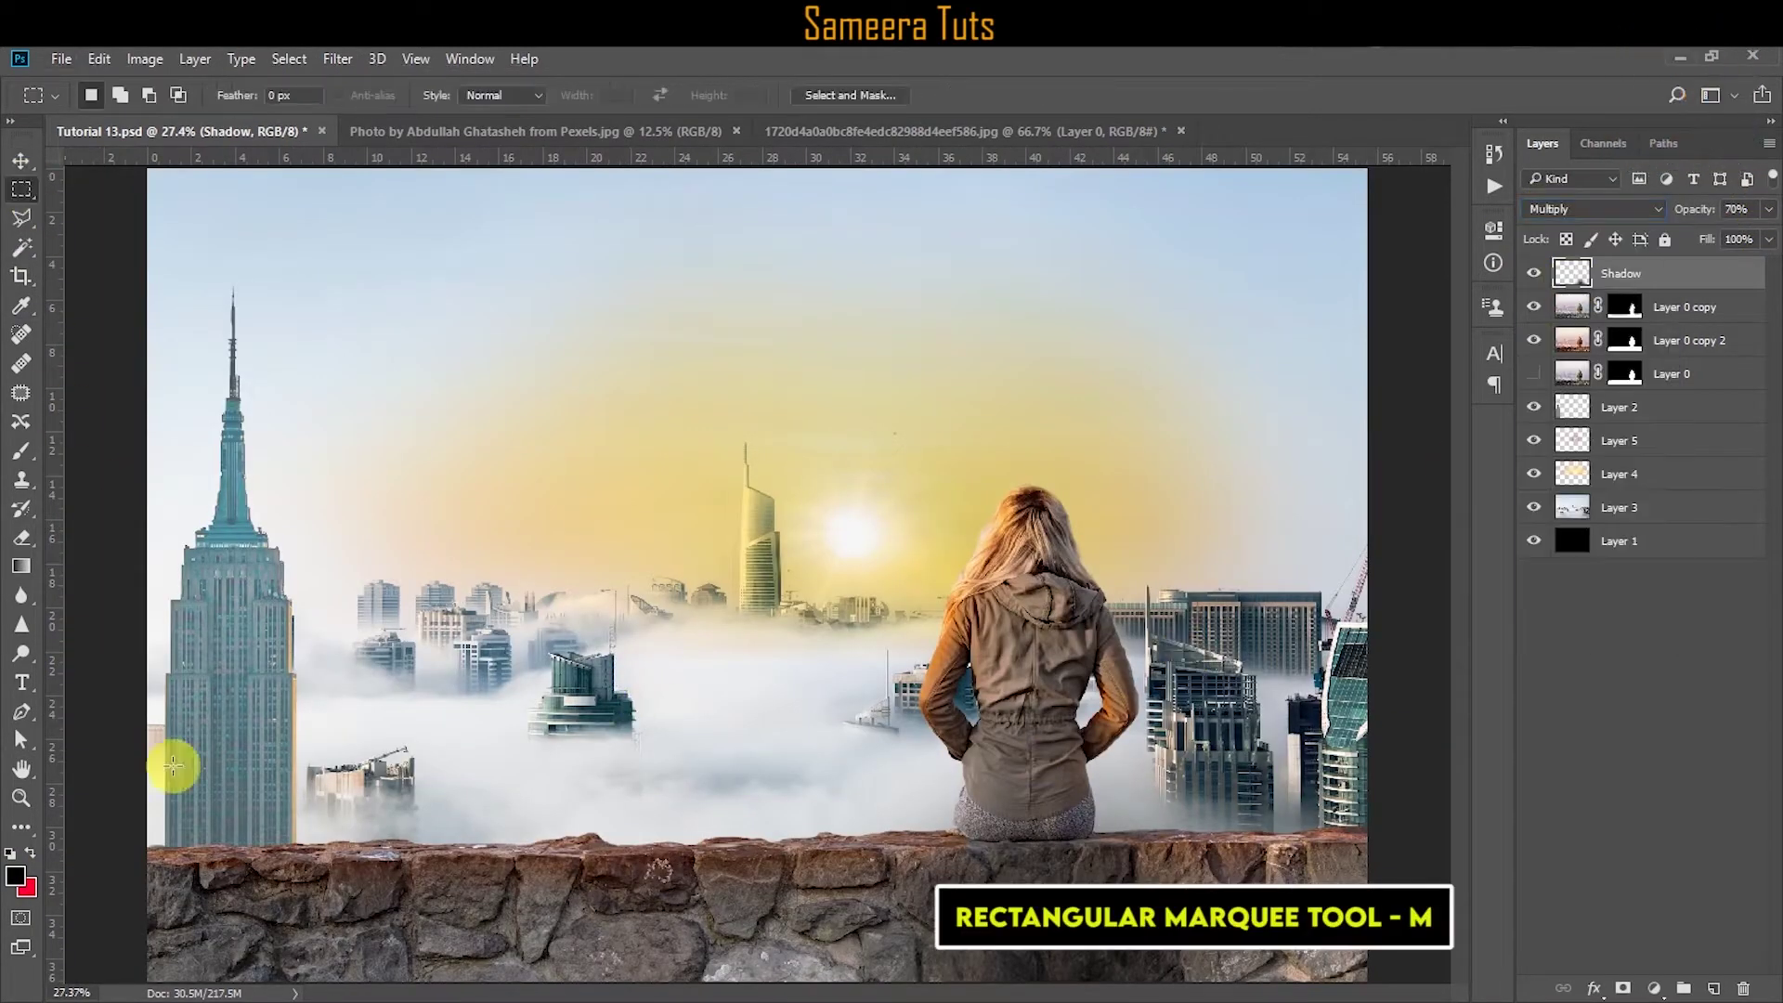
{"action": "key", "text": "ctrl+shift+alt+n"}
{"action": "key", "text": "alt+BackSpace"}
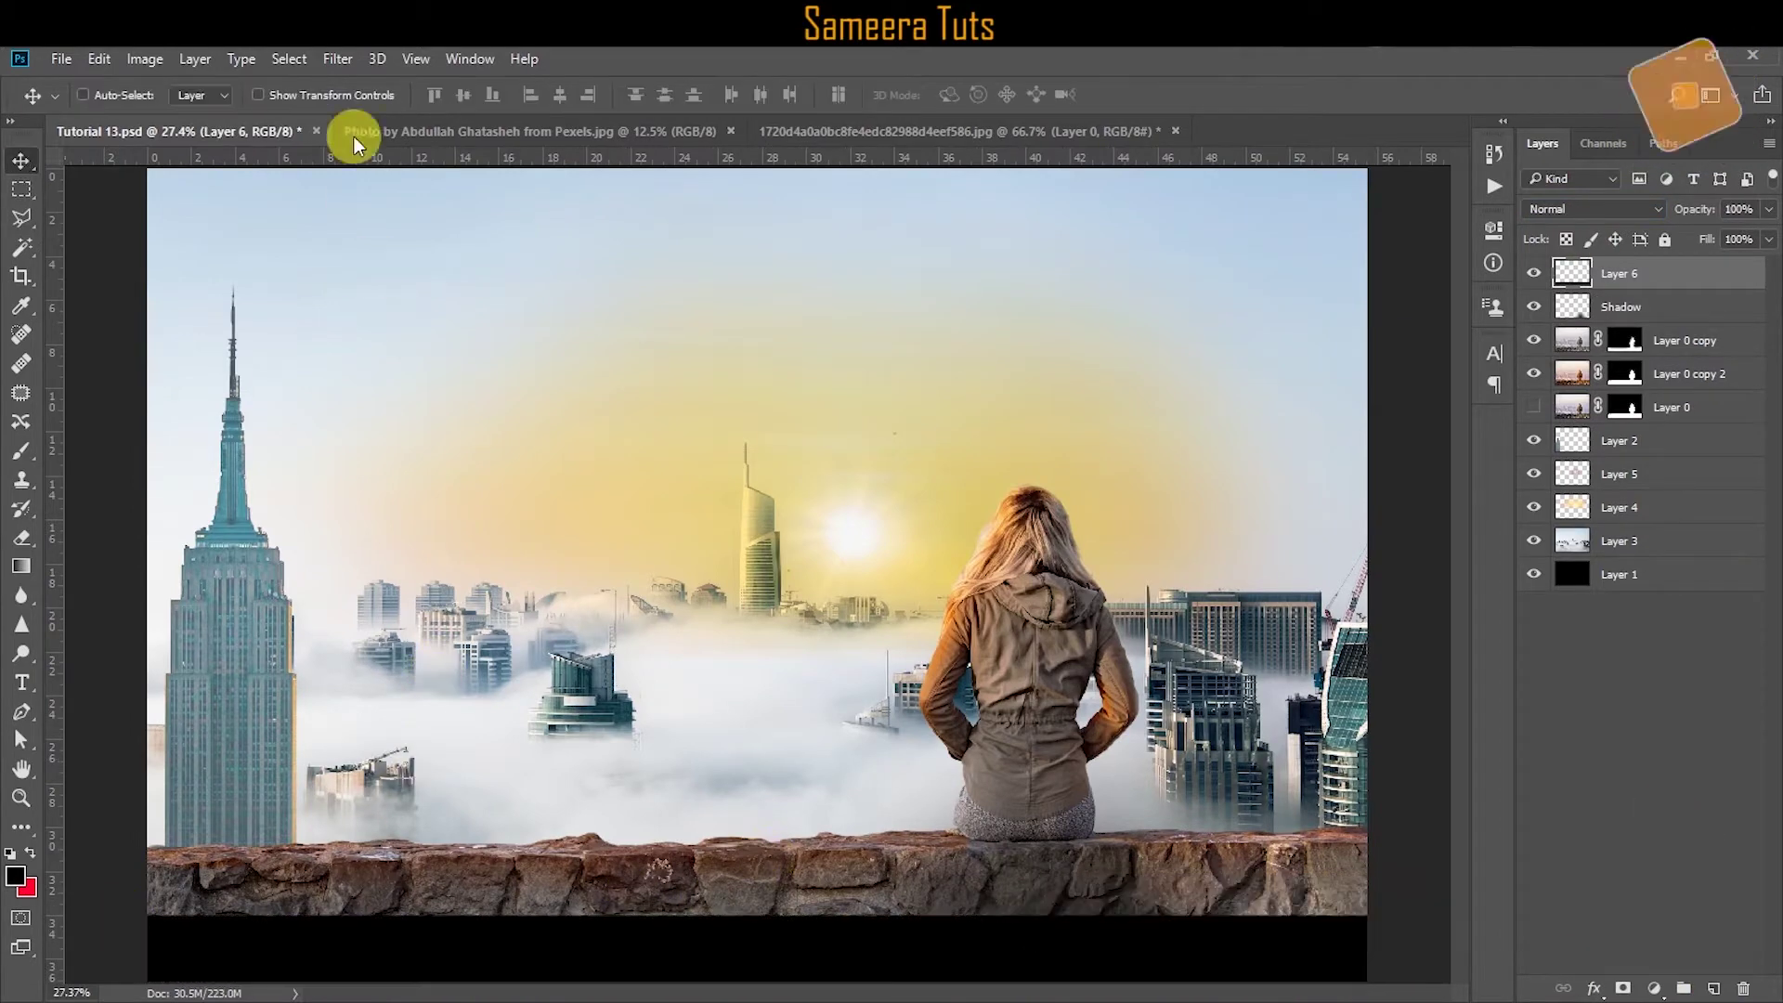
Gaussian Blur the black strip, then duplicate Layer 2 and erase parts of the copy.
{"action": "left_click", "coordinate": [338, 58]}
{"action": "left_click", "coordinate": [729, 390]}
{"action": "key", "text": "Return"}
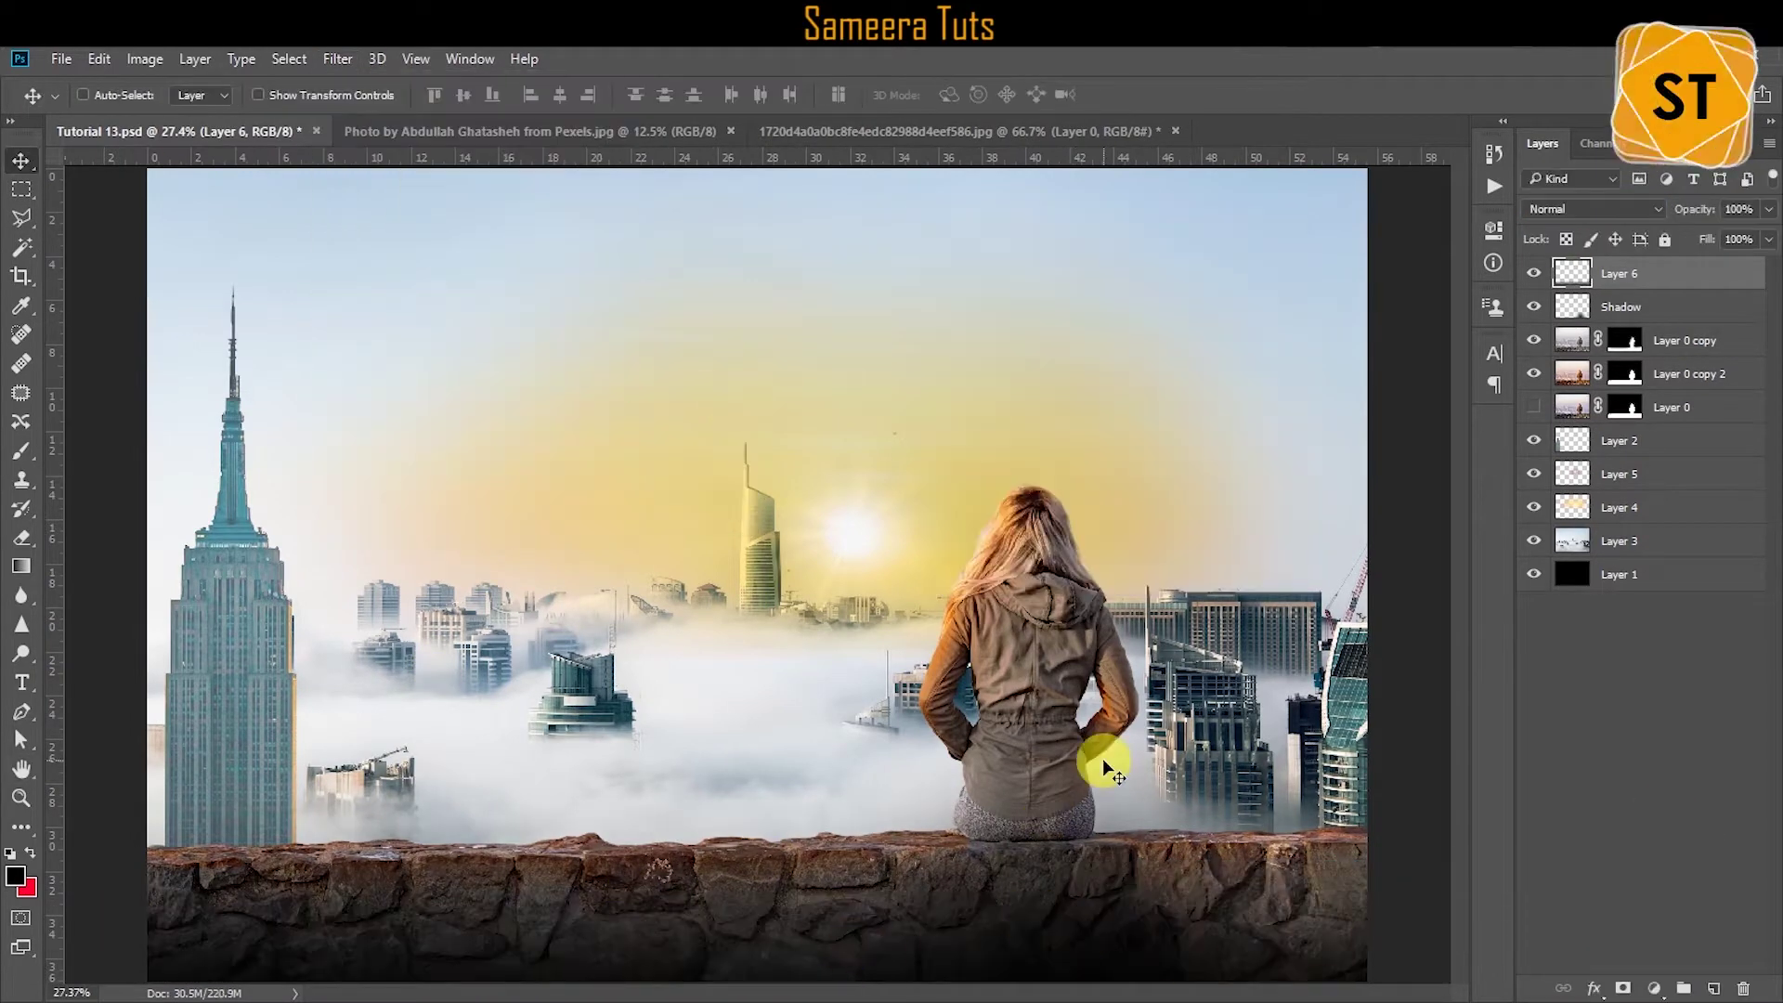
{"action": "key", "text": "ctrl+j"}
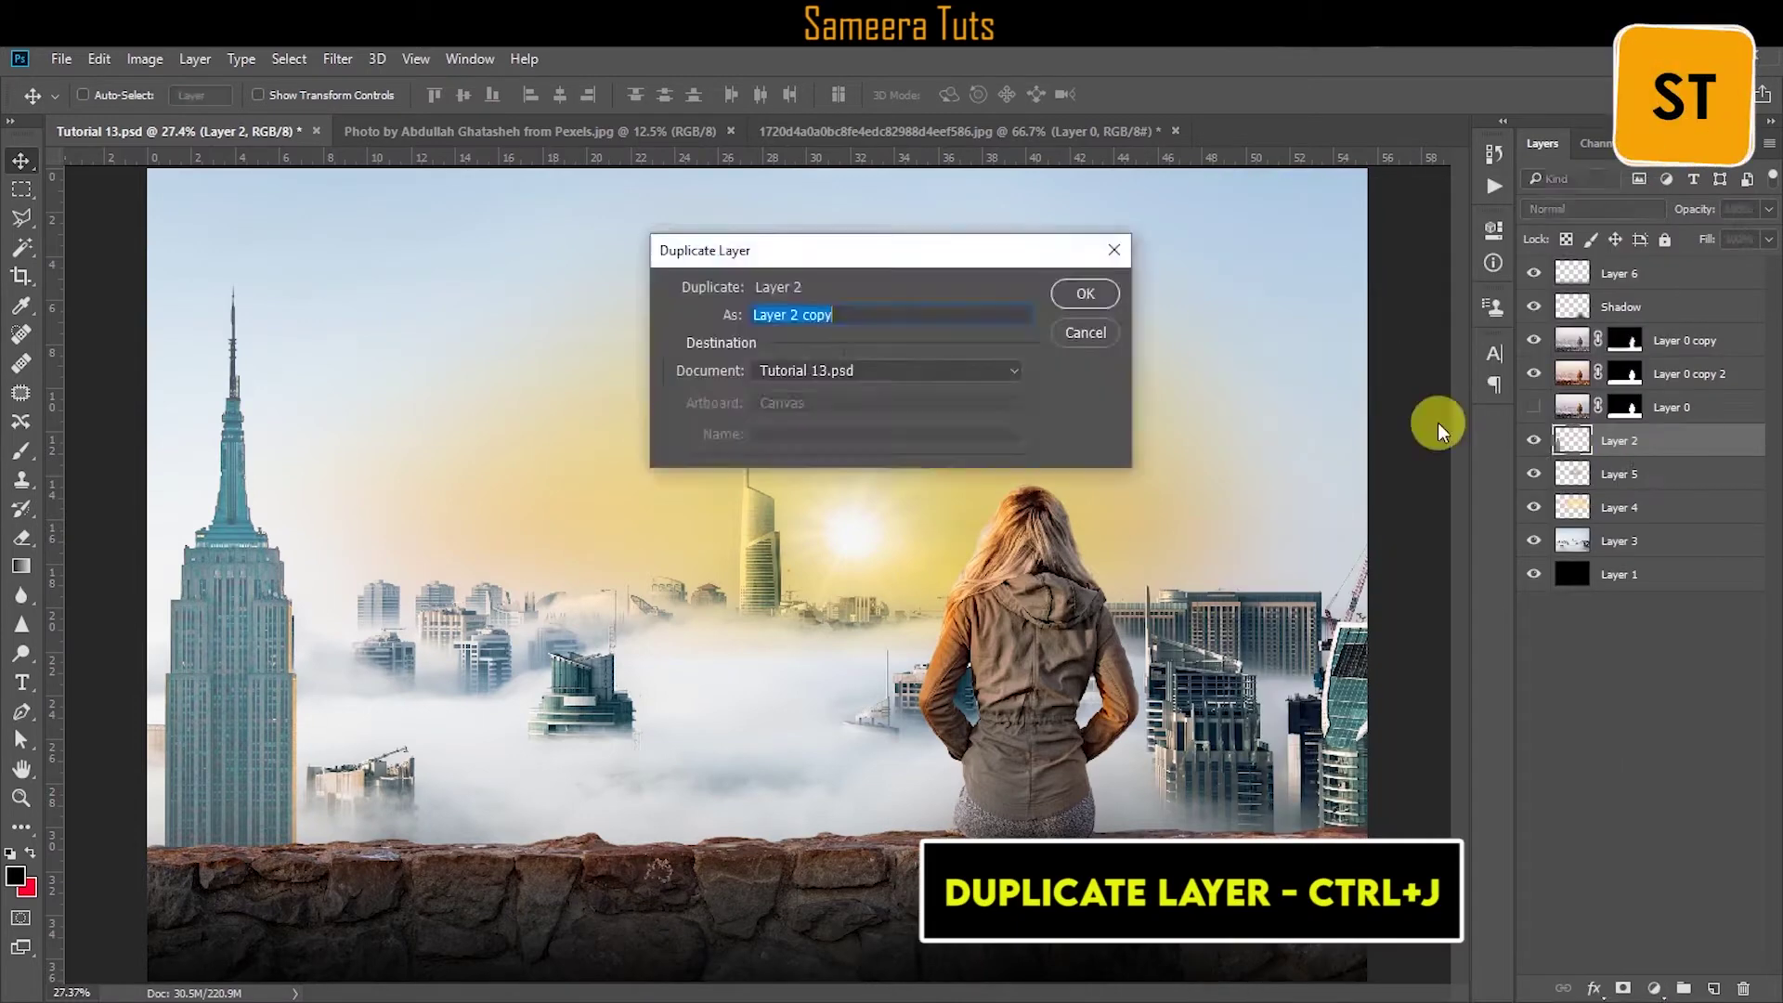
{"action": "key", "text": "Return"}
{"action": "left_click", "coordinate": [144, 58]}
{"action": "key", "text": "ctrl+b"}
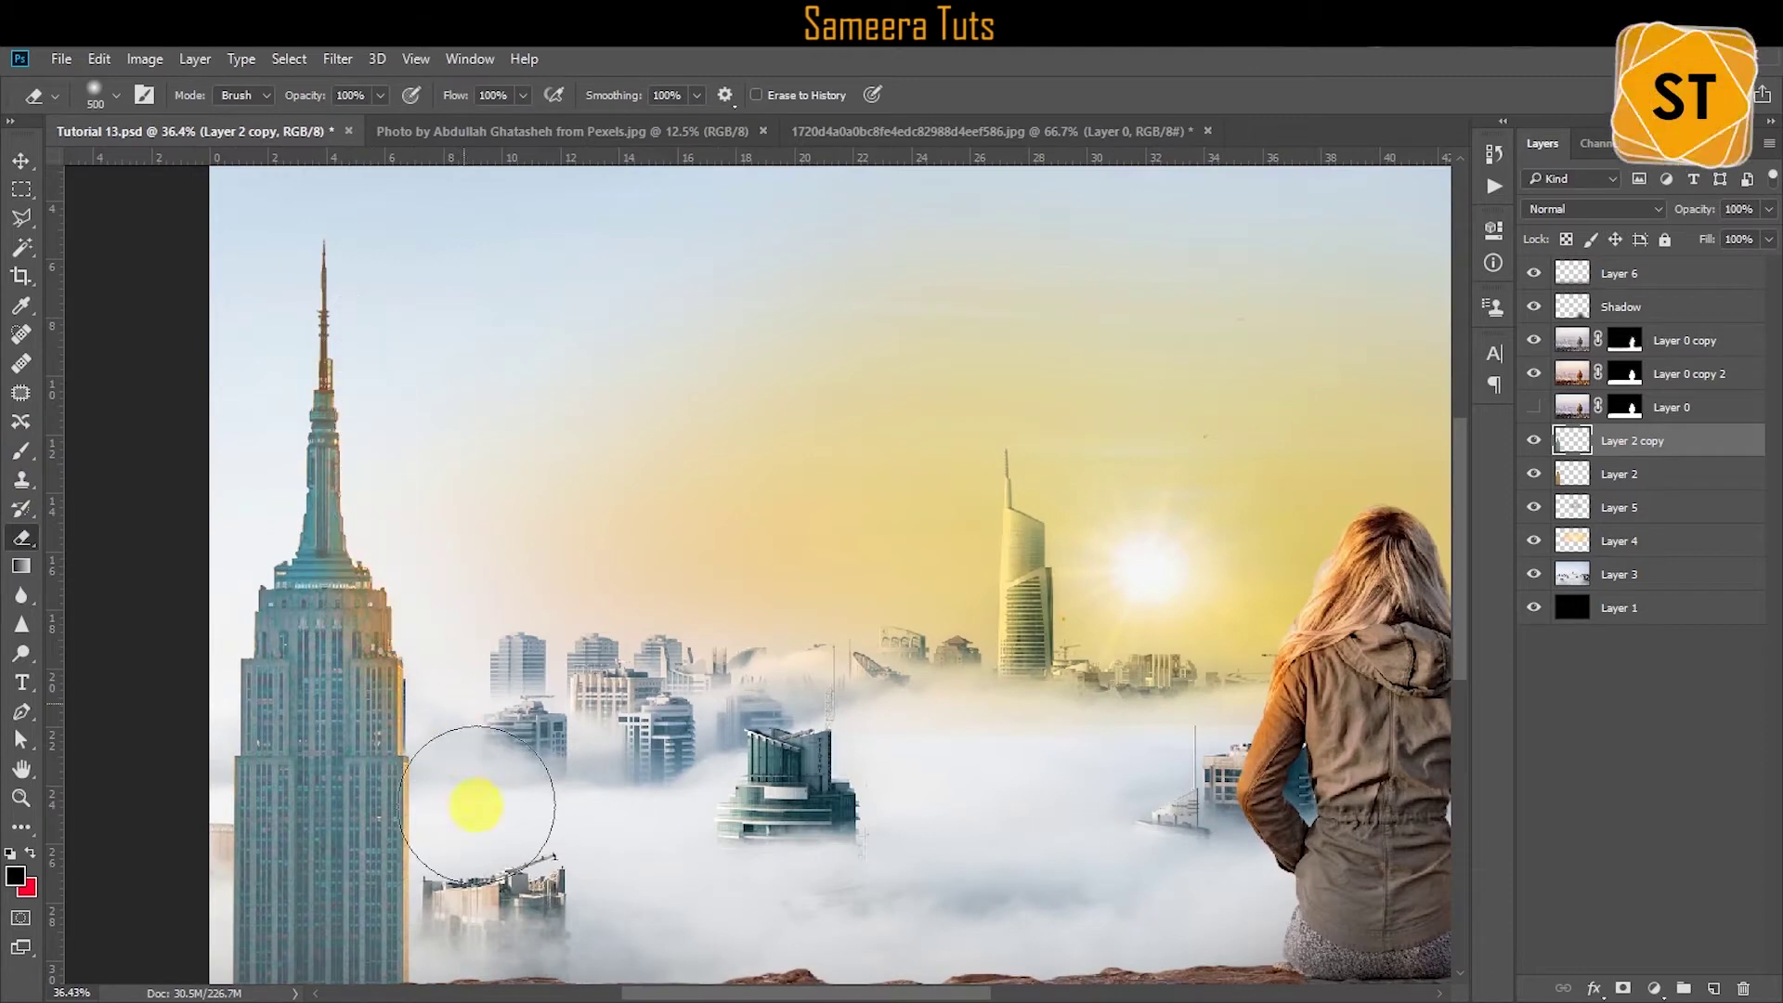
{"action": "scroll", "coordinate": [476, 804], "scroll_direction": "down", "scroll_amount": 2}
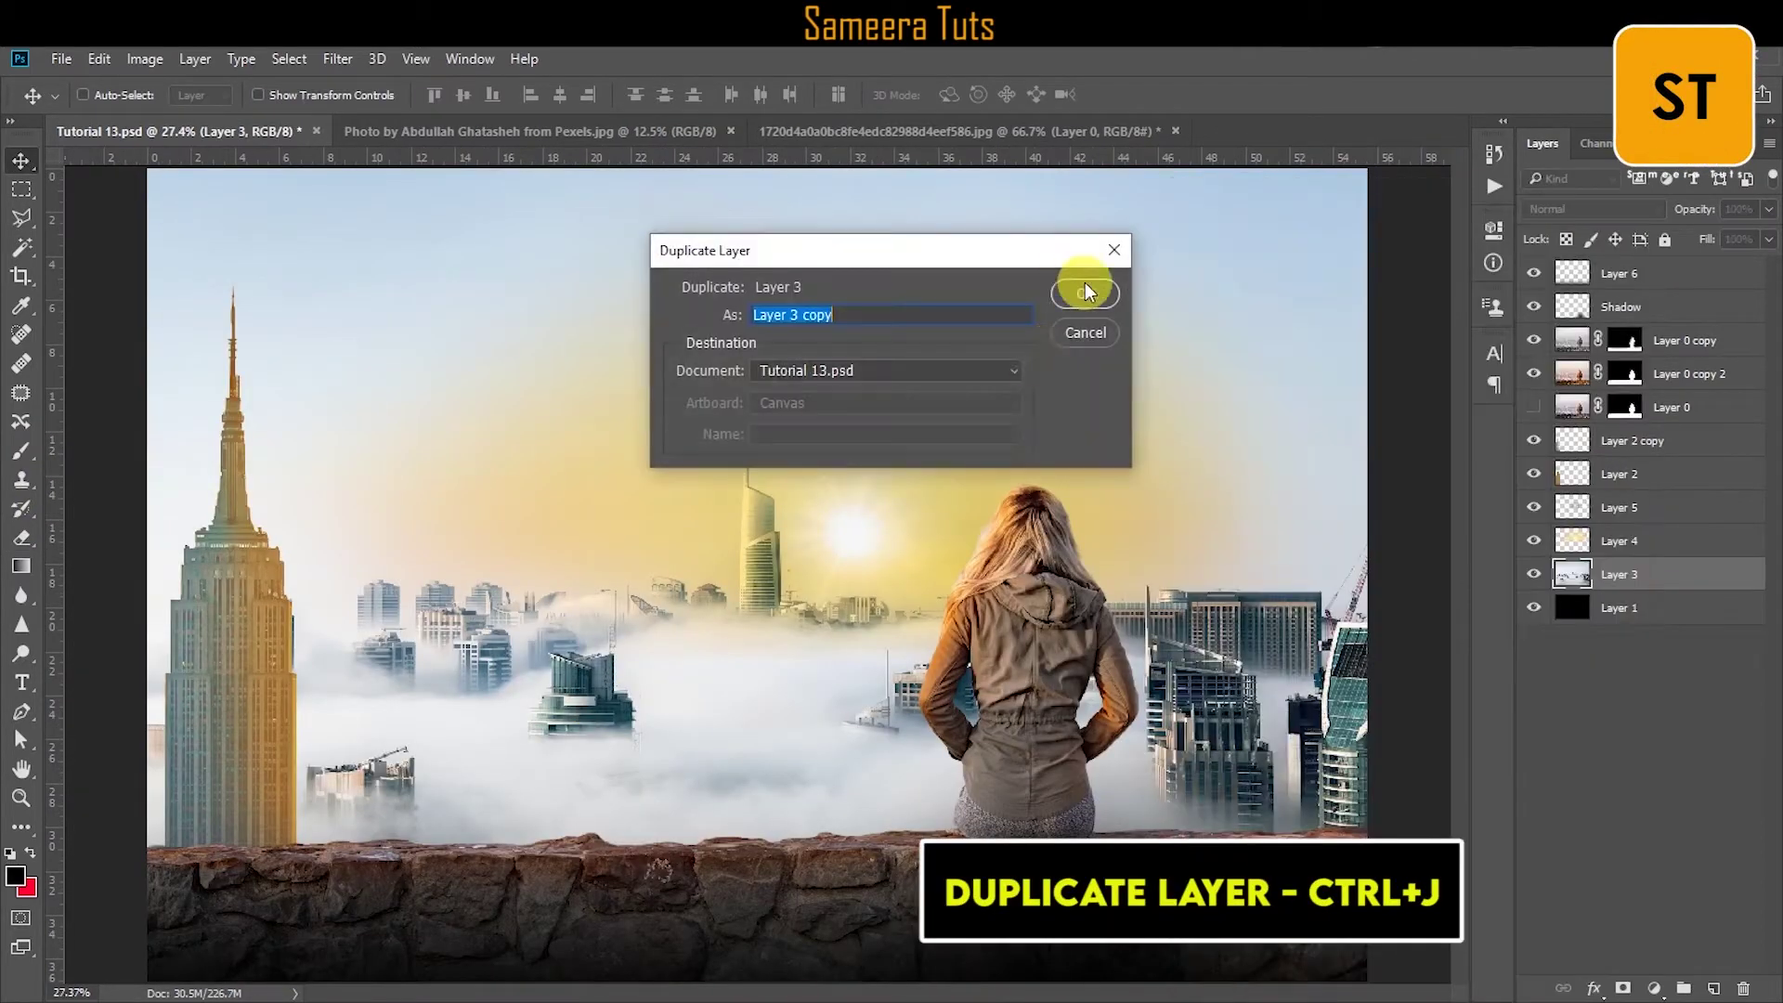
Warm a Layer 3 copy with Color Balance and add a darker, higher-contrast Brightness/Contrast layer.
{"action": "left_click", "coordinate": [1083, 287]}
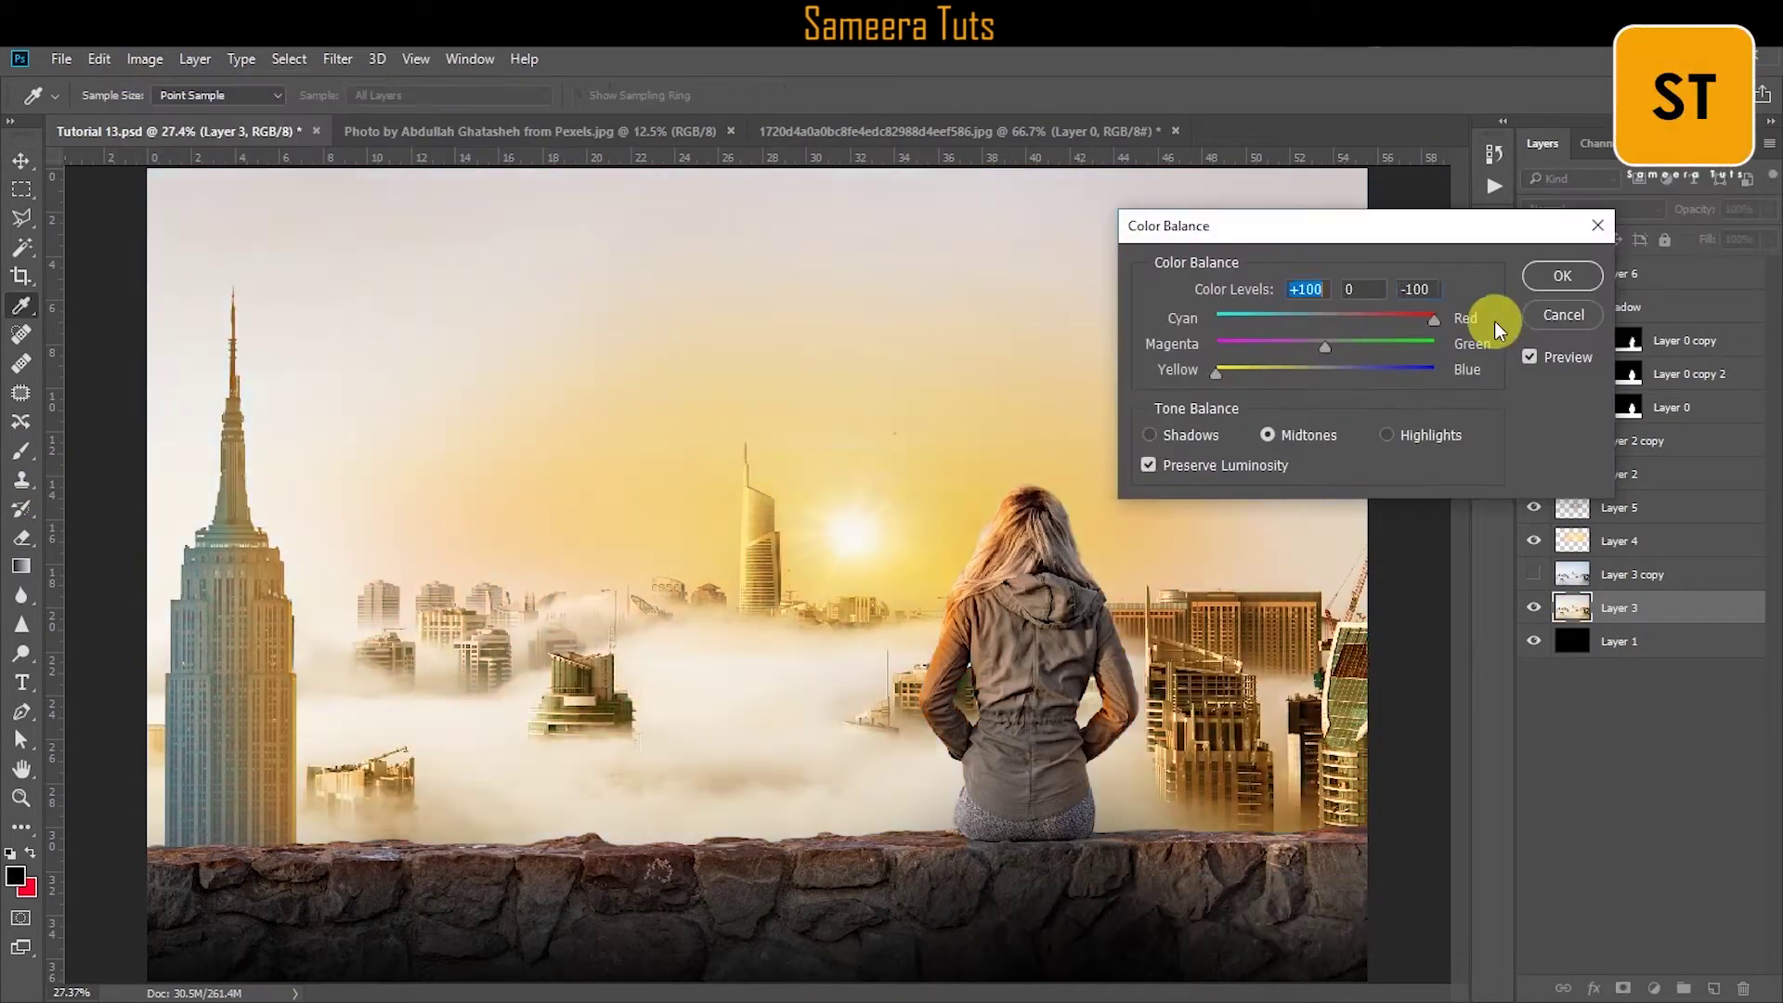
{"action": "left_click", "coordinate": [455, 228]}
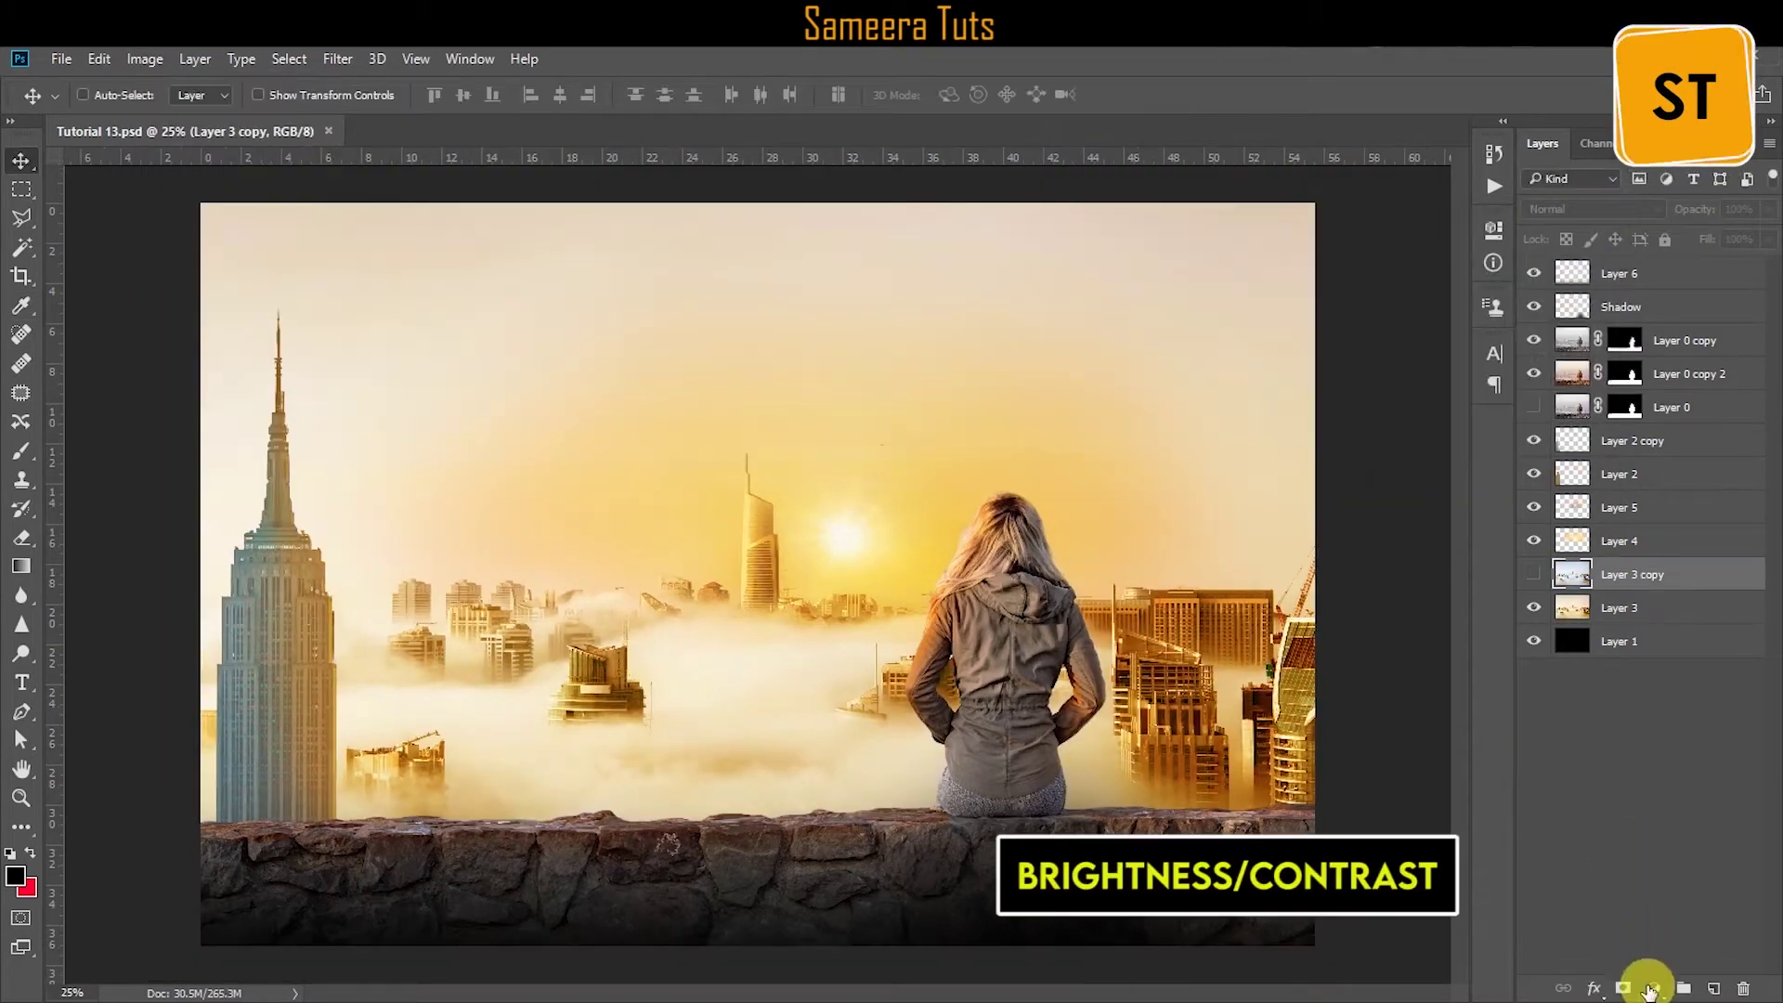
{"action": "left_click", "coordinate": [1649, 989]}
{"action": "left_click", "coordinate": [1625, 585]}
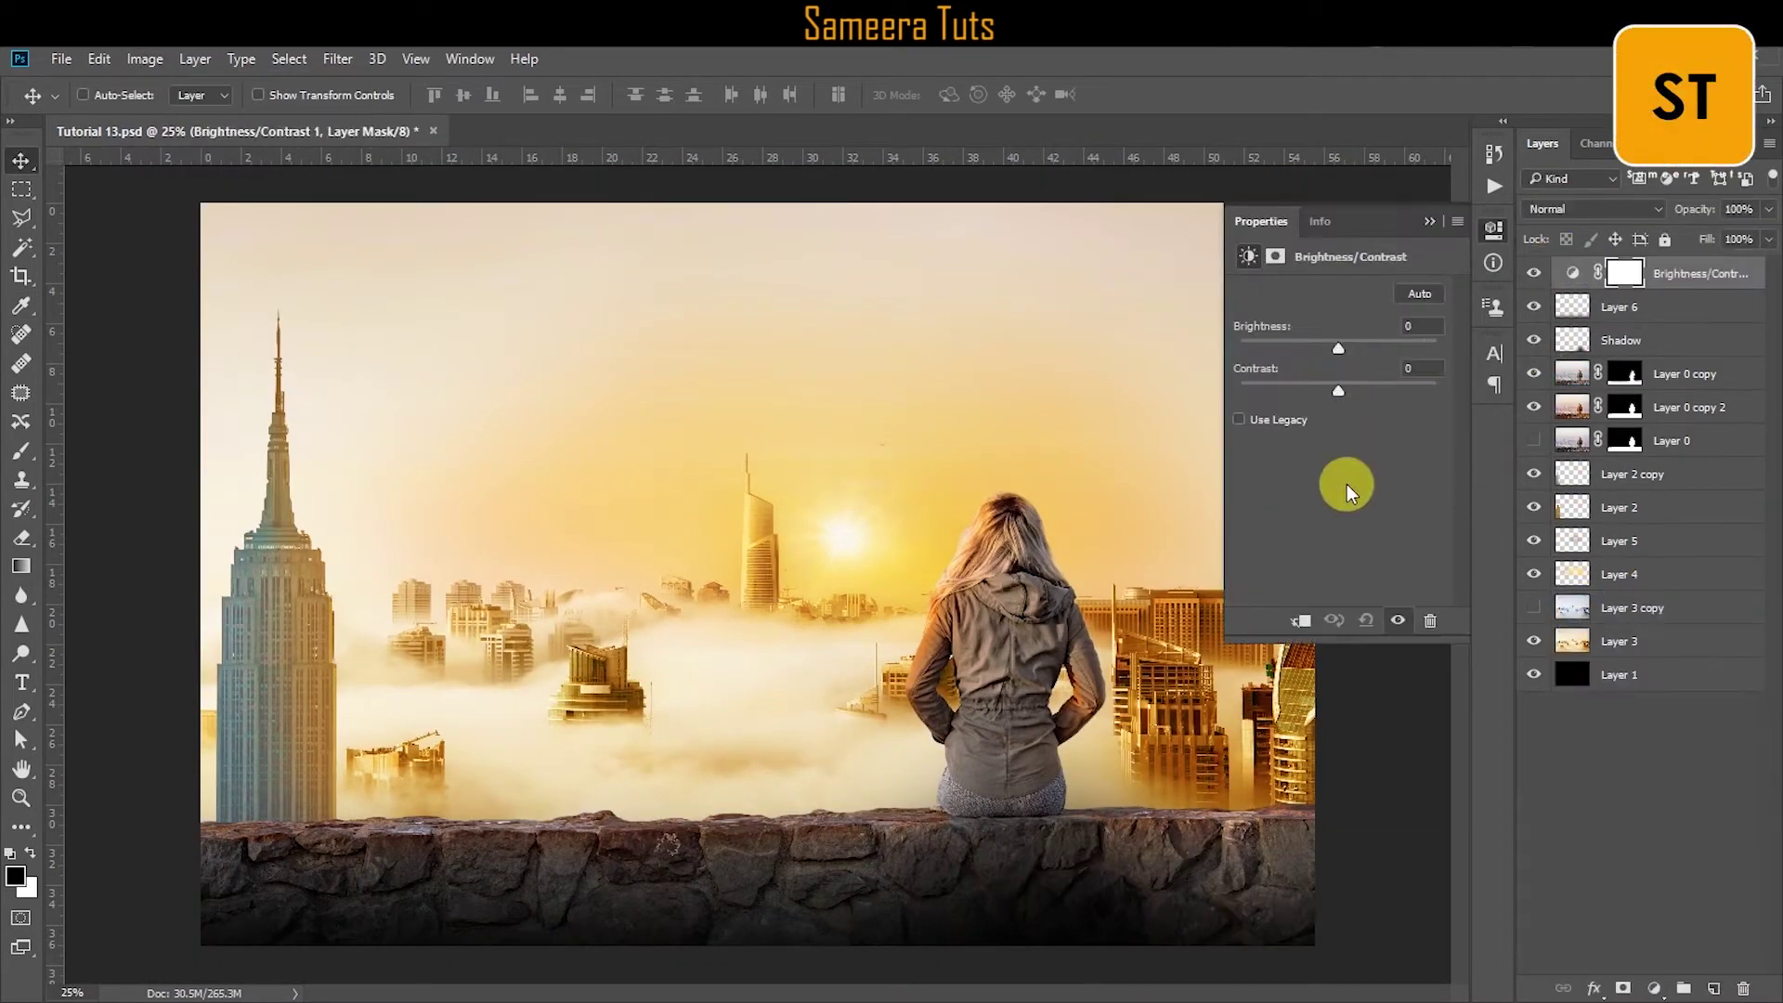
{"action": "left_click_drag", "start_coordinate": [1338, 390], "coordinate": [1410, 390]}
{"action": "left_click_drag", "start_coordinate": [1338, 349], "coordinate": [1287, 351]}
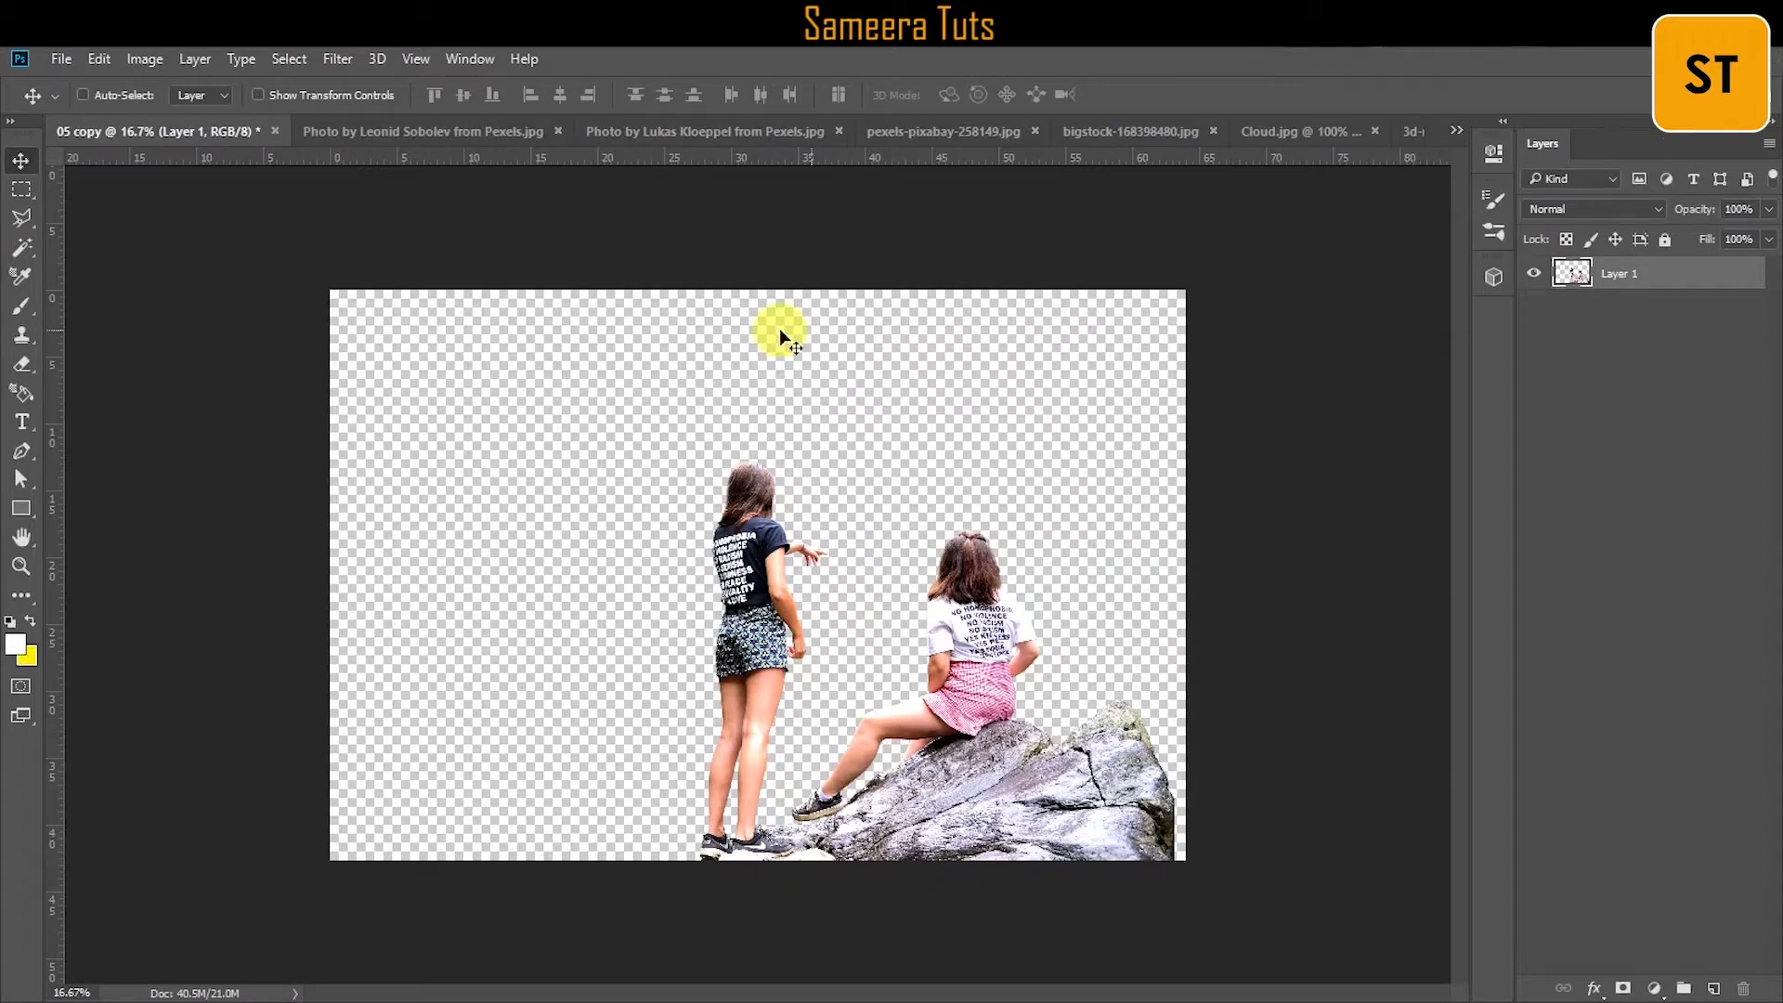
{"action": "left_click", "coordinate": [61, 59]}
{"action": "left_click", "coordinate": [84, 82]}
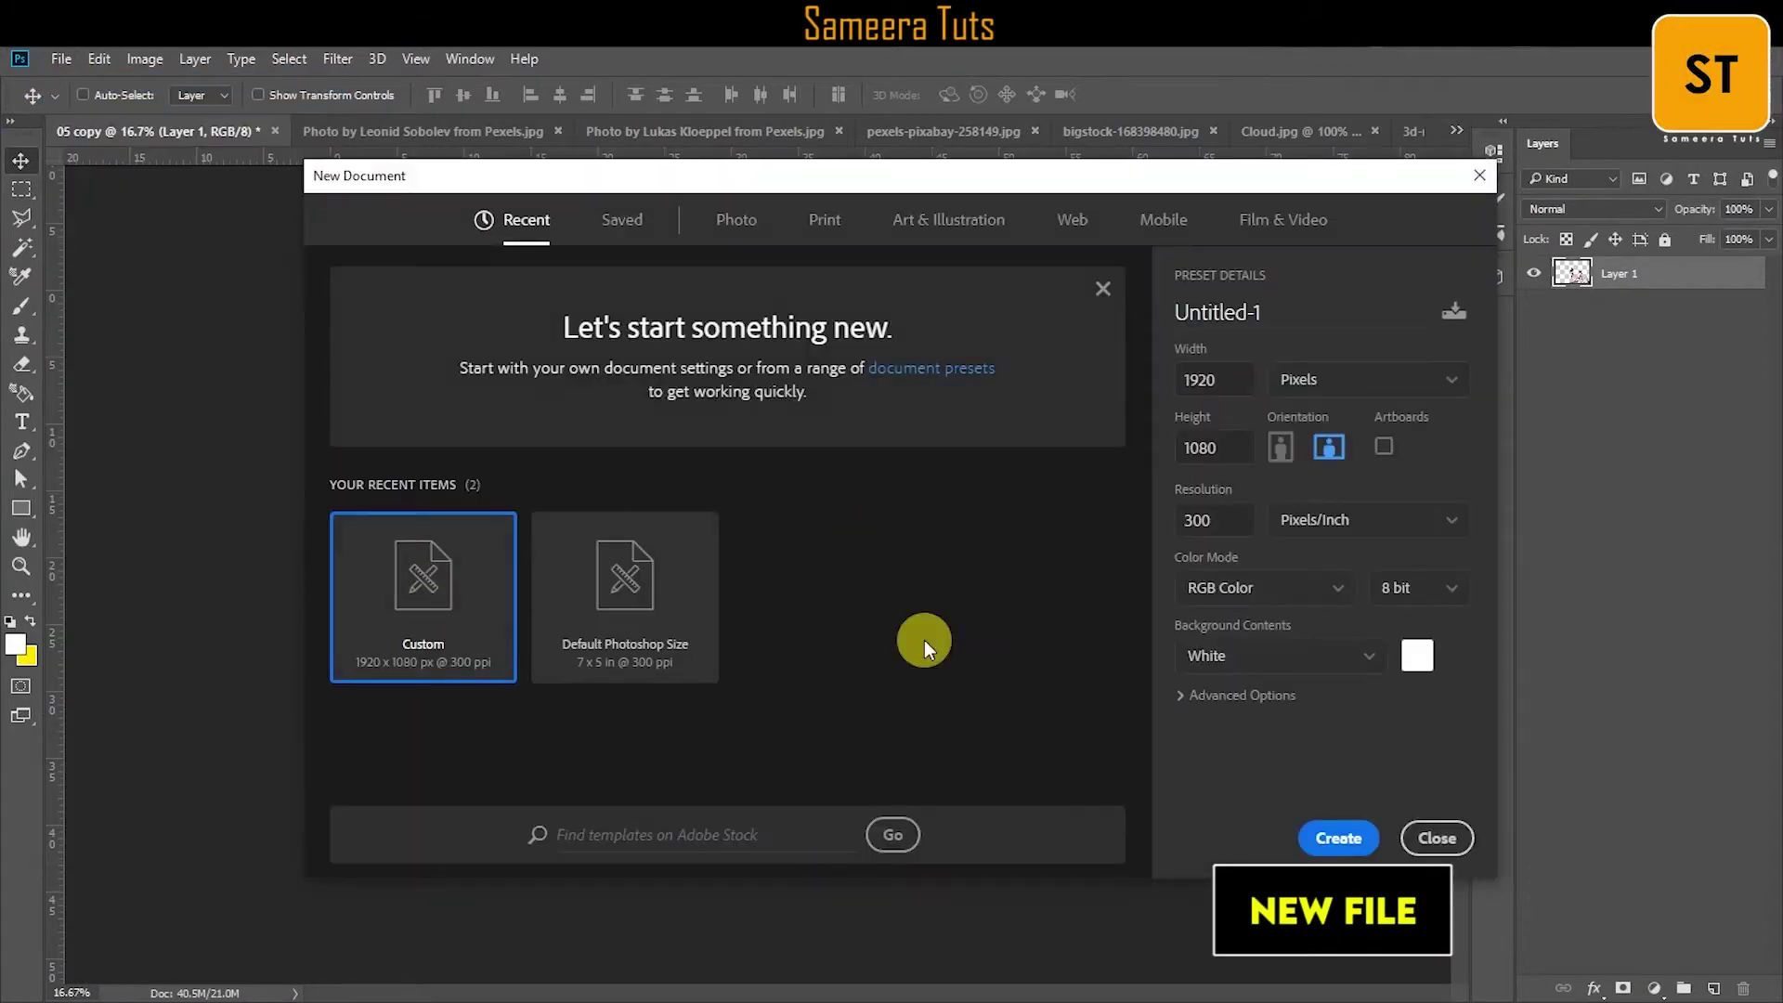
Create the 1920×1080 document and add the blue cloud photo, scaled to width and moved to the top.
{"action": "left_click", "coordinate": [1323, 852]}
{"action": "left_click", "coordinate": [338, 131]}
{"action": "left_click_drag", "start_coordinate": [644, 470], "coordinate": [800, 570]}
{"action": "left_click", "coordinate": [99, 59]}
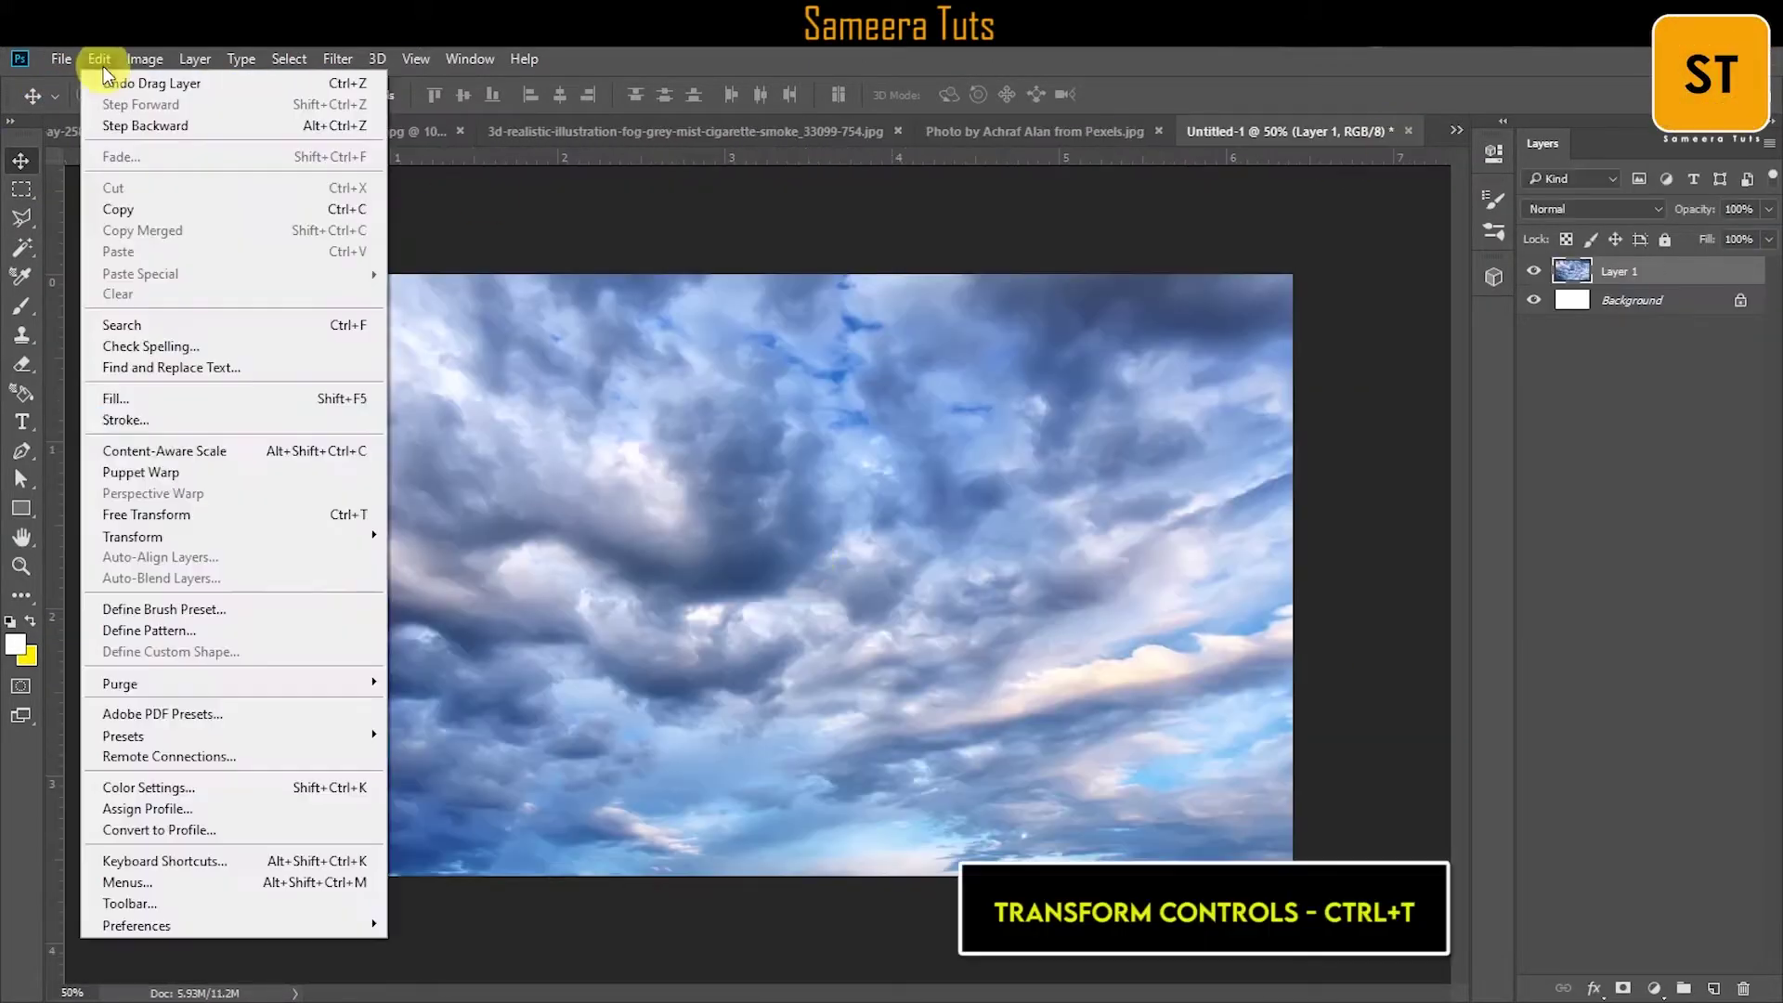
{"action": "left_click", "coordinate": [146, 514]}
{"action": "key", "text": "ctrl+0"}
{"action": "left_click_drag", "start_coordinate": [1273, 319], "coordinate": [1098, 384]}
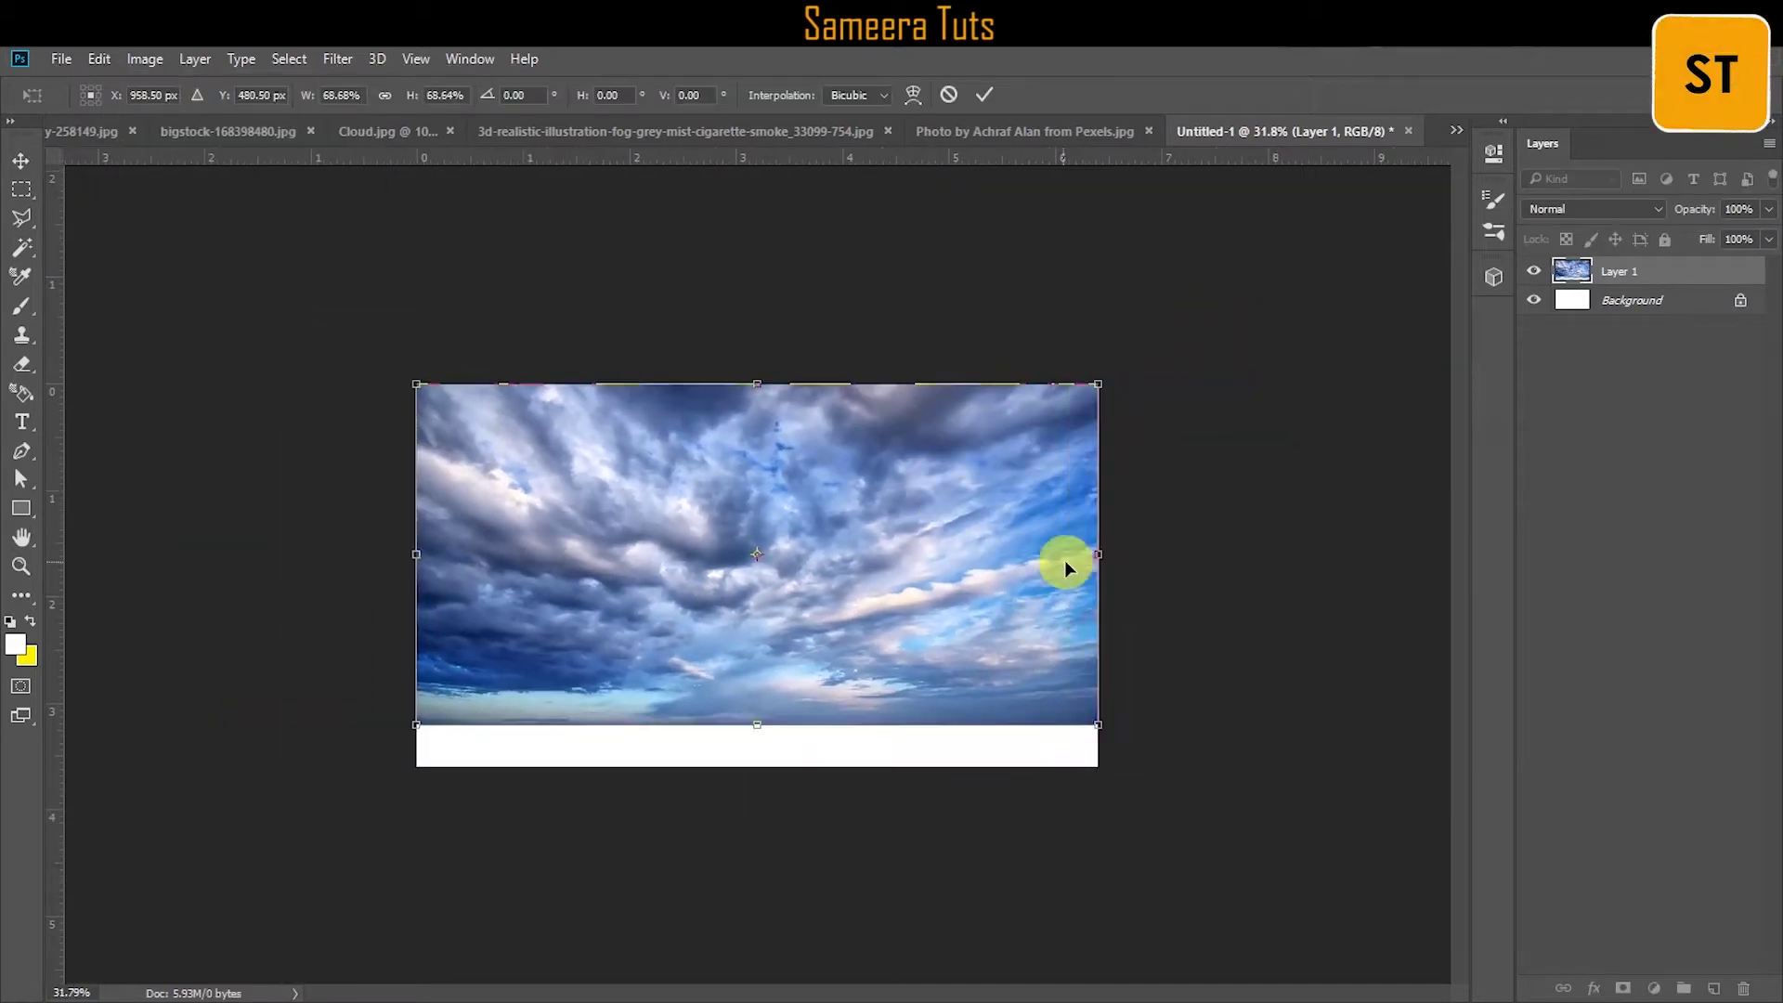
{"action": "left_click", "coordinate": [982, 96]}
{"action": "left_click_drag", "start_coordinate": [933, 634], "coordinate": [933, 527]}
{"action": "scroll", "coordinate": [884, 541], "scroll_direction": "up", "scroll_amount": 3}
Bring the grey clouds into the new document, stretched across the full canvas width.
{"action": "left_click", "coordinate": [388, 131]}
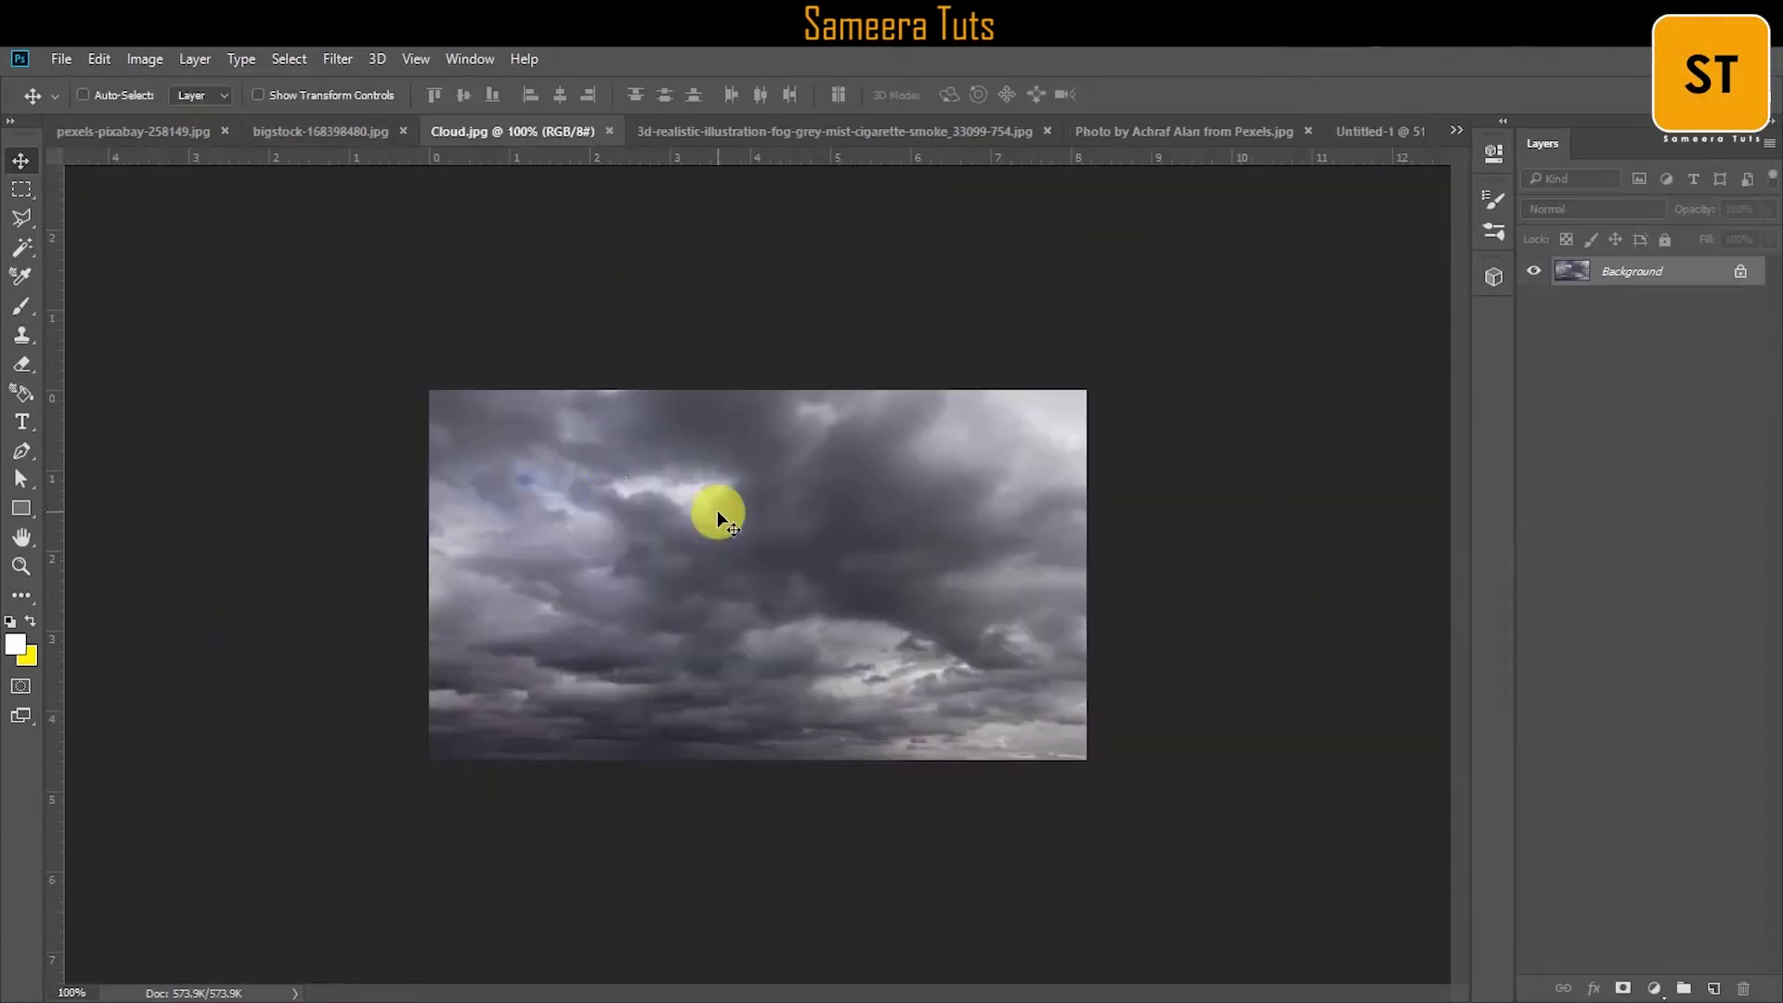
{"action": "mouse_move", "coordinate": [717, 510]}
{"action": "left_mouse_down"}
{"action": "mouse_move", "coordinate": [757, 517]}
{"action": "mouse_move", "coordinate": [307, 399]}
{"action": "left_mouse_up"}
{"action": "left_click", "coordinate": [100, 58]}
{"action": "left_click", "coordinate": [146, 514]}
{"action": "left_click_drag", "start_coordinate": [568, 489], "coordinate": [1304, 650]}
{"action": "left_click_drag", "start_coordinate": [759, 650], "coordinate": [759, 708]}
{"action": "key", "text": "Return"}
Set the grey clouds to Multiply and erase their lower band.
{"action": "left_click", "coordinate": [1560, 210]}
{"action": "left_click", "coordinate": [1555, 280]}
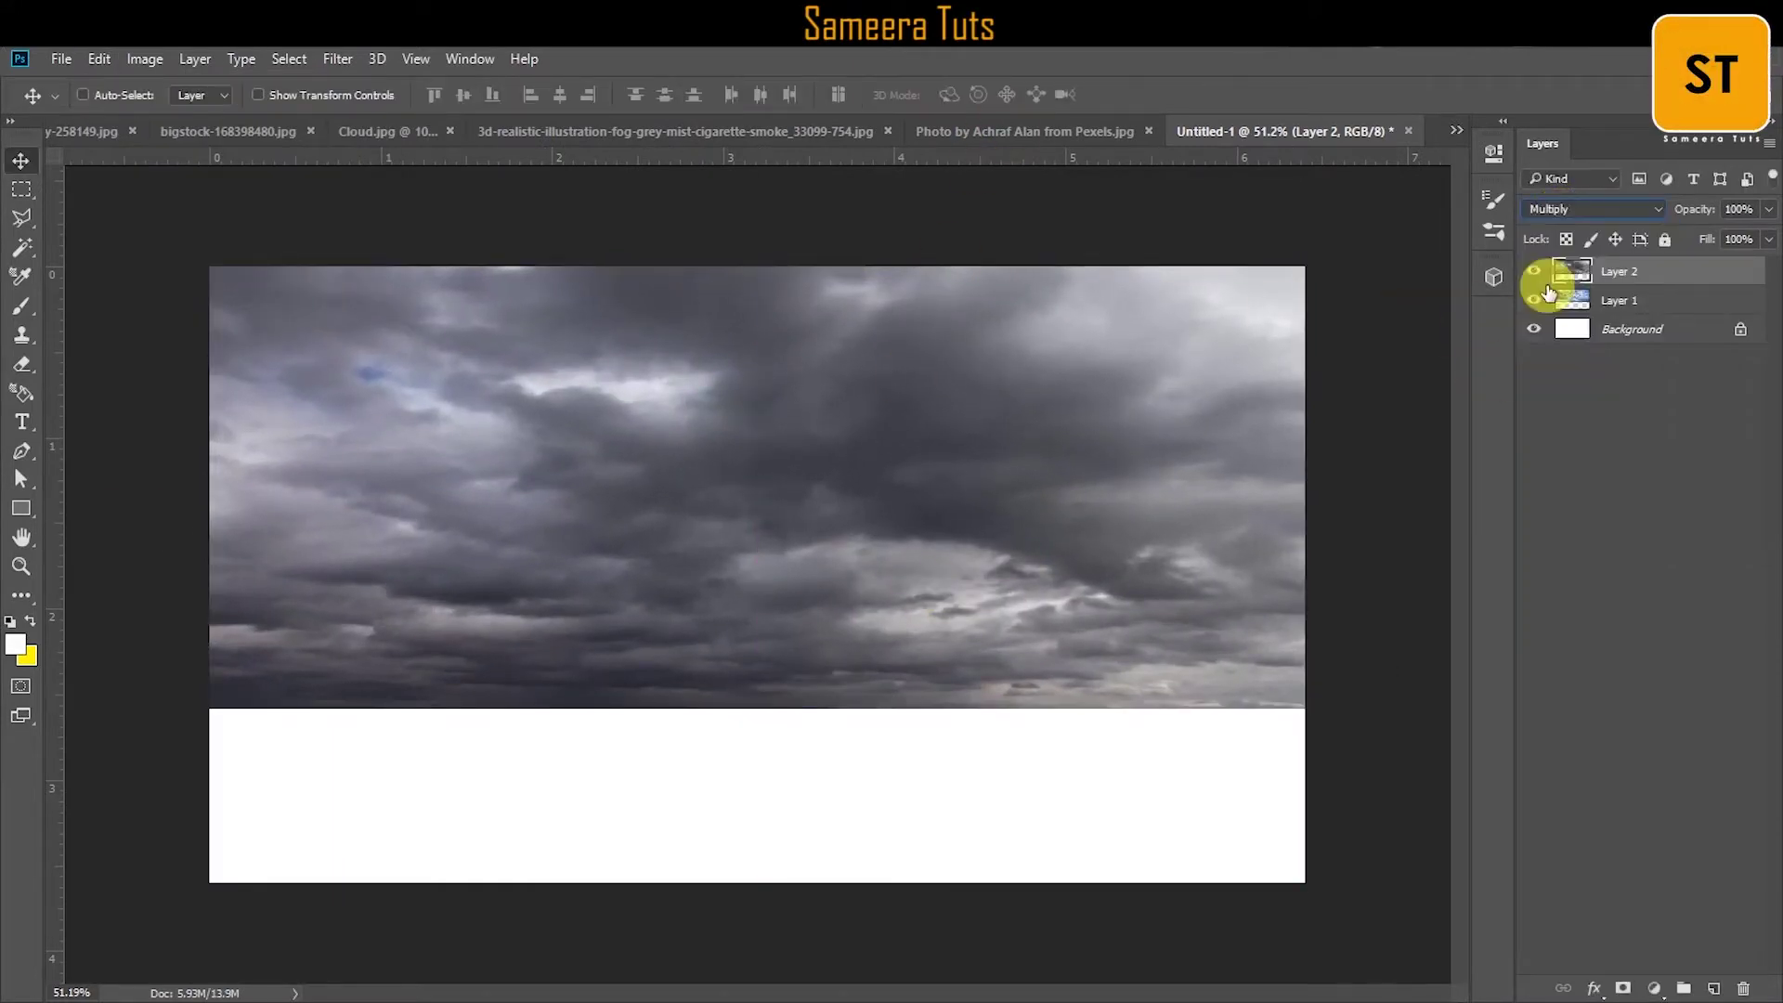
{"action": "key", "text": "bracketleft"}
{"action": "key", "text": "bracketleft"}
{"action": "key", "text": "bracketleft"}
{"action": "mouse_move", "coordinate": [397, 736]}
{"action": "left_mouse_down"}
{"action": "mouse_move", "coordinate": [842, 755]}
{"action": "mouse_move", "coordinate": [1253, 678]}
{"action": "mouse_move", "coordinate": [279, 713]}
{"action": "left_mouse_up"}
{"action": "key", "text": "alt+bracketleft"}
Drag the cloud-sea photo into the new document as another layer.
{"action": "left_click", "coordinate": [23, 164]}
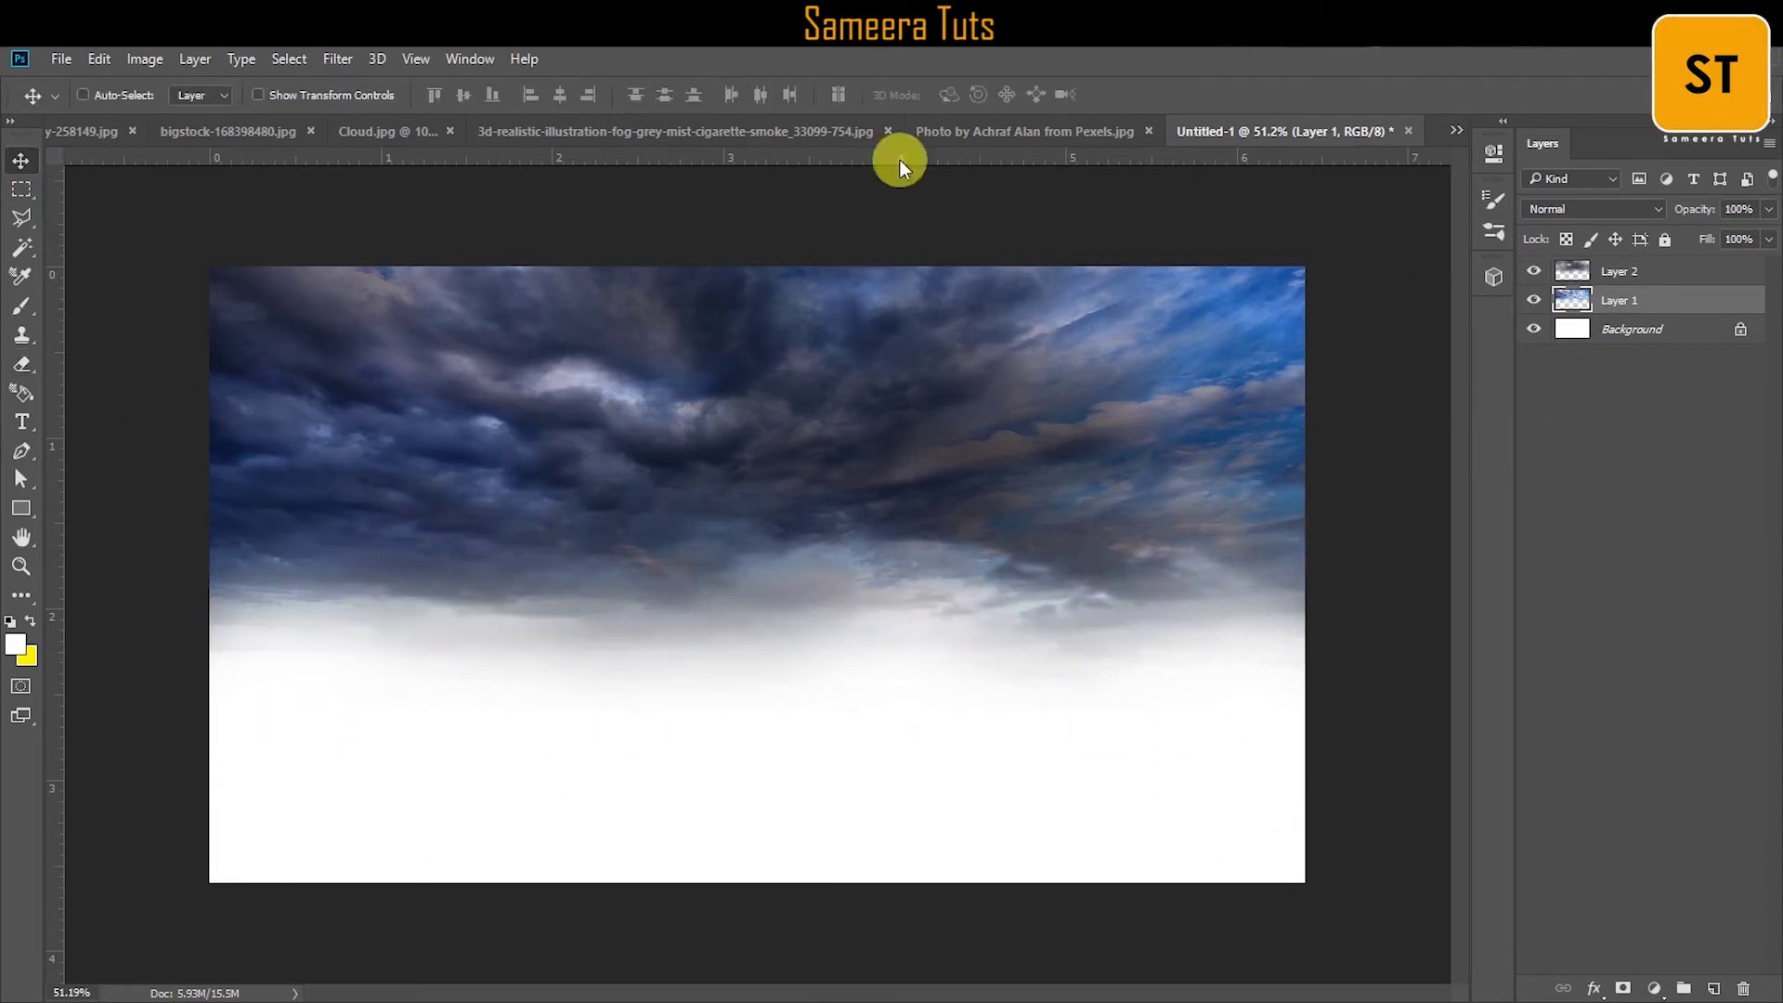
{"action": "left_click", "coordinate": [80, 130]}
{"action": "left_click_drag", "start_coordinate": [650, 464], "coordinate": [557, 372]}
Scale Layer 3's cloud sea to fill the canvas and erase its top sky.
{"action": "key", "text": "ctrl+t"}
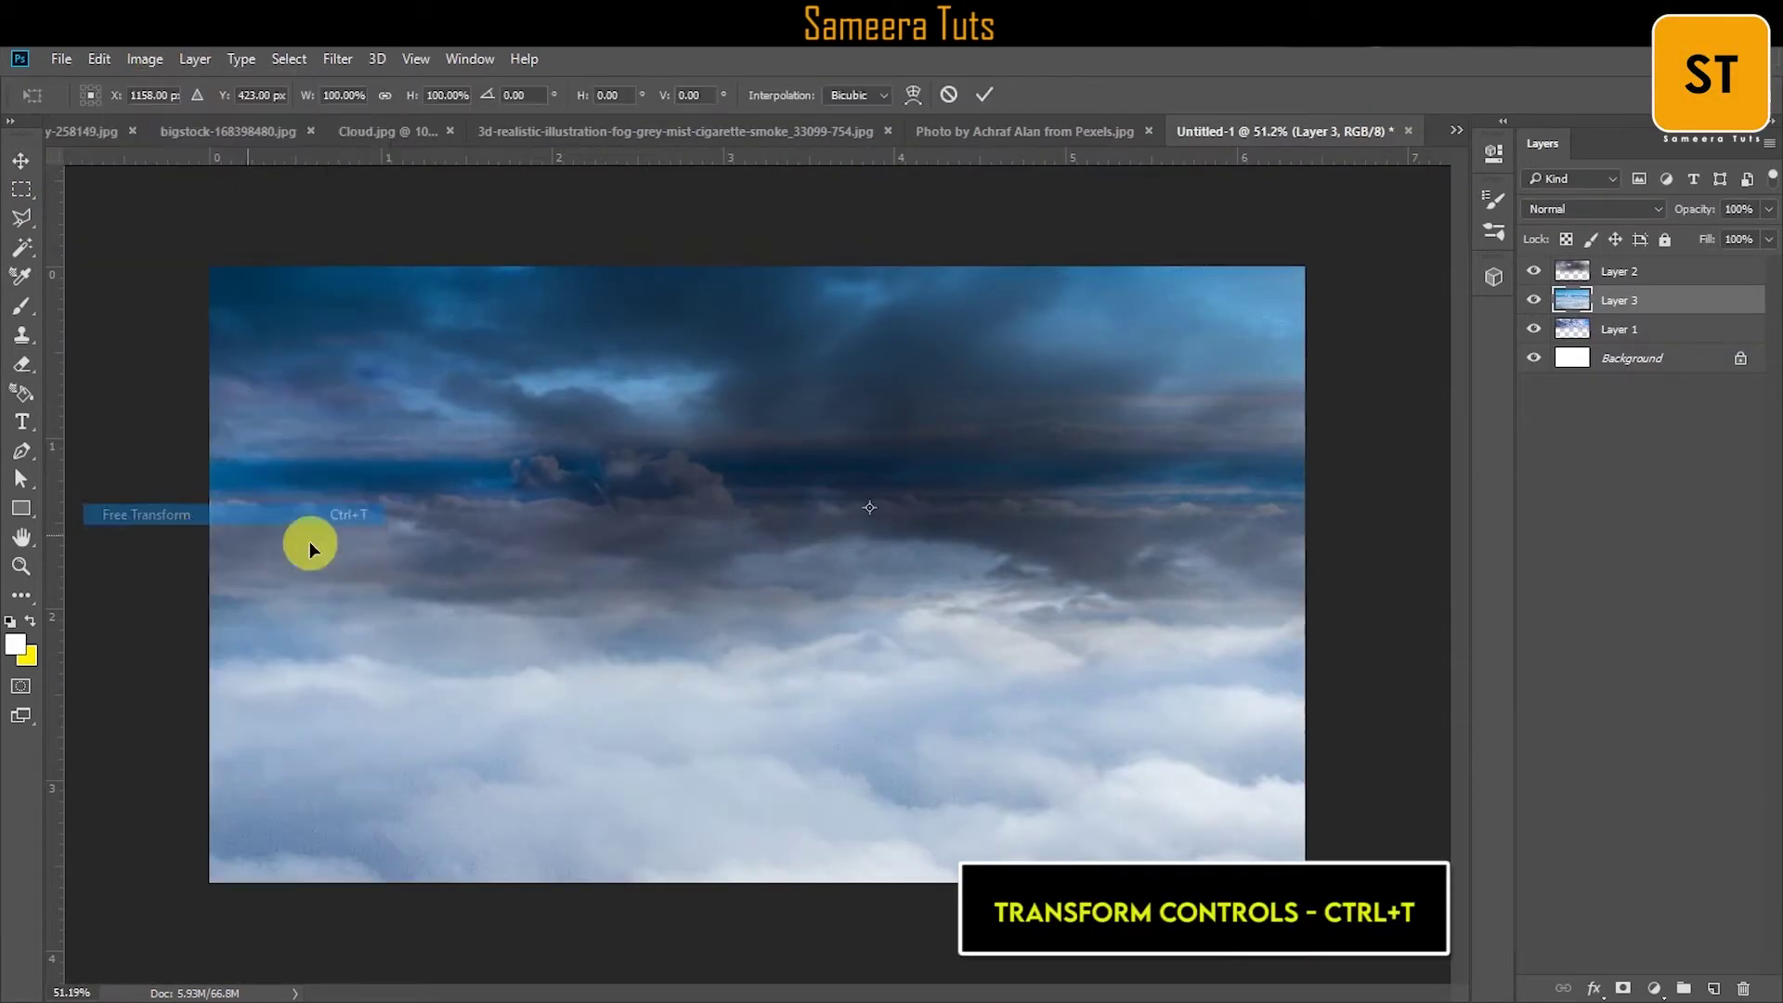
{"action": "key", "text": "ctrl+0"}
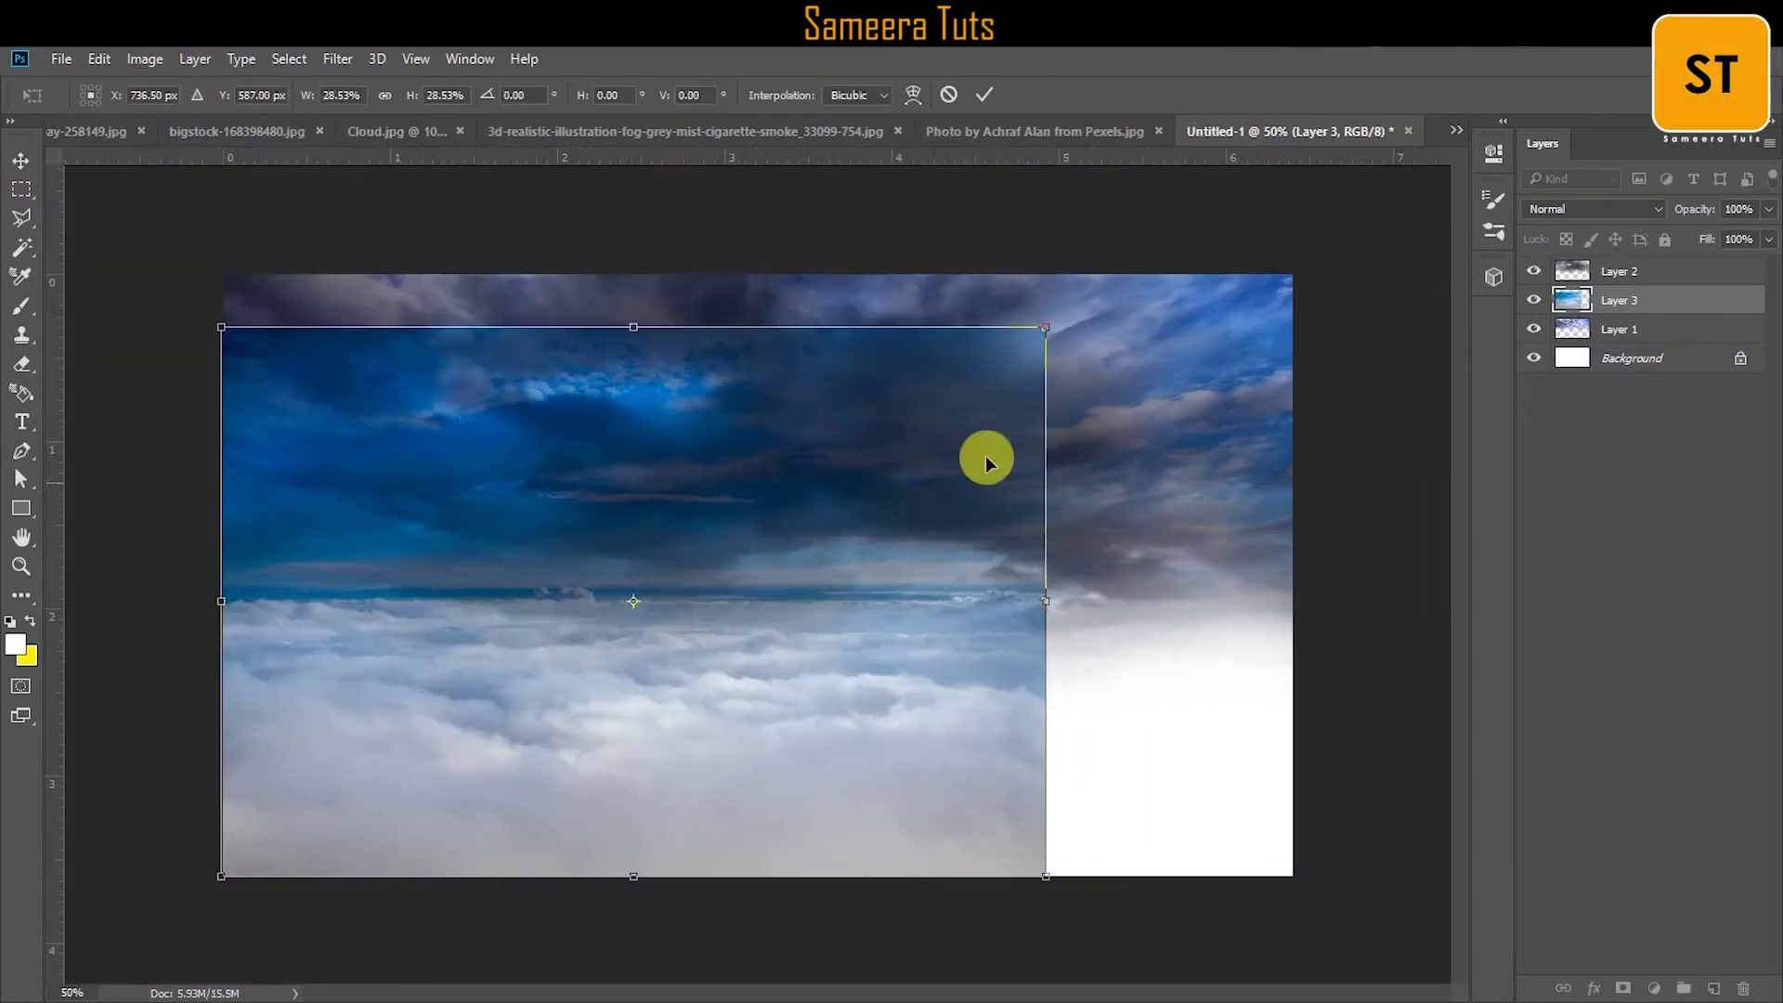
{"action": "left_click_drag", "start_coordinate": [984, 455], "coordinate": [1304, 267]}
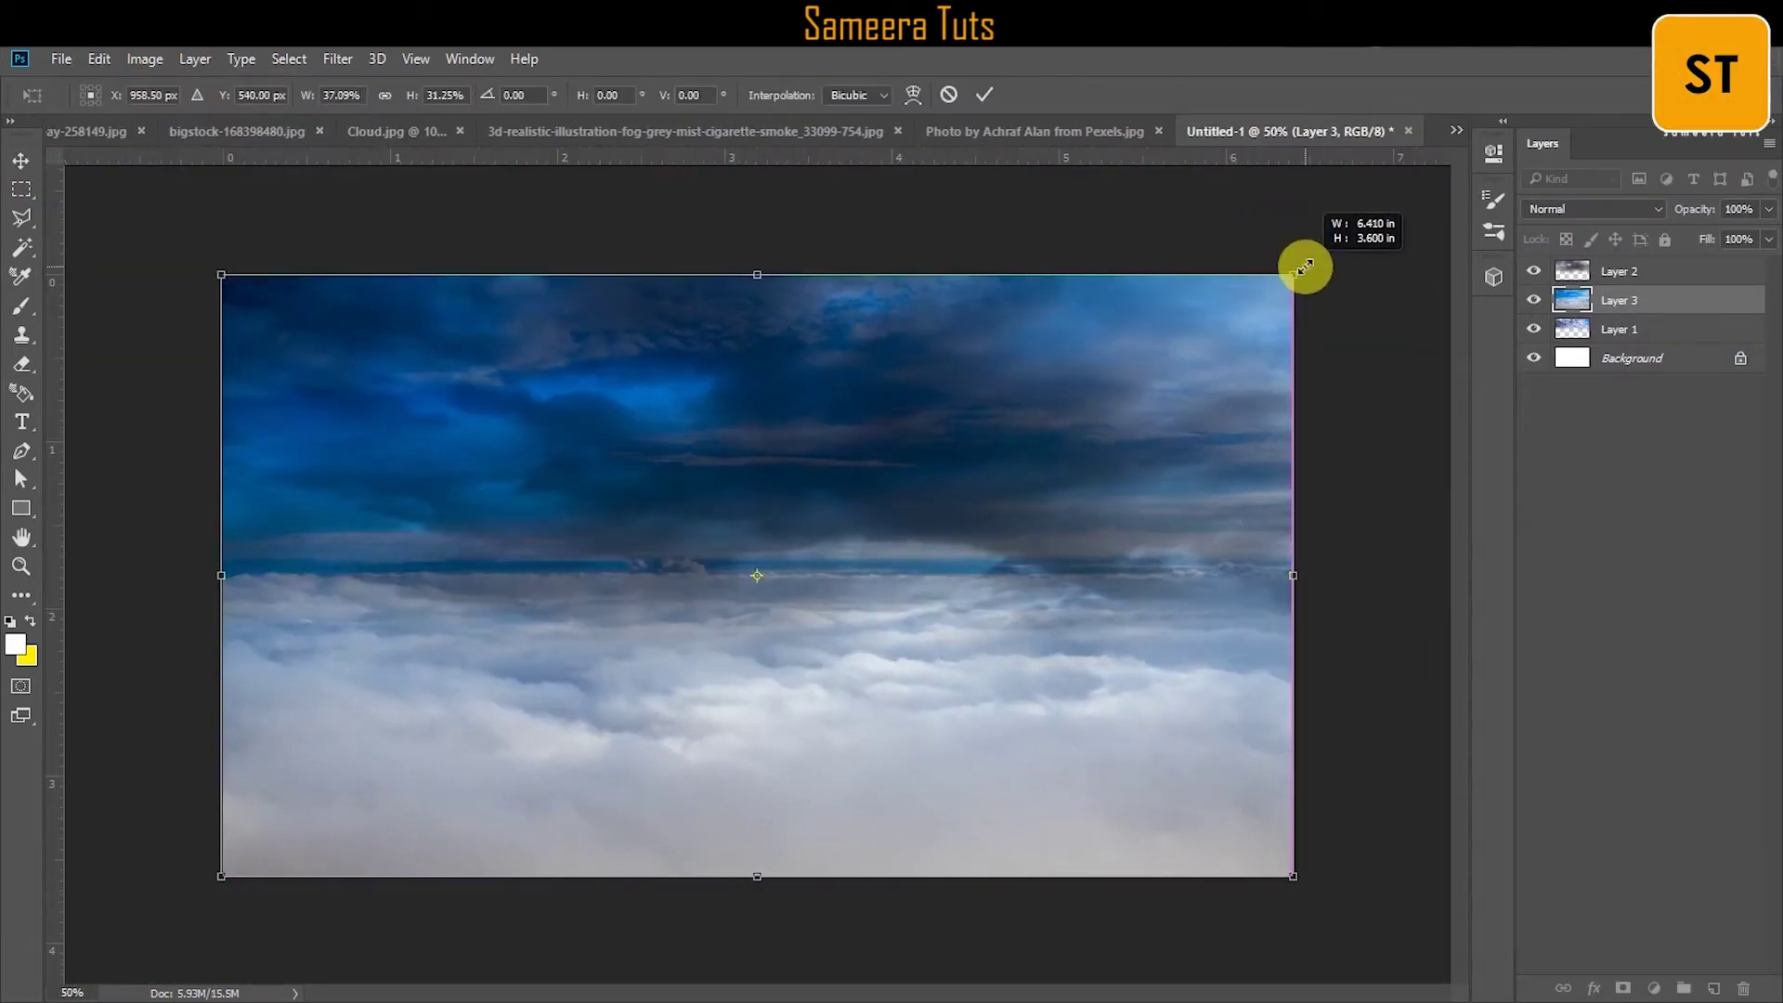
{"action": "left_click", "coordinate": [21, 363]}
{"action": "mouse_move", "coordinate": [915, 298]}
{"action": "left_mouse_down"}
{"action": "mouse_move", "coordinate": [299, 426]}
{"action": "mouse_move", "coordinate": [385, 441]}
{"action": "left_mouse_up"}
Duplicate Layer 3, flip the copy vertically with Overlay blending, and drag in the city photo.
{"action": "key", "text": "v"}
{"action": "right_click", "coordinate": [1599, 300]}
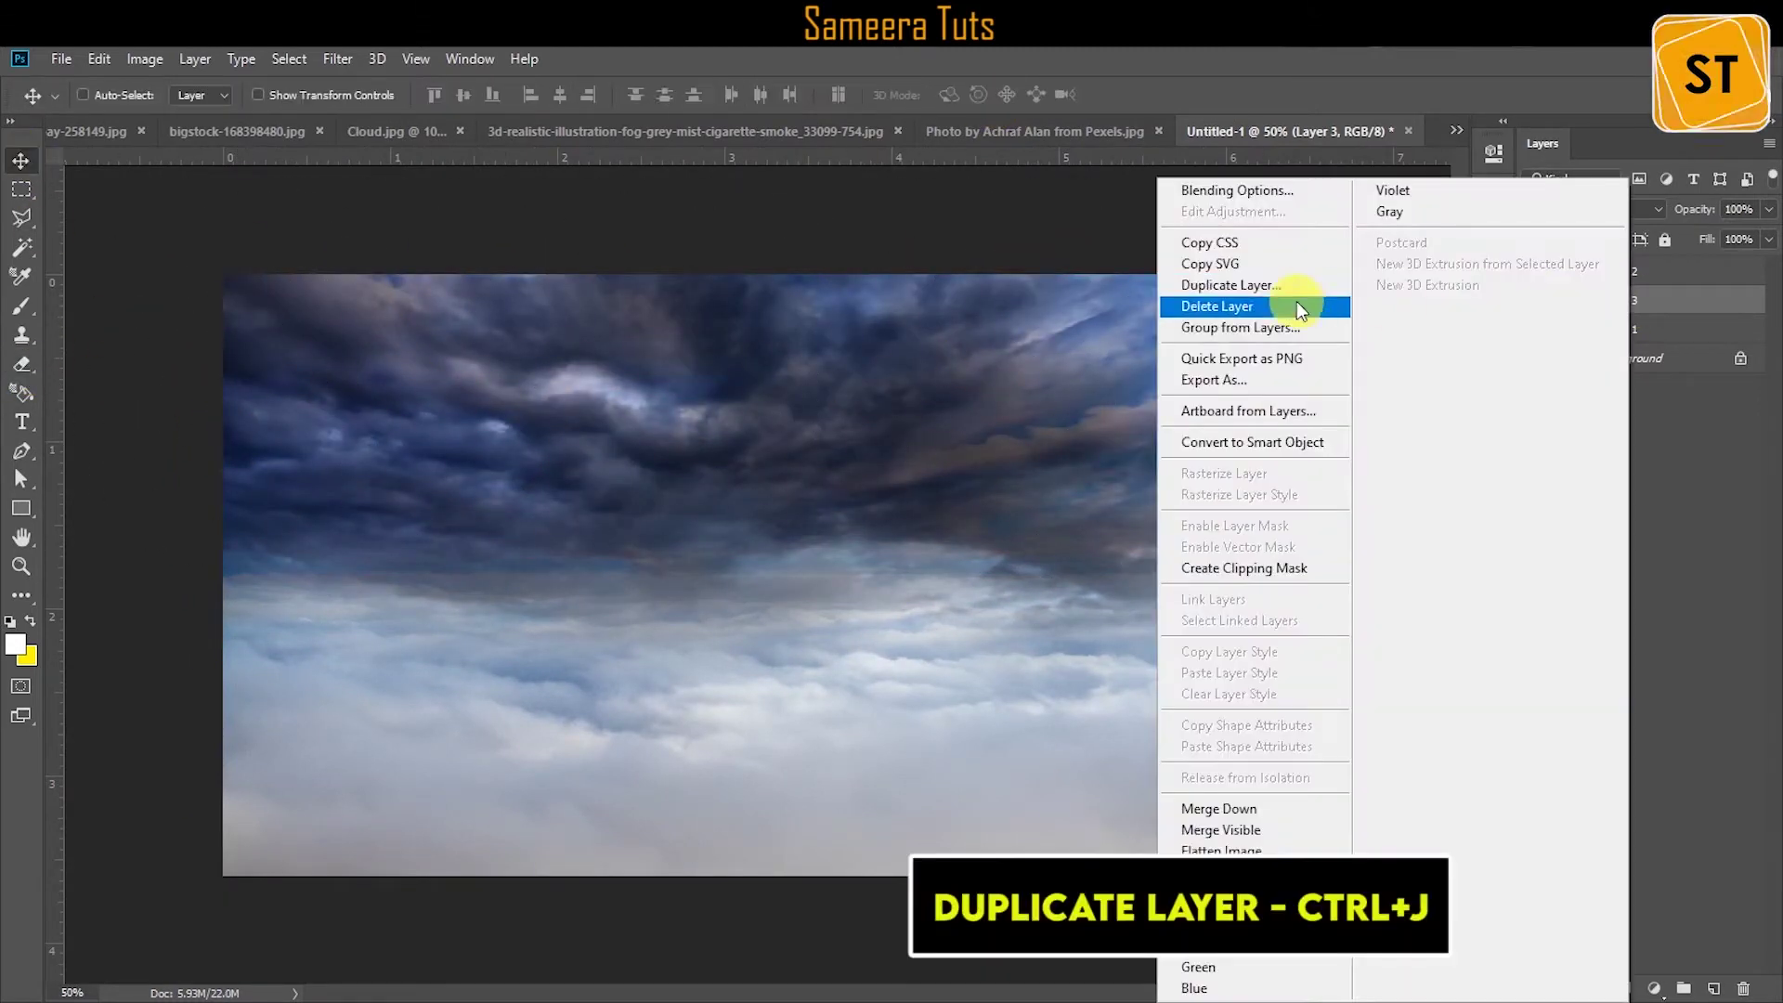
{"action": "left_click", "coordinate": [1235, 283]}
{"action": "left_click", "coordinate": [1076, 301]}
{"action": "left_click", "coordinate": [99, 59]}
{"action": "left_click", "coordinate": [238, 509]}
{"action": "right_click", "coordinate": [1043, 438]}
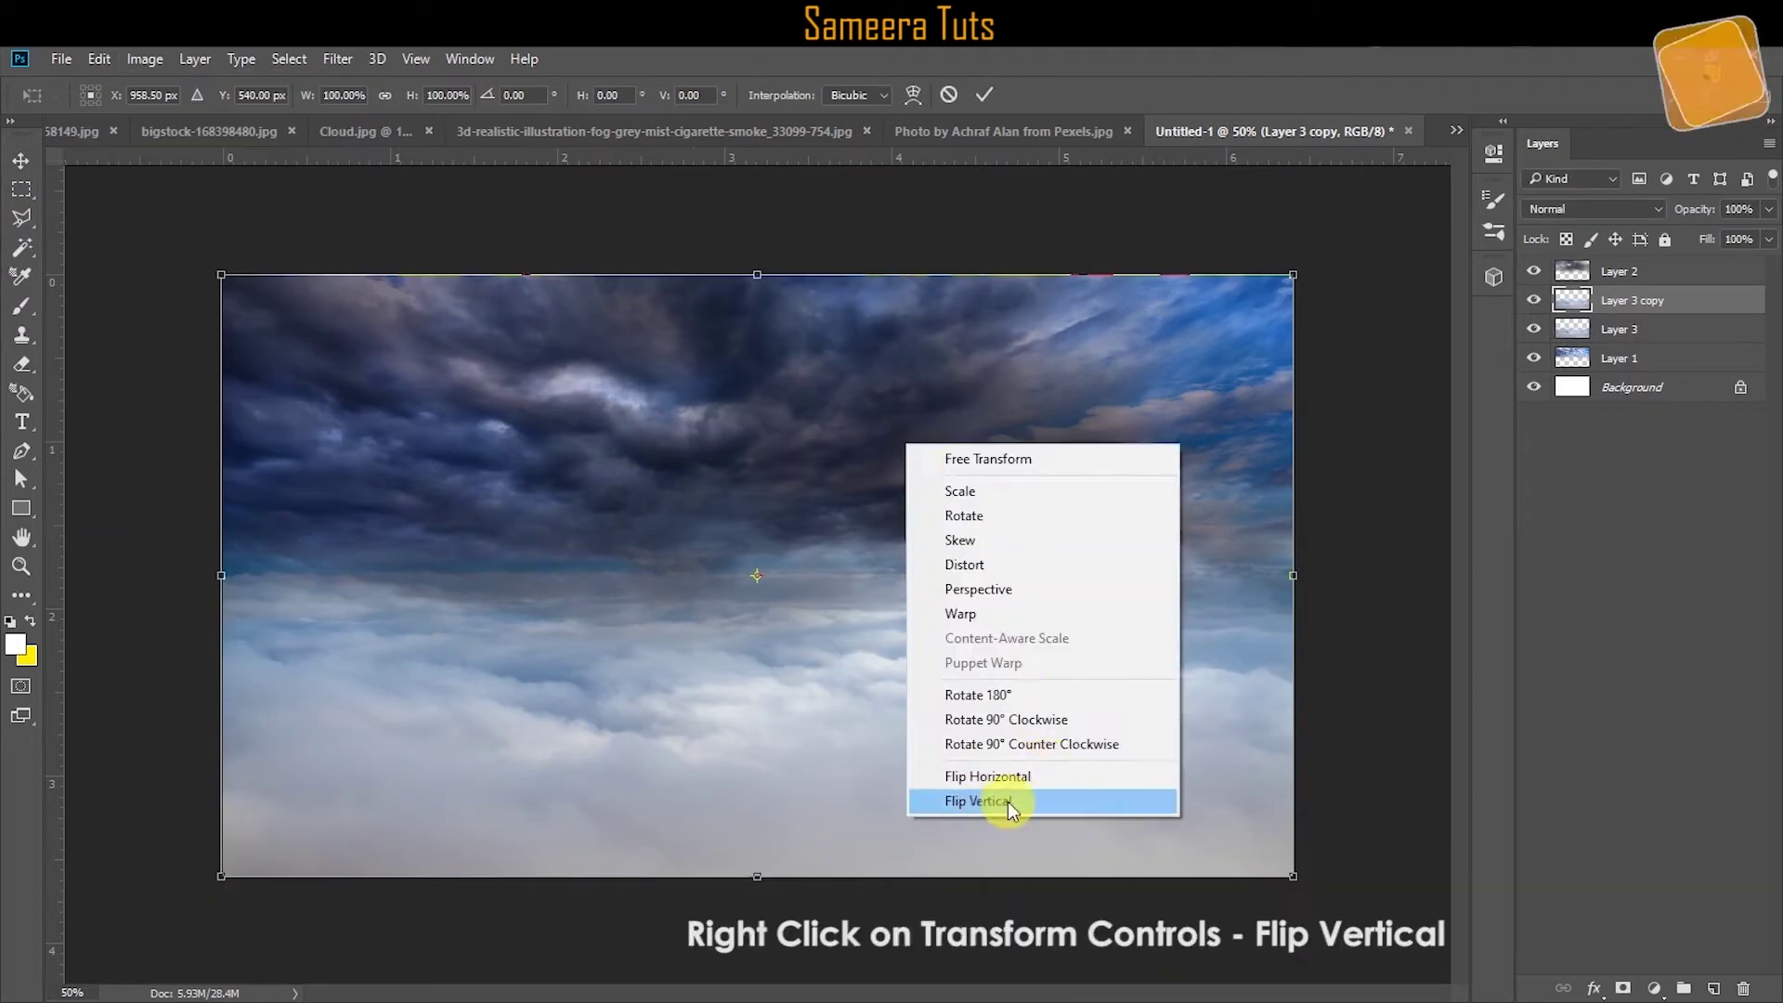
{"action": "left_click", "coordinate": [1006, 688]}
{"action": "left_click", "coordinate": [1592, 209]}
{"action": "left_click", "coordinate": [1578, 436]}
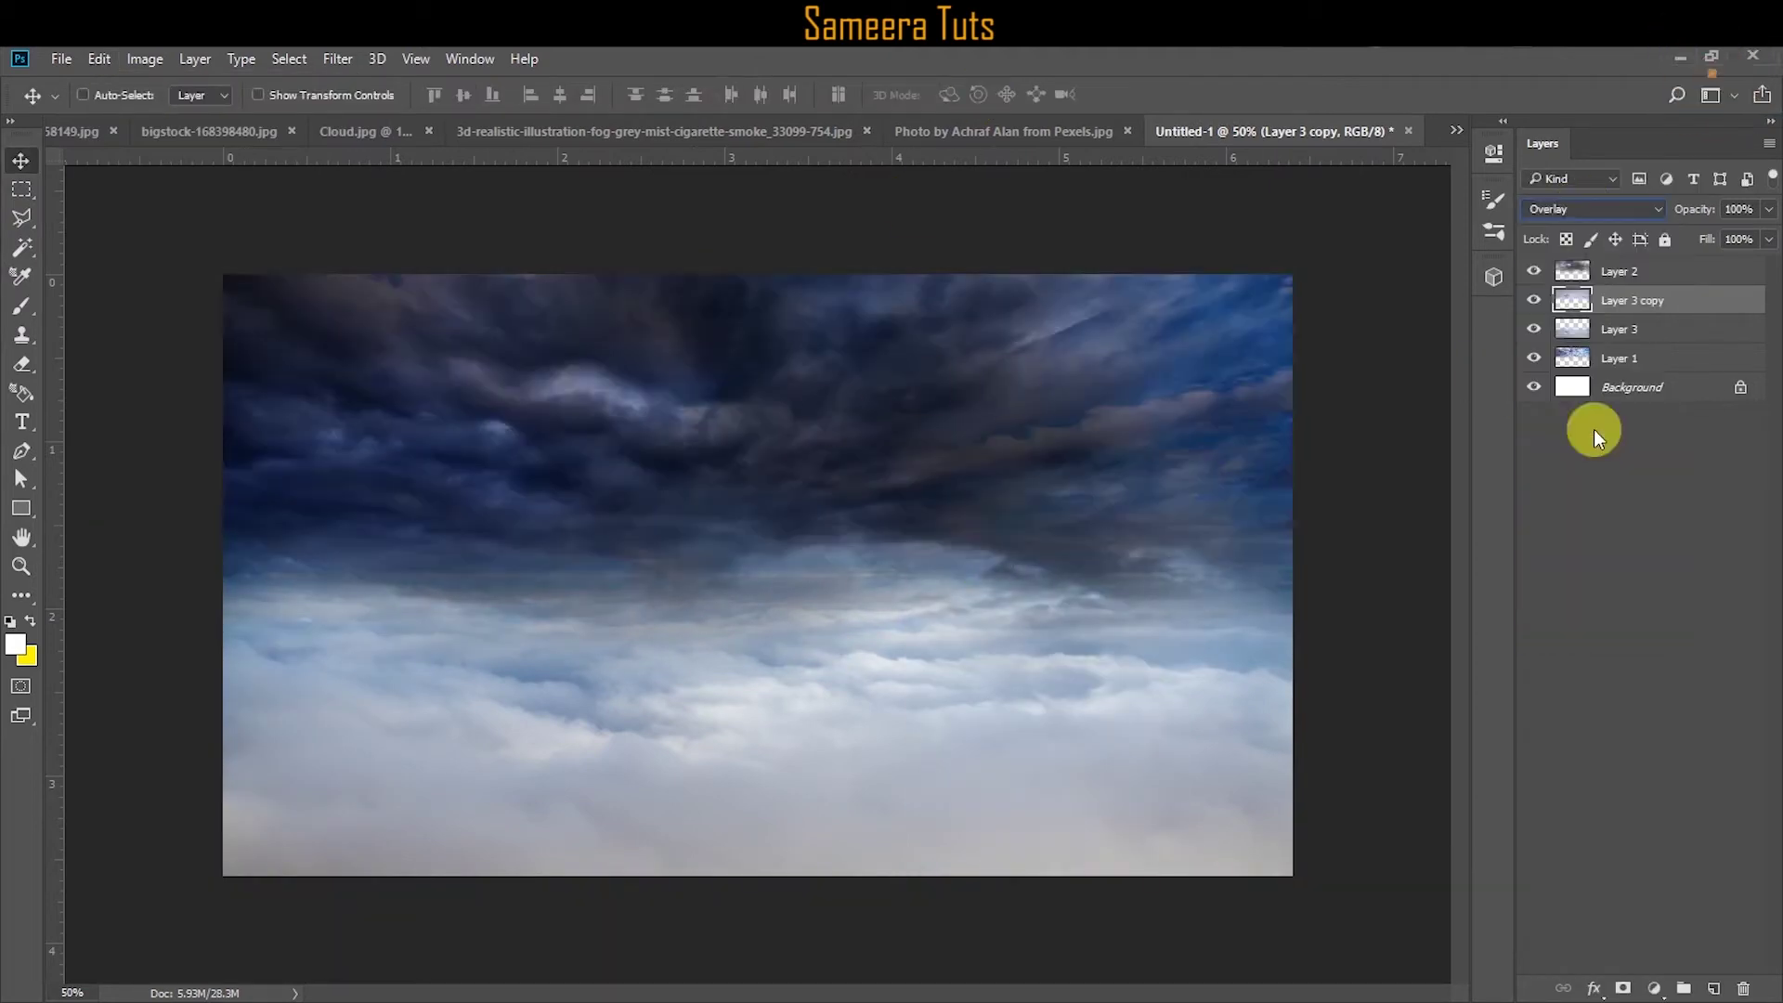
{"action": "left_click", "coordinate": [856, 131]}
{"action": "mouse_move", "coordinate": [1066, 370]}
{"action": "left_mouse_down"}
{"action": "mouse_move", "coordinate": [863, 585]}
{"action": "mouse_move", "coordinate": [1022, 429]}
{"action": "left_mouse_up"}
Shrink the city skyline photo and position it centred and low in the canvas.
{"action": "left_click", "coordinate": [100, 59]}
{"action": "left_click", "coordinate": [147, 398]}
{"action": "key", "text": "ctrl+0"}
{"action": "left_click_drag", "start_coordinate": [845, 594], "coordinate": [1006, 668]}
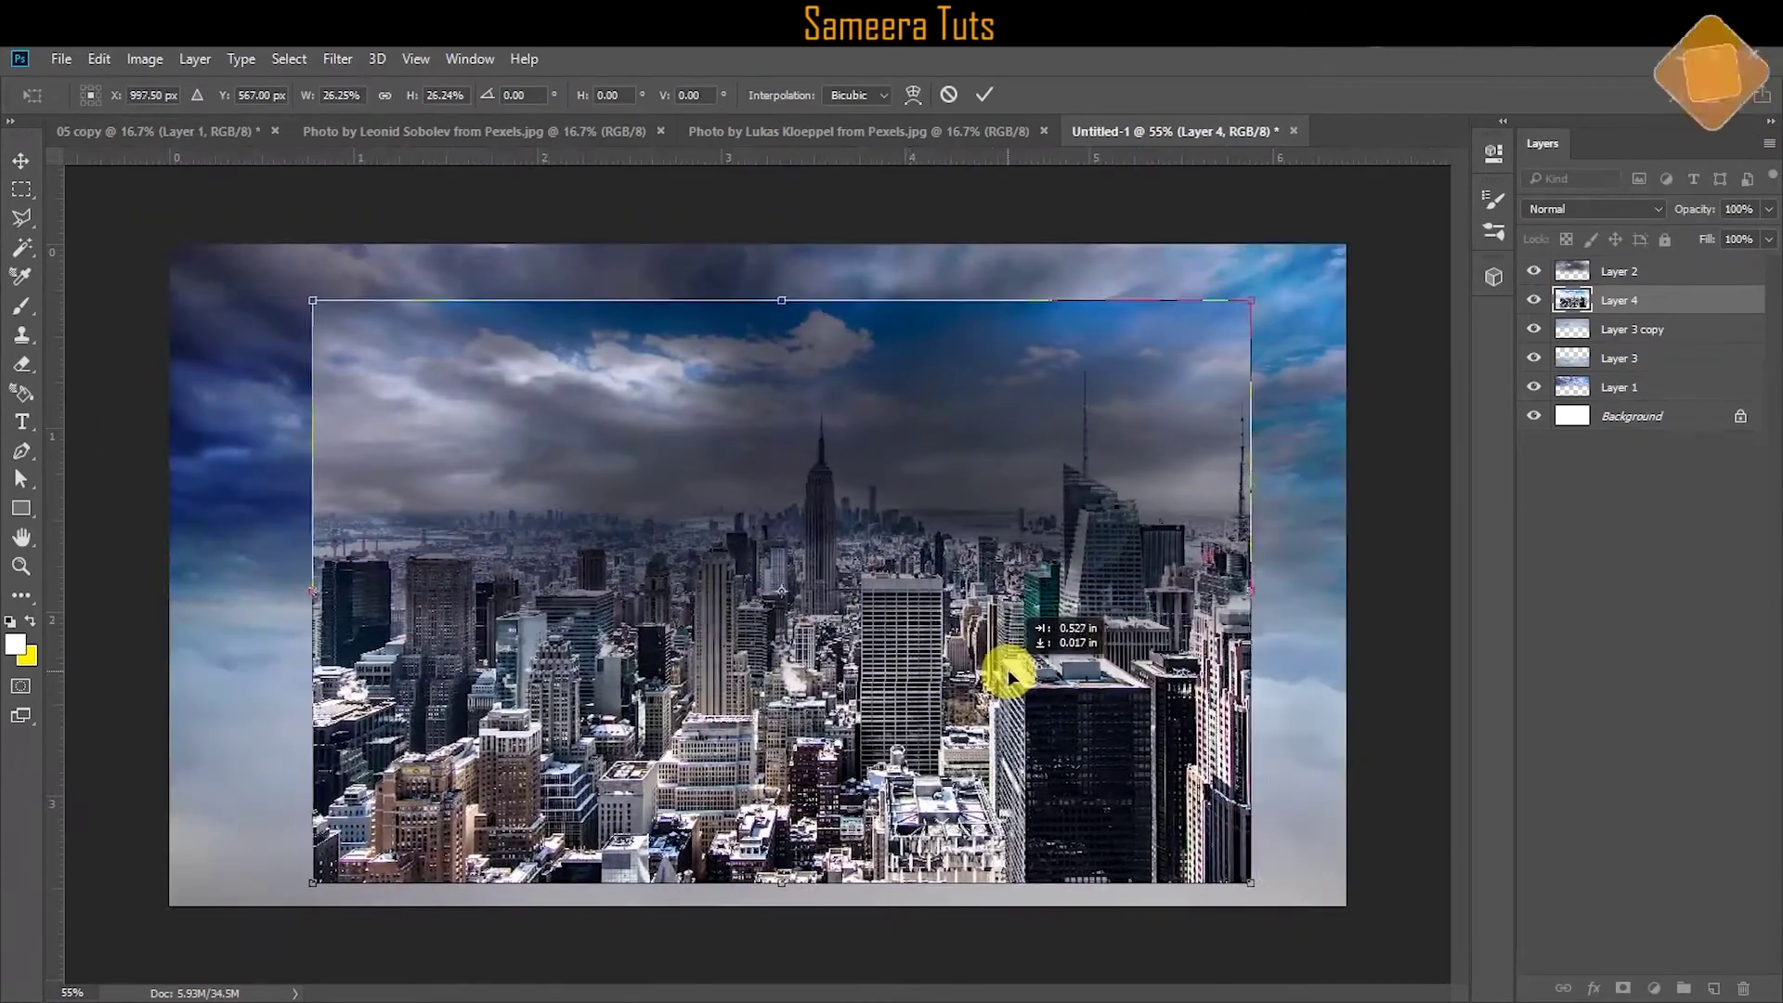
{"action": "left_click_drag", "start_coordinate": [1253, 295], "coordinate": [1208, 359]}
{"action": "left_click_drag", "start_coordinate": [1000, 651], "coordinate": [1023, 715]}
{"action": "key", "text": "Return"}
Erase the city's left edge, top sky, right buildings and base into the clouds; bring in the seated-girl photo.
{"action": "key", "text": "e"}
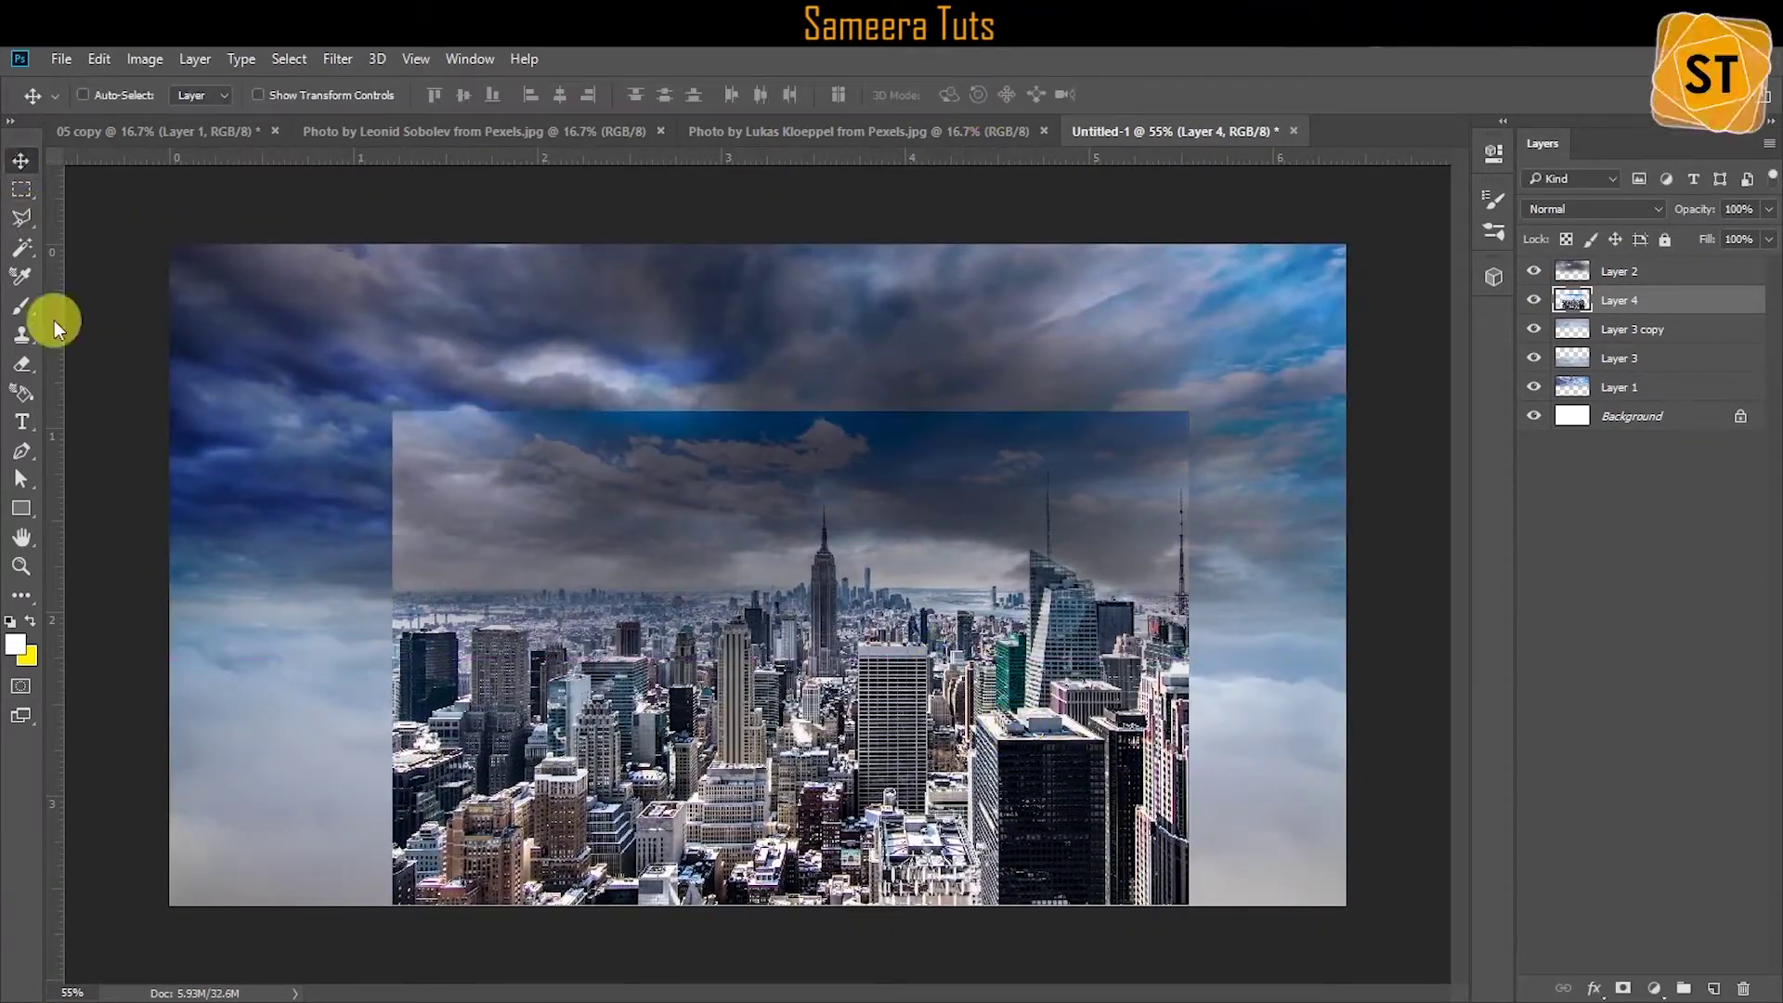
{"action": "left_click_drag", "start_coordinate": [297, 640], "coordinate": [1214, 356]}
{"action": "left_click_drag", "start_coordinate": [697, 279], "coordinate": [1301, 816]}
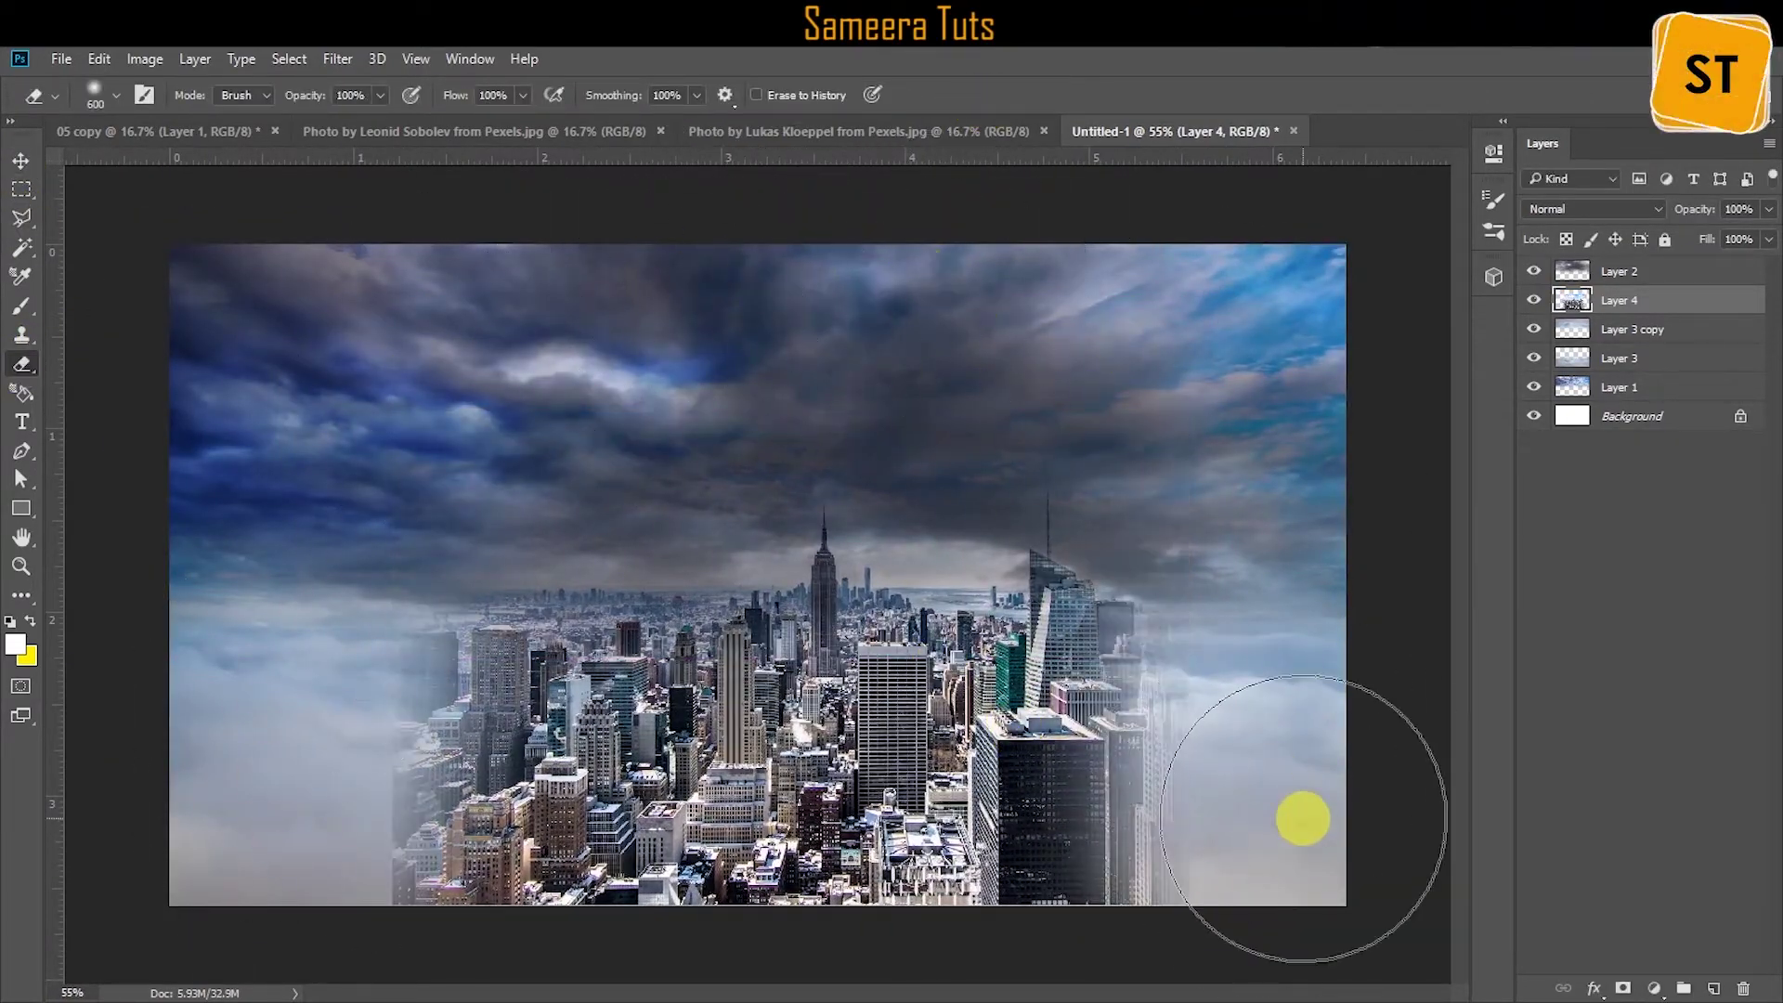
{"action": "mouse_move", "coordinate": [470, 883]}
{"action": "left_mouse_down"}
{"action": "mouse_move", "coordinate": [1198, 802]}
{"action": "mouse_move", "coordinate": [991, 857]}
{"action": "left_mouse_up"}
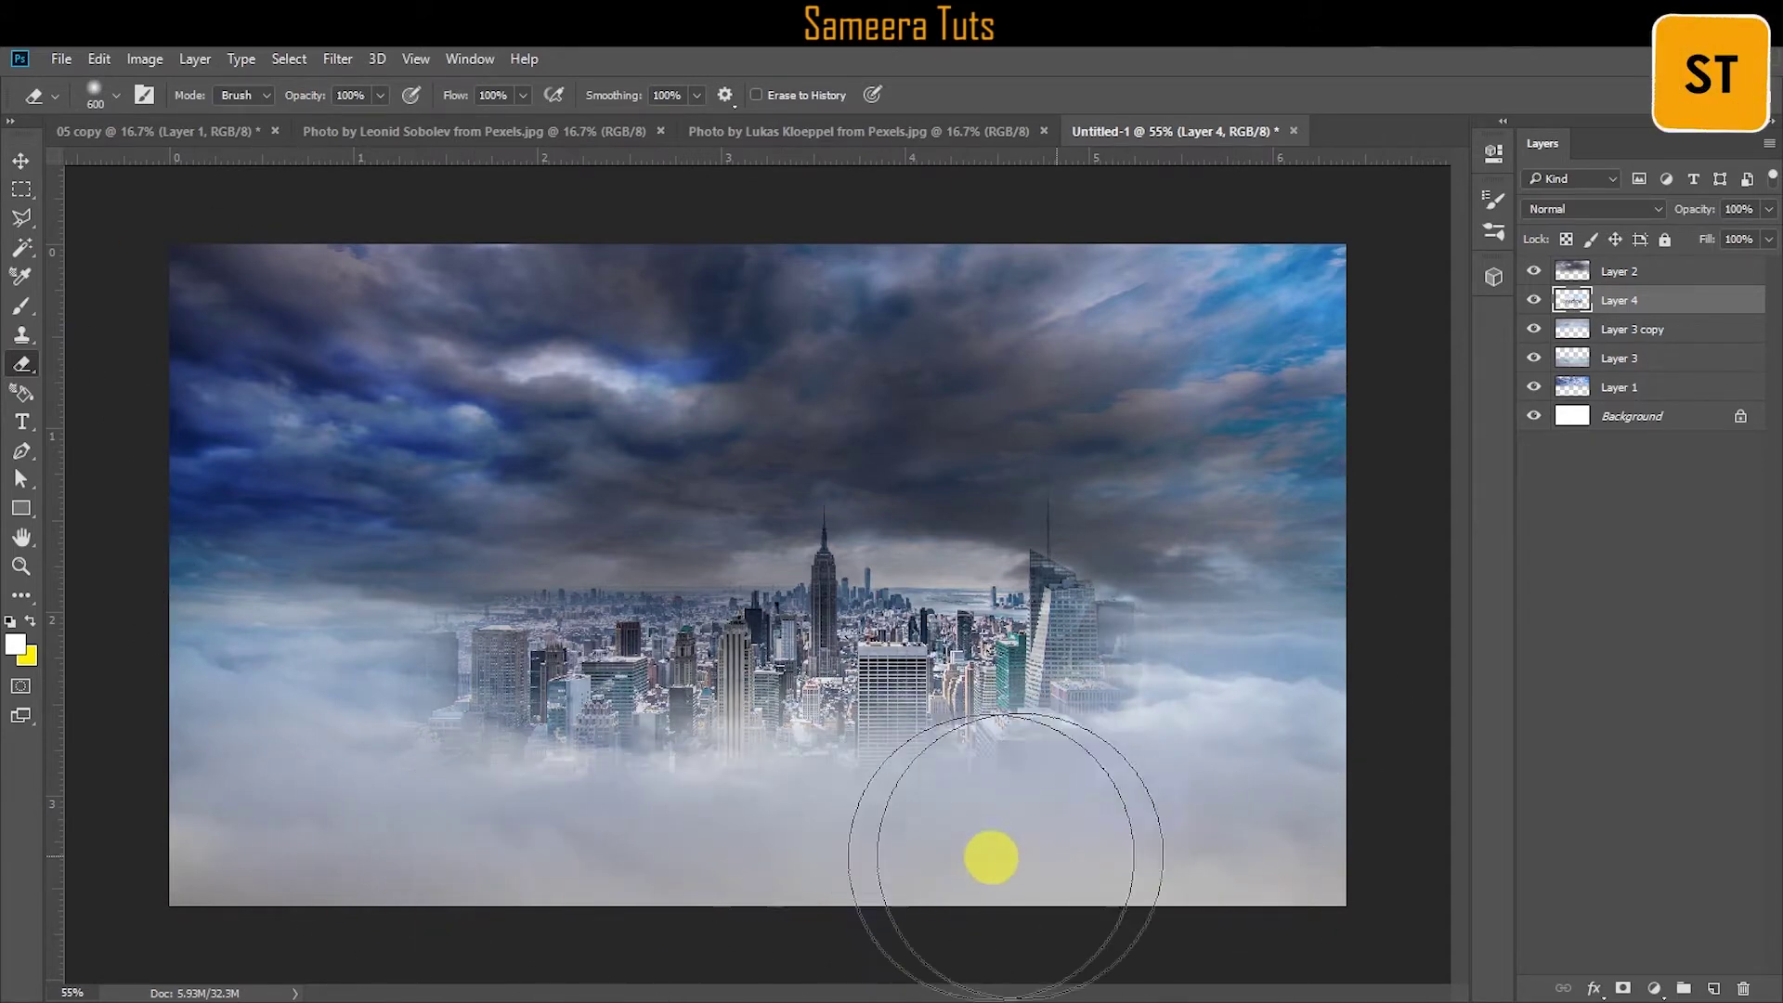
{"action": "key", "text": "v"}
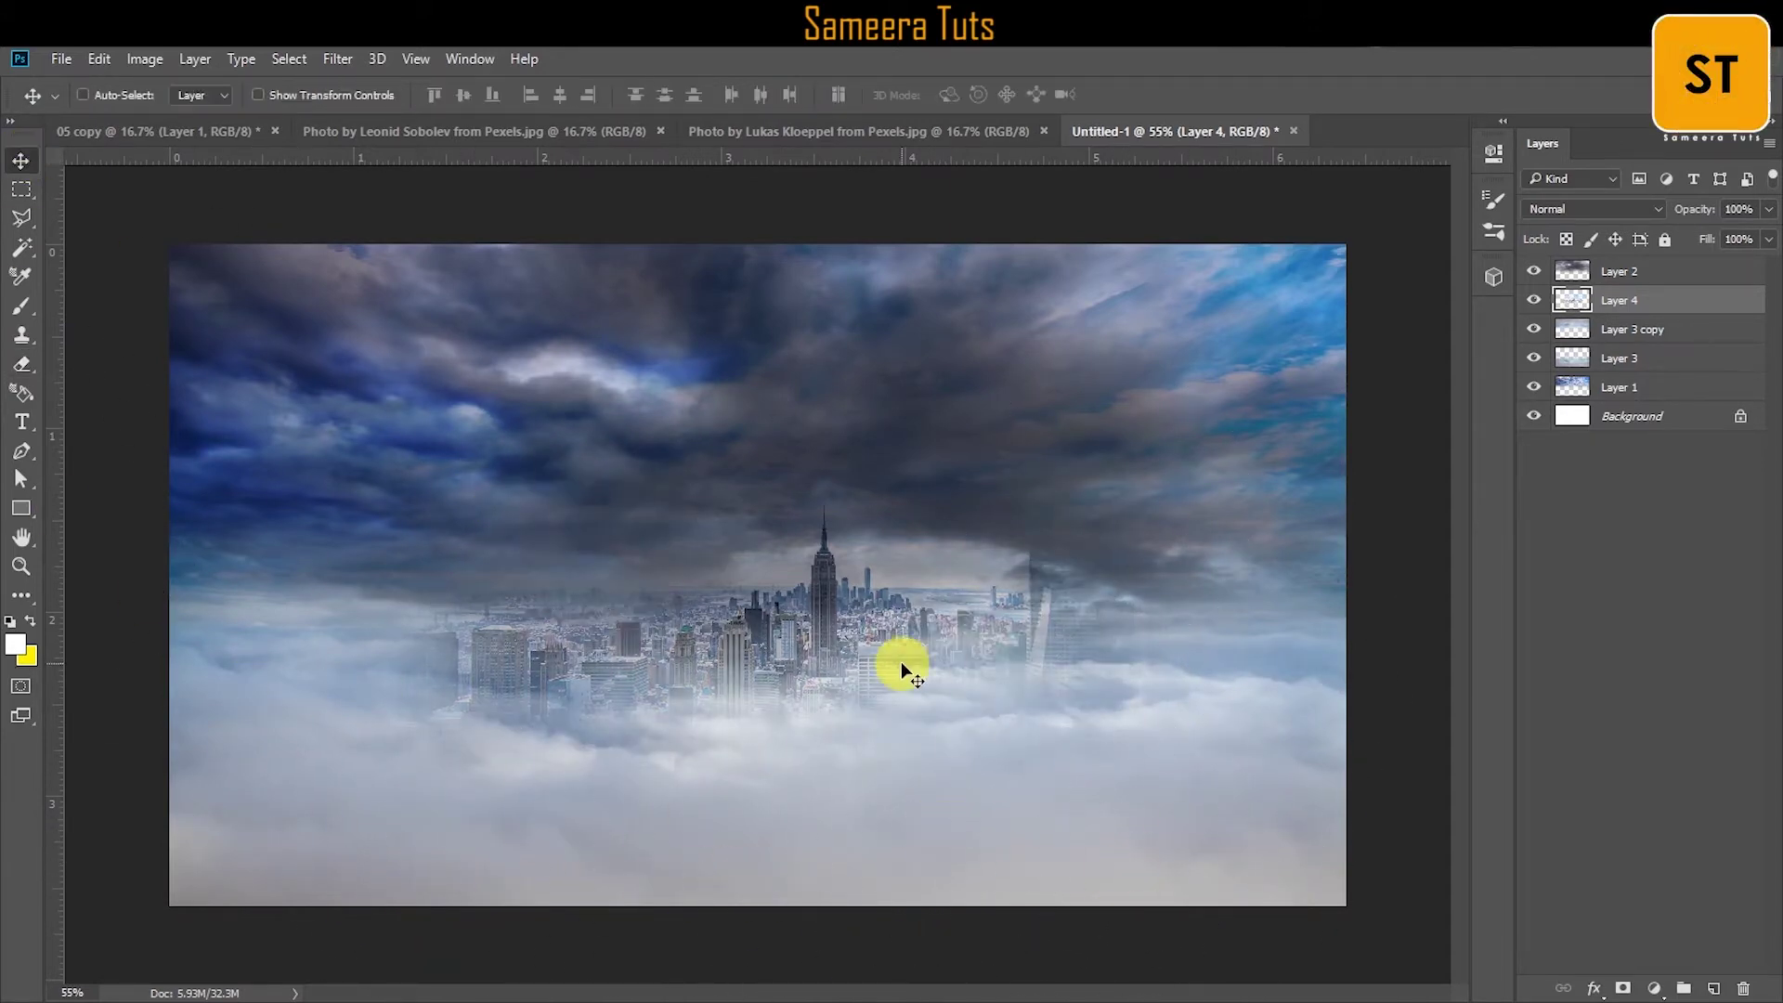
{"action": "left_click", "coordinate": [394, 151]}
{"action": "left_click_drag", "start_coordinate": [923, 625], "coordinate": [502, 716]}
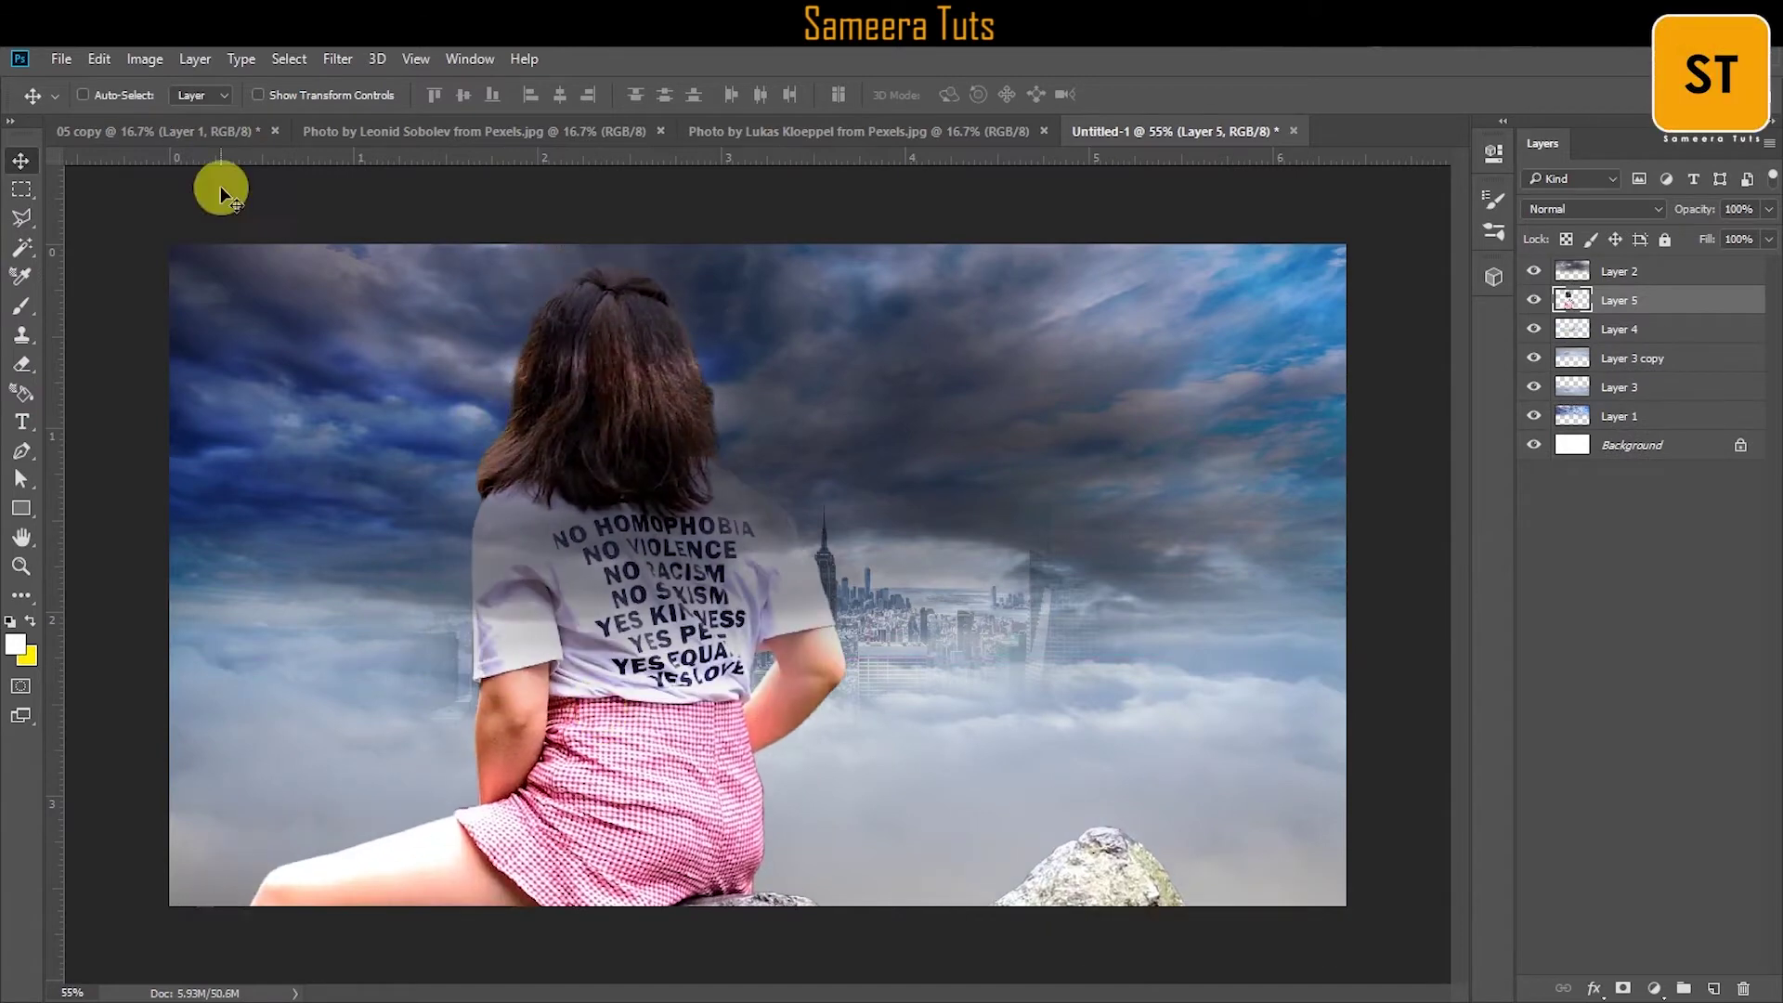
Scale the seated-girl photo down onto the rock at lower left.
{"action": "left_click", "coordinate": [99, 59]}
{"action": "left_click", "coordinate": [185, 517]}
{"action": "scroll", "coordinate": [839, 616], "scroll_direction": "down", "scroll_amount": 3, "text": "alt"}
{"action": "mouse_move", "coordinate": [848, 525]}
{"action": "left_mouse_down"}
{"action": "mouse_move", "coordinate": [699, 649]}
{"action": "mouse_move", "coordinate": [983, 660]}
{"action": "left_mouse_up"}
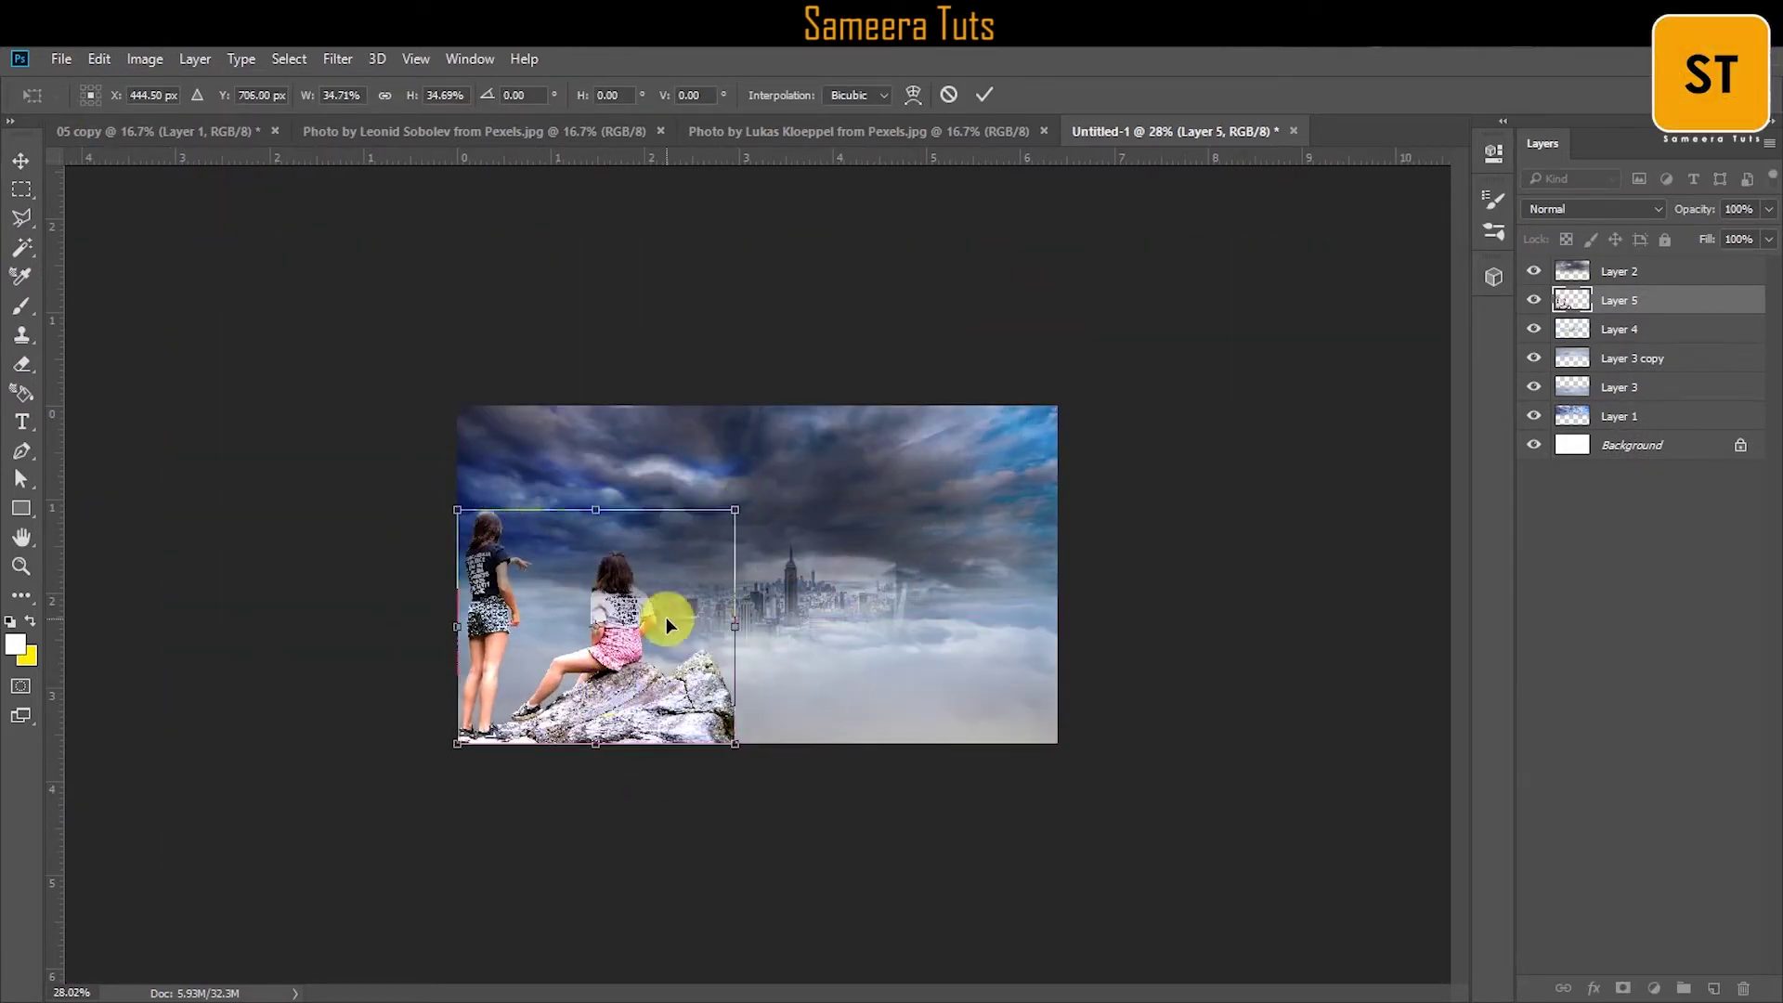
{"action": "key", "text": "ctrl+plus"}
{"action": "key", "text": "ctrl+plus"}
Move Layer 5 below Layer 2 and start a Brightness/Contrast adjustment on Layer 4.
{"action": "left_click_drag", "start_coordinate": [1572, 290], "coordinate": [1572, 311]}
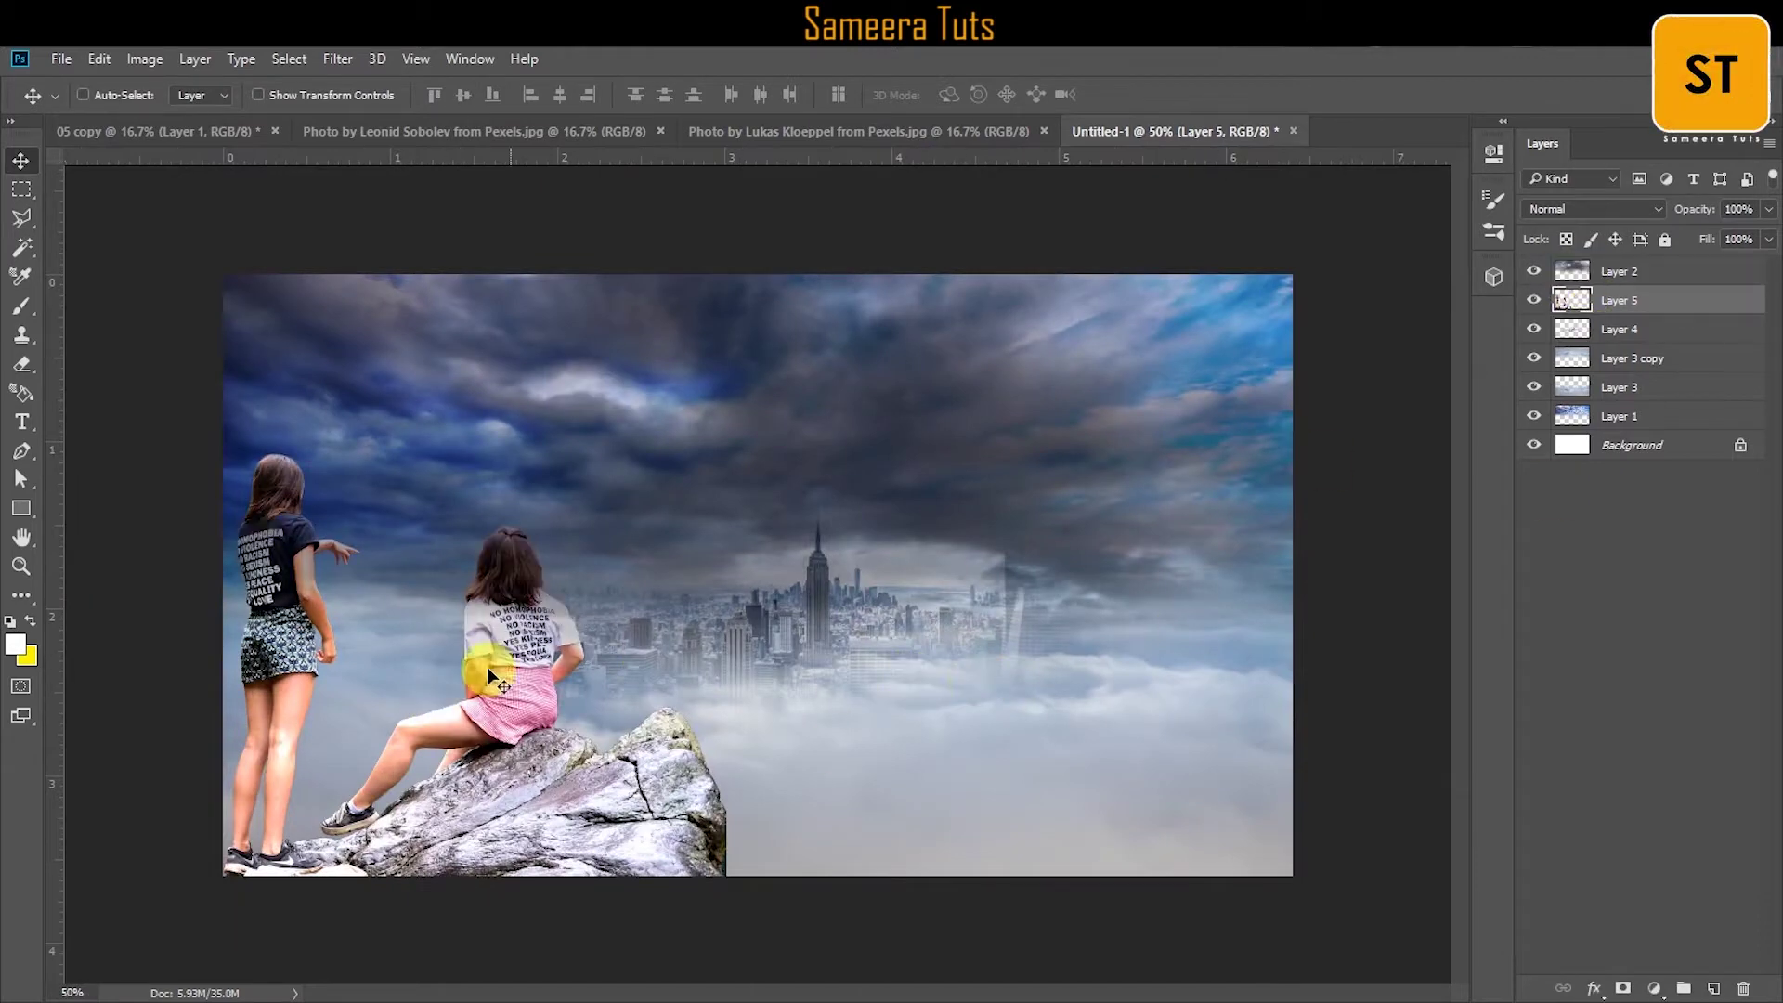
{"action": "left_click", "coordinate": [1576, 340]}
{"action": "left_click", "coordinate": [145, 59]}
{"action": "left_click", "coordinate": [446, 105]}
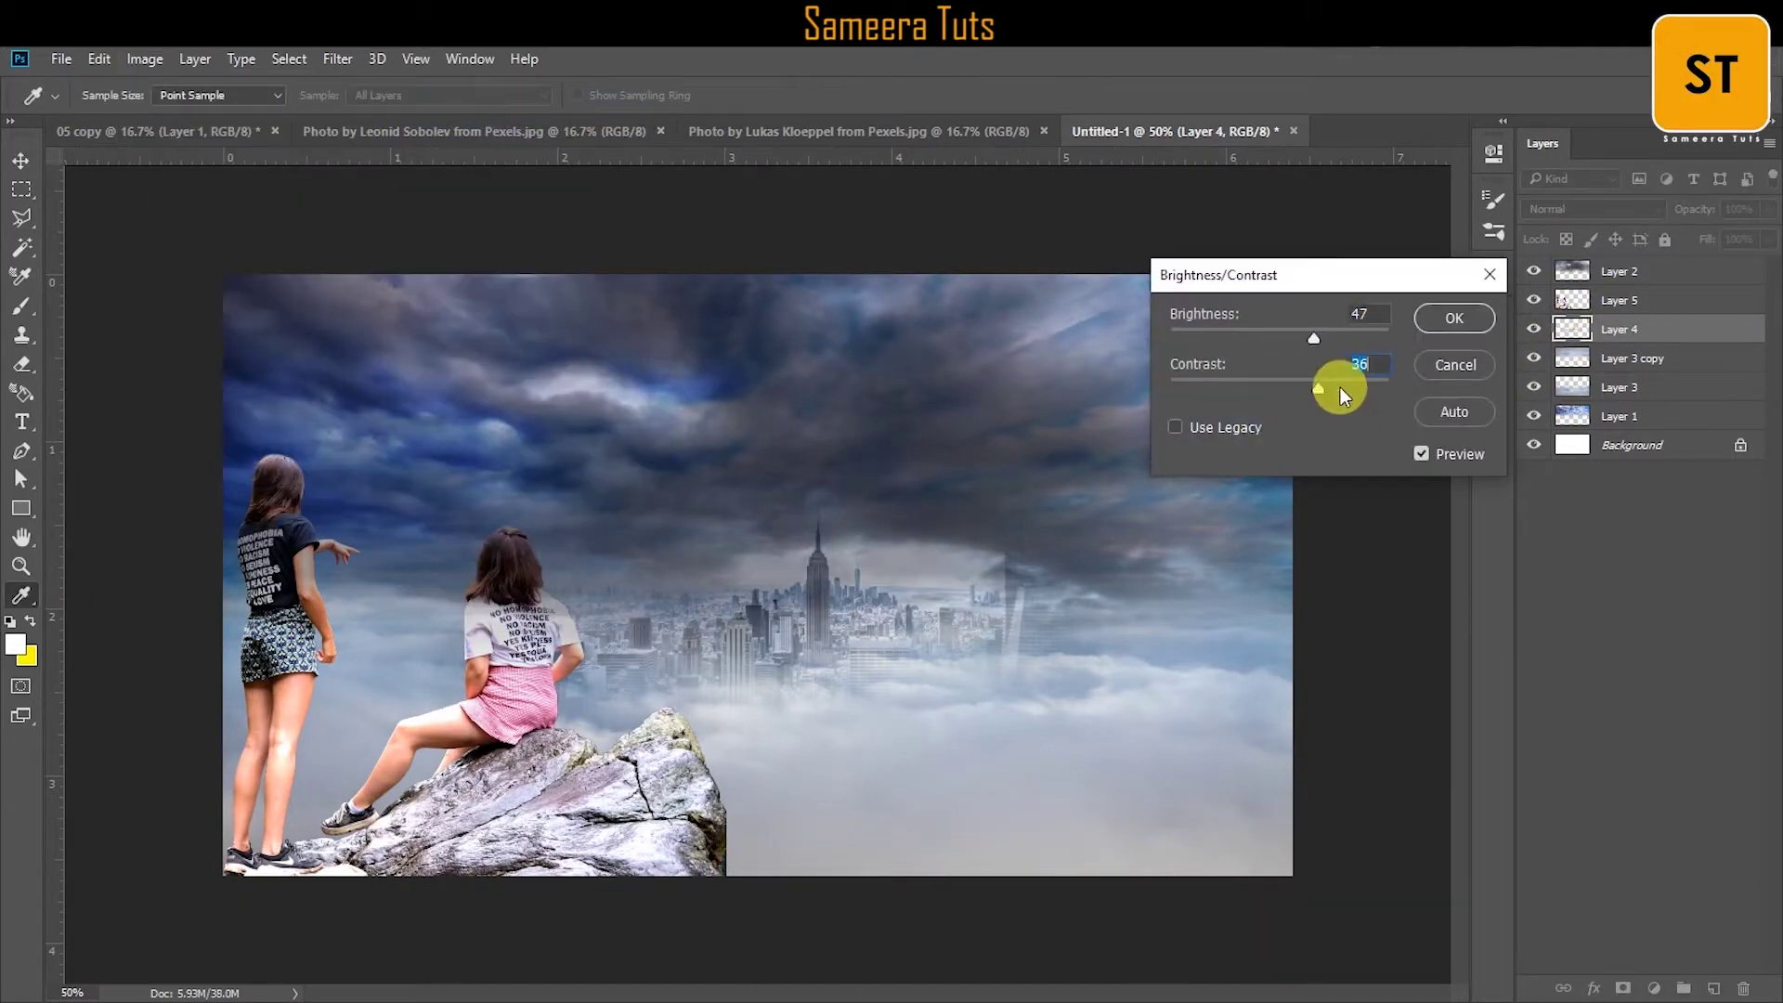
Apply Layer 4's brightness, then shift Layer 5's Color Balance midtones toward blue (+71).
{"action": "left_click", "coordinate": [1454, 318]}
{"action": "left_click", "coordinate": [1619, 300]}
{"action": "left_click", "coordinate": [145, 59]}
{"action": "left_click", "coordinate": [446, 234]}
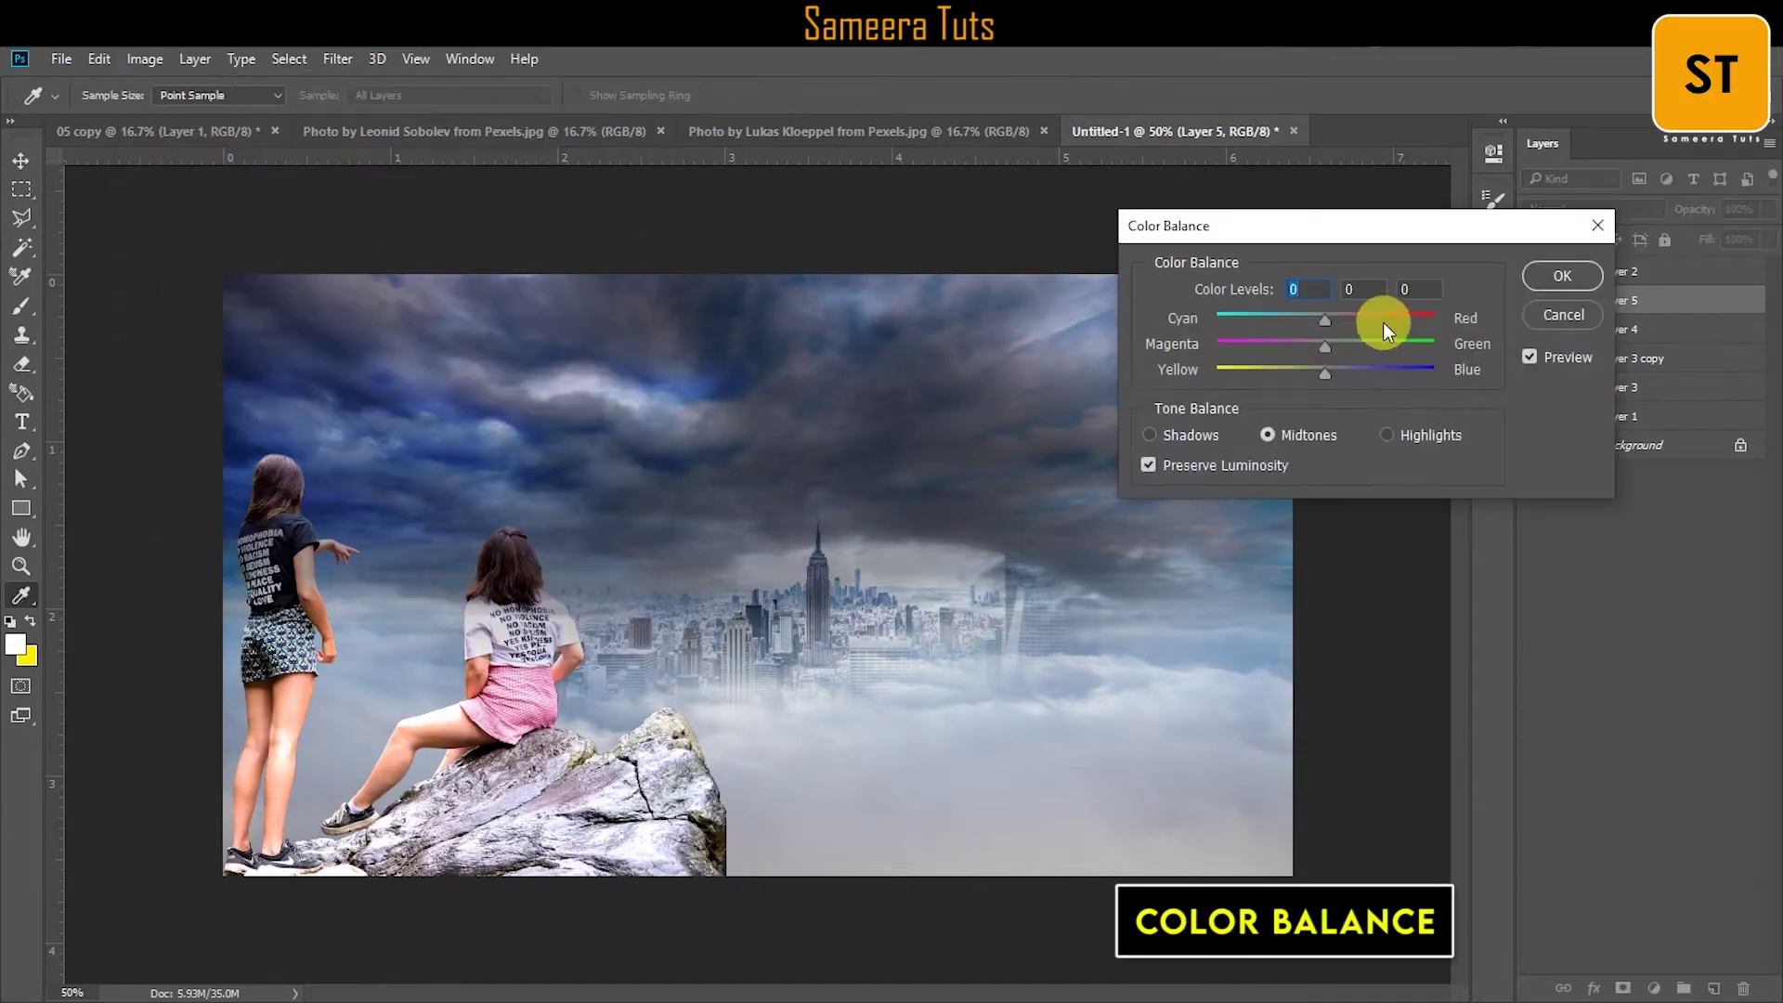
{"action": "left_click_drag", "start_coordinate": [1328, 374], "coordinate": [1403, 378]}
{"action": "key", "text": "Return"}
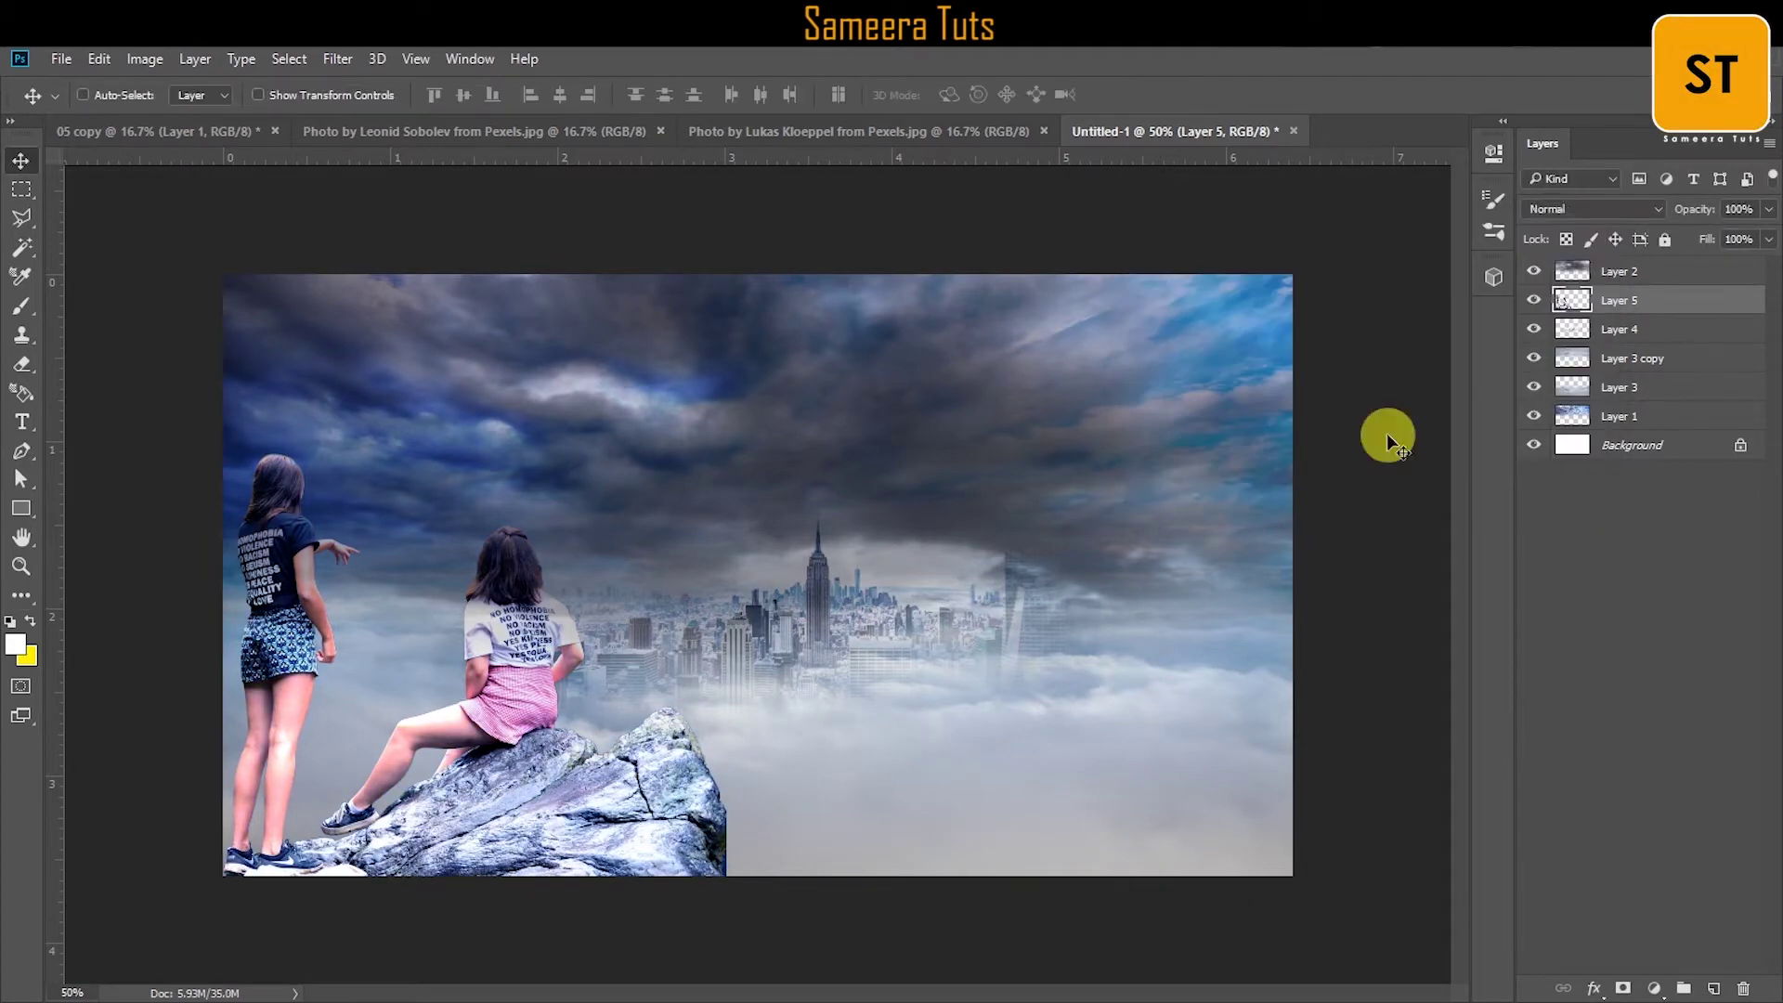
Add a blue Solid Color fill layer at the top of the stack.
{"action": "left_click", "coordinate": [1620, 299]}
{"action": "left_click", "coordinate": [1654, 988]}
{"action": "left_click", "coordinate": [1579, 506]}
{"action": "left_click", "coordinate": [1300, 567]}
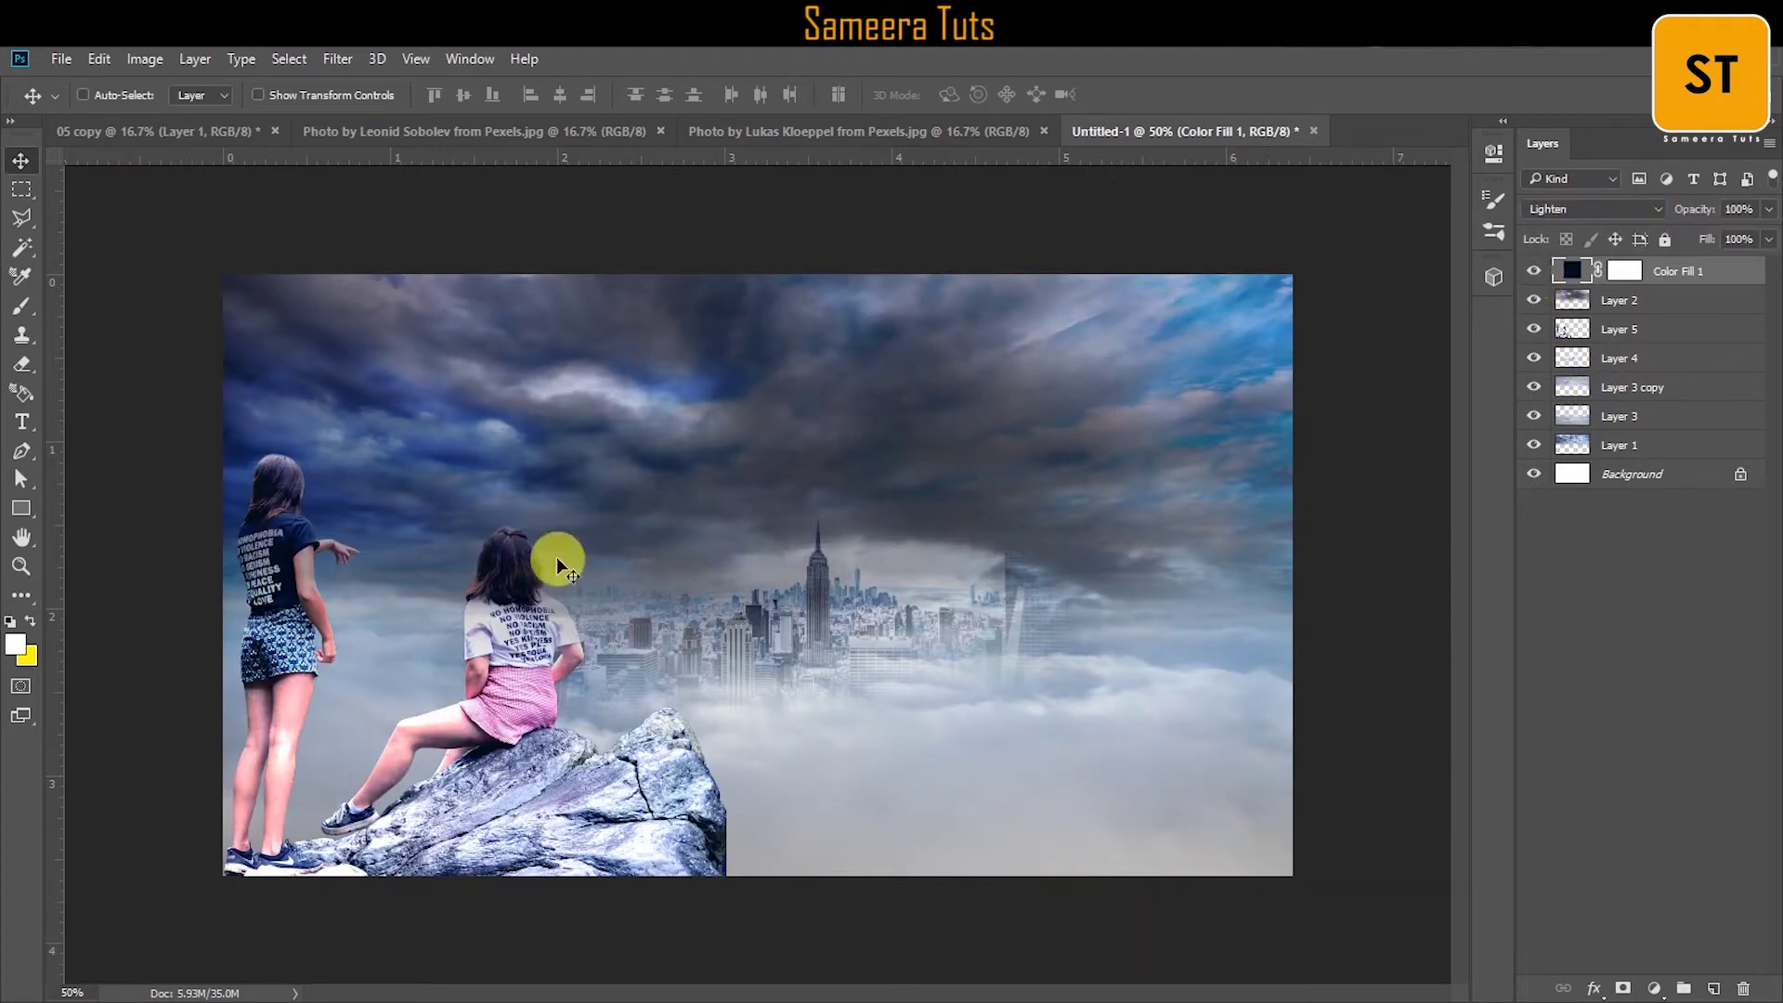
Add a Color Balance adjustment layer and a Gradient fill layer.
{"action": "left_click", "coordinate": [1654, 990]}
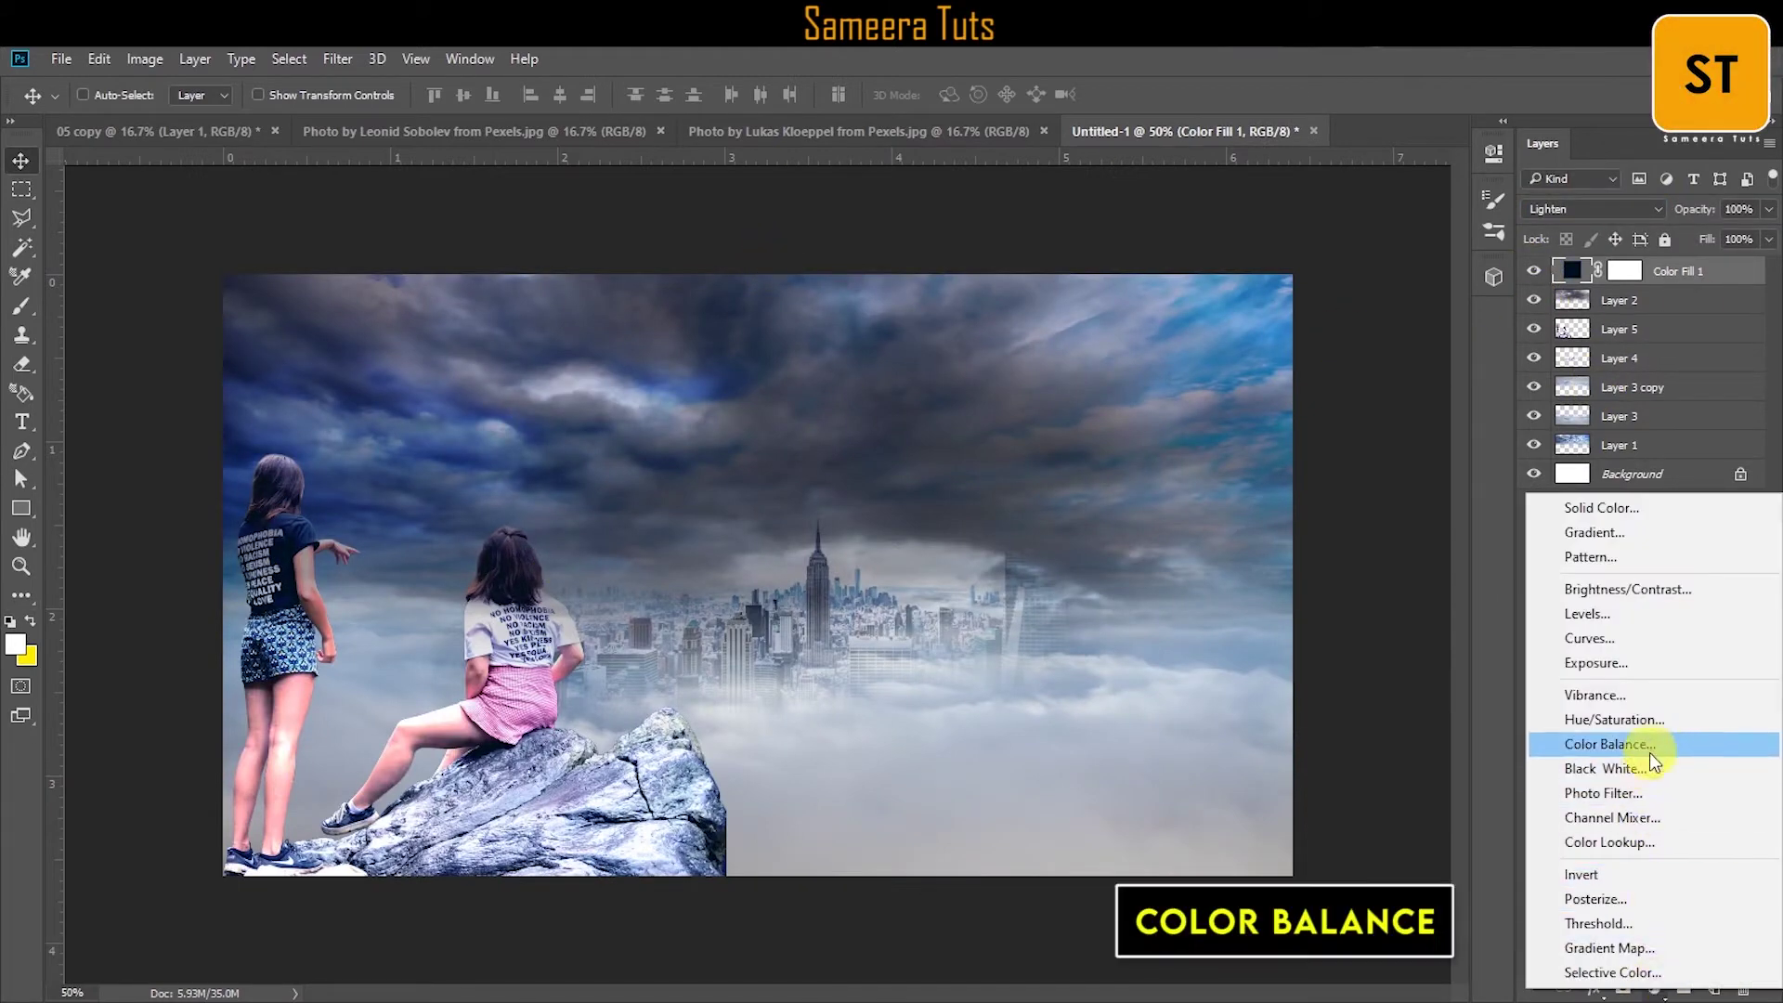
{"action": "left_click", "coordinate": [1632, 741]}
{"action": "left_click", "coordinate": [1654, 988]}
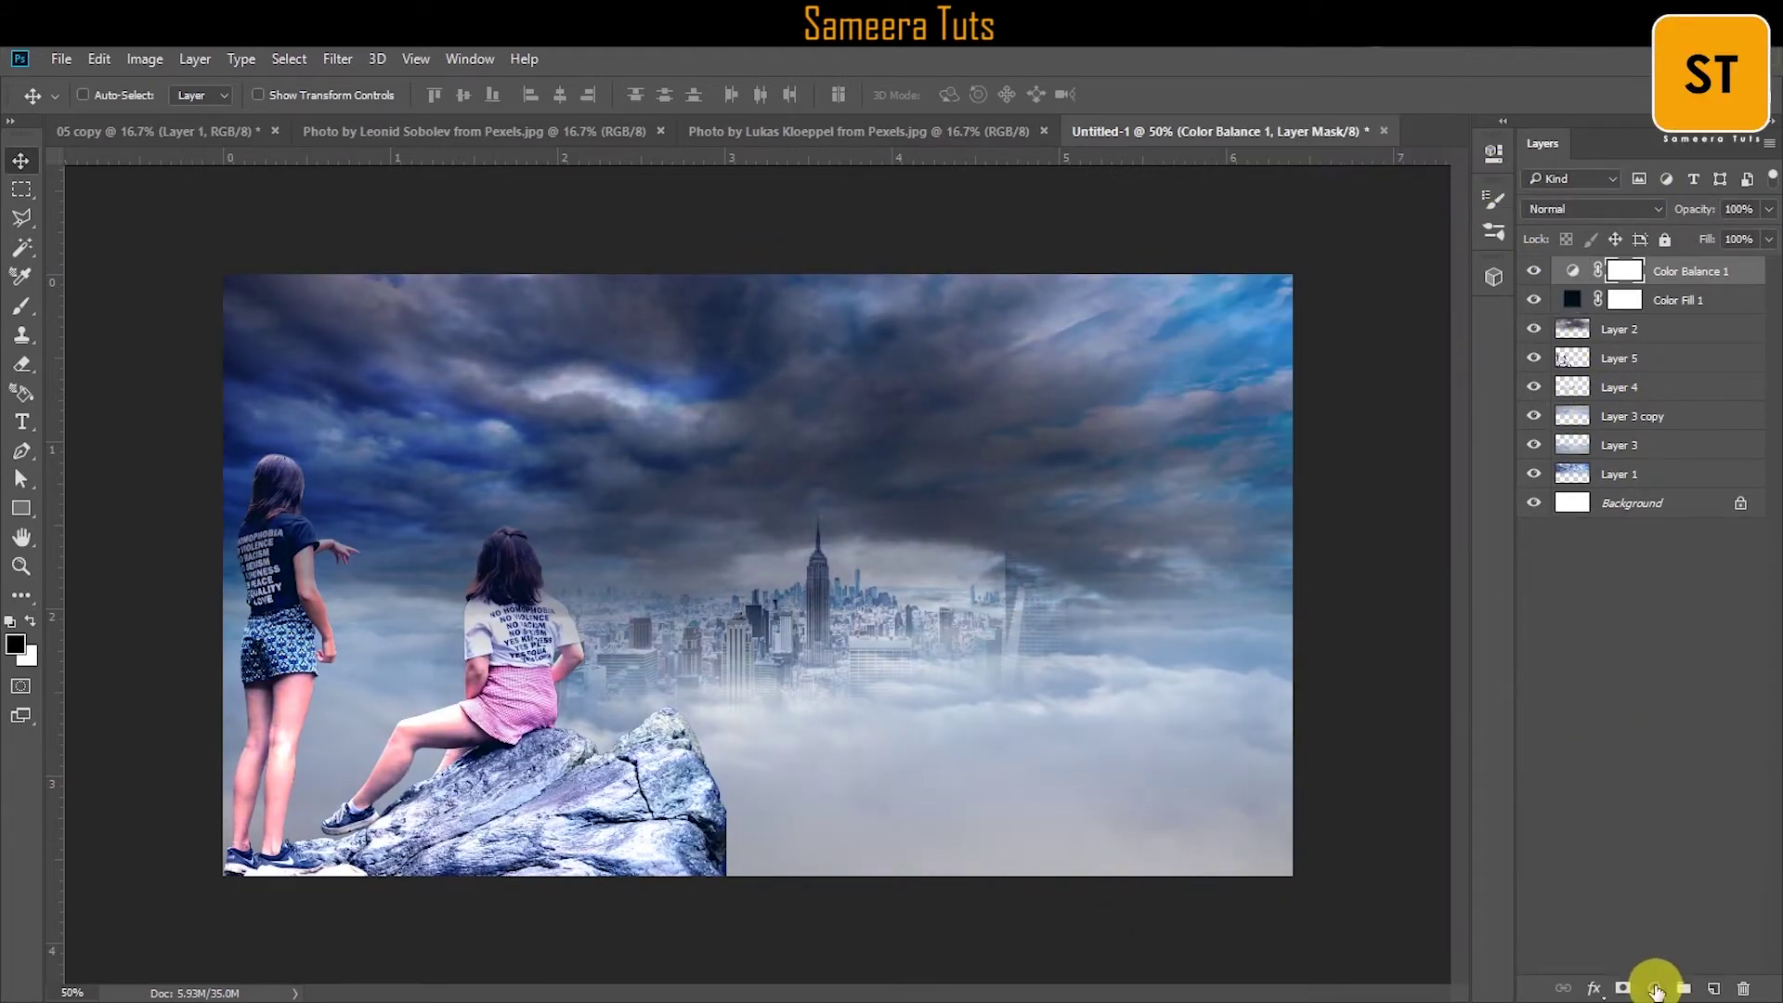
{"action": "left_click", "coordinate": [1623, 609]}
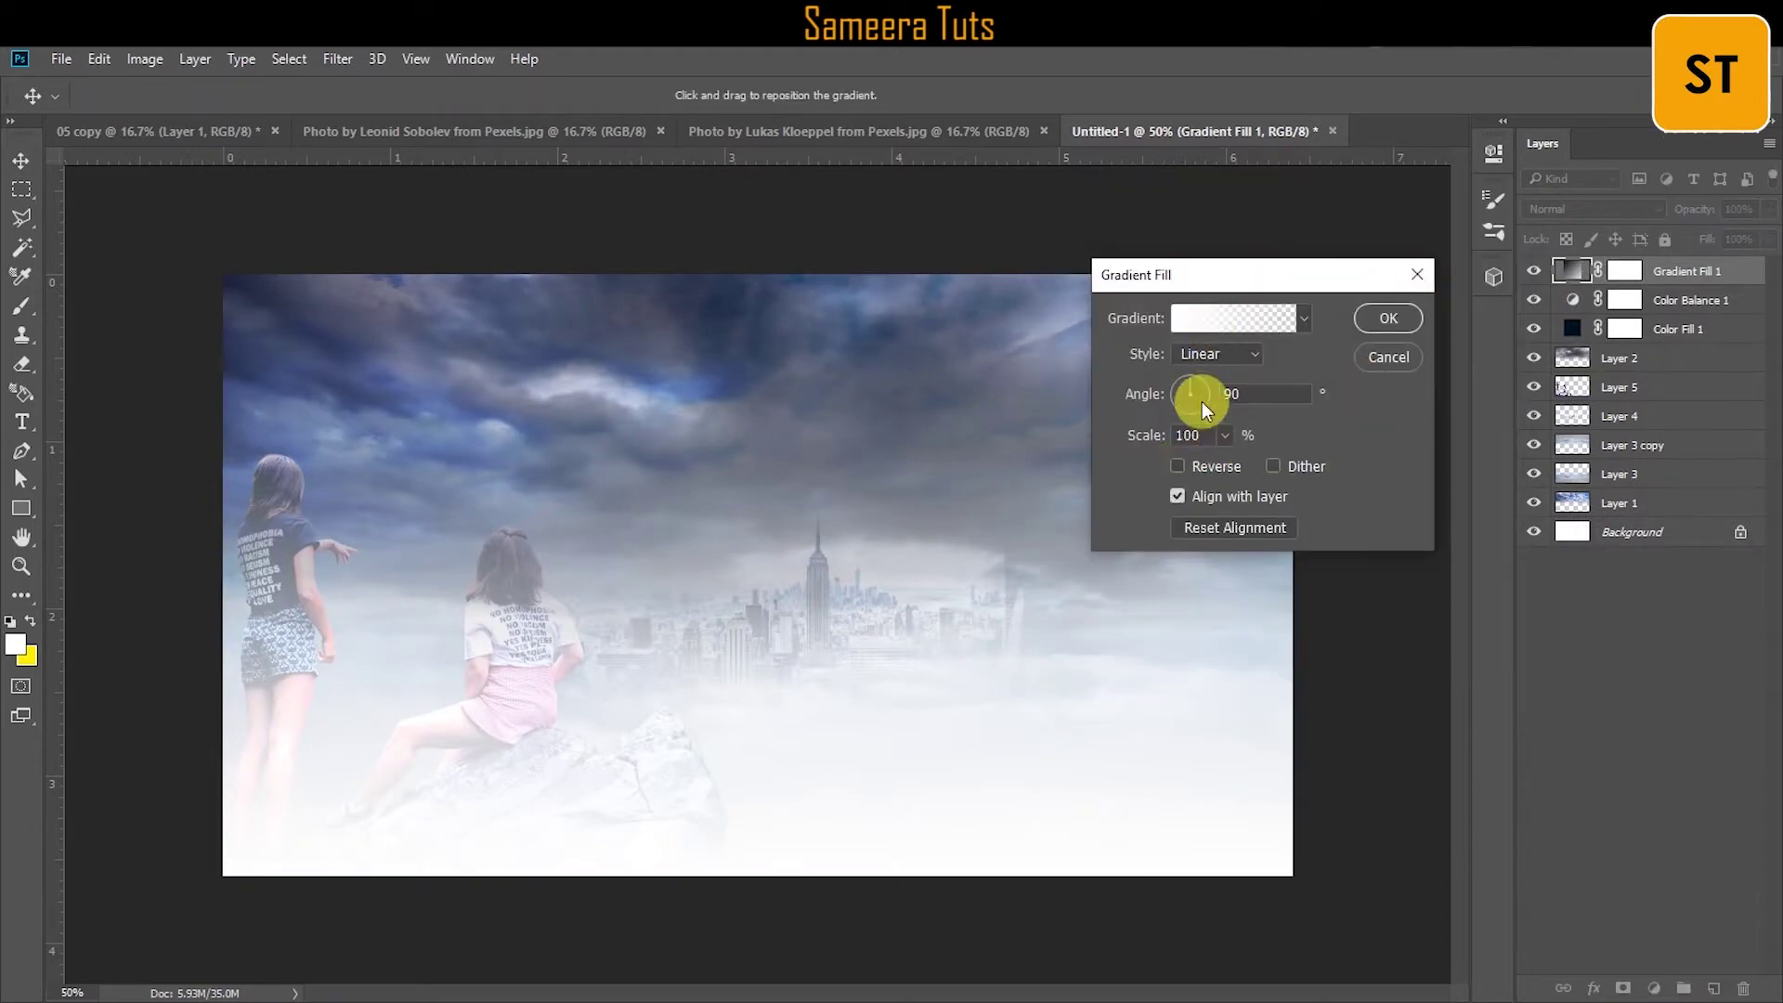
Set the gradient fill to Radial, Reverse, colour-to-transparent, angle 45 and scale 150.
{"action": "left_click", "coordinate": [1216, 354]}
{"action": "left_click", "coordinate": [1207, 379]}
{"action": "left_click", "coordinate": [1177, 465]}
{"action": "left_click", "coordinate": [1242, 338]}
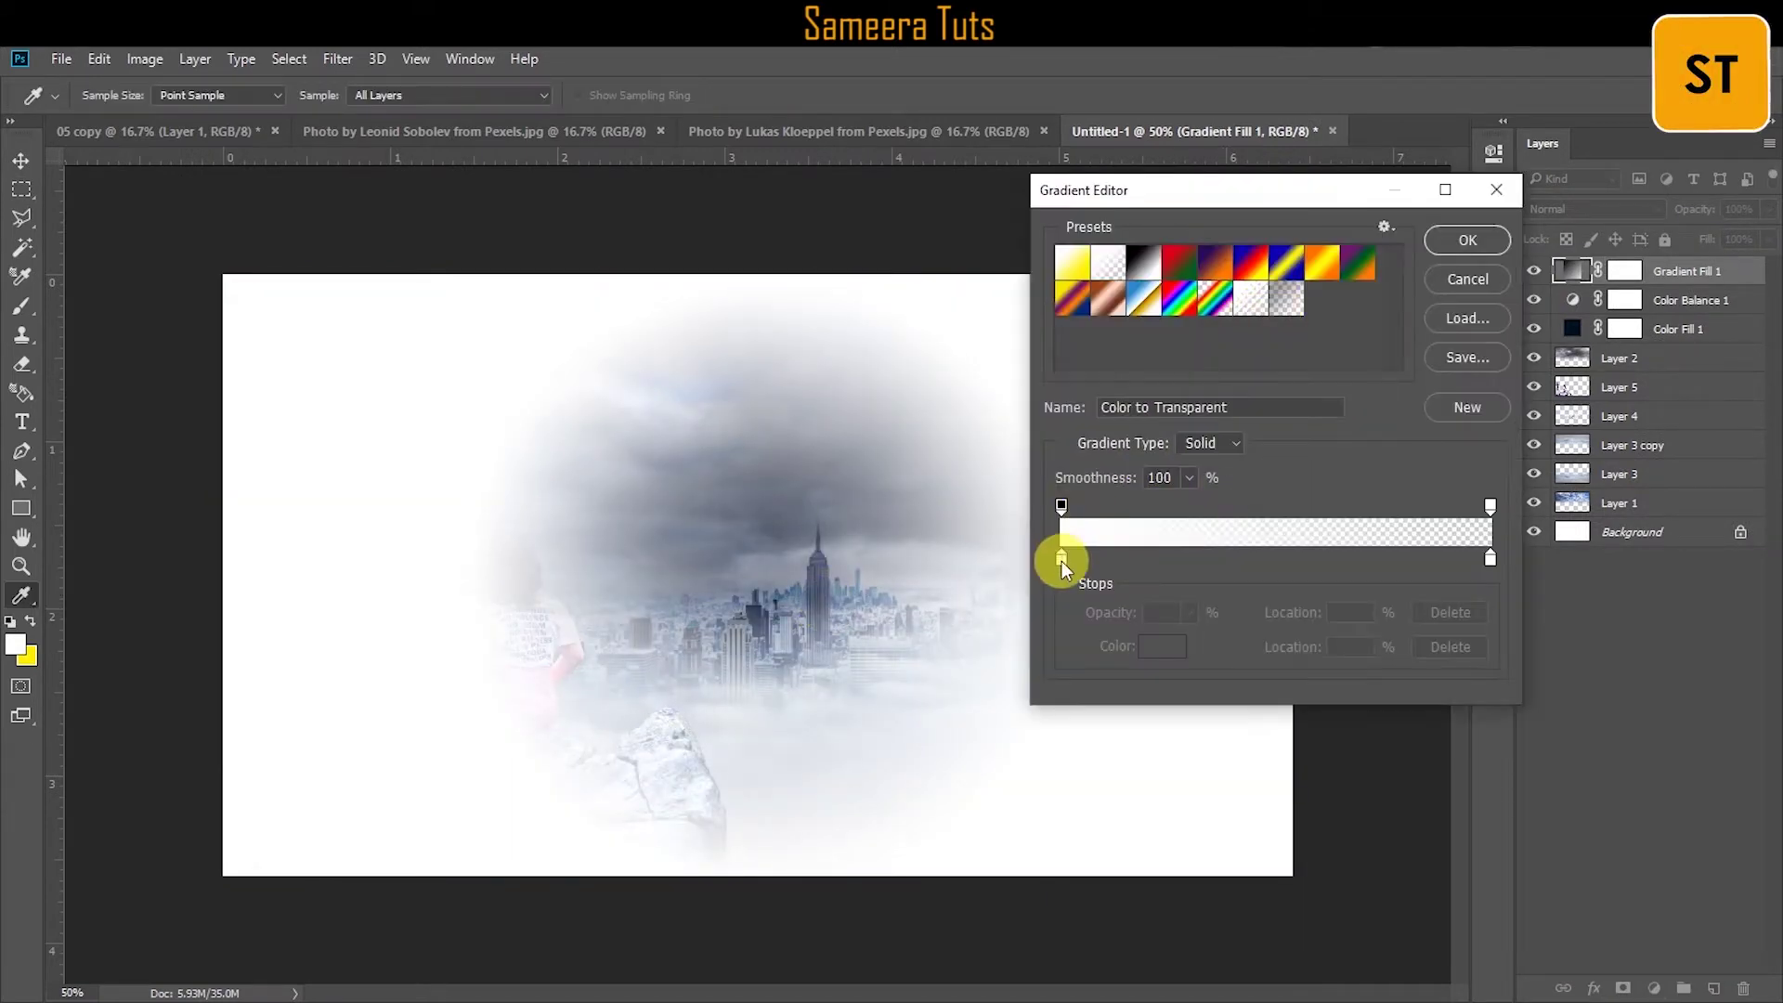
{"action": "left_click", "coordinate": [1492, 561]}
{"action": "left_click", "coordinate": [1477, 489]}
{"action": "left_click", "coordinate": [1478, 240]}
{"action": "type", "text": "45"}
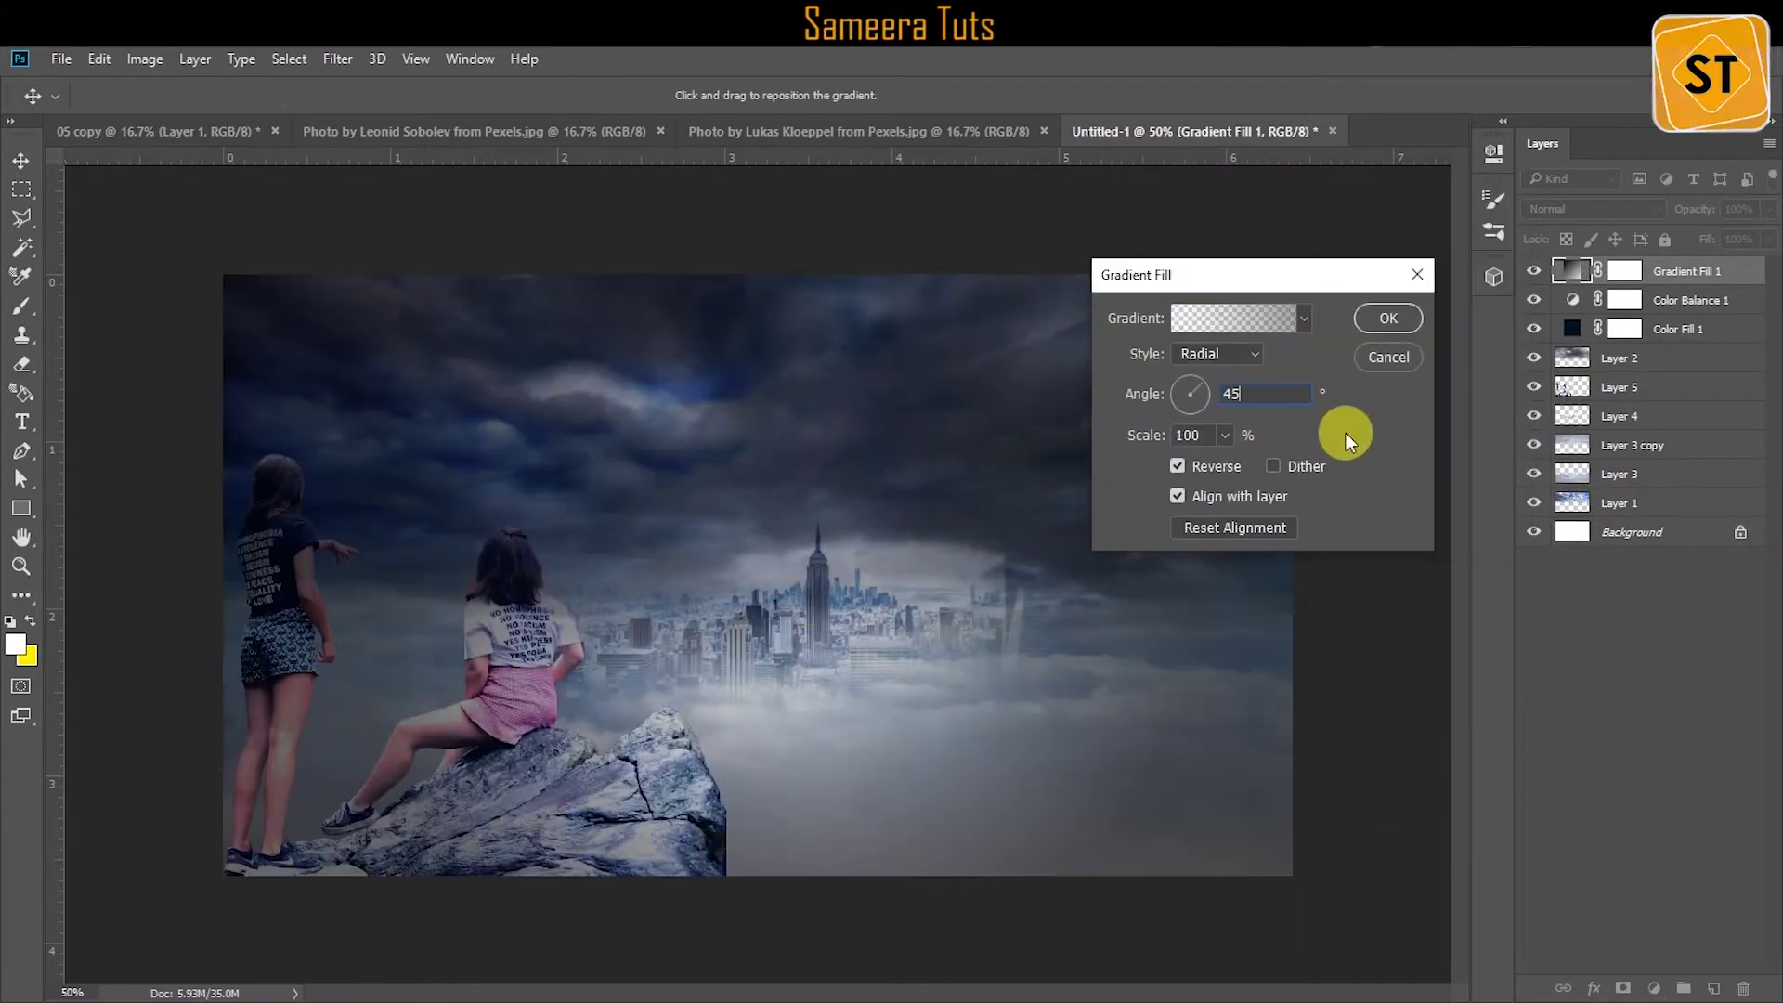
{"action": "left_click_drag", "start_coordinate": [1213, 465], "coordinate": [1269, 429]}
{"action": "key", "text": "Return"}
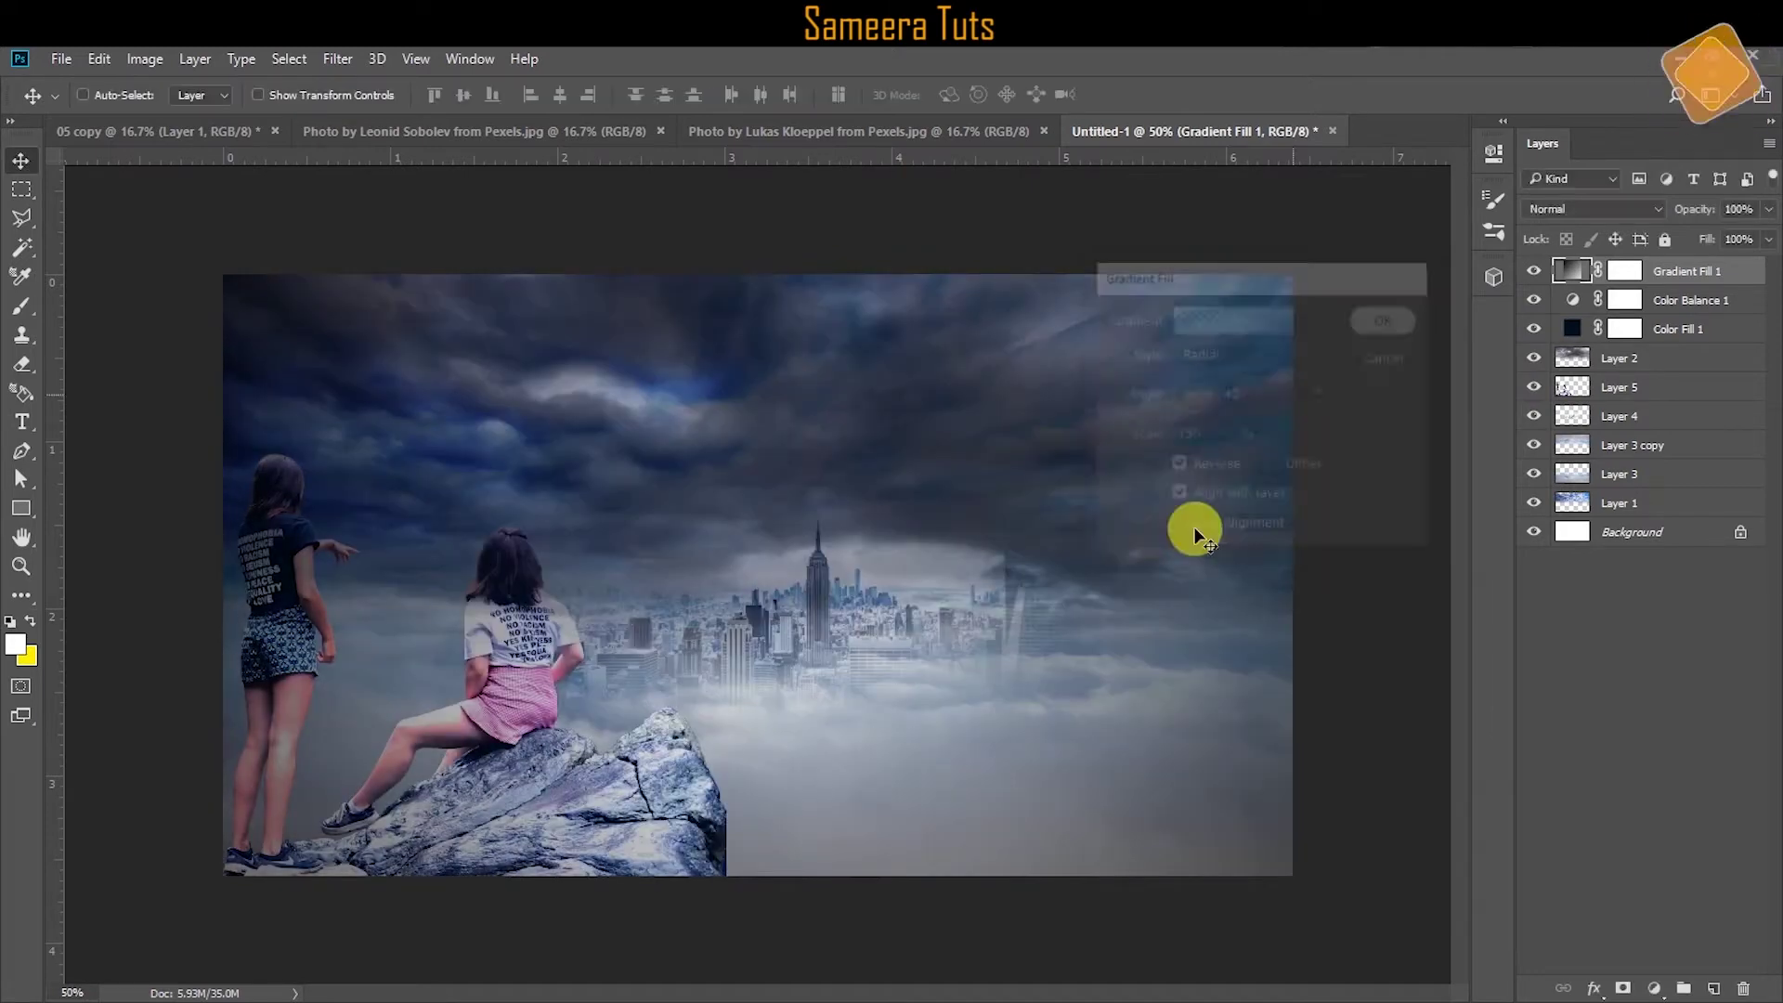
{"action": "left_click", "coordinate": [1533, 270]}
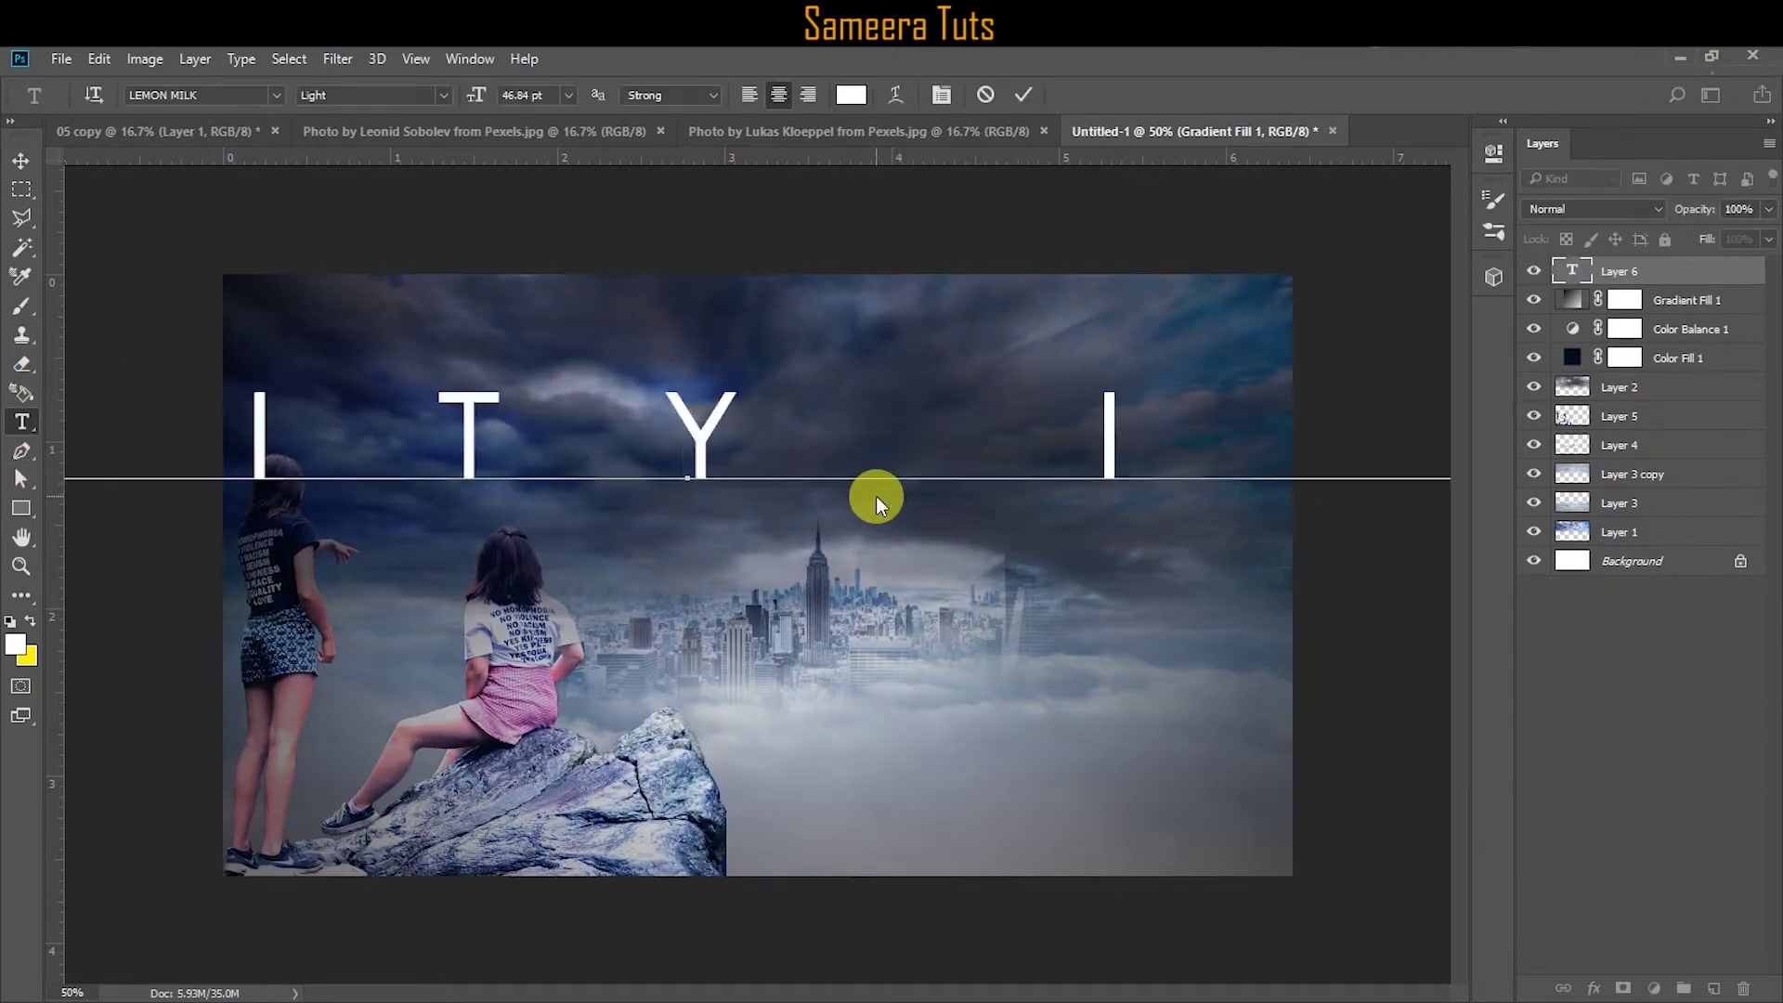
Scale the title text down and move it up.
{"action": "left_click", "coordinate": [98, 58]}
{"action": "left_click", "coordinate": [140, 525]}
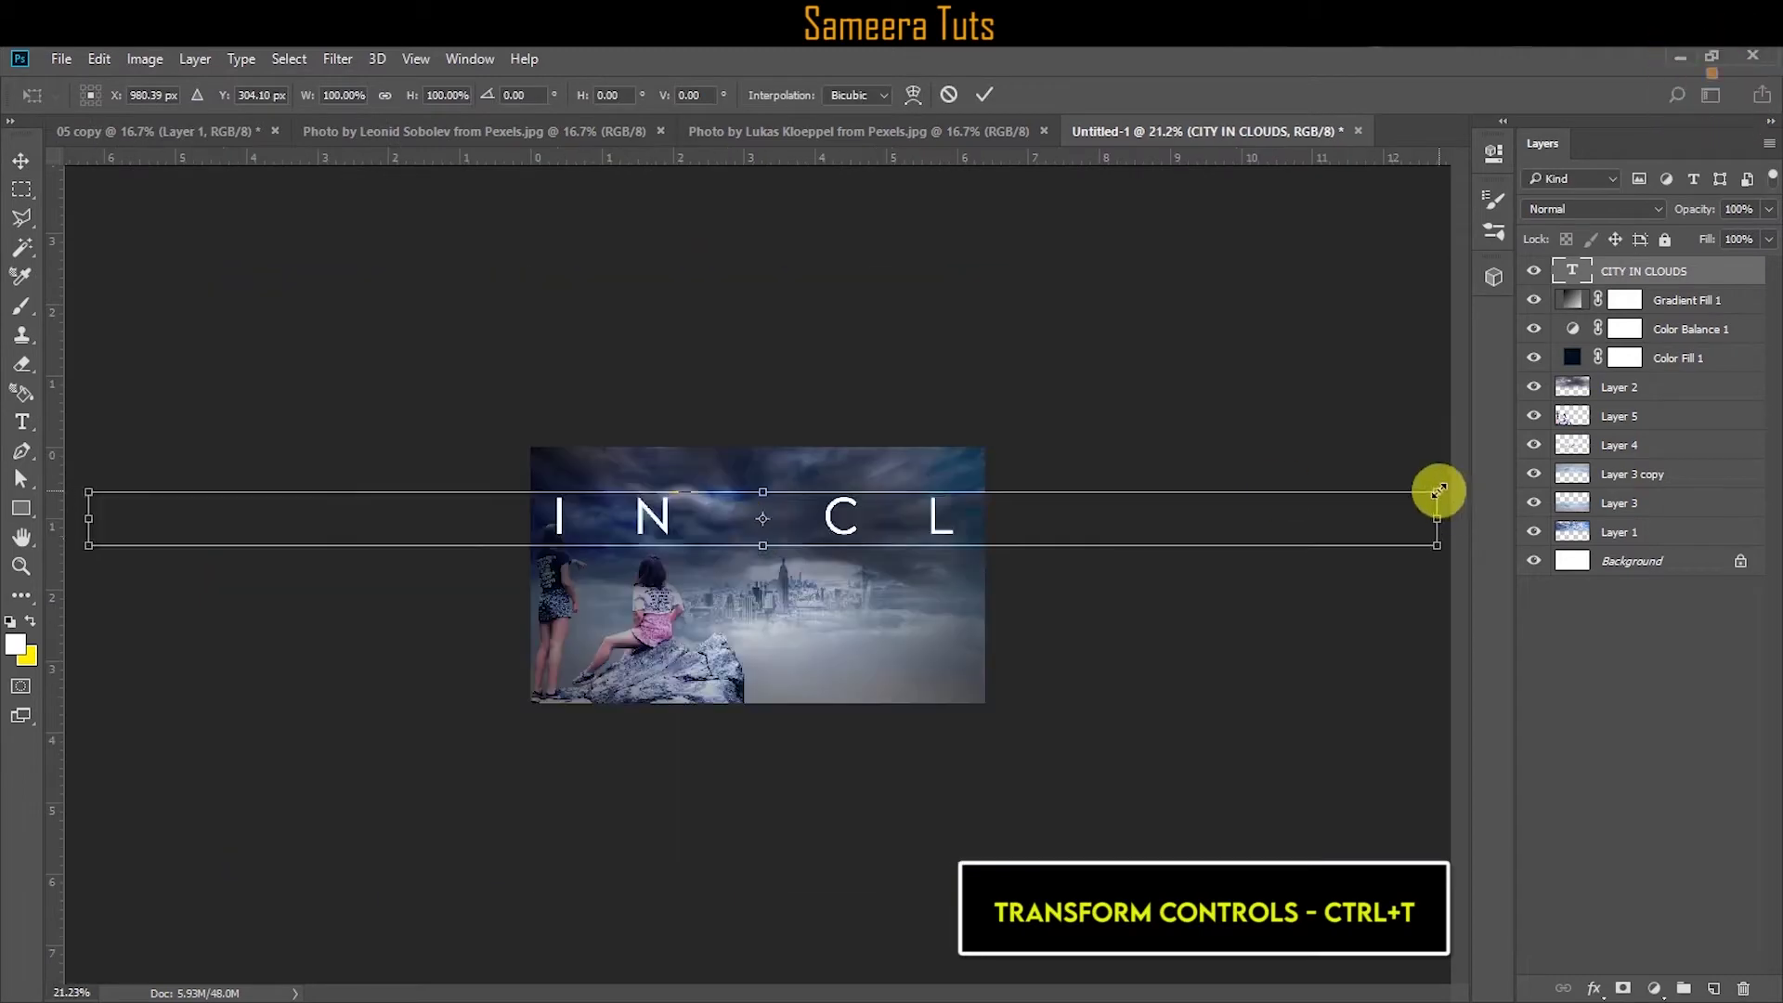
{"action": "left_click_drag", "start_coordinate": [1432, 489], "coordinate": [984, 520]}
Trim the title to just CITY and make it Bold.
{"action": "left_click", "coordinate": [523, 336]}
{"action": "key", "text": "shift+End"}
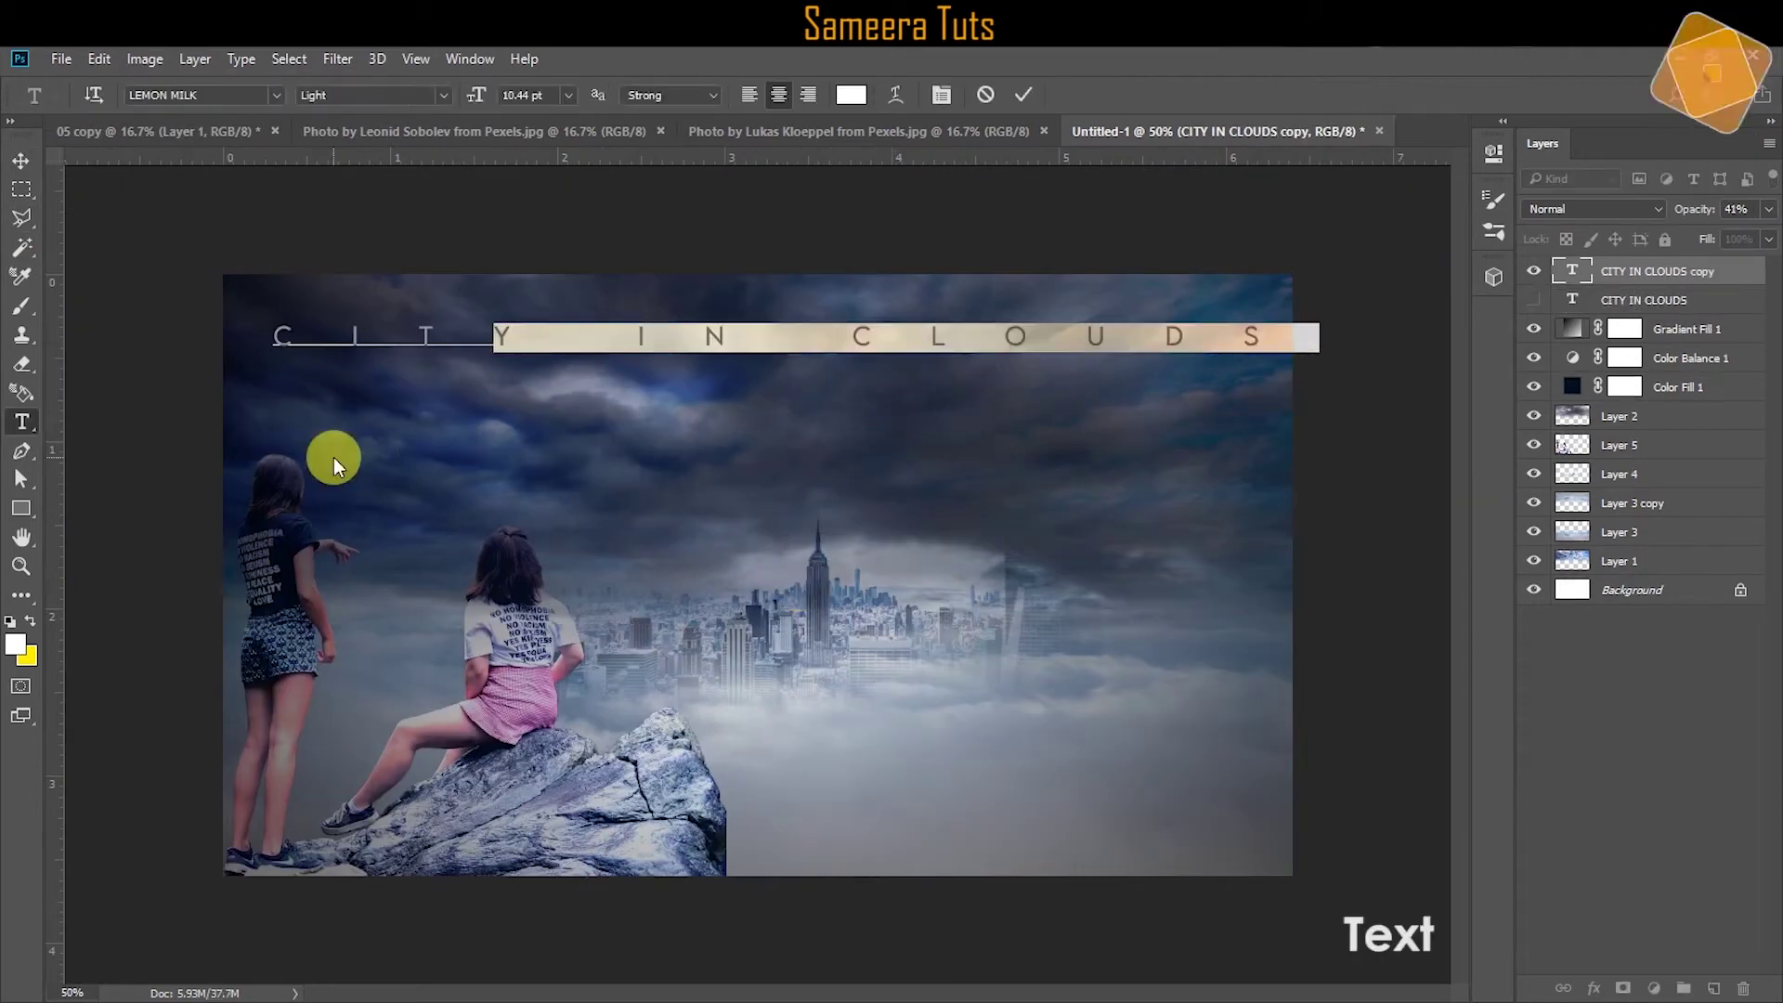
{"action": "key", "text": "BackSpace"}
{"action": "left_click", "coordinate": [371, 94]}
{"action": "left_click", "coordinate": [321, 230]}
{"action": "key", "text": "v"}
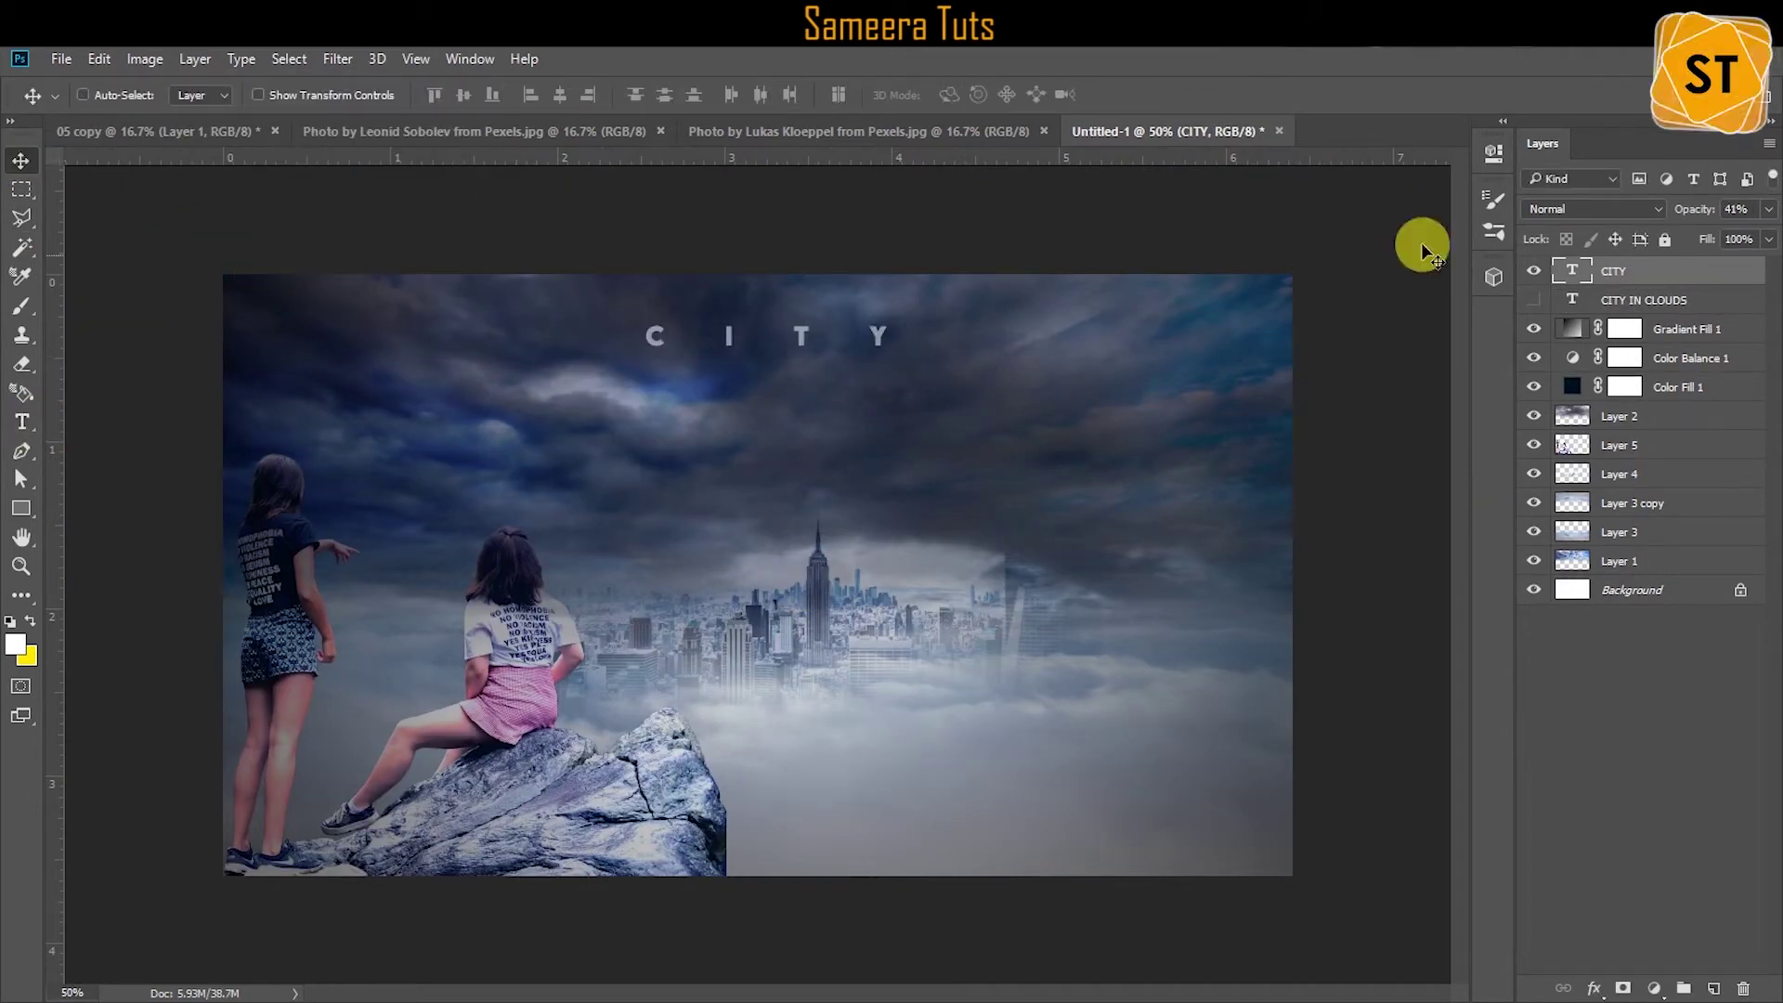
{"action": "left_click", "coordinate": [1493, 153]}
{"action": "left_click", "coordinate": [1474, 155]}
Move CITY upward above the skyline and duplicate its layer.
{"action": "key", "text": "ctrl+t"}
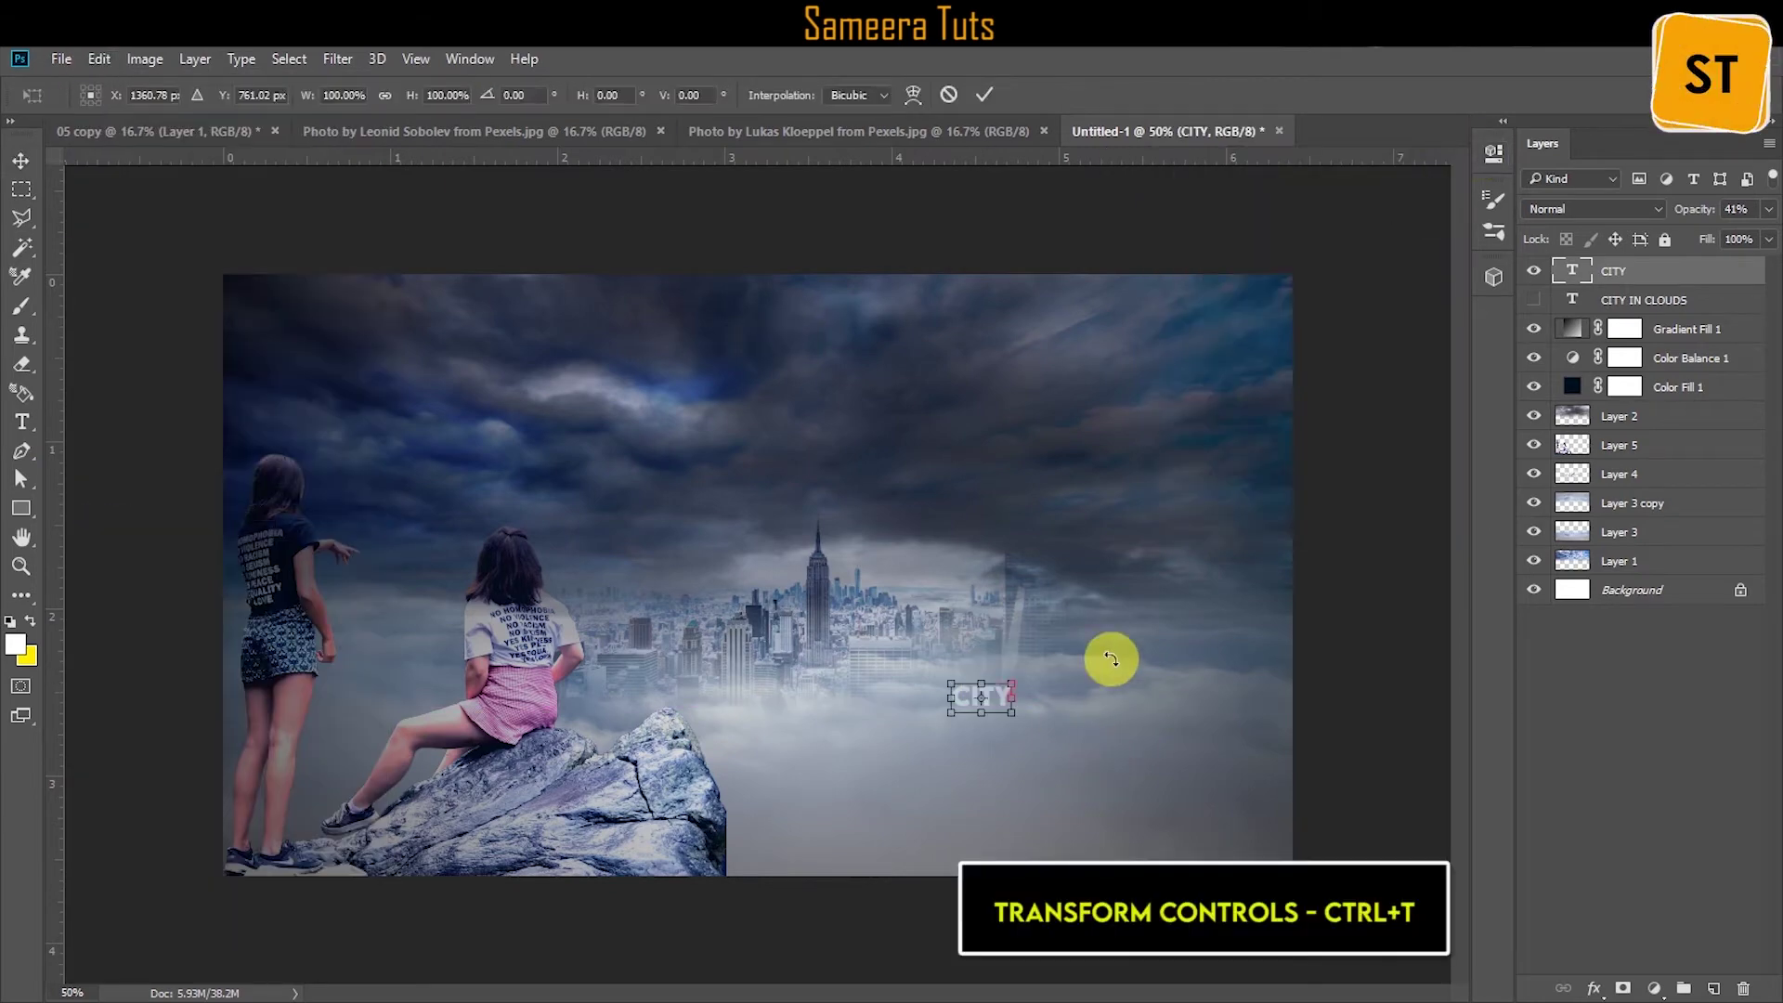
{"action": "key", "text": "Return"}
{"action": "left_click_drag", "start_coordinate": [1055, 680], "coordinate": [1035, 398]}
{"action": "right_click", "coordinate": [1615, 270]}
{"action": "left_click", "coordinate": [1301, 414]}
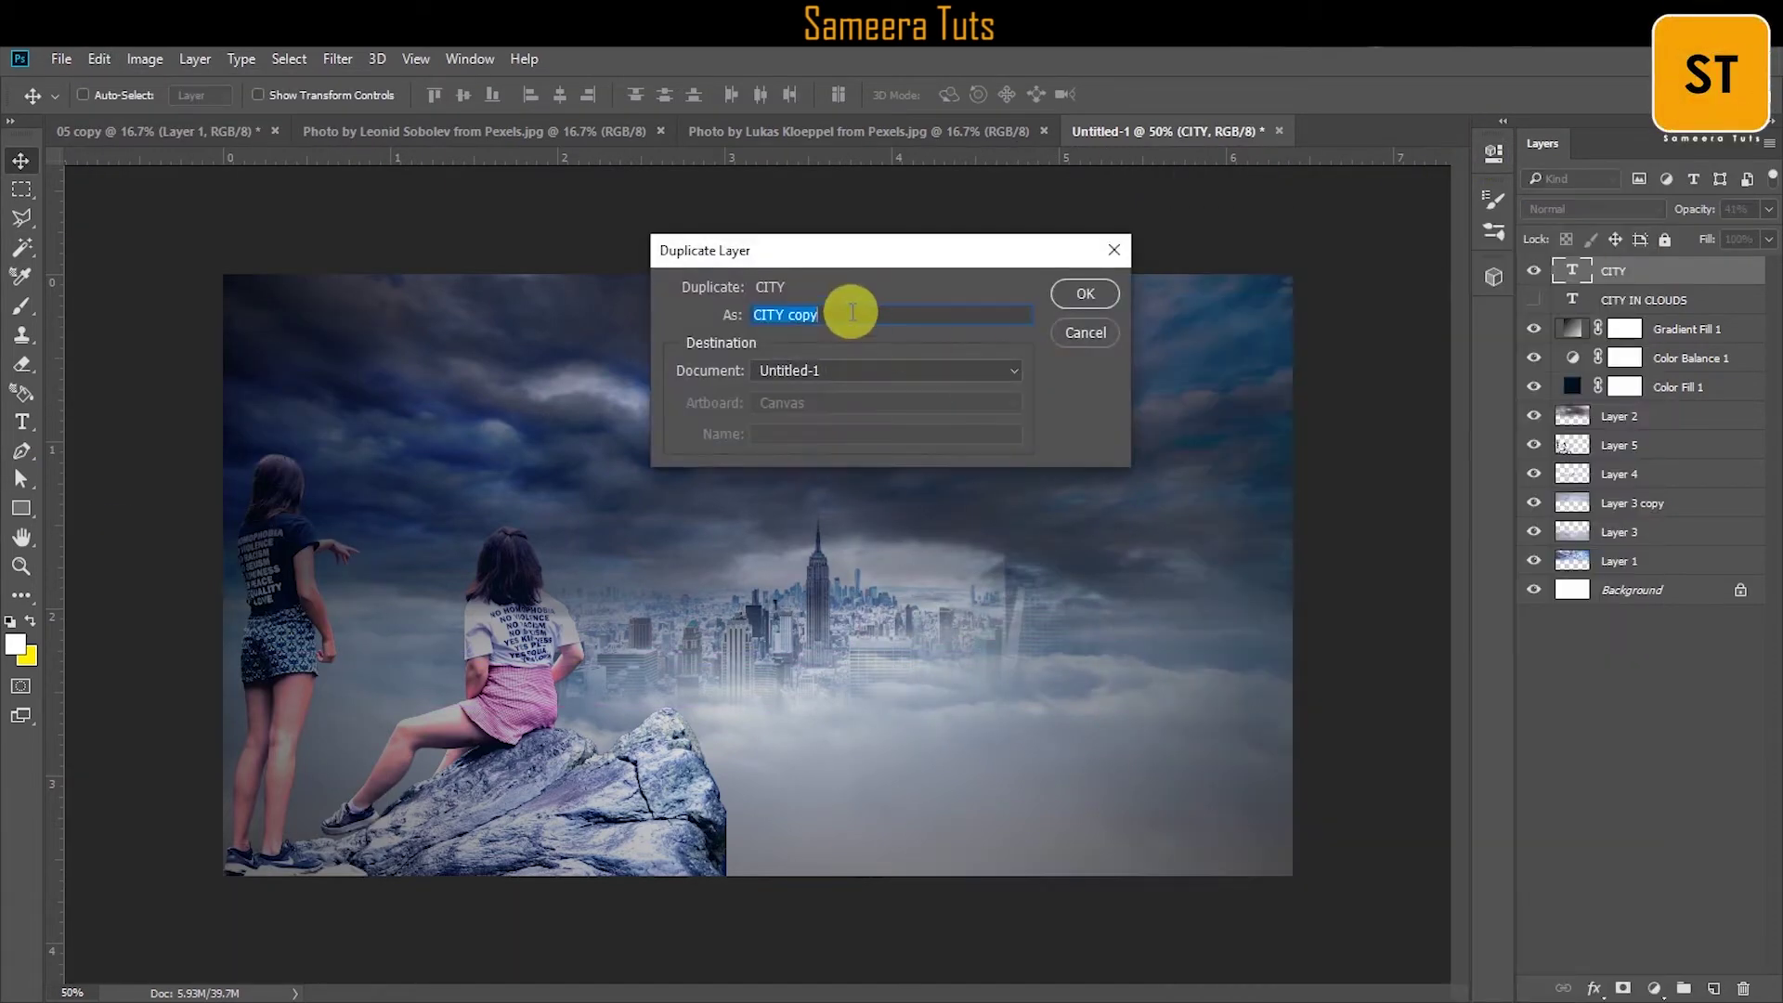
Retype the duplicate as CLOUDS and move it below CITY.
{"action": "key", "text": "Return"}
{"action": "double_click", "coordinate": [1572, 270]}
{"action": "type", "text": "CLOUD"}
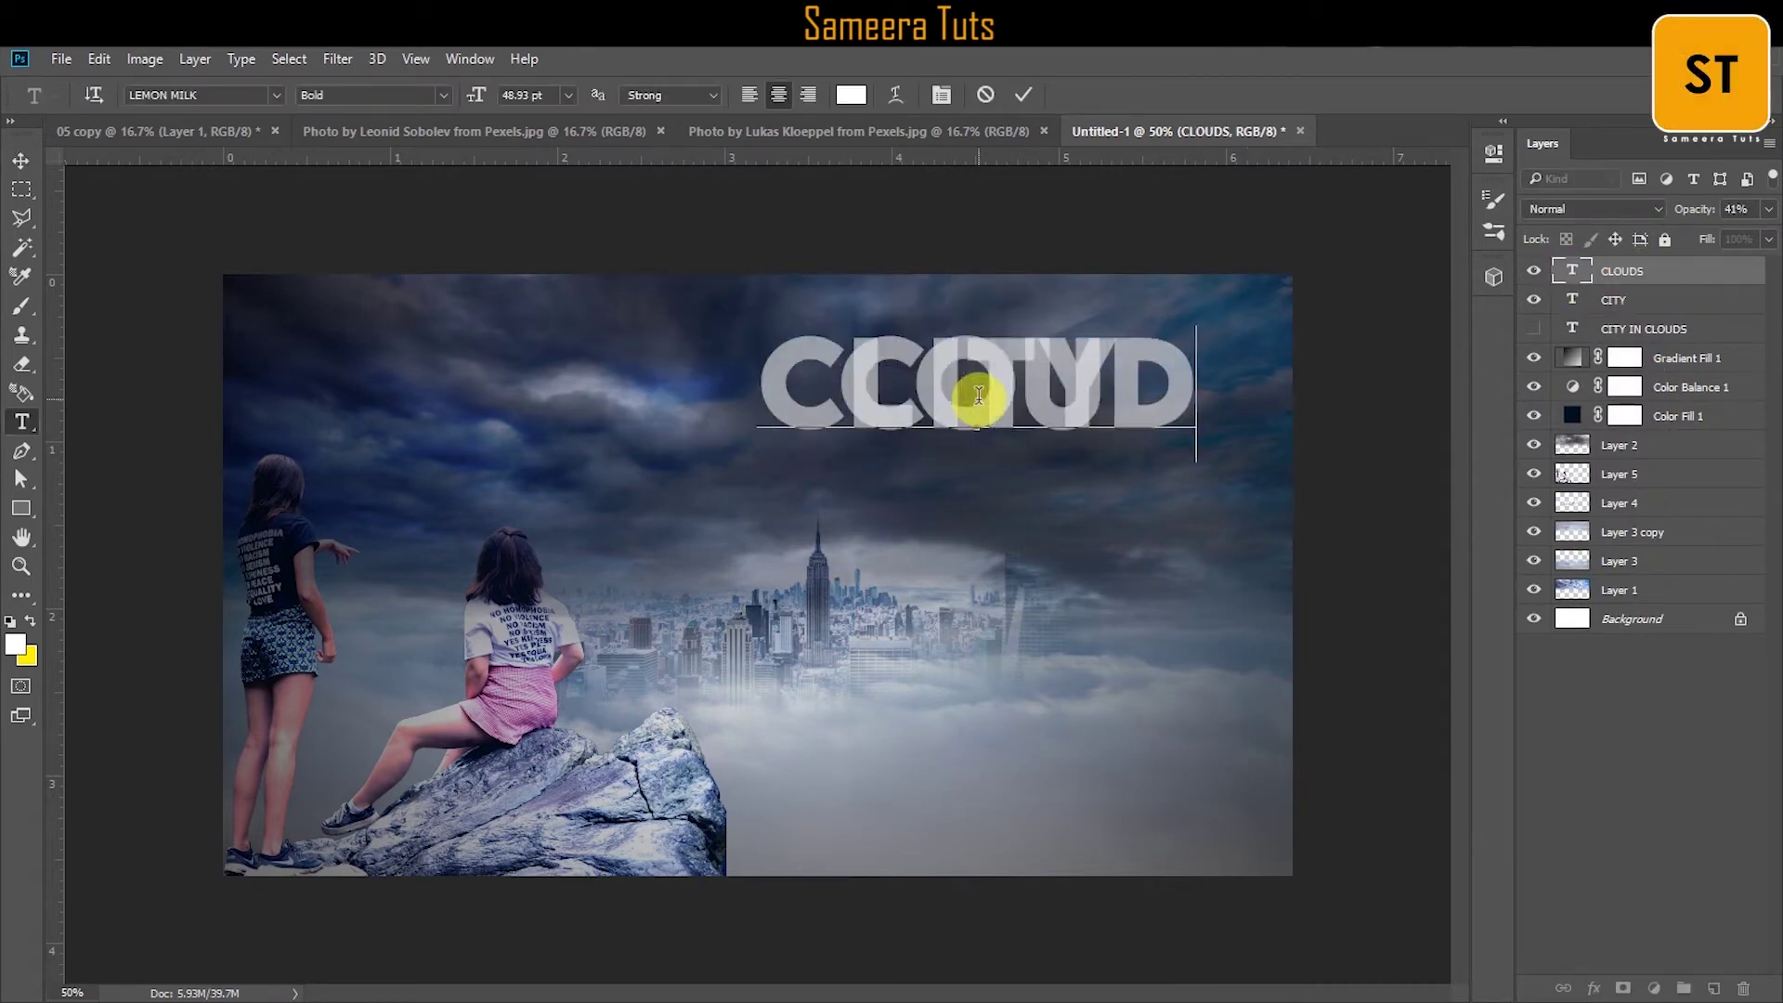
{"action": "type", "text": "S"}
{"action": "left_click", "coordinate": [20, 160]}
{"action": "left_click_drag", "start_coordinate": [952, 399], "coordinate": [955, 517]}
Duplicate CITY again as a new layer named IN for editing.
{"action": "right_click", "coordinate": [1615, 299]}
{"action": "left_click", "coordinate": [1281, 310]}
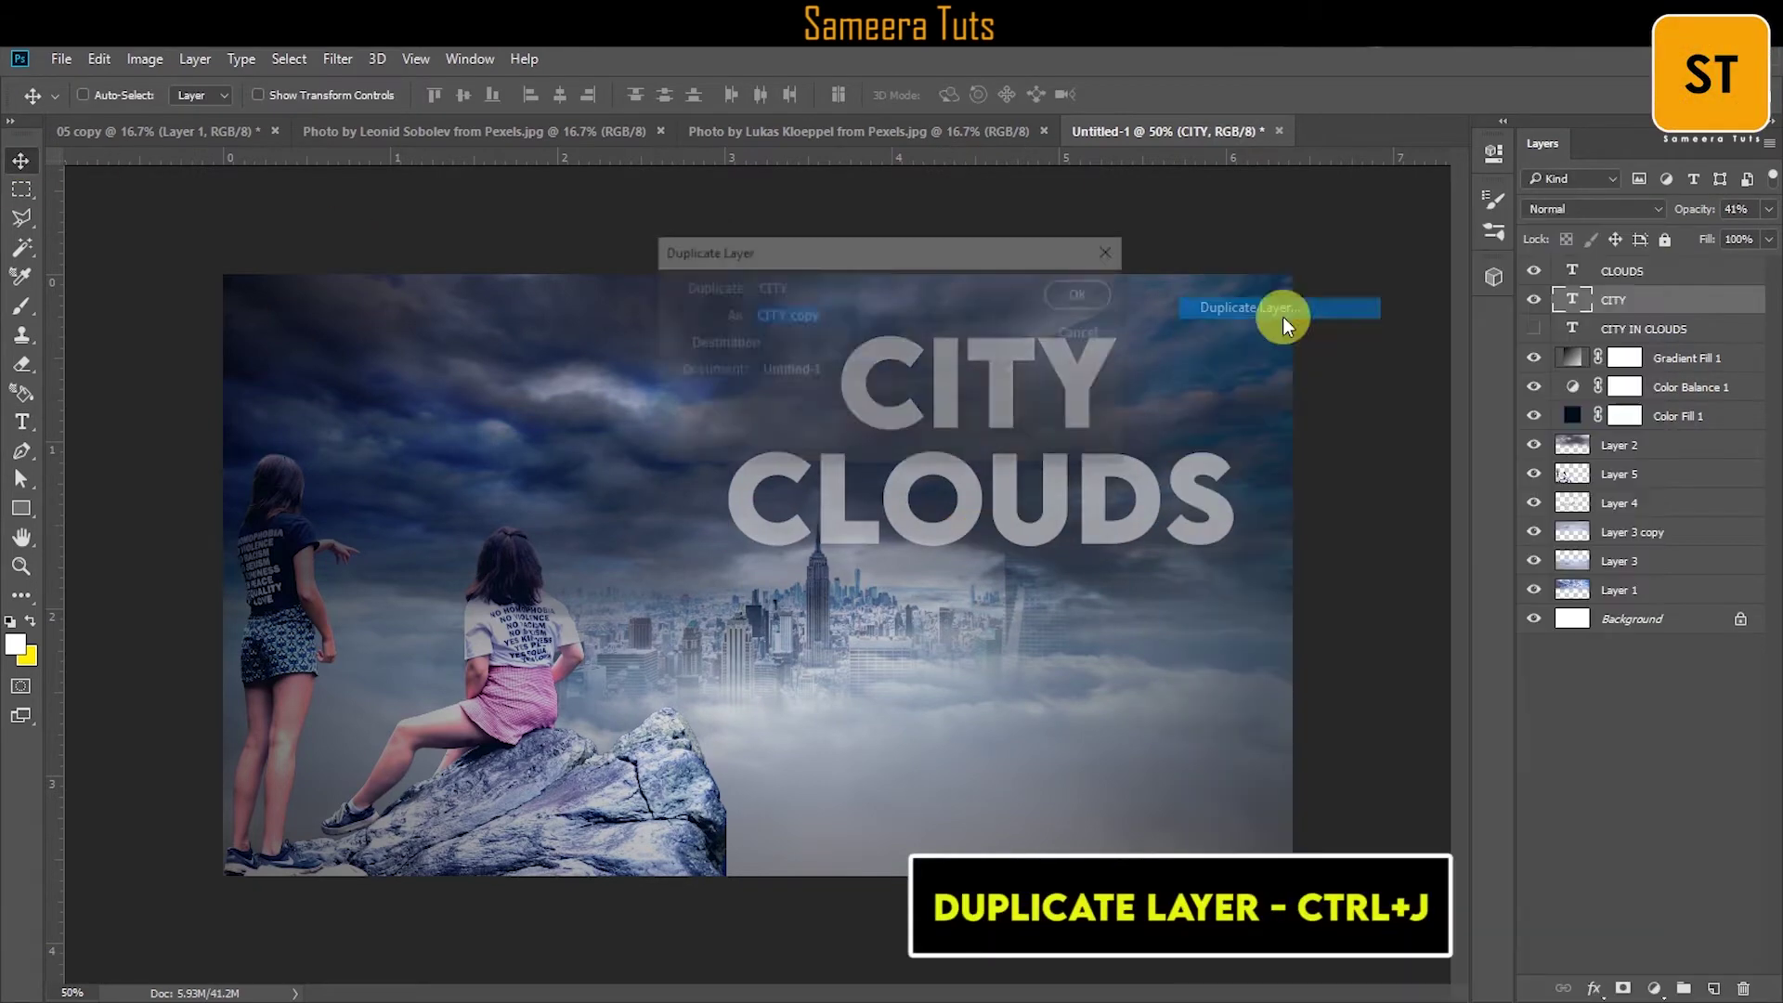
{"action": "type", "text": "IN"}
{"action": "left_click", "coordinate": [1070, 295]}
{"action": "double_click", "coordinate": [1572, 299]}
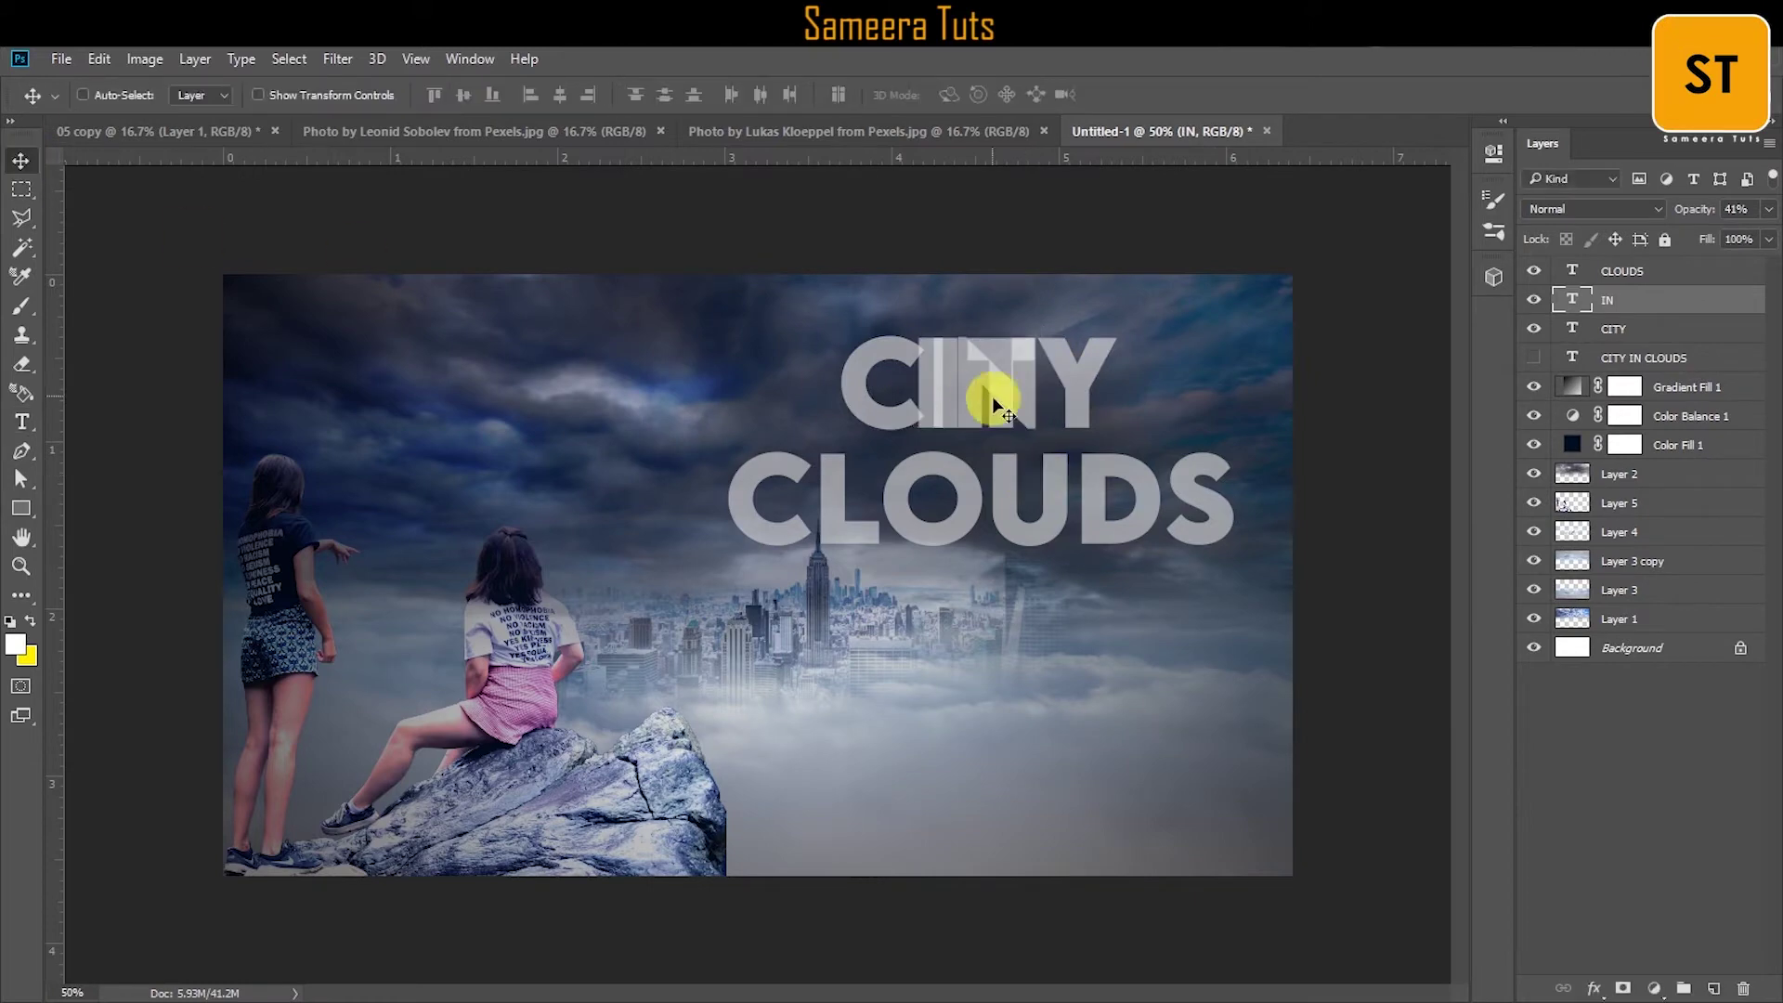
Reposition CLOUDS, shrink CITY, and place IN beside CITY above CLOUDS.
{"action": "left_click", "coordinate": [1621, 270]}
{"action": "left_click", "coordinate": [98, 59]}
{"action": "left_click", "coordinate": [121, 510]}
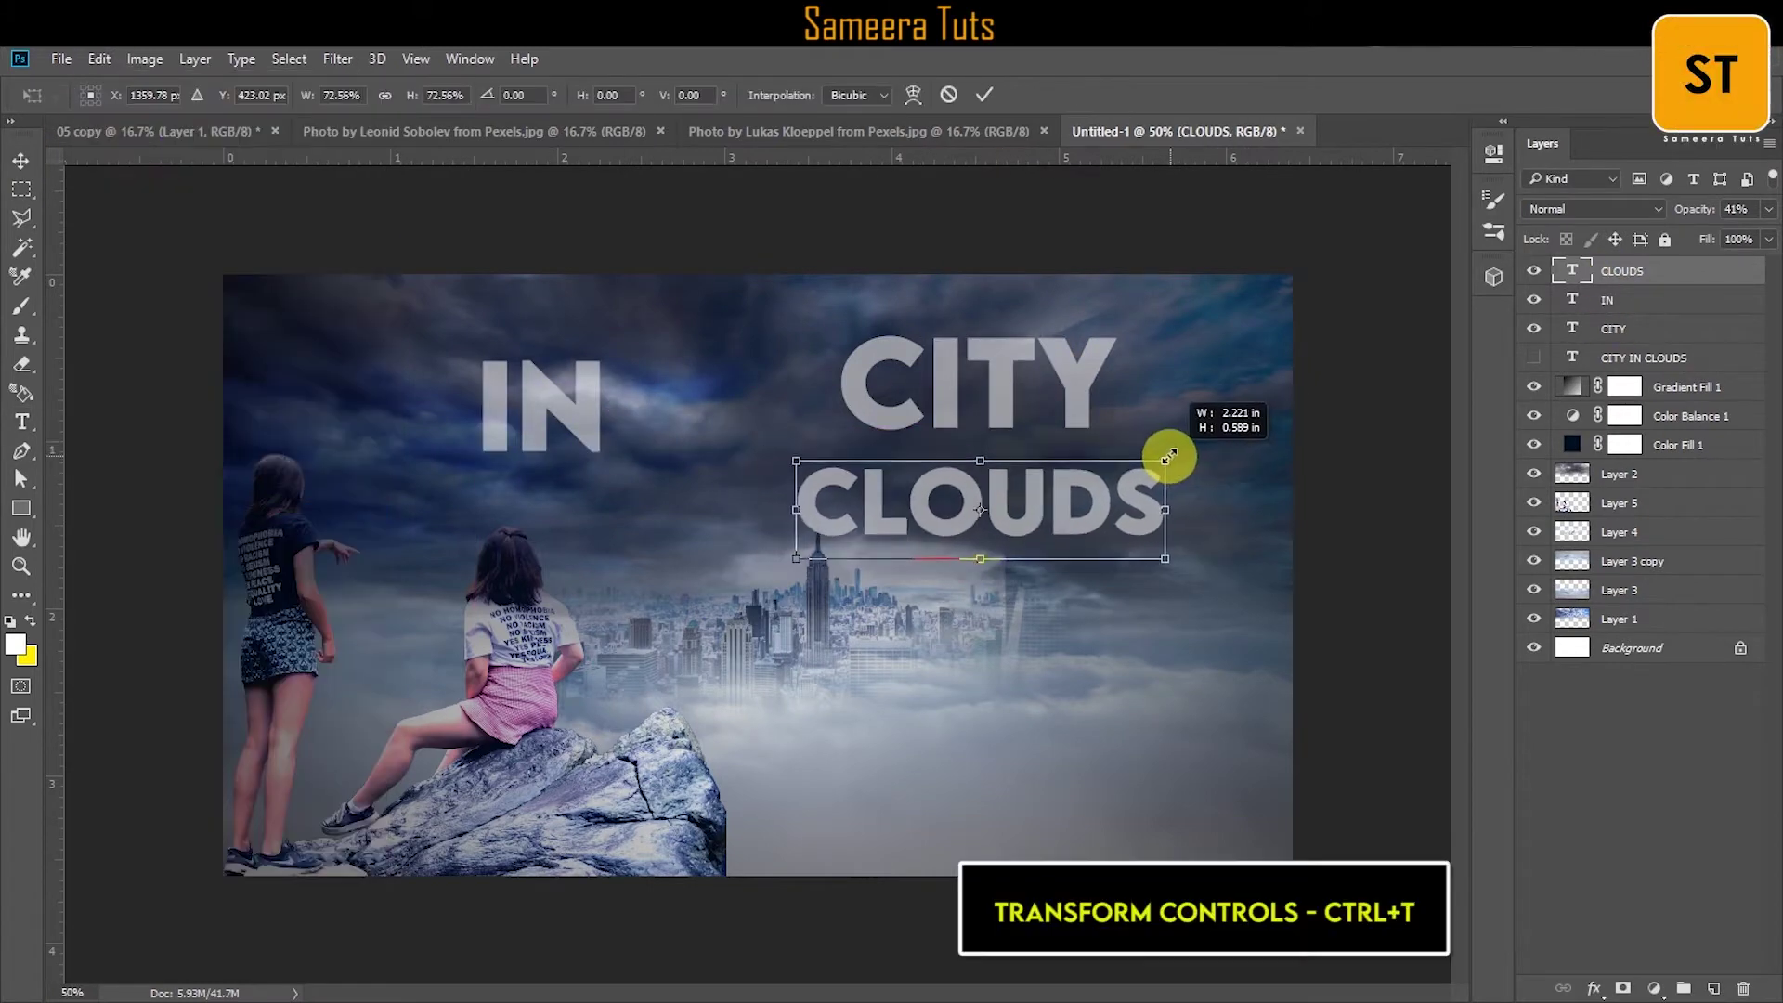
{"action": "left_click_drag", "start_coordinate": [1038, 506], "coordinate": [1055, 508]}
{"action": "key", "text": "Return"}
{"action": "left_click", "coordinate": [1616, 328]}
{"action": "left_click", "coordinate": [98, 59]}
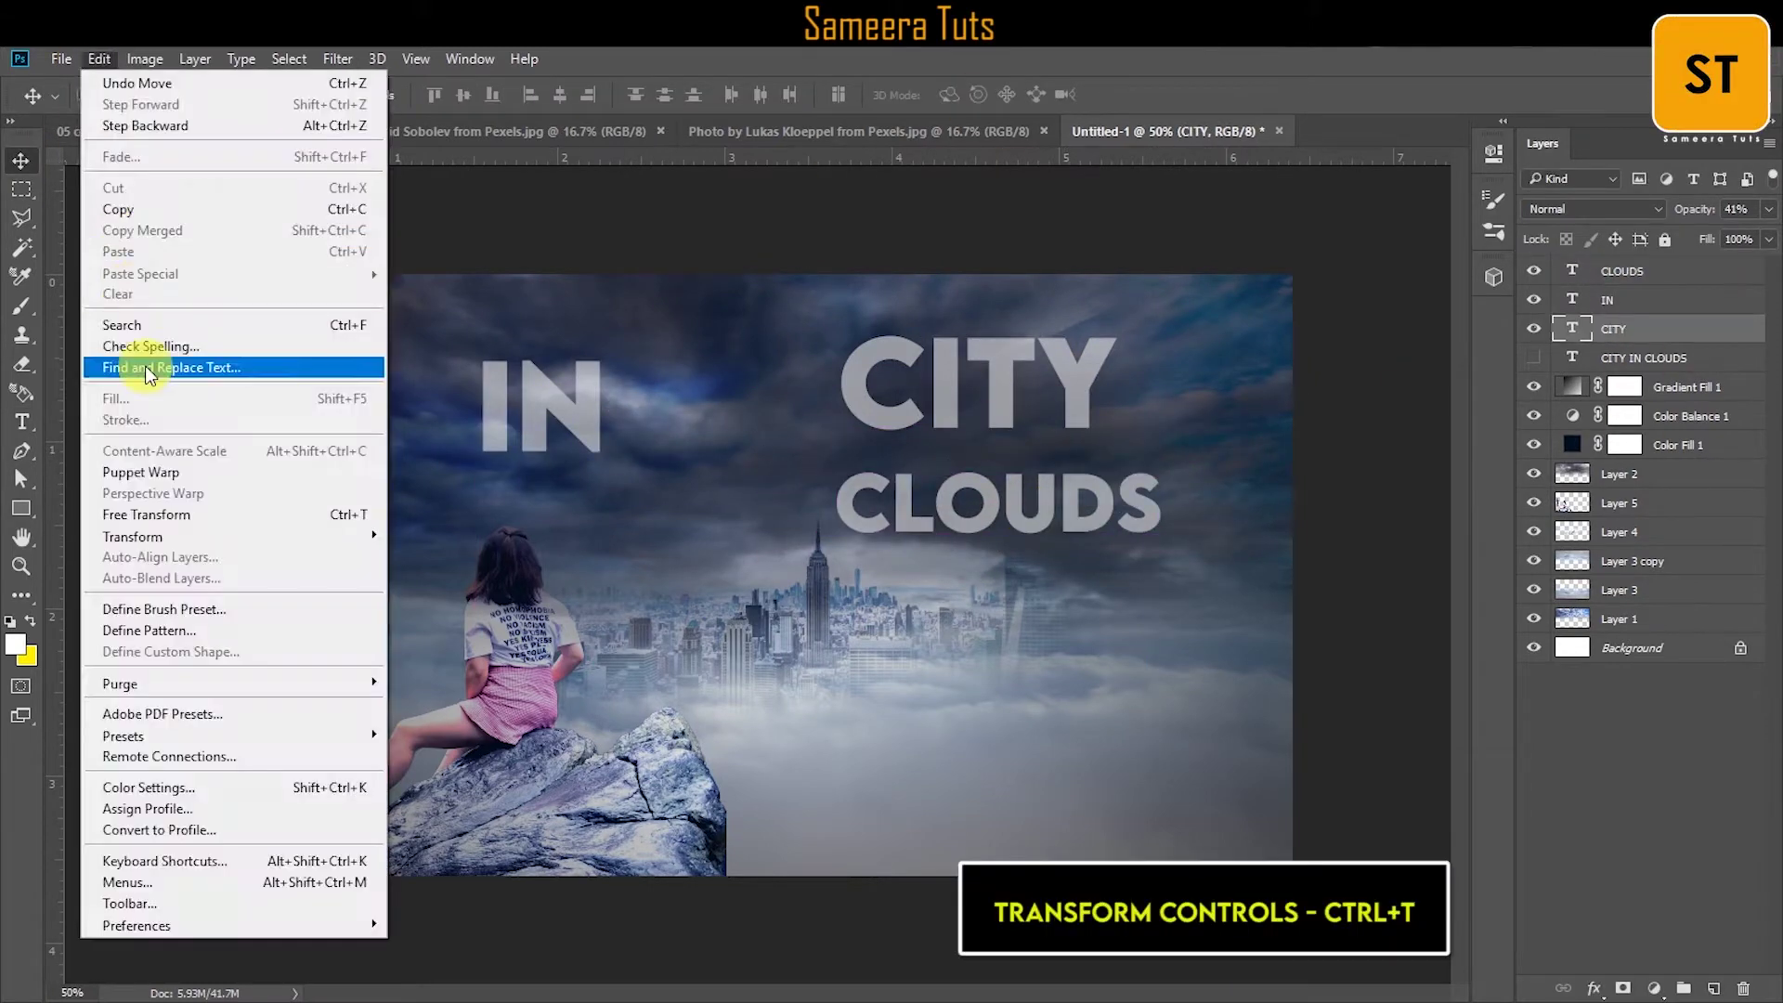
{"action": "left_click", "coordinate": [102, 366]}
{"action": "mouse_move", "coordinate": [1117, 334]}
{"action": "left_mouse_down"}
{"action": "mouse_move", "coordinate": [966, 409]}
{"action": "mouse_move", "coordinate": [922, 453]}
{"action": "left_mouse_up"}
{"action": "key", "text": "Return"}
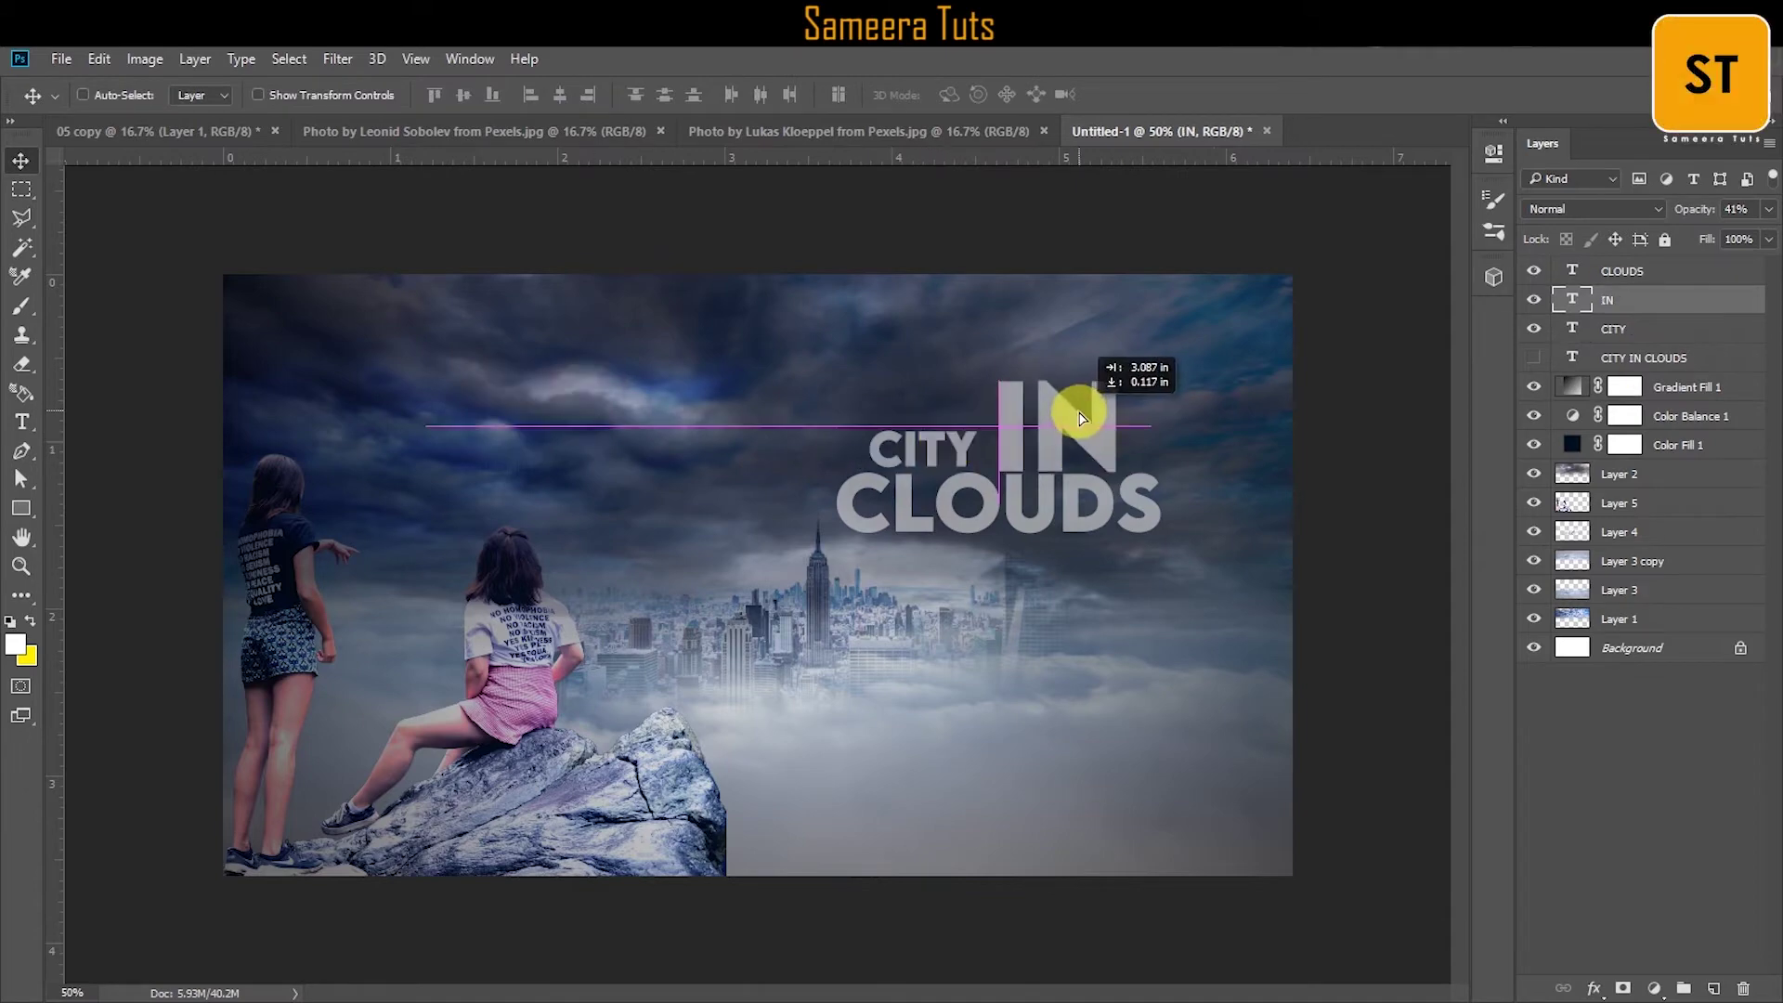
{"action": "left_click_drag", "start_coordinate": [1080, 418], "coordinate": [1068, 437]}
Shrink CLOUDS to fit under CITY IN.
{"action": "left_click", "coordinate": [1155, 533], "text": "ctrl"}
{"action": "key", "text": "ctrl+t"}
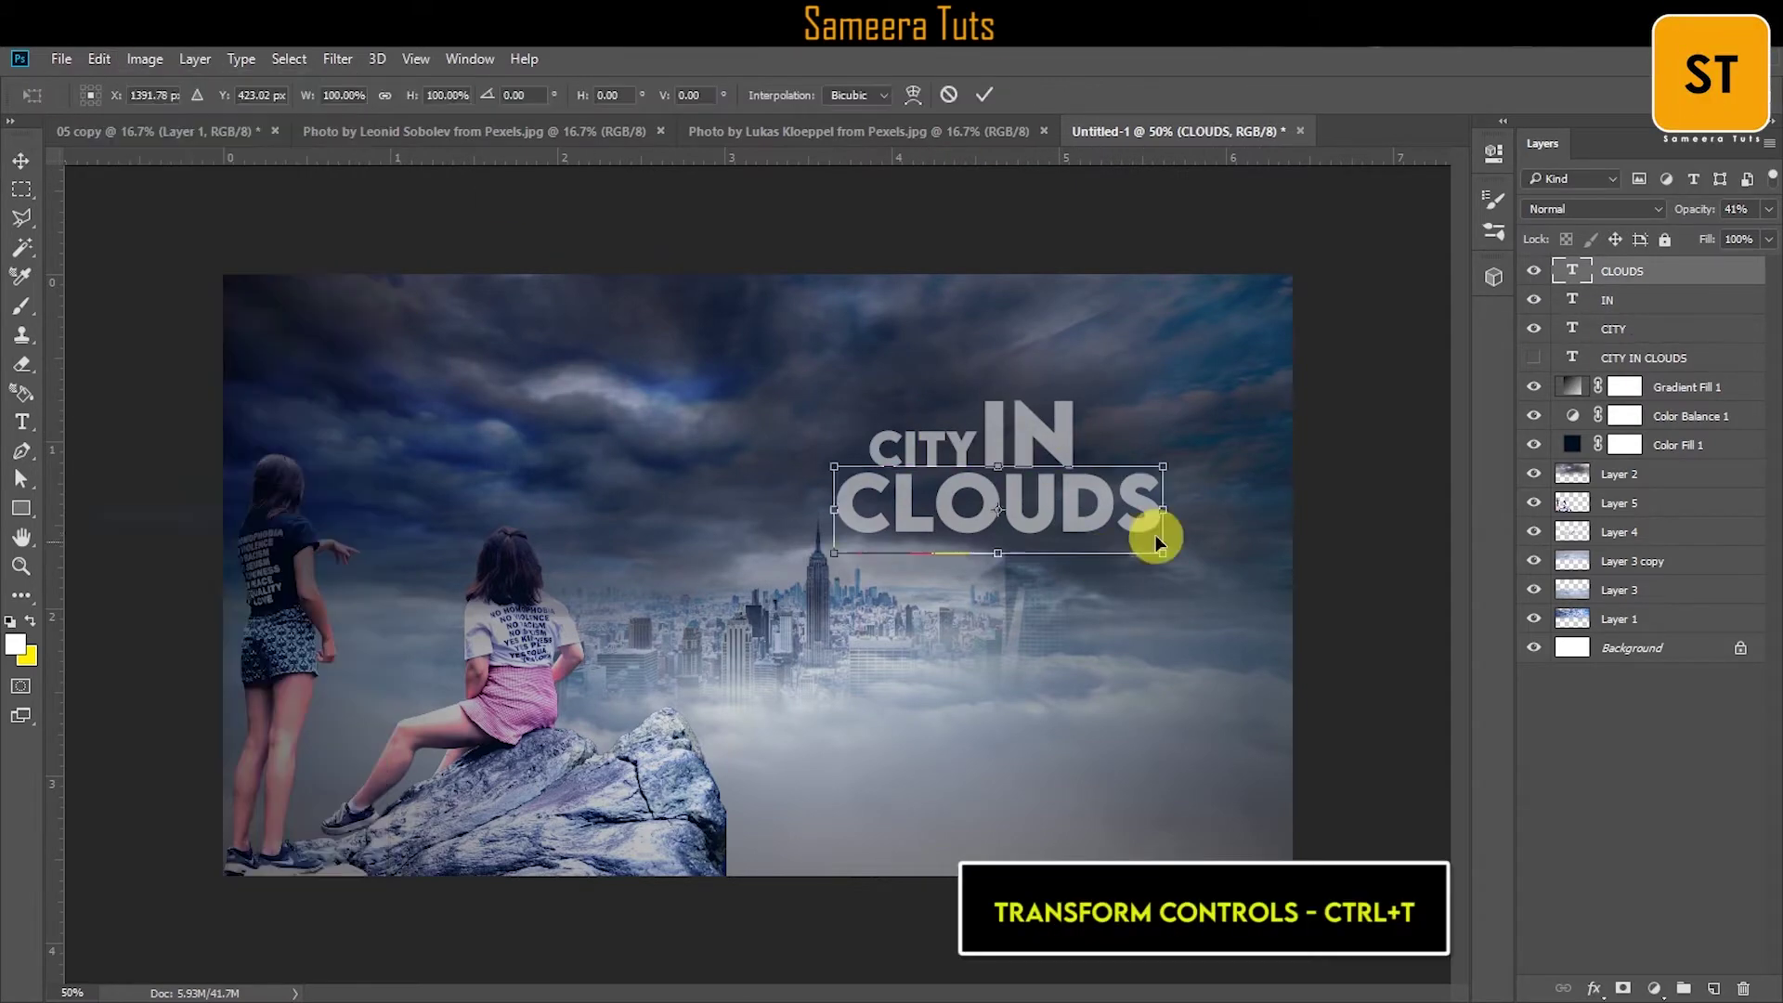
{"action": "left_click_drag", "start_coordinate": [1161, 549], "coordinate": [1067, 506]}
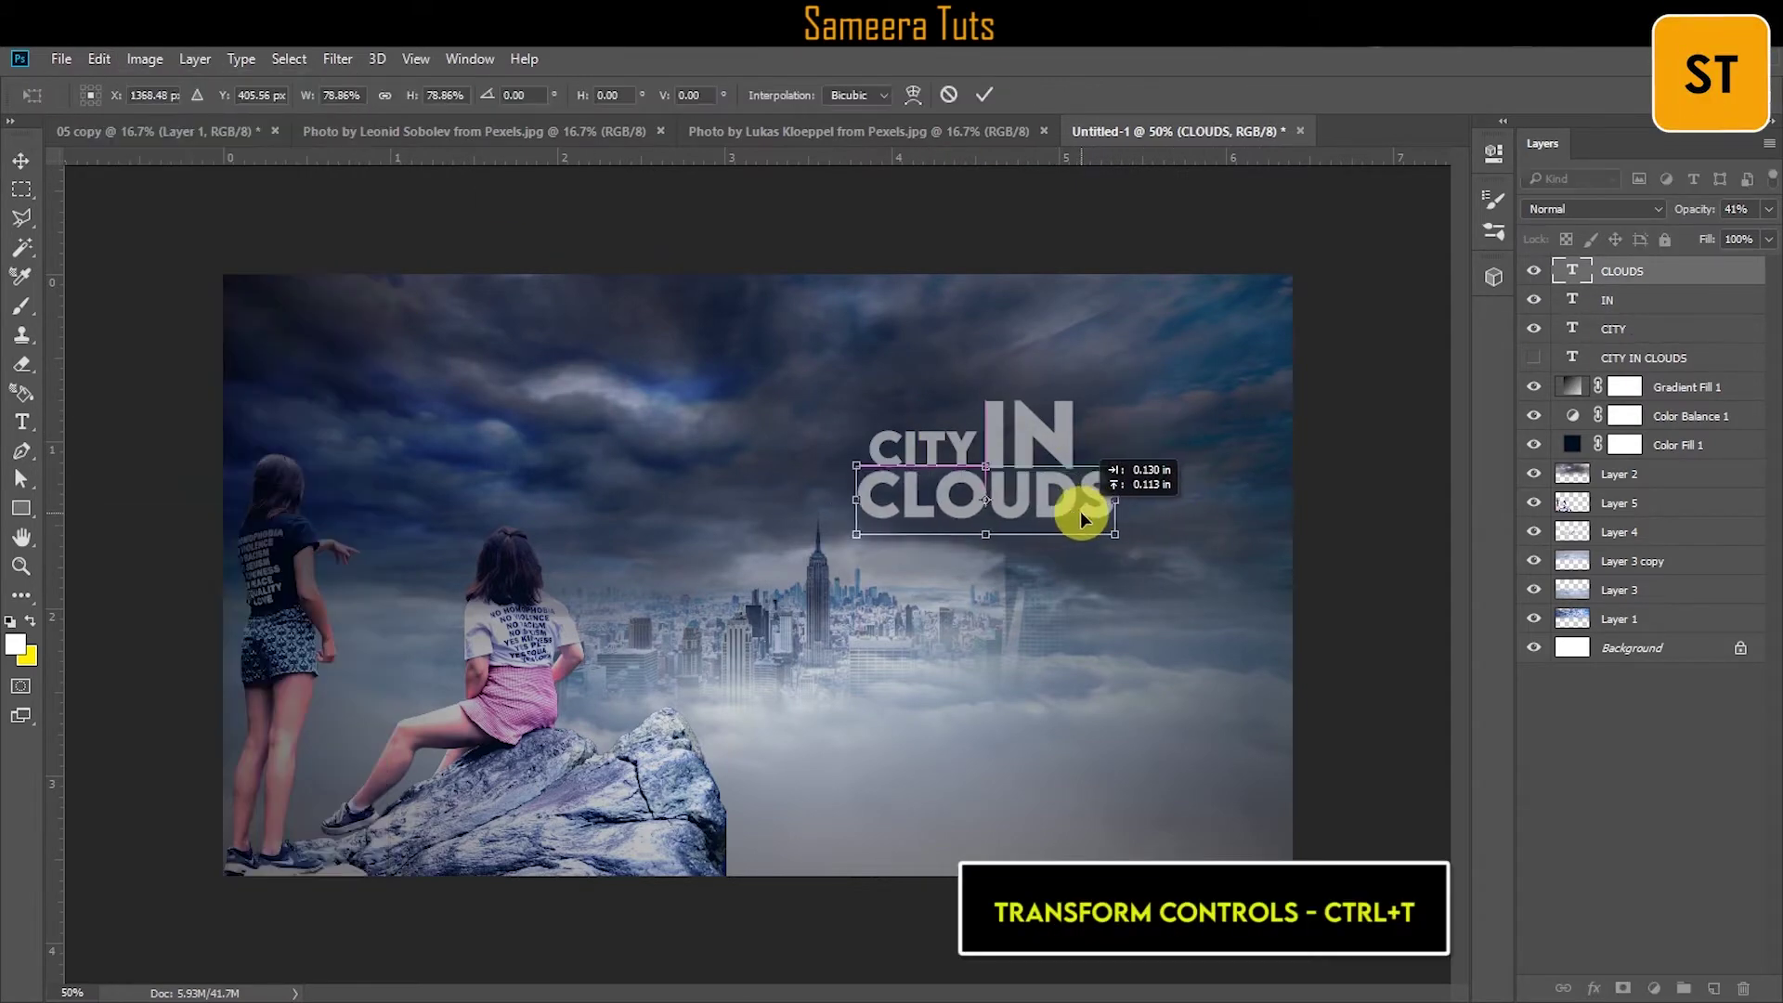
{"action": "left_click", "coordinate": [1001, 100]}
Group the three title layers, rename the group, and move the title down into the city.
{"action": "left_click", "coordinate": [1625, 327], "text": "shift"}
{"action": "key", "text": "ctrl+g"}
{"action": "double_click", "coordinate": [1615, 270]}
{"action": "type", "text": "Clou"}
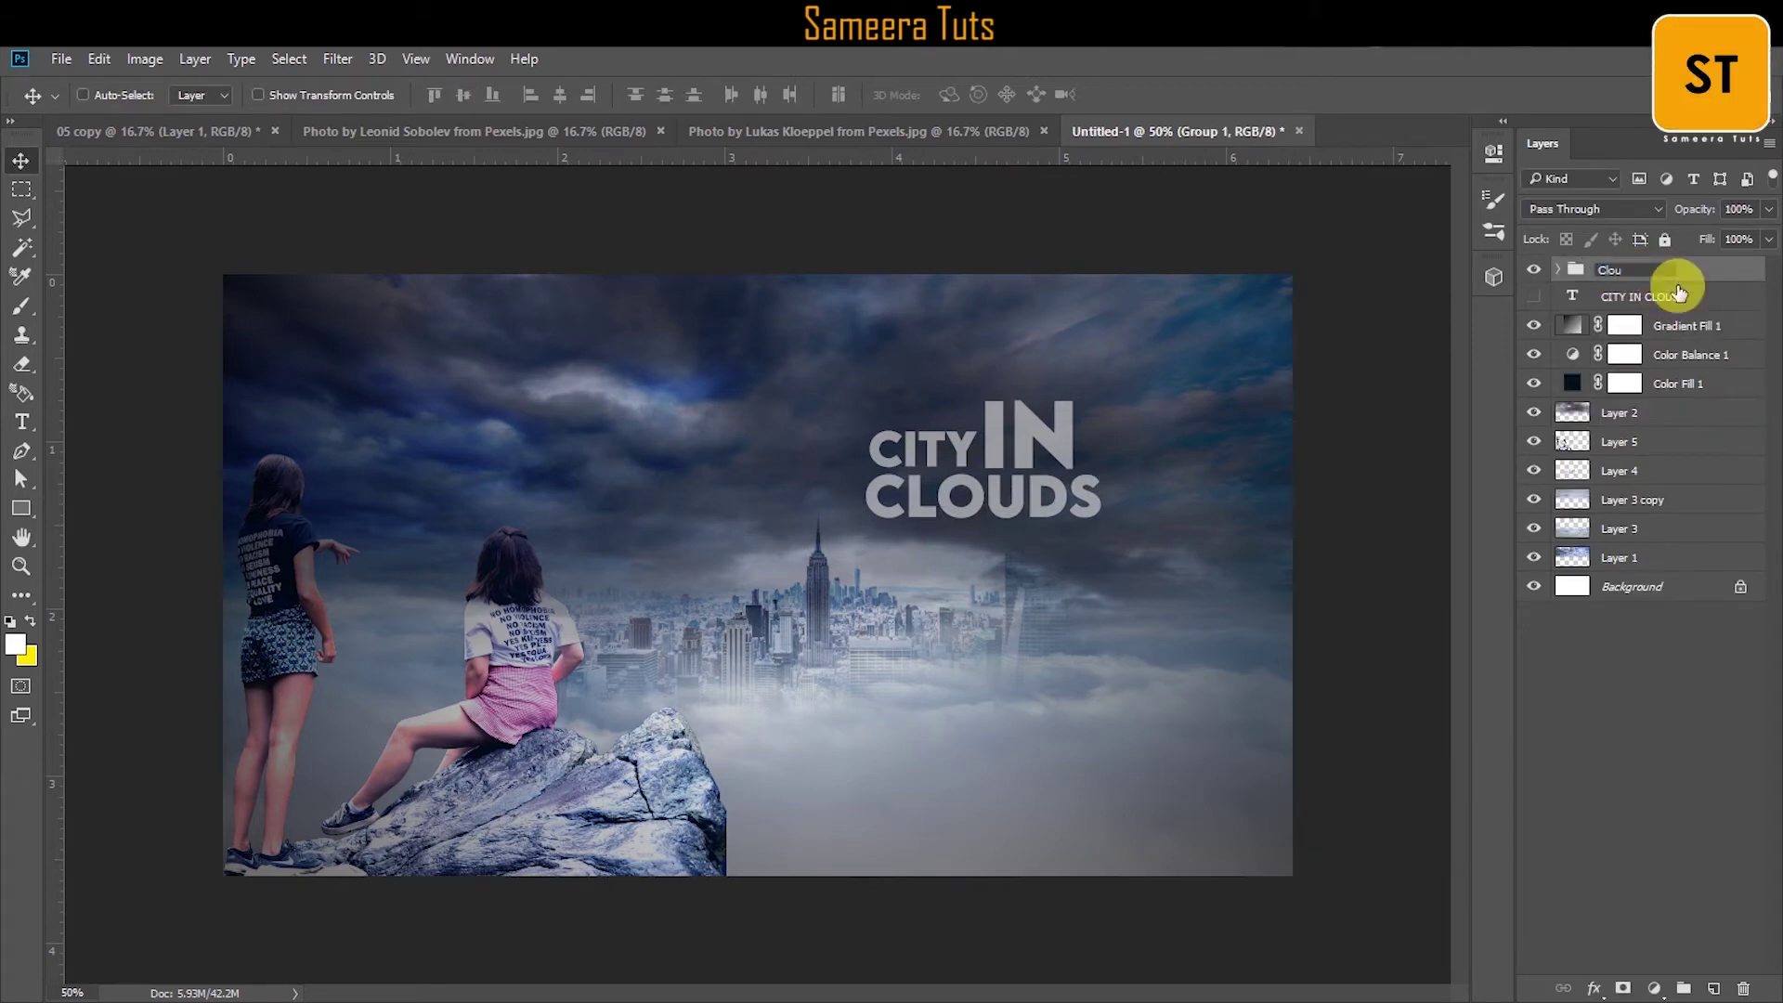
{"action": "mouse_move", "coordinate": [1096, 487]}
{"action": "left_mouse_down"}
{"action": "mouse_move", "coordinate": [998, 715]}
{"action": "mouse_move", "coordinate": [1177, 605]}
{"action": "mouse_move", "coordinate": [1054, 677]}
{"action": "left_mouse_up"}
Enlarge the title, set one word to full opacity, and lower the Text group to 66%.
{"action": "key", "text": "ctrl+t"}
{"action": "type", "text": "Text"}
{"action": "key", "text": "Return"}
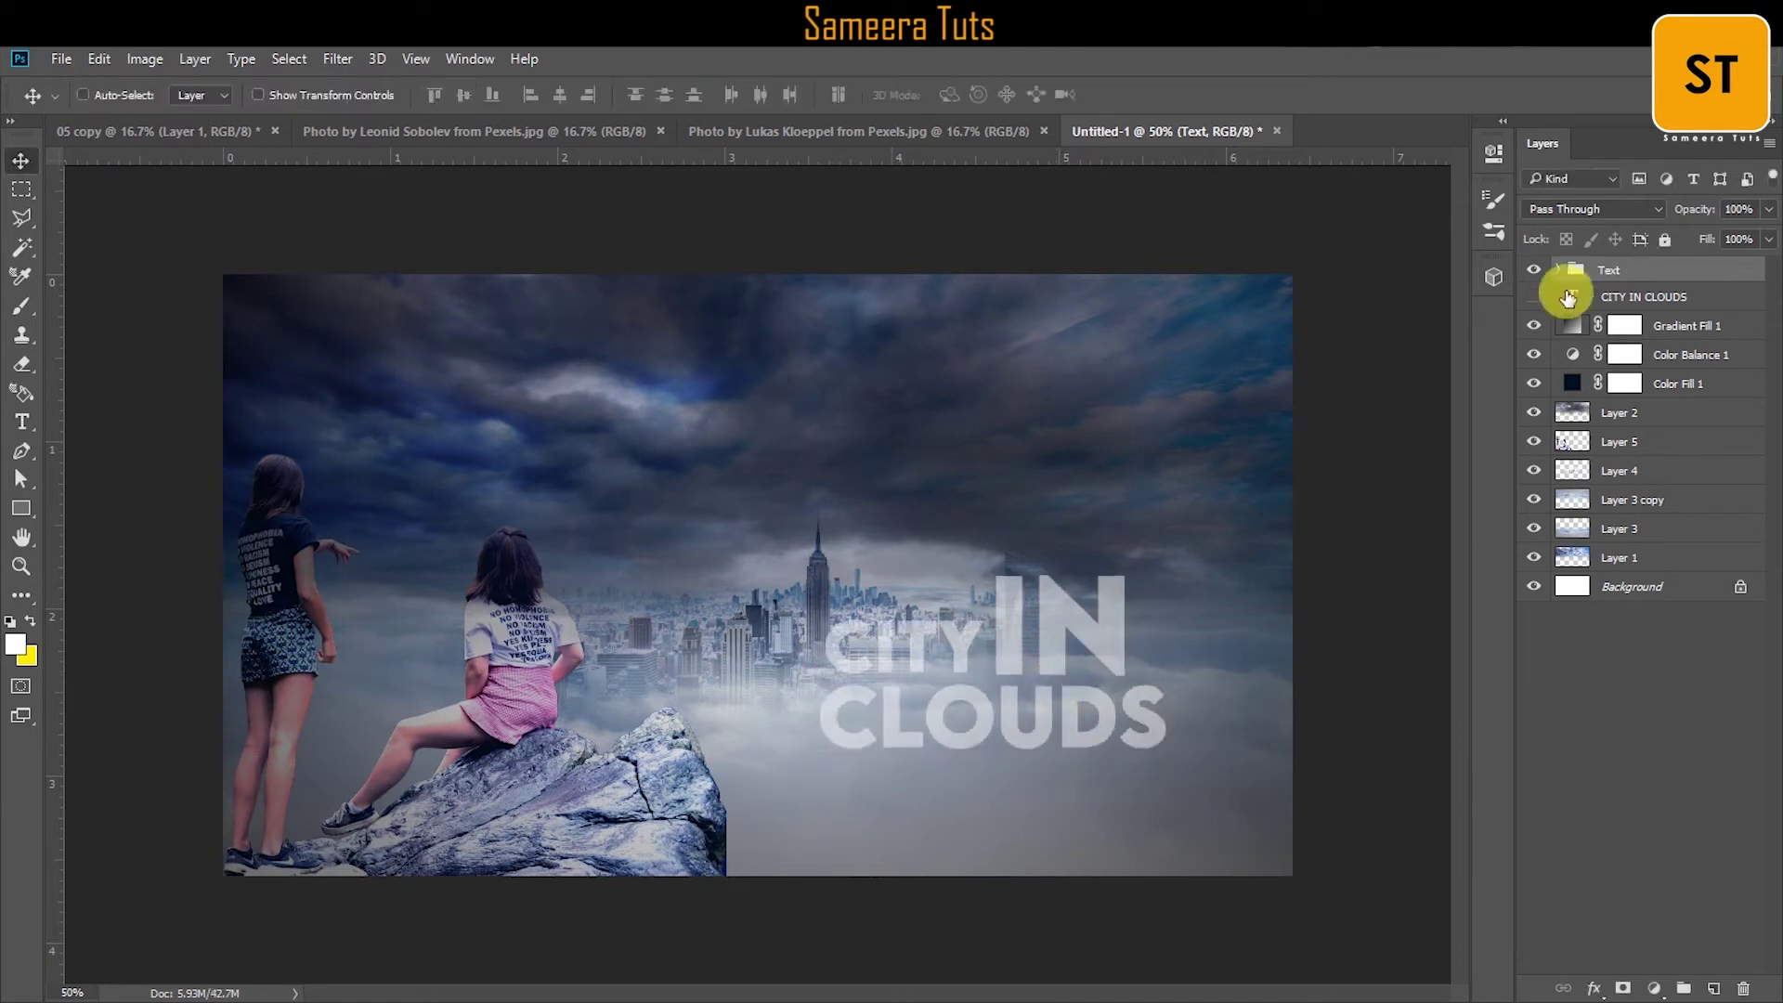
{"action": "left_click", "coordinate": [1559, 270]}
{"action": "left_click", "coordinate": [1640, 296]}
{"action": "left_click_drag", "start_coordinate": [1769, 209], "coordinate": [1755, 239]}
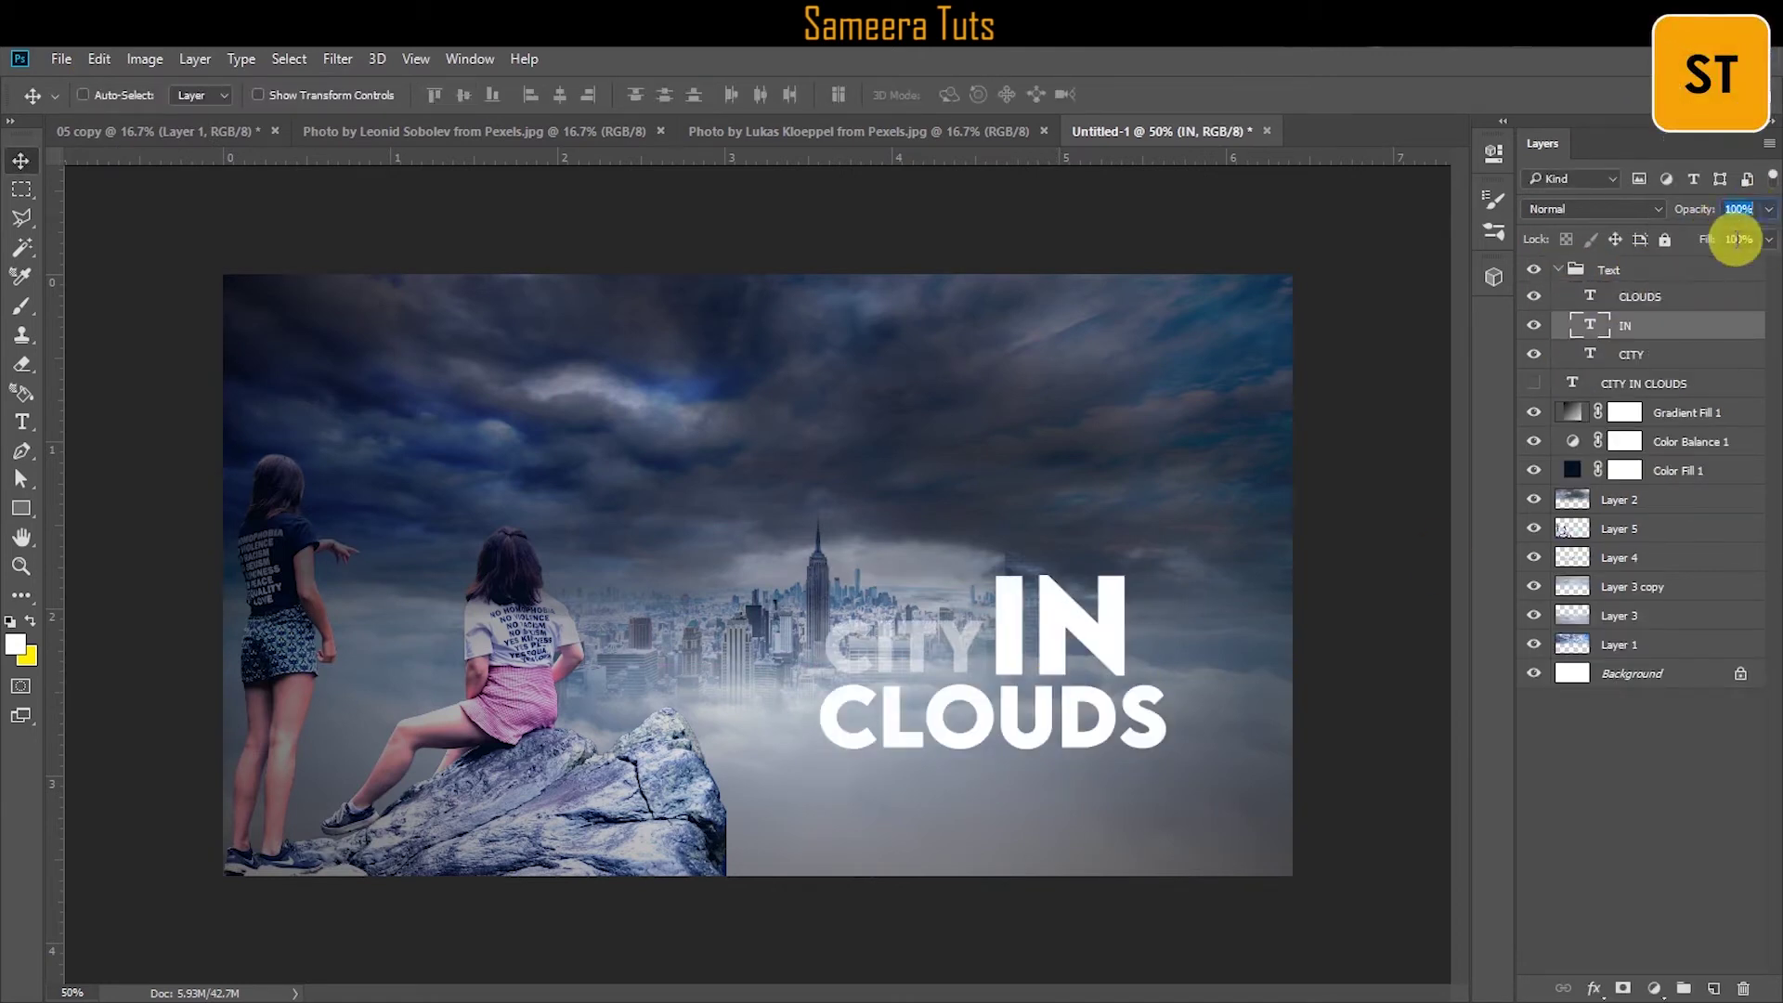
{"action": "key", "text": "Return"}
{"action": "left_click", "coordinate": [1559, 270]}
{"action": "left_click_drag", "start_coordinate": [1769, 243], "coordinate": [1739, 238]}
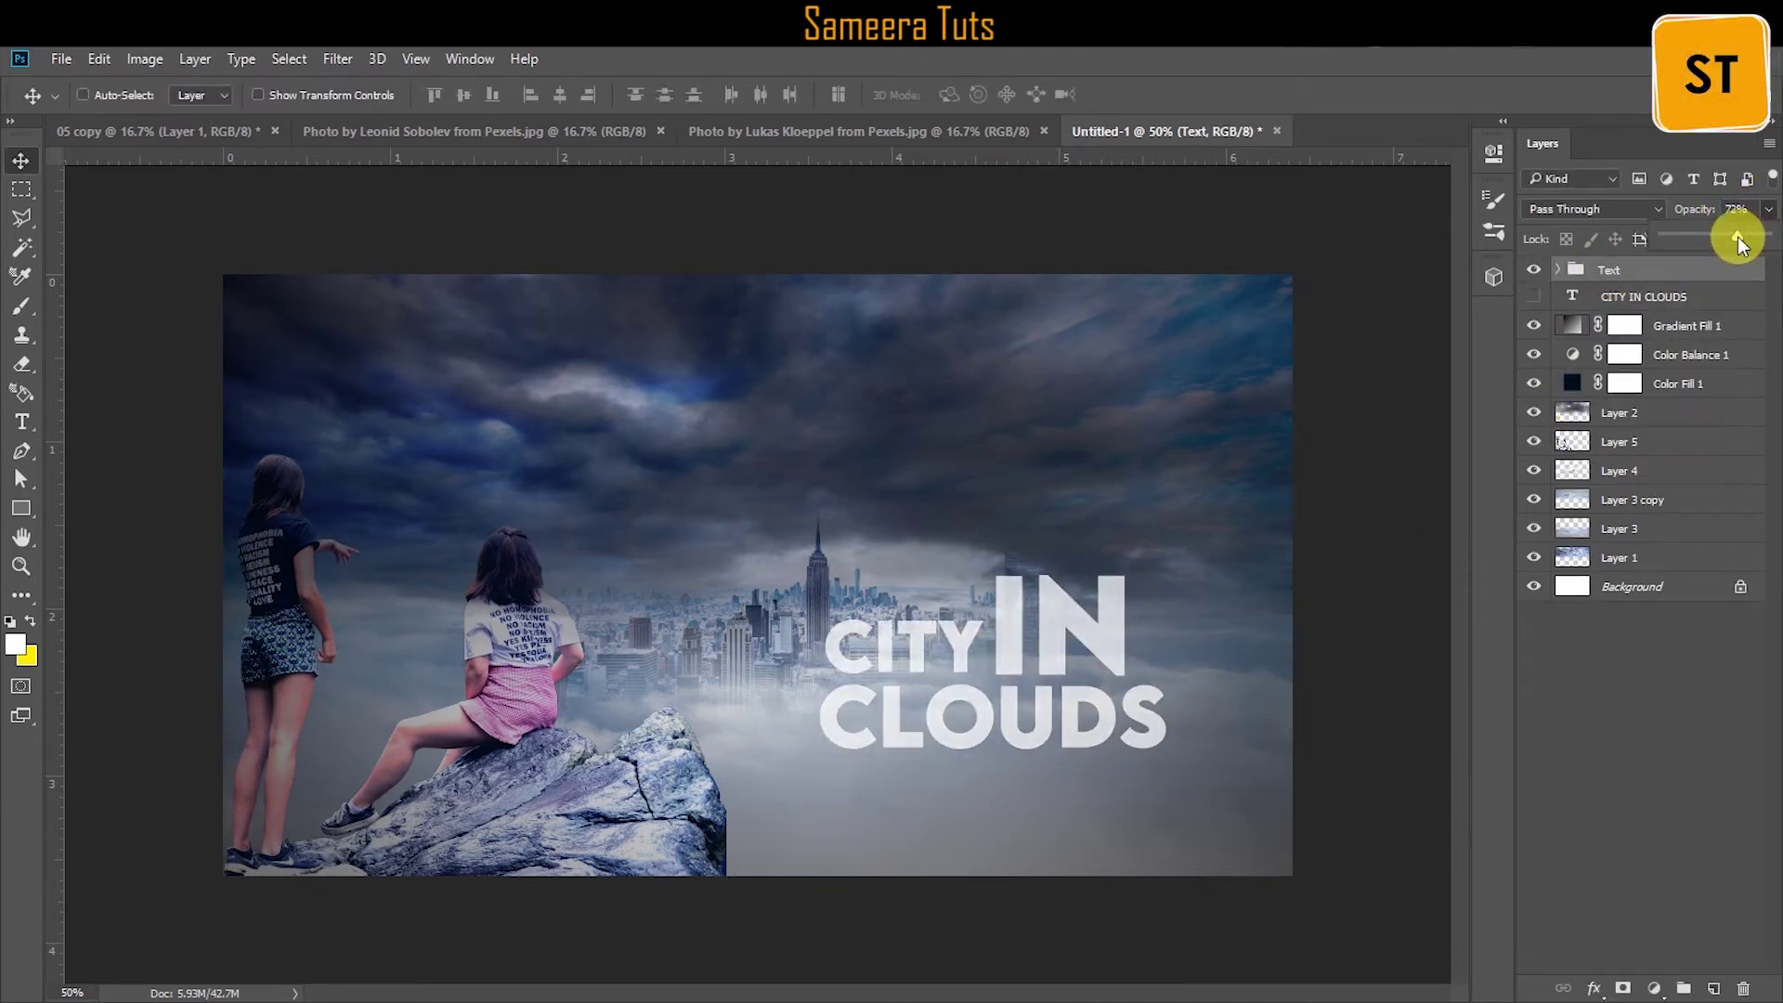
Duplicate the Text group, merge the copy into one layer, and offset it down-right.
{"action": "right_click", "coordinate": [1657, 269]}
{"action": "left_click", "coordinate": [1512, 334]}
{"action": "key", "text": "Return"}
{"action": "right_click", "coordinate": [1630, 269]}
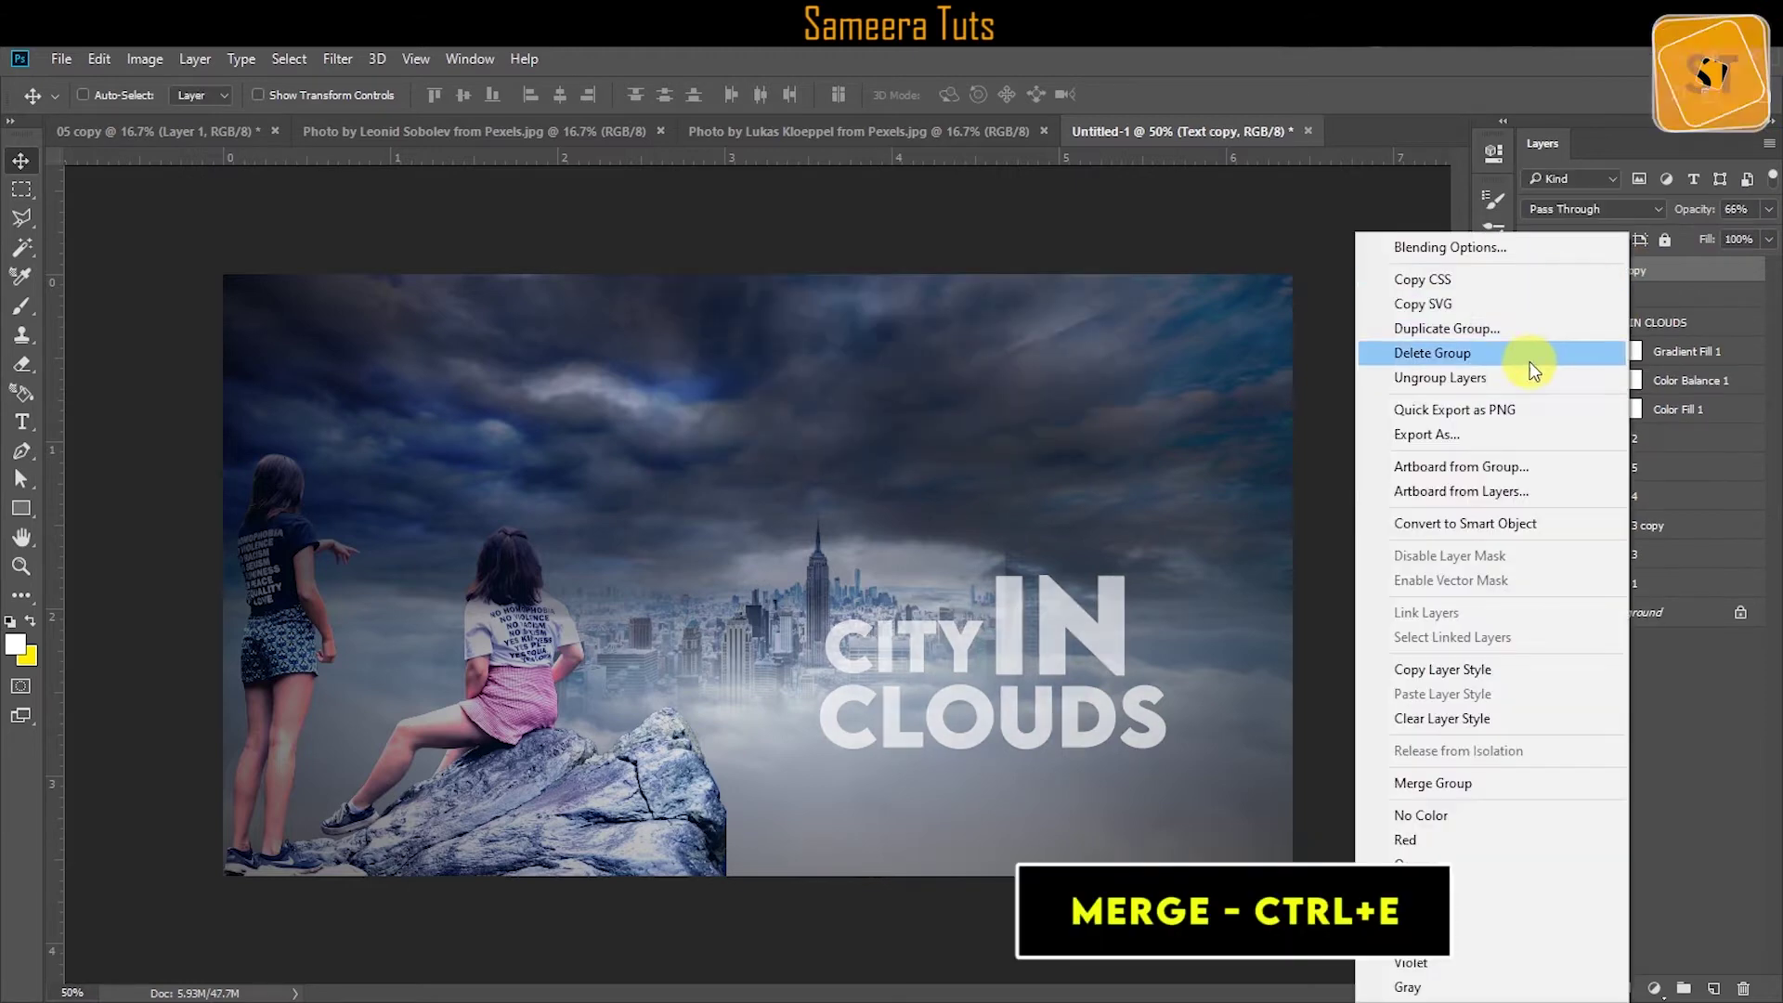
{"action": "left_click", "coordinate": [1433, 782]}
{"action": "key", "text": "e"}
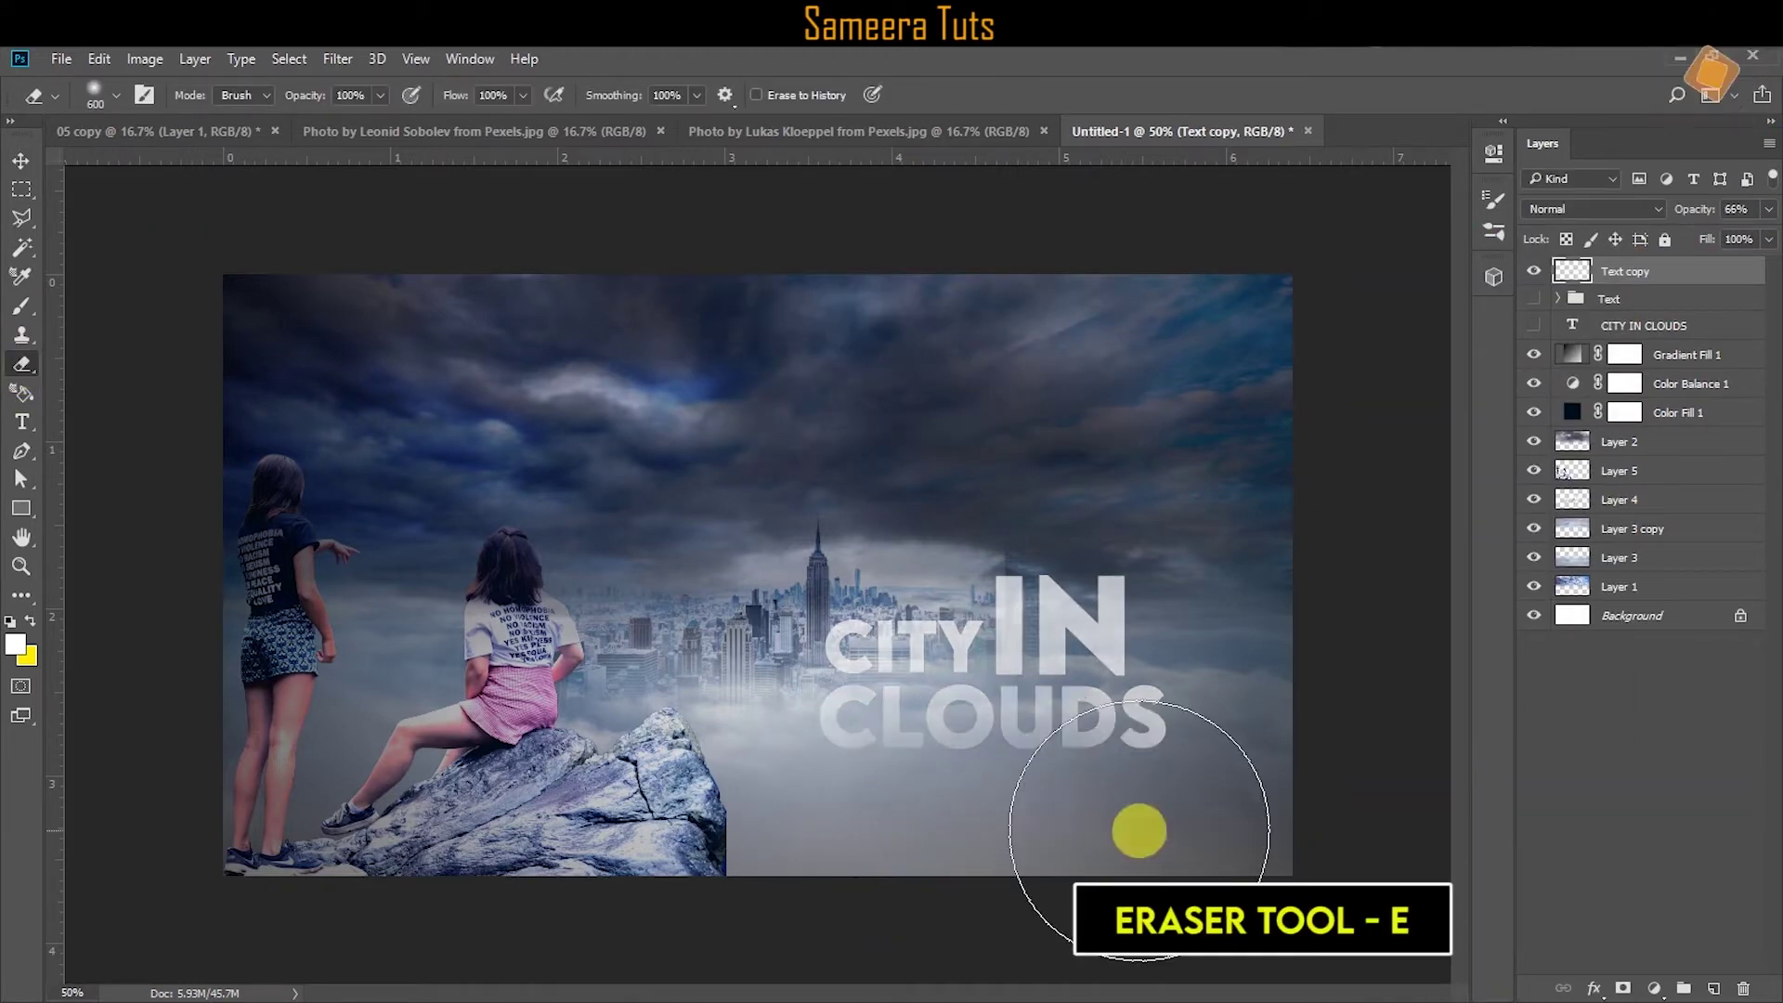
{"action": "left_click", "coordinate": [21, 160]}
{"action": "left_click_drag", "start_coordinate": [1102, 696], "coordinate": [1130, 743]}
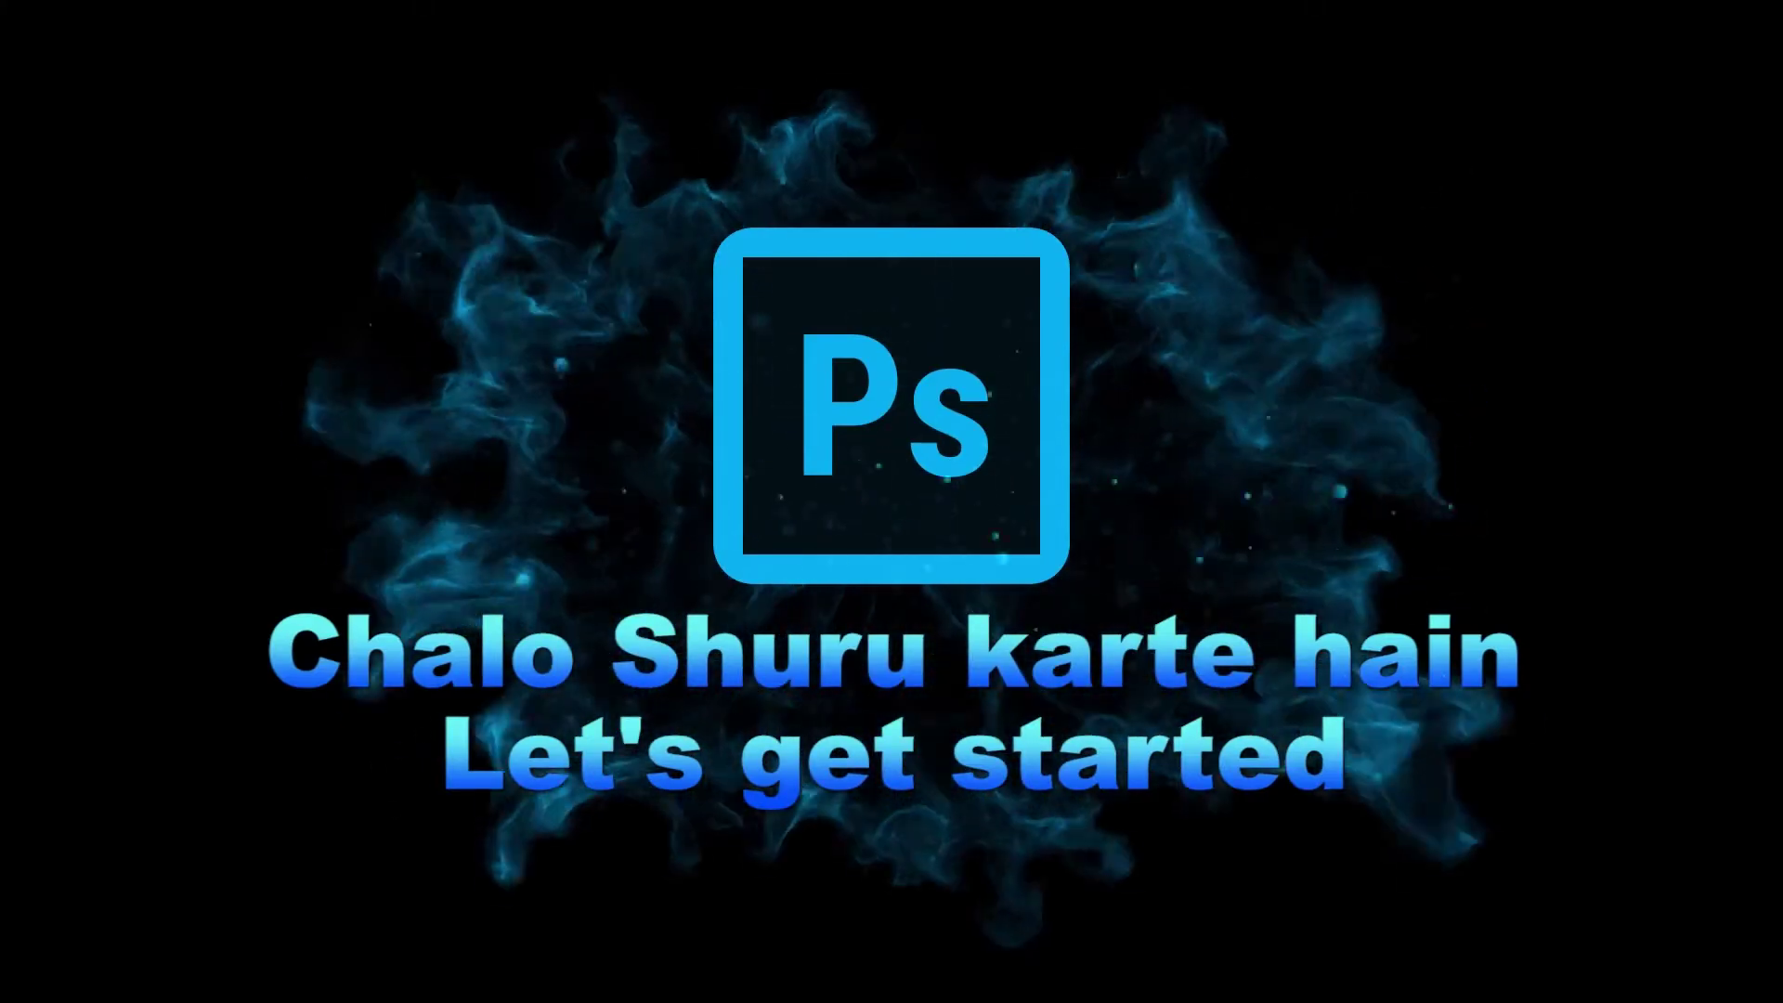
{"action": "scroll", "coordinate": [959, 390], "scroll_direction": "up", "scroll_amount": 3}
Unlock the city photo layer and put a new black-filled layer beneath it.
{"action": "scroll", "coordinate": [959, 418], "scroll_direction": "up", "scroll_amount": 3}
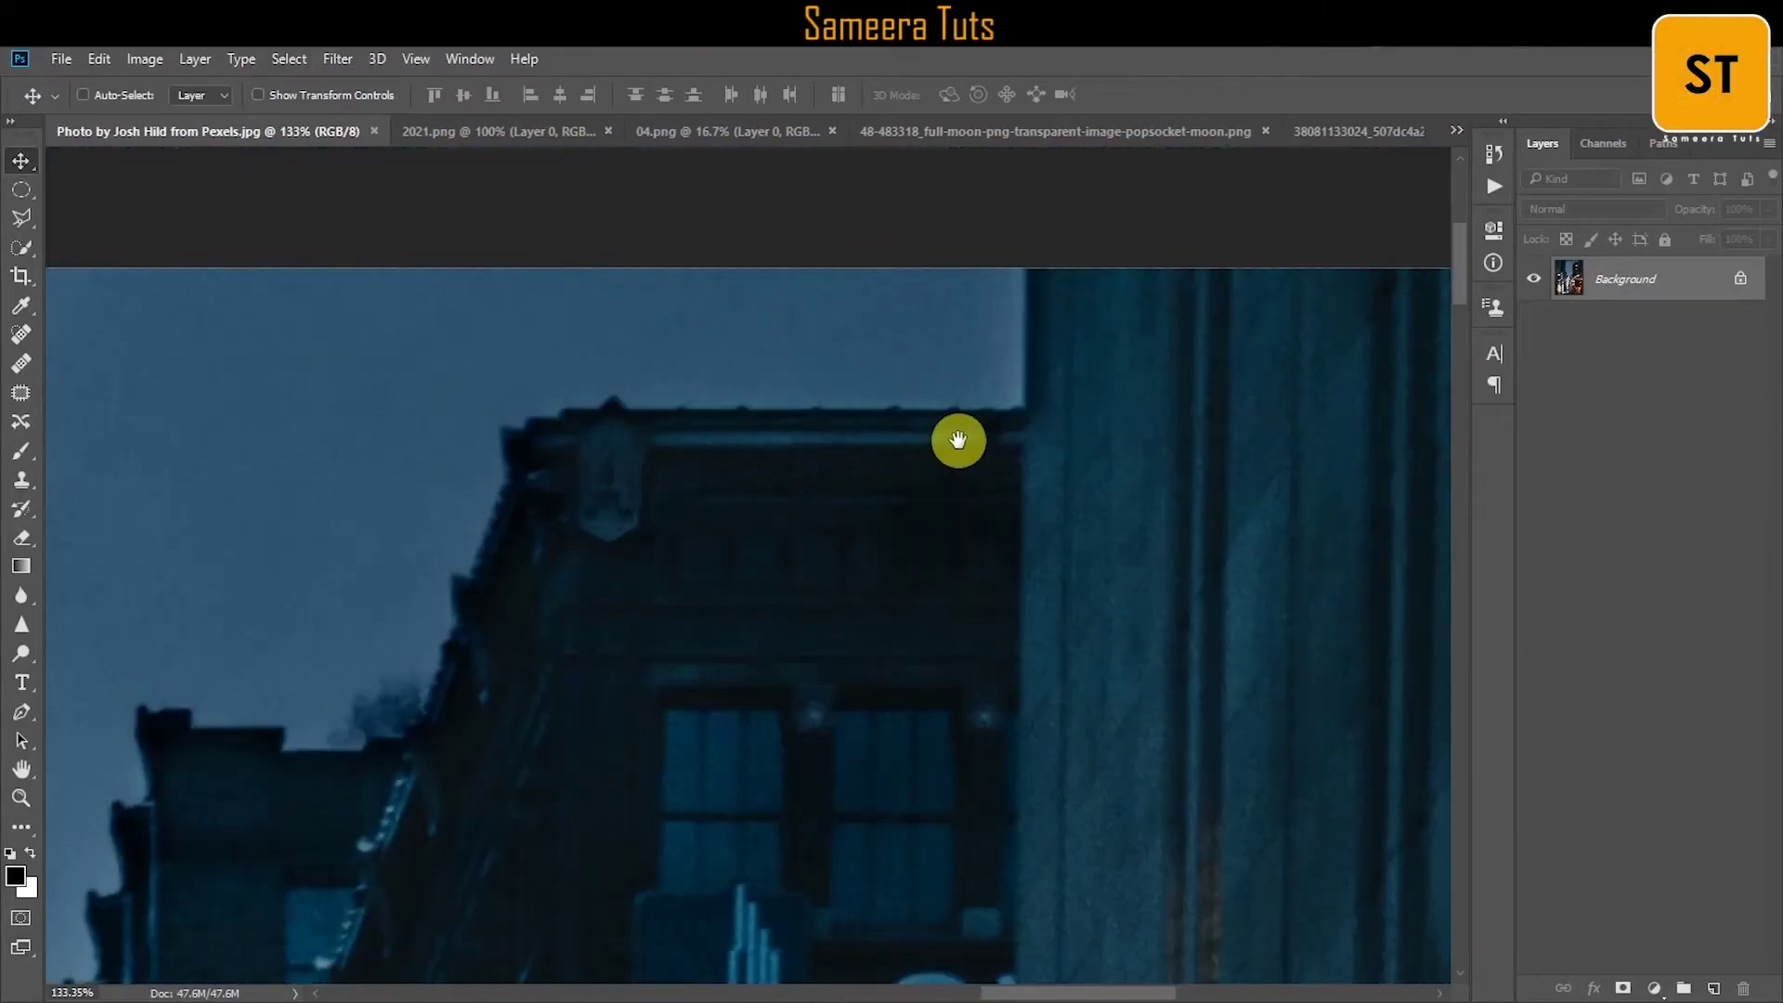
{"action": "scroll", "coordinate": [959, 437], "scroll_direction": "up", "scroll_amount": 2}
{"action": "left_click", "coordinate": [1713, 986]}
{"action": "left_click", "coordinate": [1740, 322]}
{"action": "left_click_drag", "start_coordinate": [1579, 325], "coordinate": [1628, 279]}
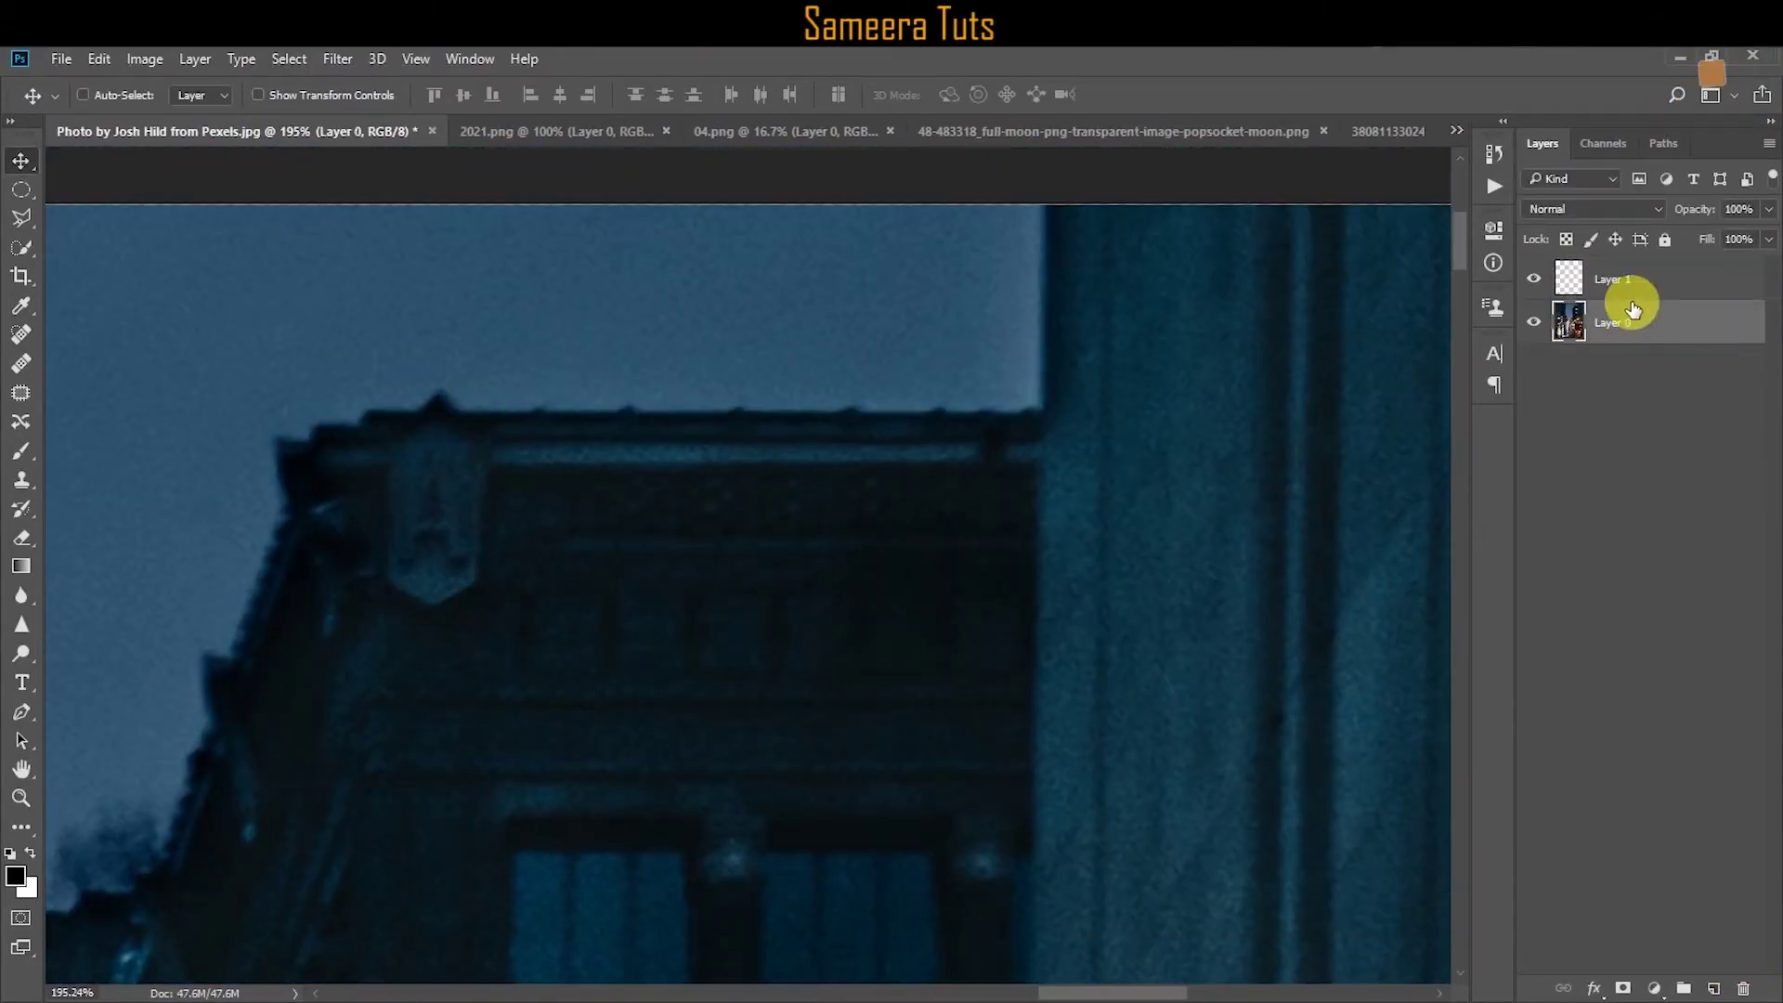
{"action": "left_click", "coordinate": [15, 876]}
{"action": "key", "text": "Return"}
{"action": "key", "text": "alt+BackSpace"}
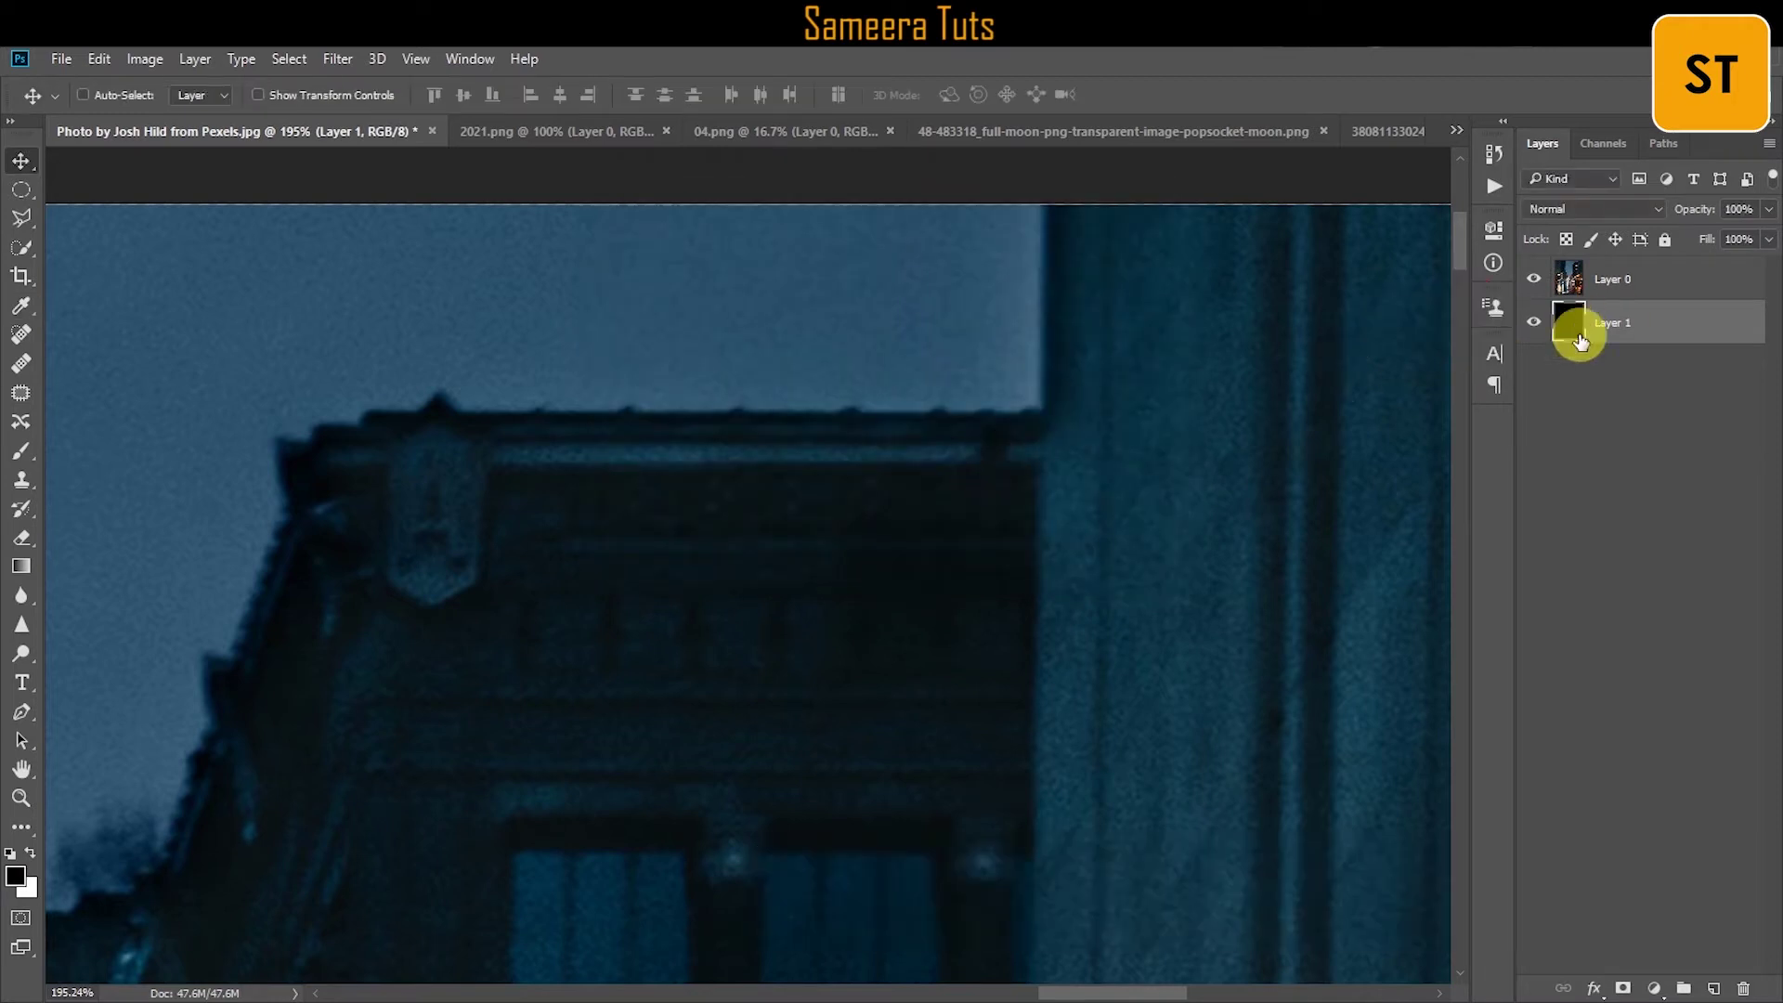
Add a layer mask to the city photo and brush black over the sky along the roof edges.
{"action": "left_click", "coordinate": [1622, 986]}
{"action": "left_click", "coordinate": [17, 873]}
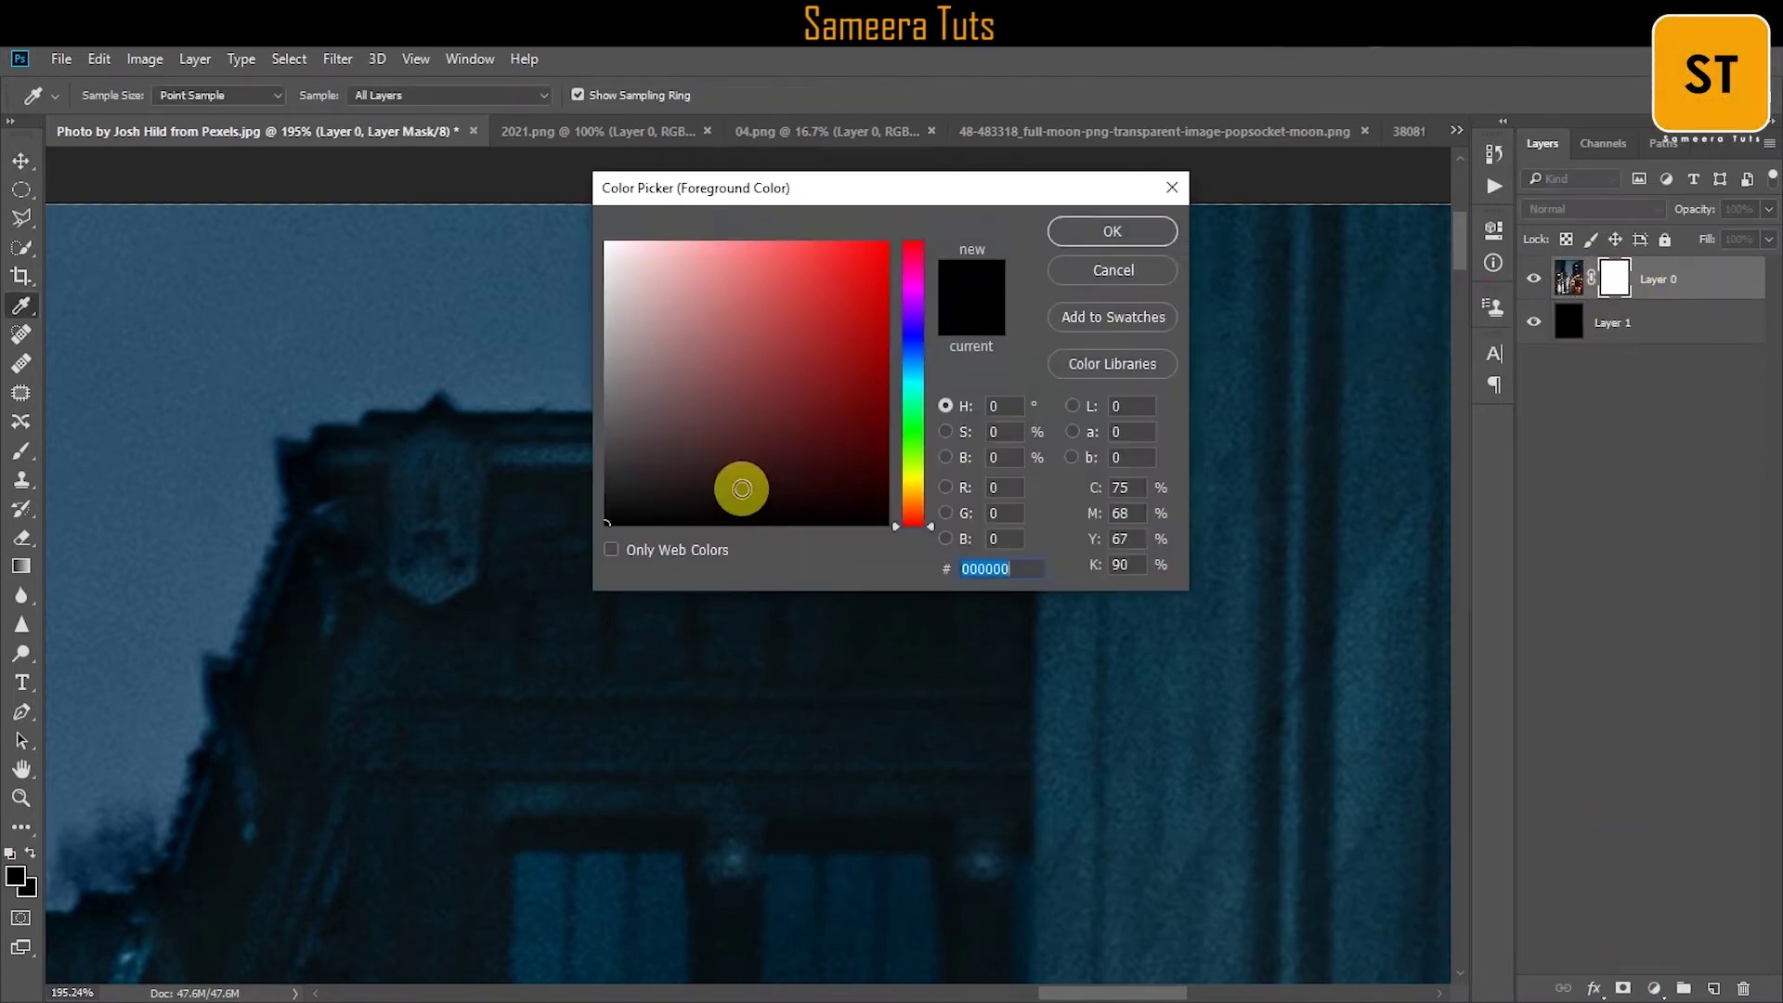
{"action": "left_click", "coordinate": [1085, 234]}
{"action": "left_click", "coordinate": [20, 452]}
{"action": "scroll", "coordinate": [1025, 398], "scroll_direction": "up", "scroll_amount": 1}
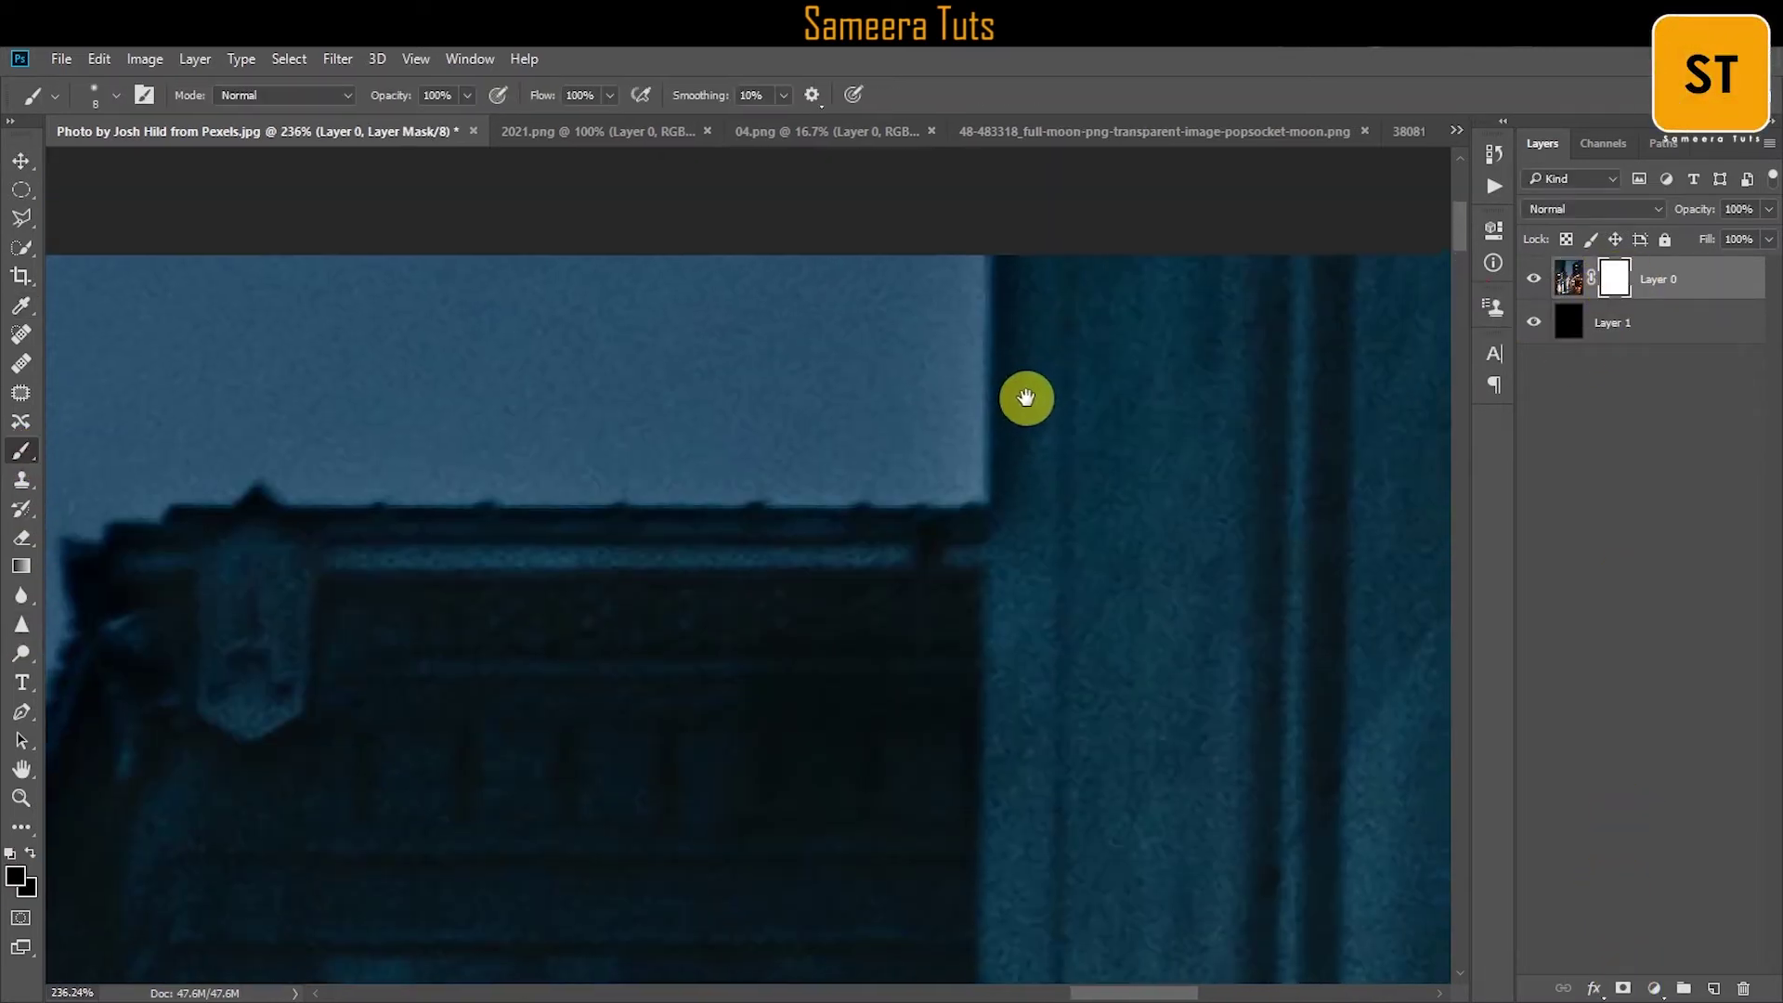
{"action": "left_click_drag", "start_coordinate": [475, 508], "coordinate": [619, 536]}
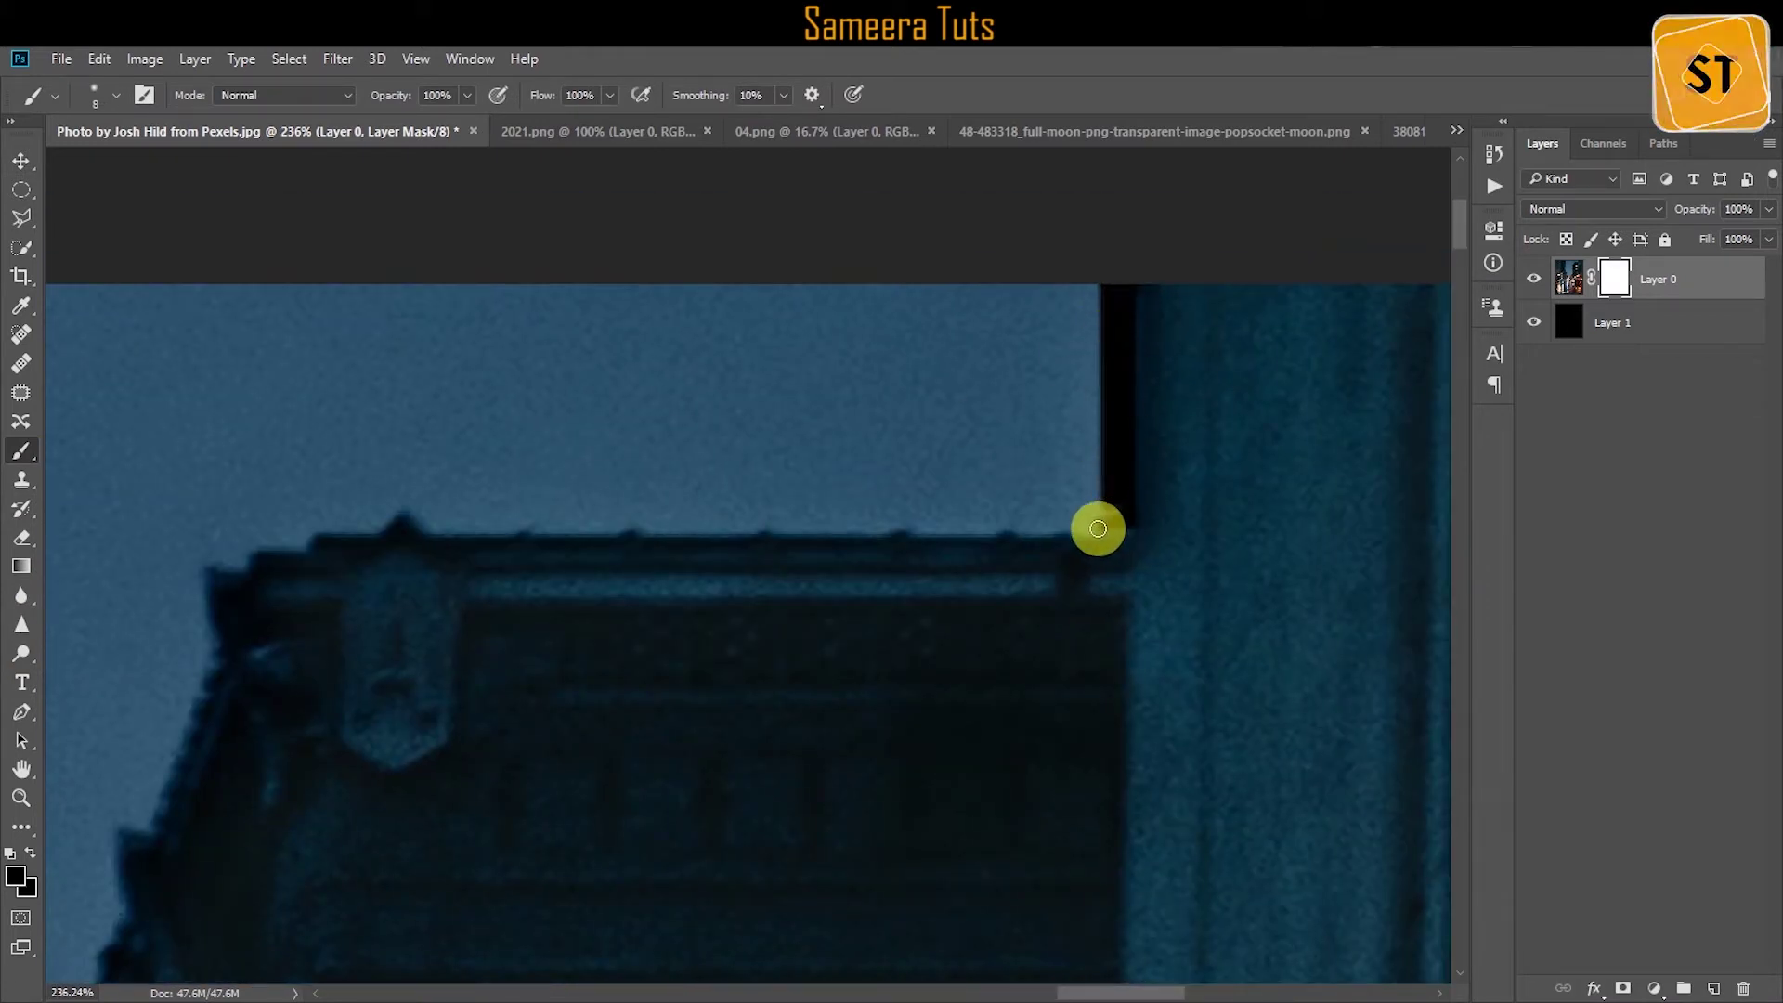
{"action": "mouse_move", "coordinate": [747, 528]}
{"action": "left_mouse_down"}
{"action": "mouse_move", "coordinate": [1134, 509]}
{"action": "mouse_move", "coordinate": [1088, 486]}
{"action": "mouse_move", "coordinate": [1134, 456]}
{"action": "mouse_move", "coordinate": [1090, 395]}
{"action": "left_mouse_up"}
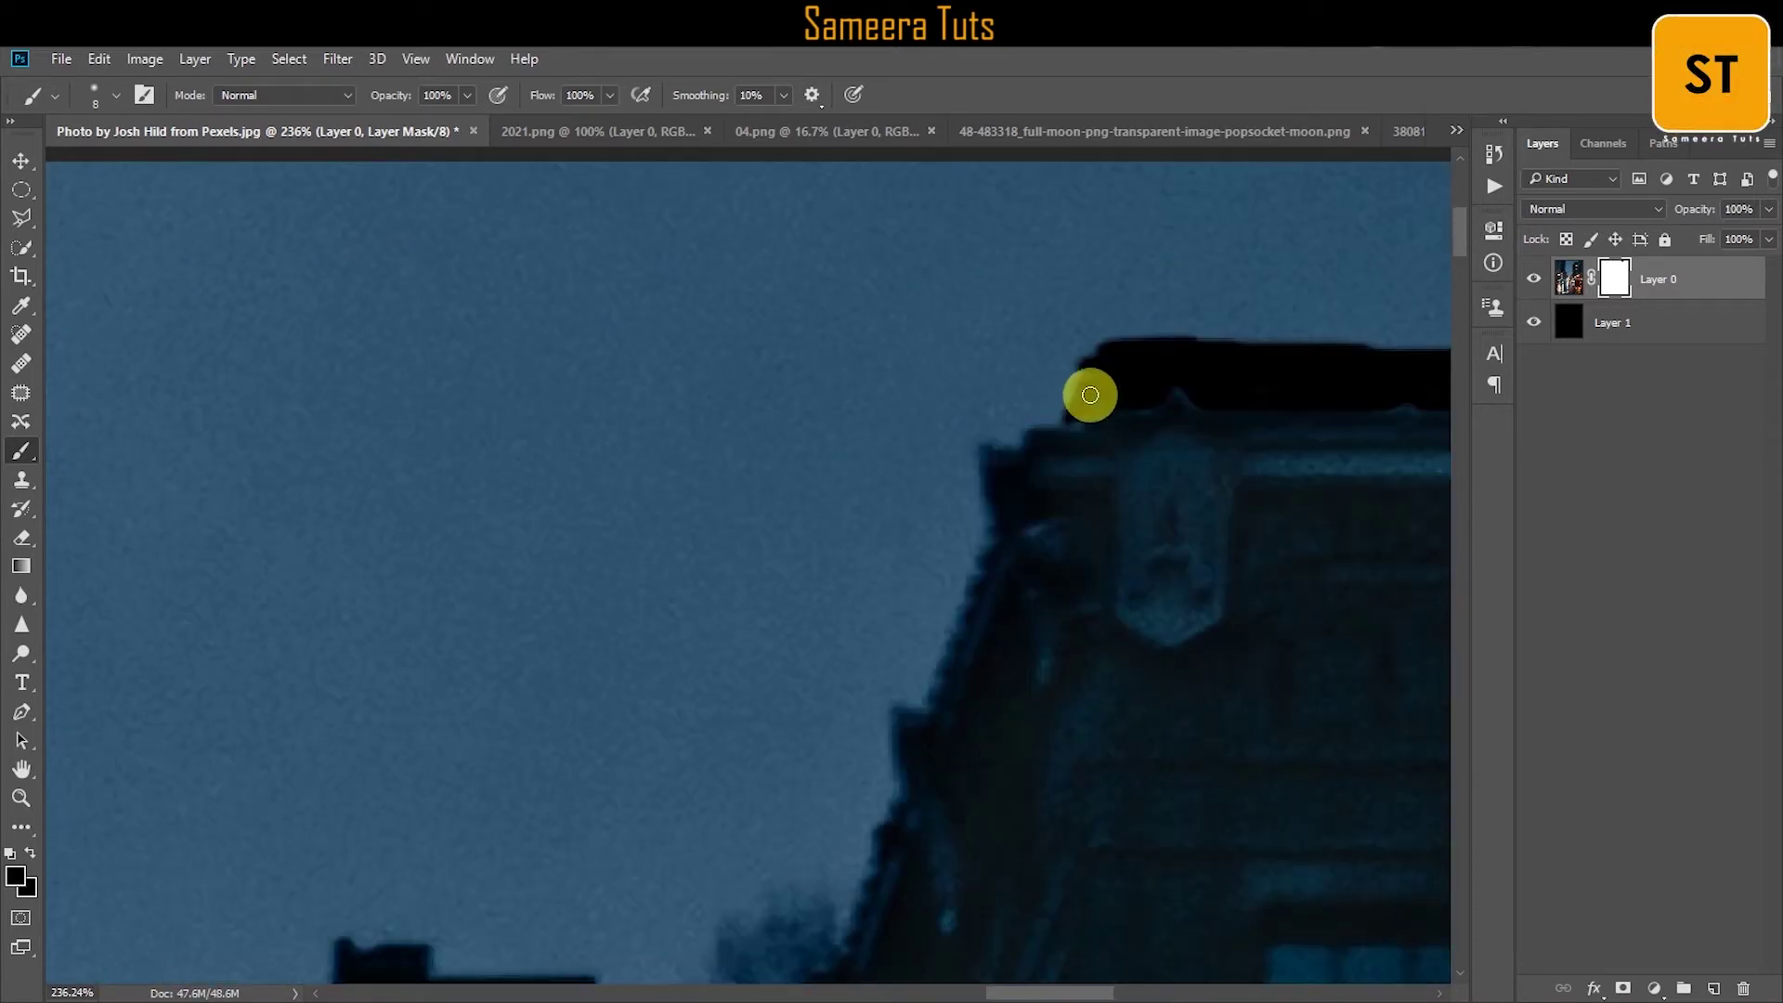
{"action": "scroll", "coordinate": [839, 465], "scroll_direction": "down", "scroll_amount": 5}
{"action": "mouse_move", "coordinate": [839, 465]}
{"action": "left_mouse_down"}
{"action": "mouse_move", "coordinate": [701, 696]}
{"action": "mouse_move", "coordinate": [848, 287]}
{"action": "mouse_move", "coordinate": [885, 305]}
{"action": "left_mouse_up"}
{"action": "key", "text": "bracketright"}
{"action": "key", "text": "bracketright"}
{"action": "scroll", "coordinate": [884, 305], "scroll_direction": "down", "scroll_amount": 5}
{"action": "mouse_move", "coordinate": [899, 509]}
{"action": "left_mouse_down"}
{"action": "mouse_move", "coordinate": [935, 505]}
{"action": "mouse_move", "coordinate": [867, 446]}
{"action": "mouse_move", "coordinate": [998, 715]}
{"action": "mouse_move", "coordinate": [1100, 363]}
{"action": "left_mouse_up"}
Trace a Polygonal Lasso selection of the sky along the building walls and past the traffic lights.
{"action": "left_click", "coordinate": [21, 217]}
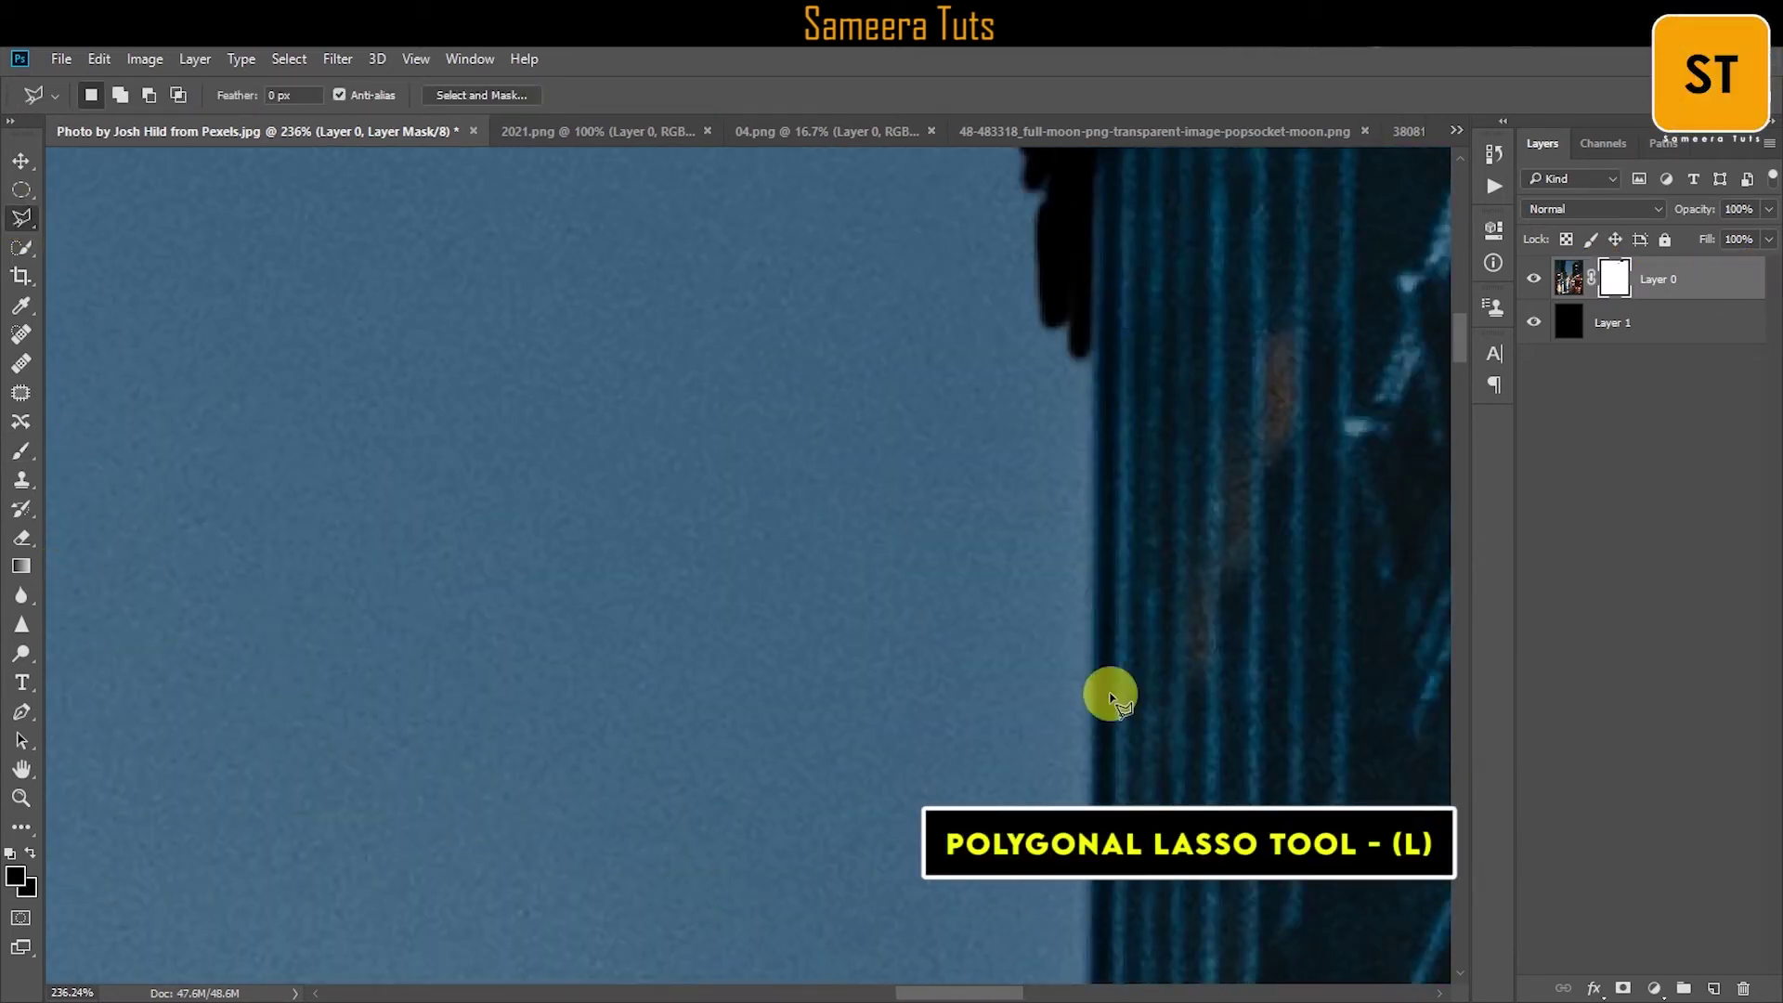
{"action": "left_click", "coordinate": [1111, 699]}
{"action": "scroll", "coordinate": [1107, 752], "scroll_direction": "down", "scroll_amount": 3}
{"action": "scroll", "coordinate": [1163, 478], "scroll_direction": "down", "scroll_amount": 2}
{"action": "left_click", "coordinate": [1140, 627]}
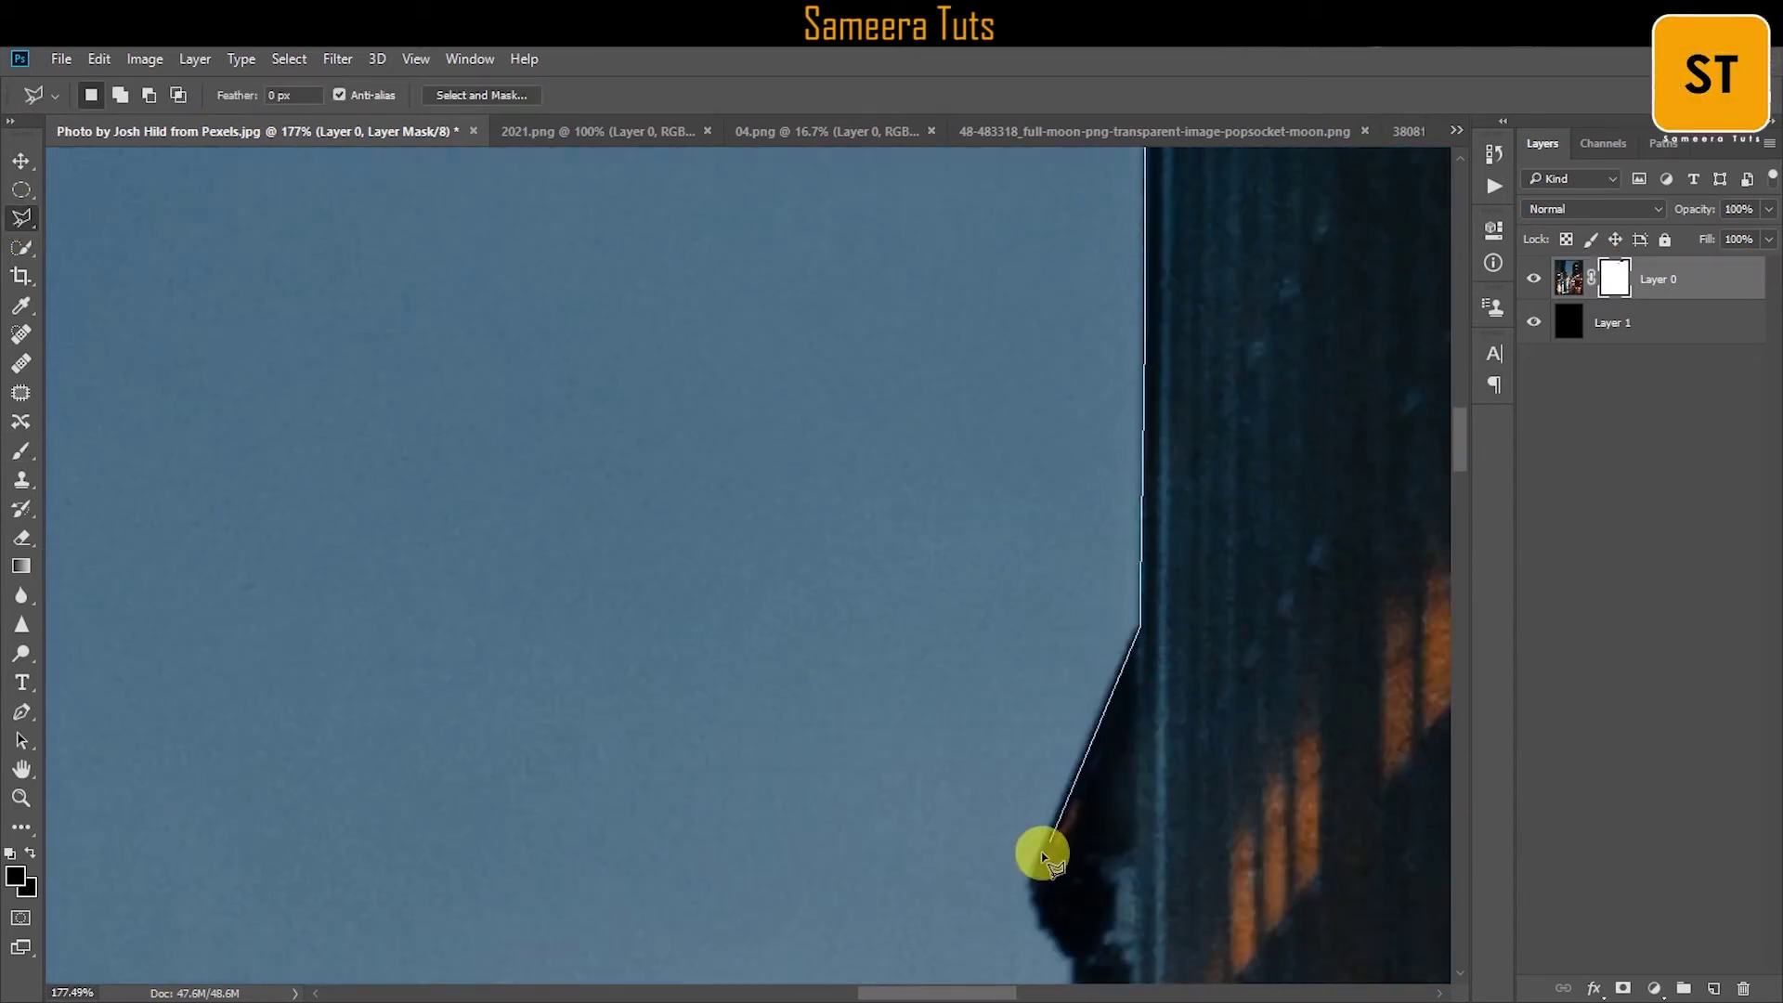
{"action": "left_click", "coordinate": [1032, 872]}
{"action": "scroll", "coordinate": [1018, 706], "scroll_direction": "down", "scroll_amount": 3}
{"action": "left_click_drag", "start_coordinate": [1024, 780], "coordinate": [1109, 669]}
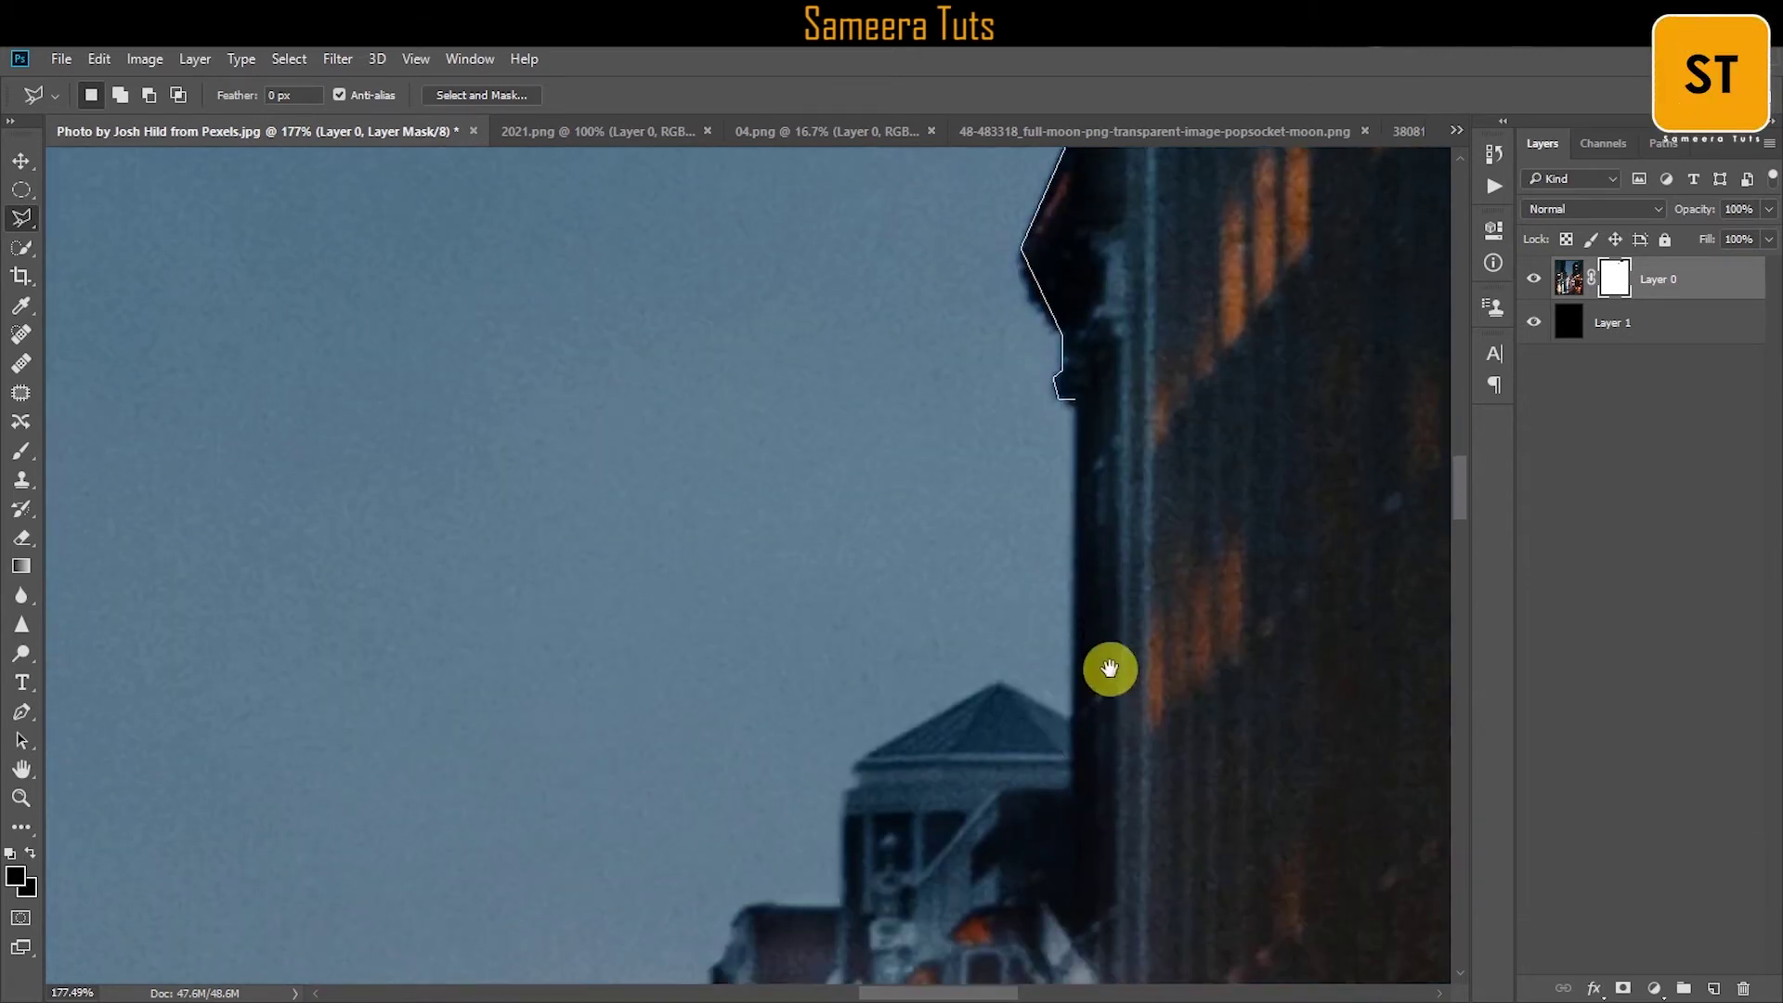
{"action": "left_click", "coordinate": [1000, 686]}
{"action": "left_click", "coordinate": [856, 762]}
{"action": "left_click", "coordinate": [845, 787]}
{"action": "left_click", "coordinate": [844, 905]}
{"action": "scroll", "coordinate": [844, 906], "scroll_direction": "down", "scroll_amount": 3}
{"action": "left_click", "coordinate": [650, 600]}
{"action": "scroll", "coordinate": [1119, 506], "scroll_direction": "left", "scroll_amount": 5}
{"action": "scroll", "coordinate": [1119, 506], "scroll_direction": "down", "scroll_amount": 2}
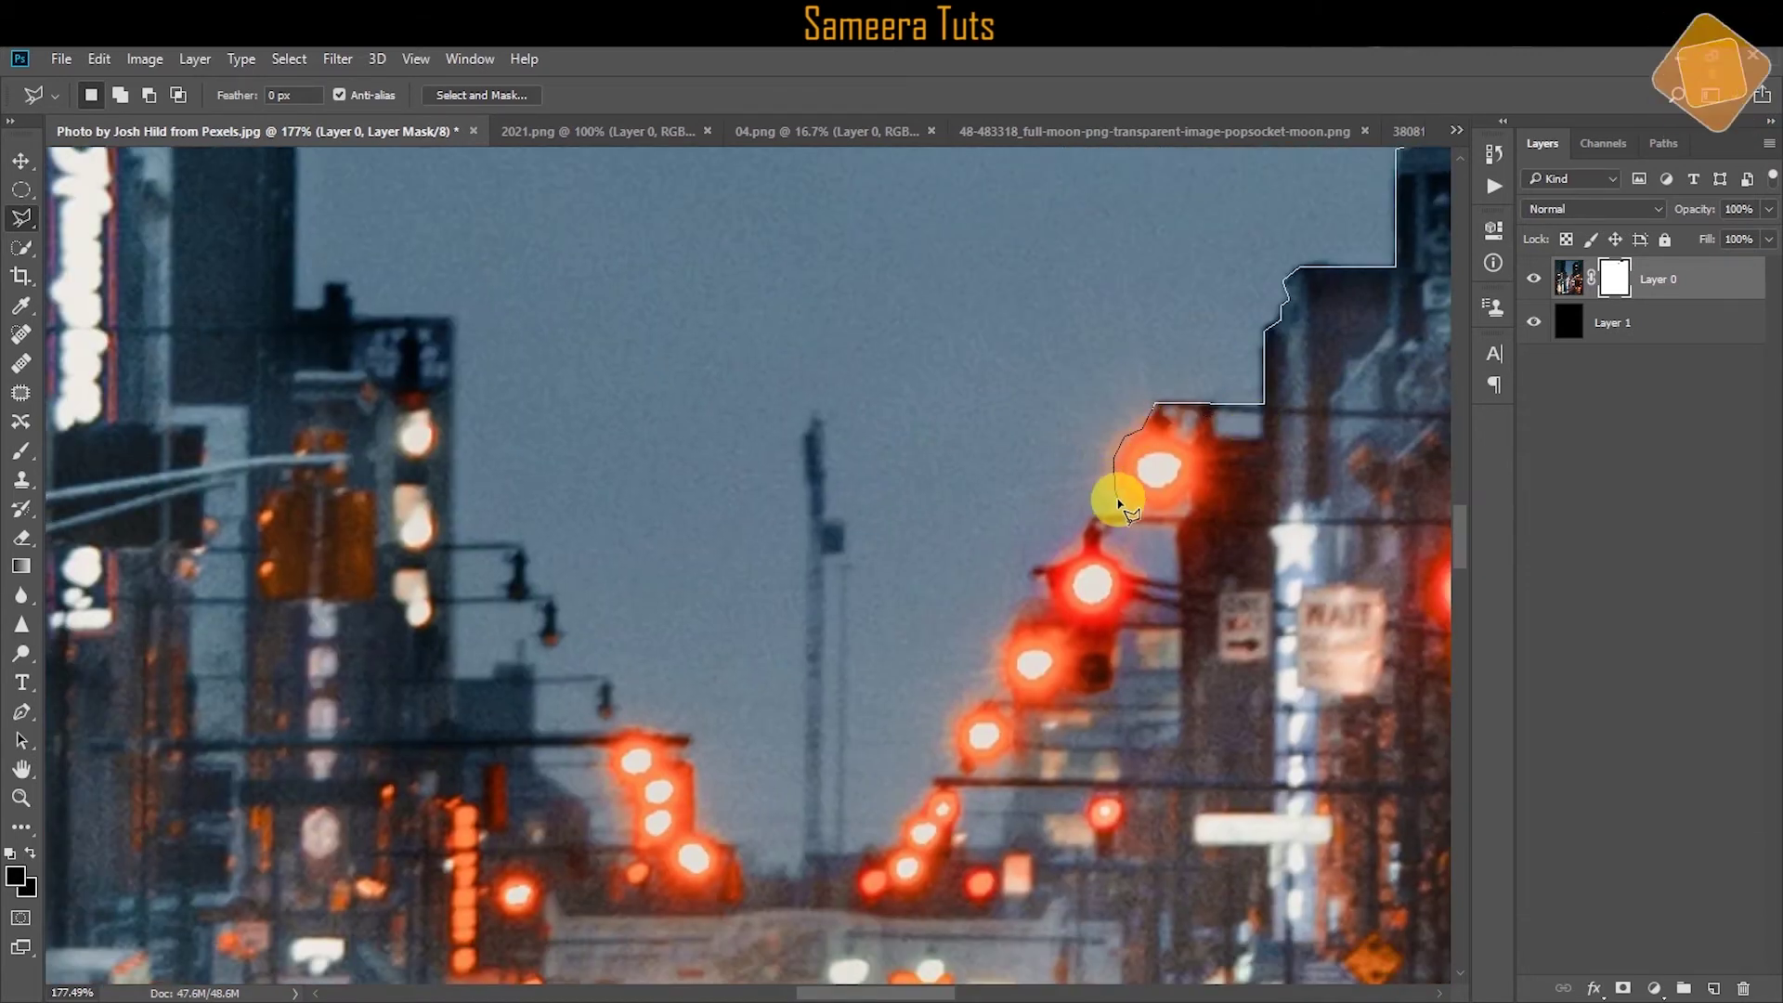
{"action": "scroll", "coordinate": [980, 719], "scroll_direction": "down", "scroll_amount": 5}
{"action": "scroll", "coordinate": [929, 414], "scroll_direction": "up", "scroll_amount": 3}
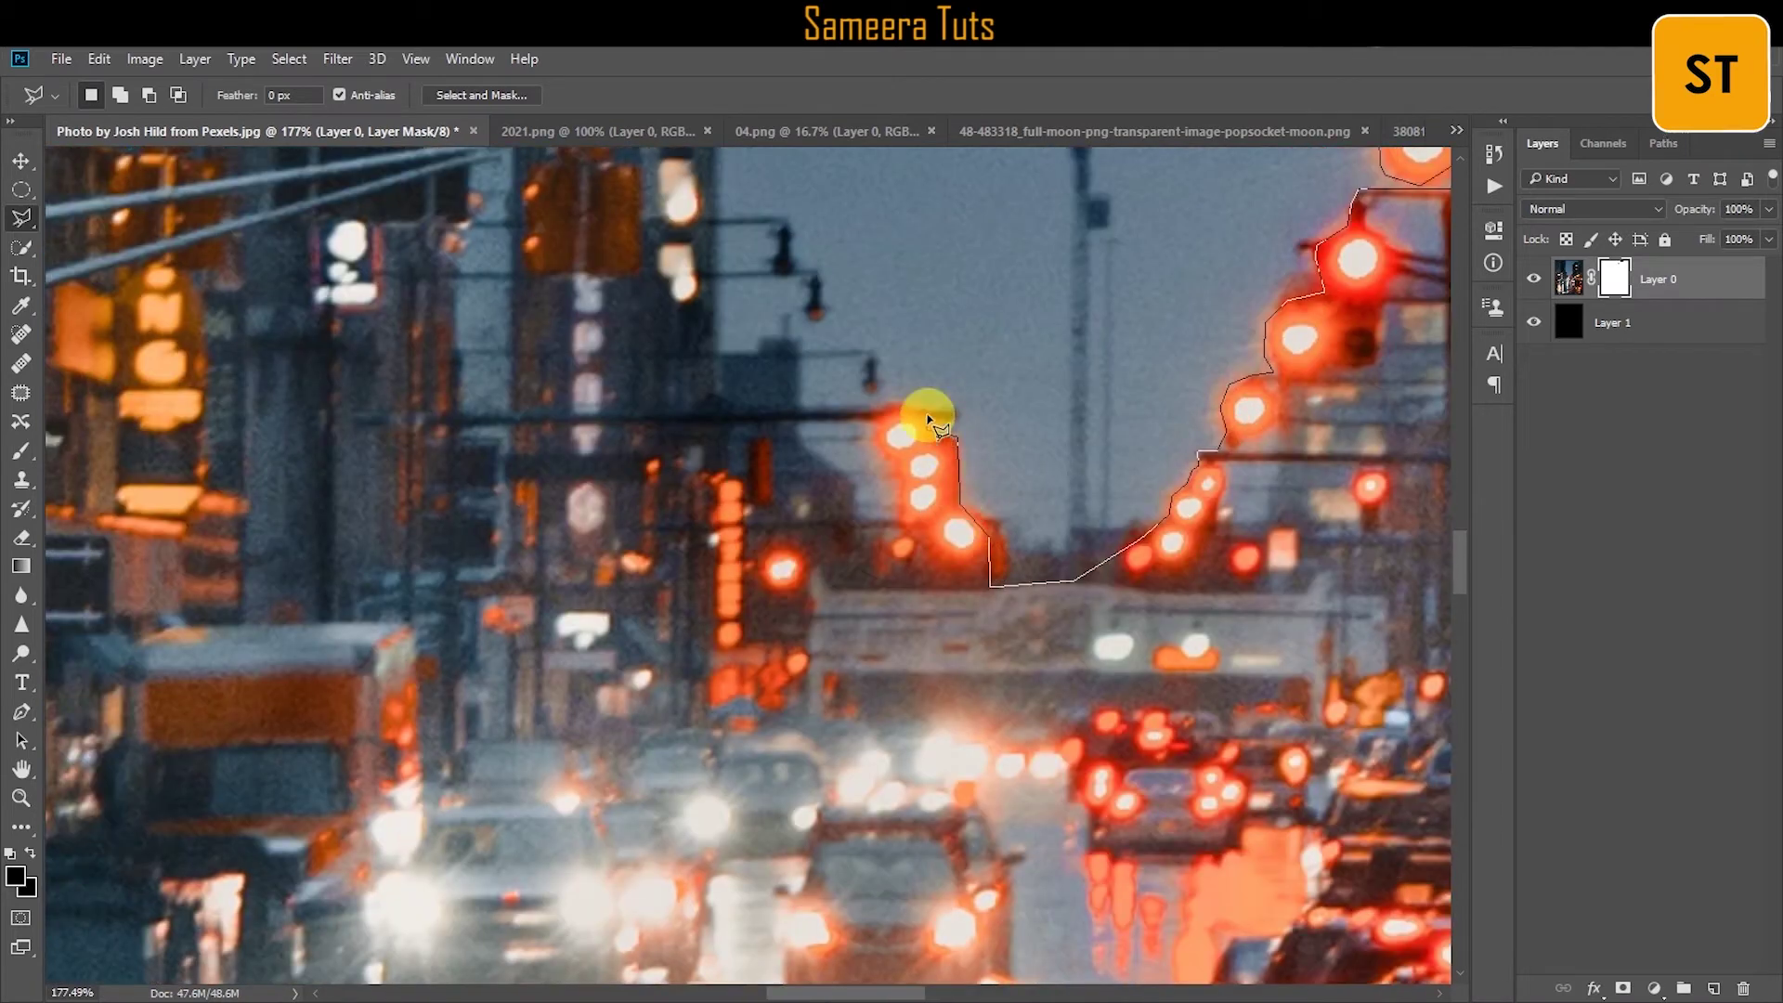
{"action": "scroll", "coordinate": [828, 287], "scroll_direction": "left", "scroll_amount": 5}
Finish tracing around the rooftops, hide the selected sky in the mask, and deselect.
{"action": "left_click", "coordinate": [759, 444]}
{"action": "scroll", "coordinate": [774, 446], "scroll_direction": "up", "scroll_amount": 3}
{"action": "left_click", "coordinate": [780, 394]}
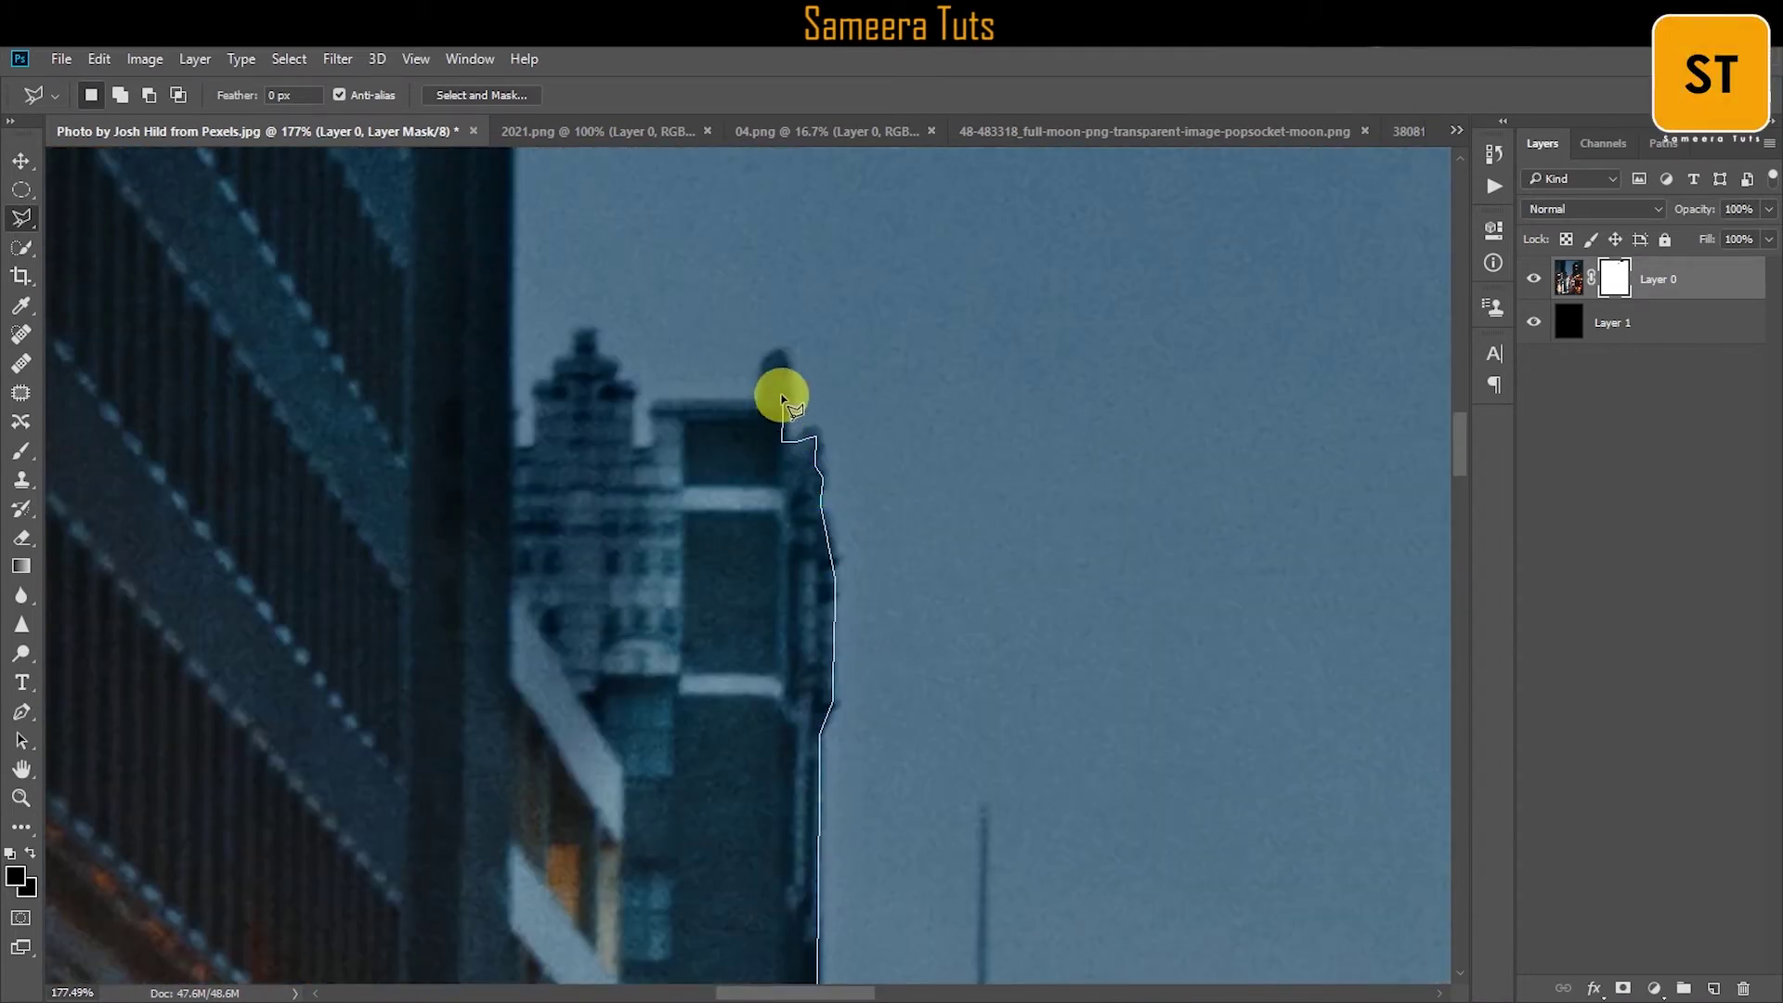
{"action": "scroll", "coordinate": [781, 395], "scroll_direction": "left", "scroll_amount": 5}
{"action": "left_click", "coordinate": [1016, 482]}
{"action": "scroll", "coordinate": [1016, 482], "scroll_direction": "up", "scroll_amount": 3}
{"action": "left_click", "coordinate": [908, 485]}
{"action": "scroll", "coordinate": [569, 498], "scroll_direction": "up", "scroll_amount": 5}
{"action": "scroll", "coordinate": [1313, 470], "scroll_direction": "down", "scroll_amount": 3}
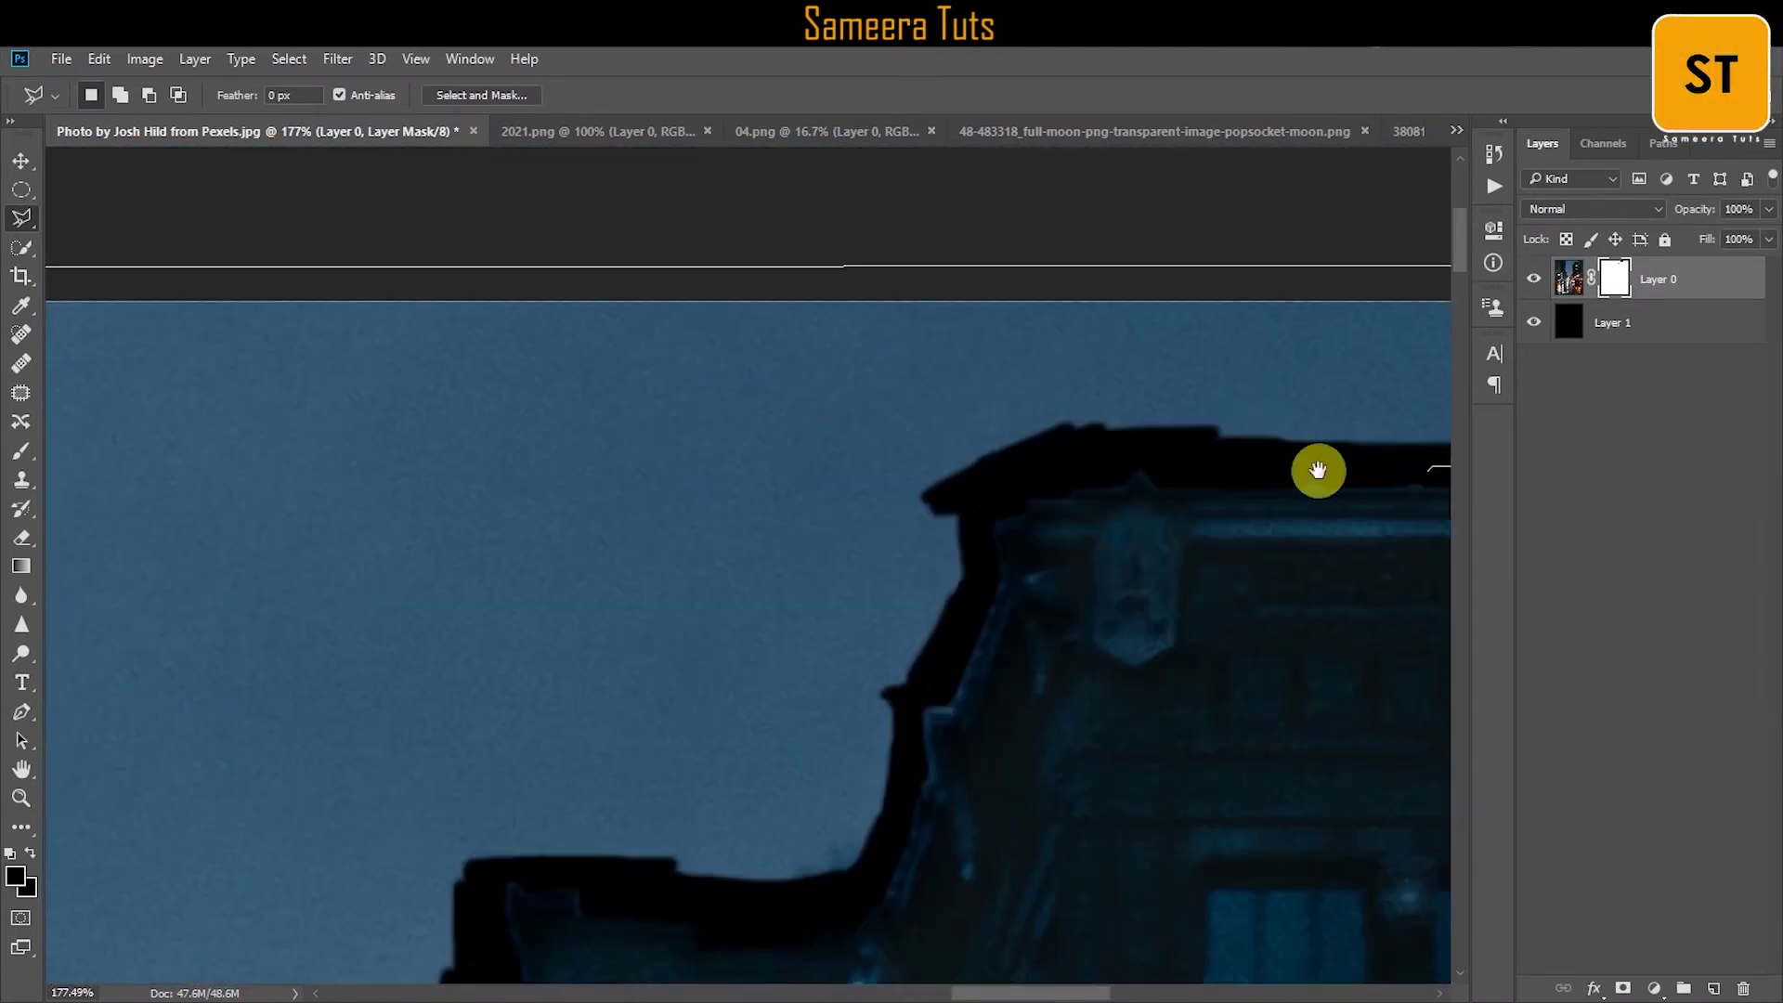
{"action": "left_click", "coordinate": [855, 617]}
{"action": "scroll", "coordinate": [764, 621], "scroll_direction": "left", "scroll_amount": 4}
{"action": "left_click", "coordinate": [957, 372]}
{"action": "scroll", "coordinate": [856, 397], "scroll_direction": "down", "scroll_amount": 5}
{"action": "scroll", "coordinate": [836, 432], "scroll_direction": "left", "scroll_amount": 2}
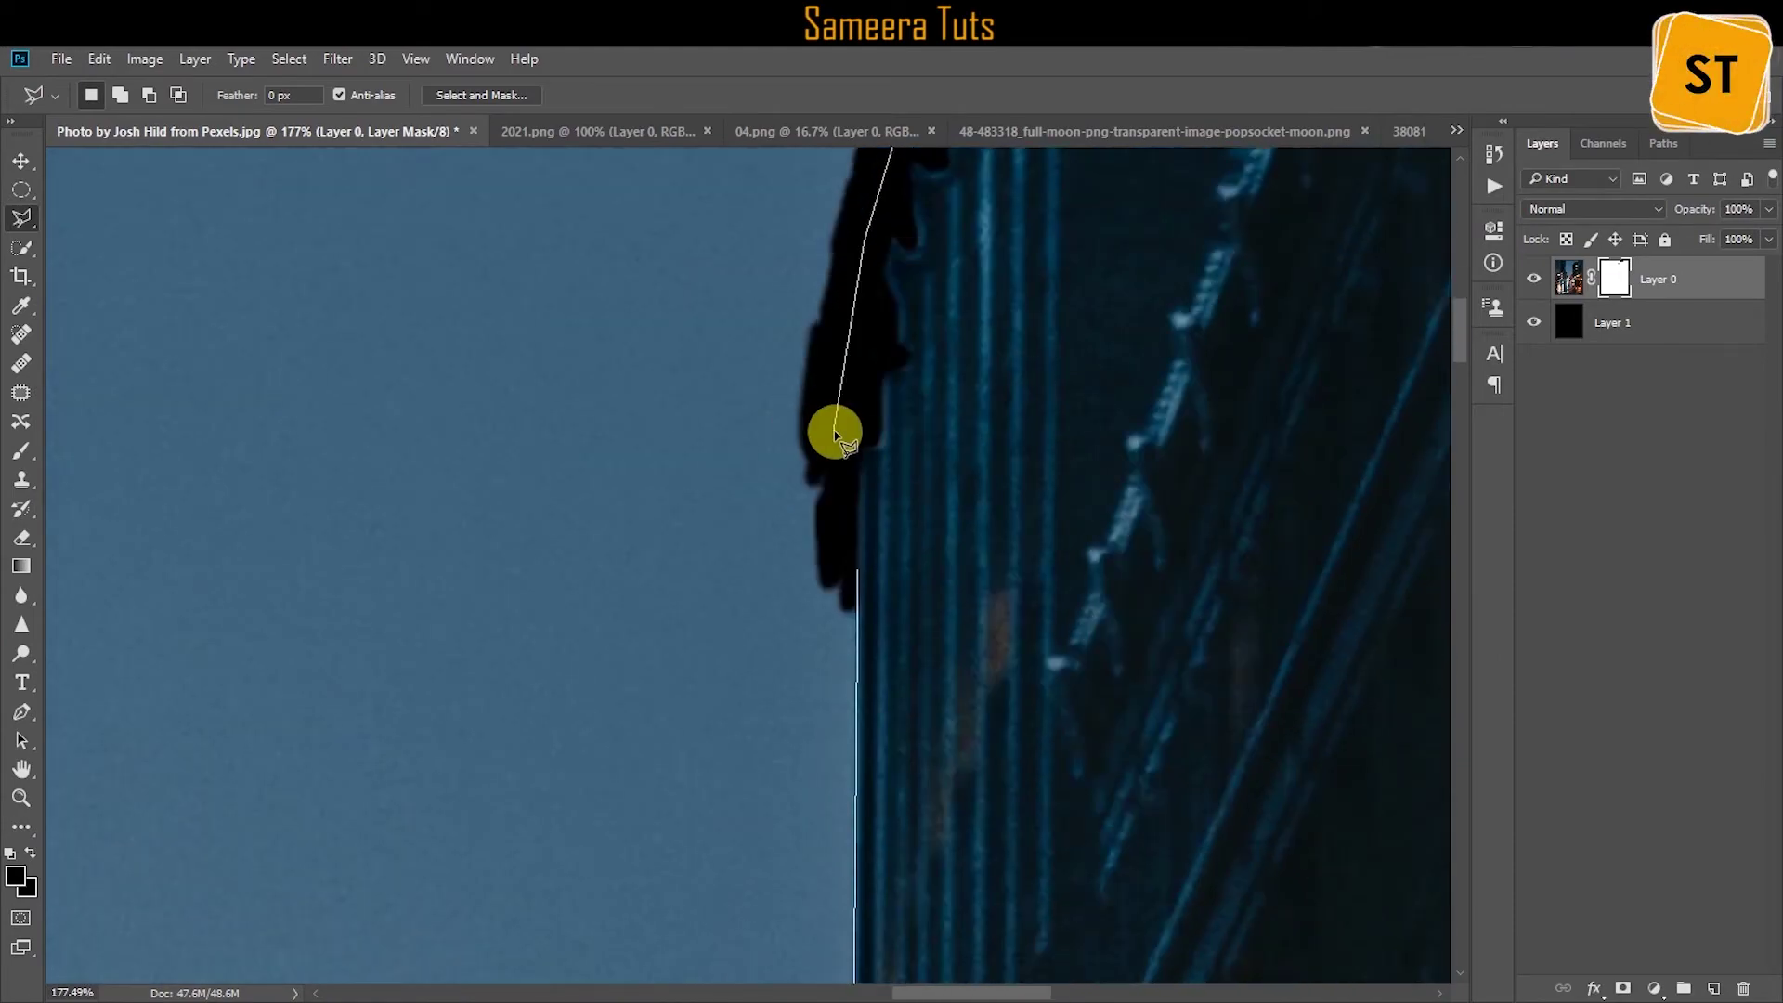
{"action": "key", "text": "Return"}
{"action": "key", "text": "ctrl+0"}
{"action": "key", "text": "Delete"}
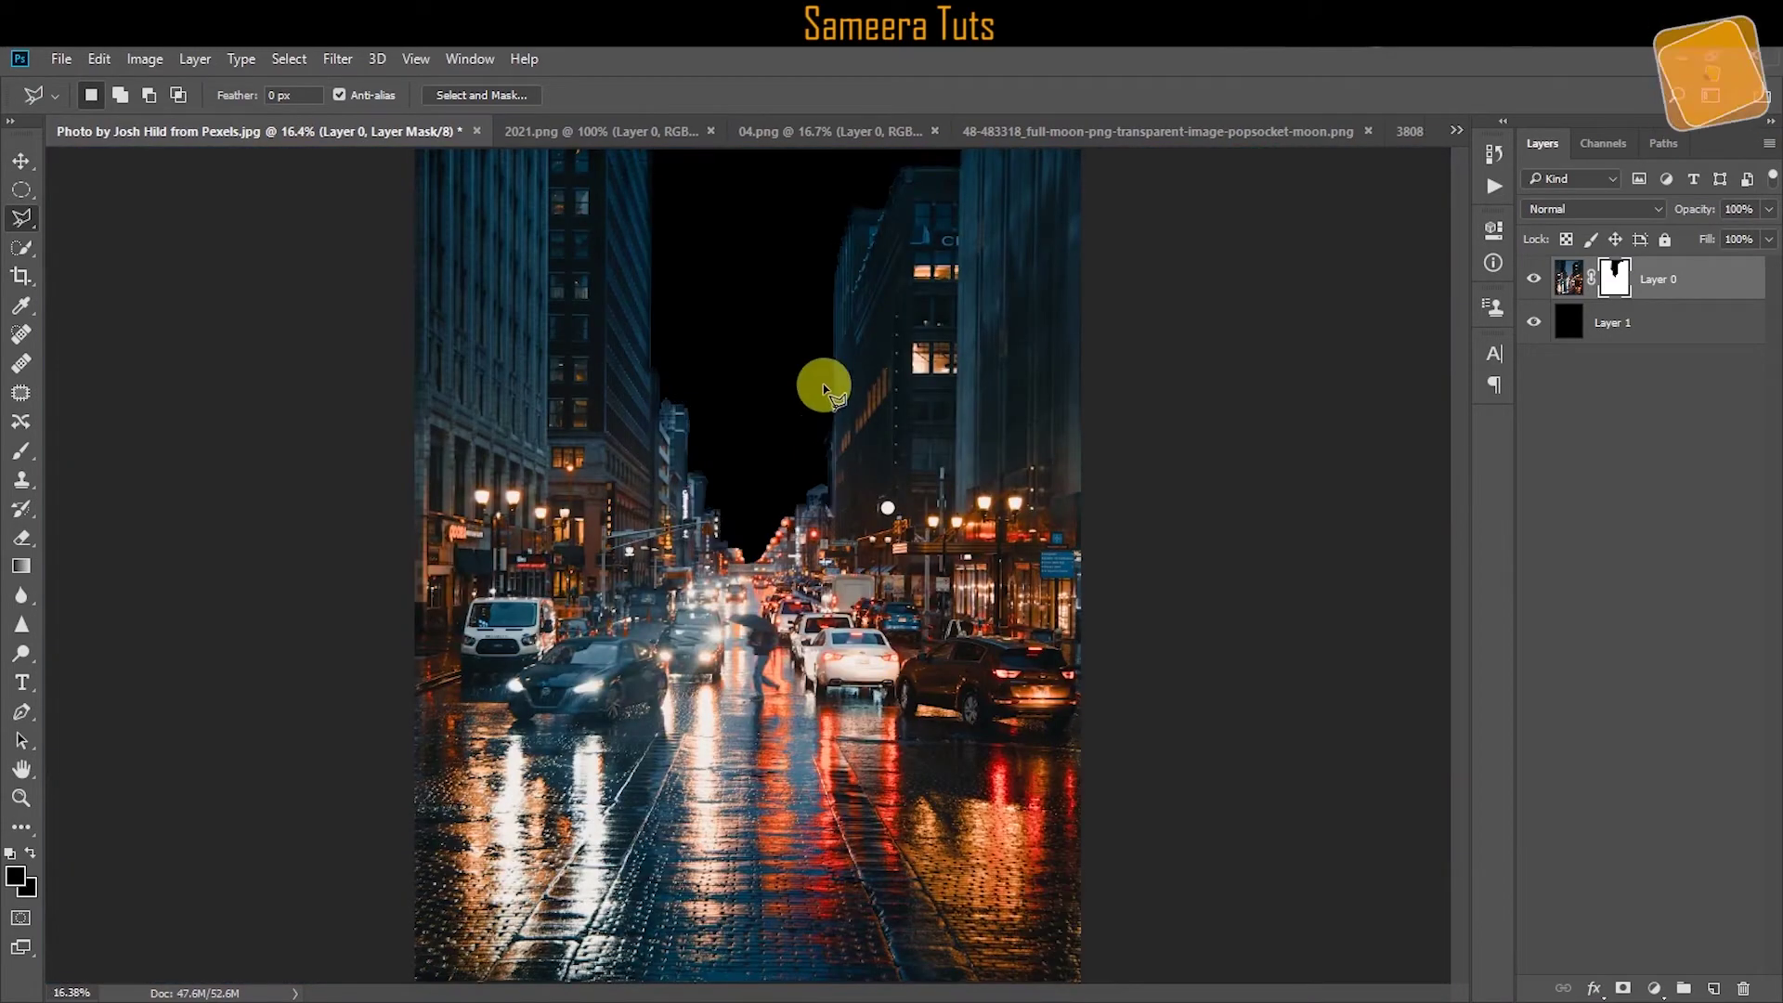
{"action": "key", "text": "ctrl+d"}
Bring the full moon image into the street scene, scale it to about 149%, and raise it into the sky gap.
{"action": "key", "text": "v"}
{"action": "scroll", "coordinate": [795, 464], "scroll_direction": "up", "scroll_amount": 3}
{"action": "scroll", "coordinate": [649, 721], "scroll_direction": "down", "scroll_amount": 3}
{"action": "scroll", "coordinate": [664, 462], "scroll_direction": "down", "scroll_amount": 2}
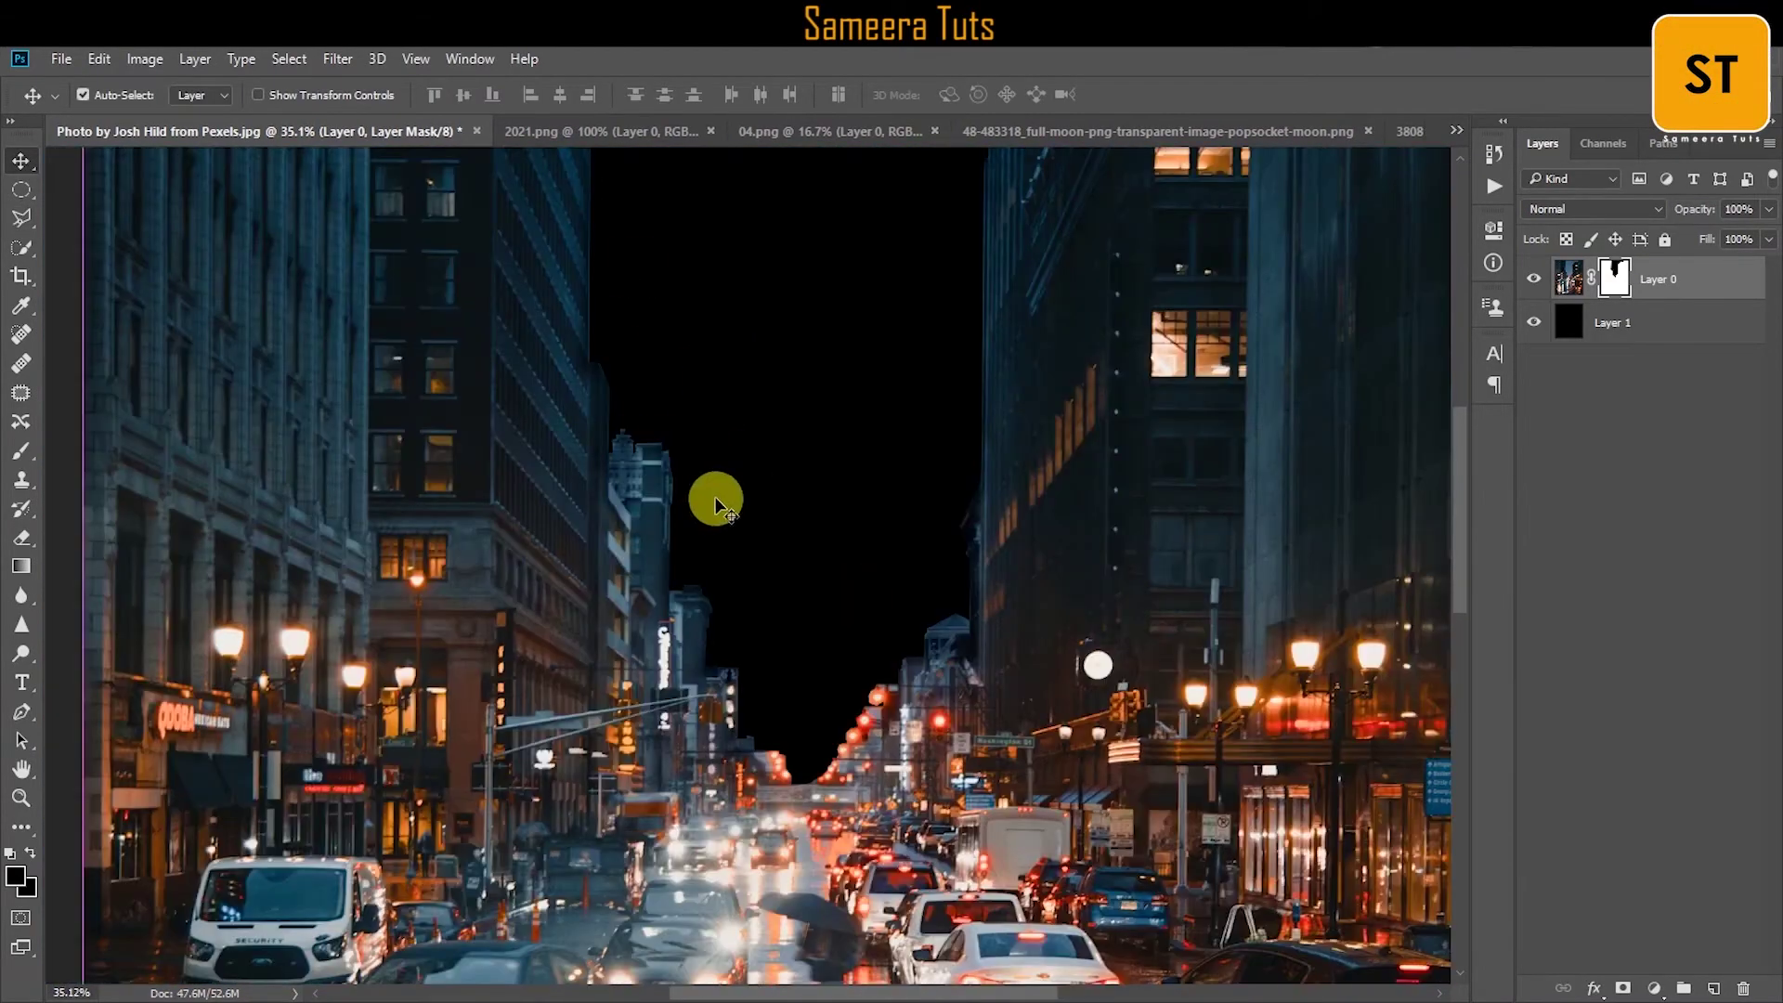
{"action": "scroll", "coordinate": [716, 498], "scroll_direction": "down", "scroll_amount": 2}
{"action": "left_click", "coordinate": [1415, 132]}
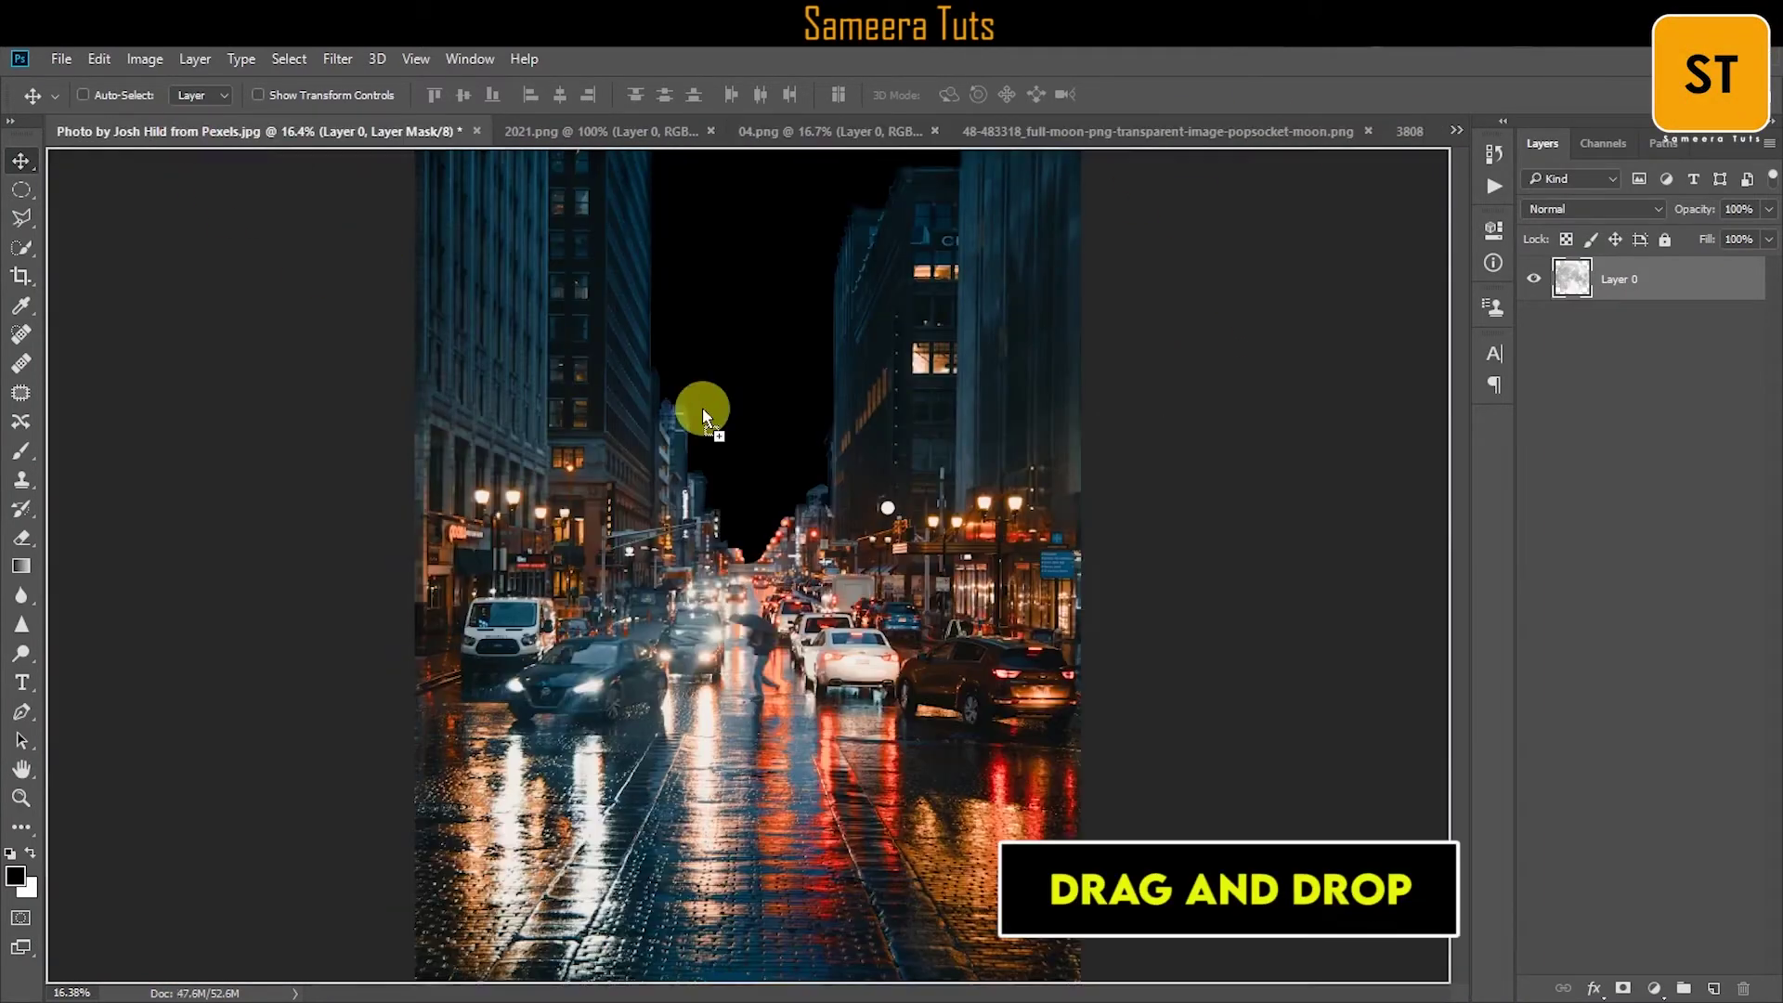
{"action": "mouse_move", "coordinate": [736, 479]}
{"action": "left_mouse_down"}
{"action": "mouse_move", "coordinate": [677, 490]}
{"action": "mouse_move", "coordinate": [754, 416]}
{"action": "left_mouse_up"}
{"action": "scroll", "coordinate": [754, 416], "scroll_direction": "down", "scroll_amount": 1}
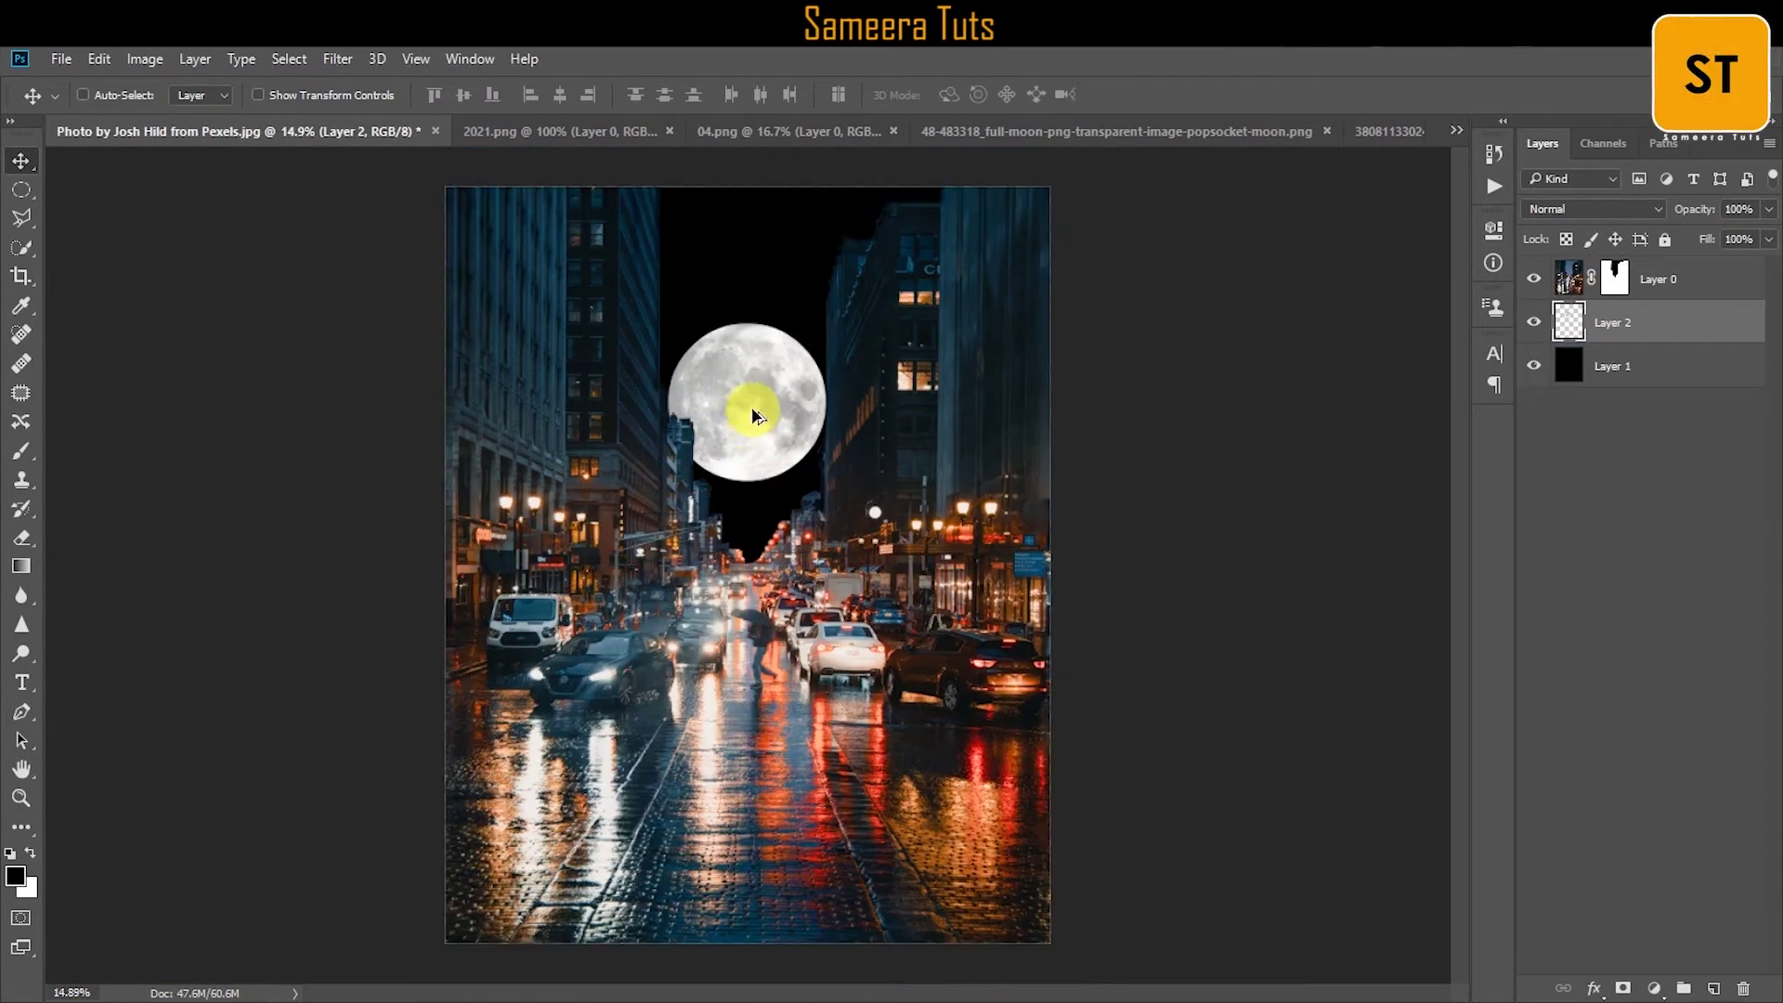
{"action": "left_click", "coordinate": [99, 58]}
{"action": "left_click", "coordinate": [119, 513]}
{"action": "left_click_drag", "start_coordinate": [826, 308], "coordinate": [856, 267]}
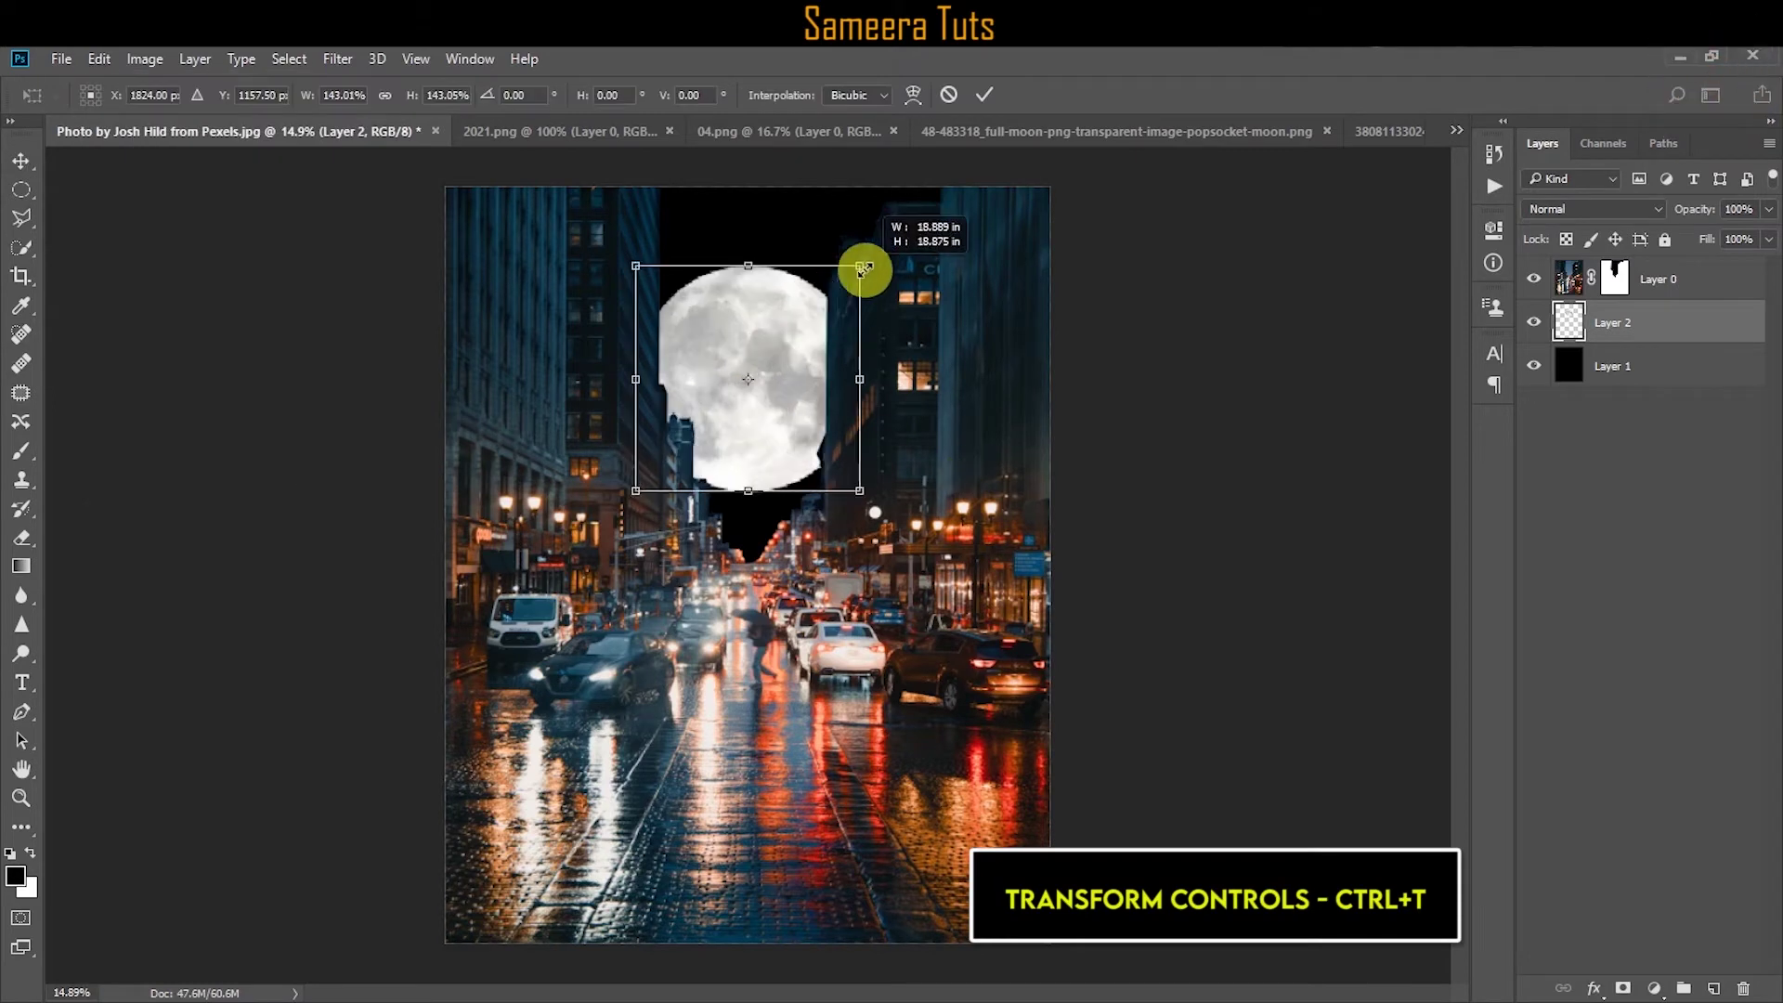
{"action": "key", "text": "Return"}
{"action": "left_click_drag", "start_coordinate": [755, 393], "coordinate": [754, 376]}
Give the moon an Outer Glow layer style with spread 14 and a stronger glow.
{"action": "right_click", "coordinate": [1685, 324]}
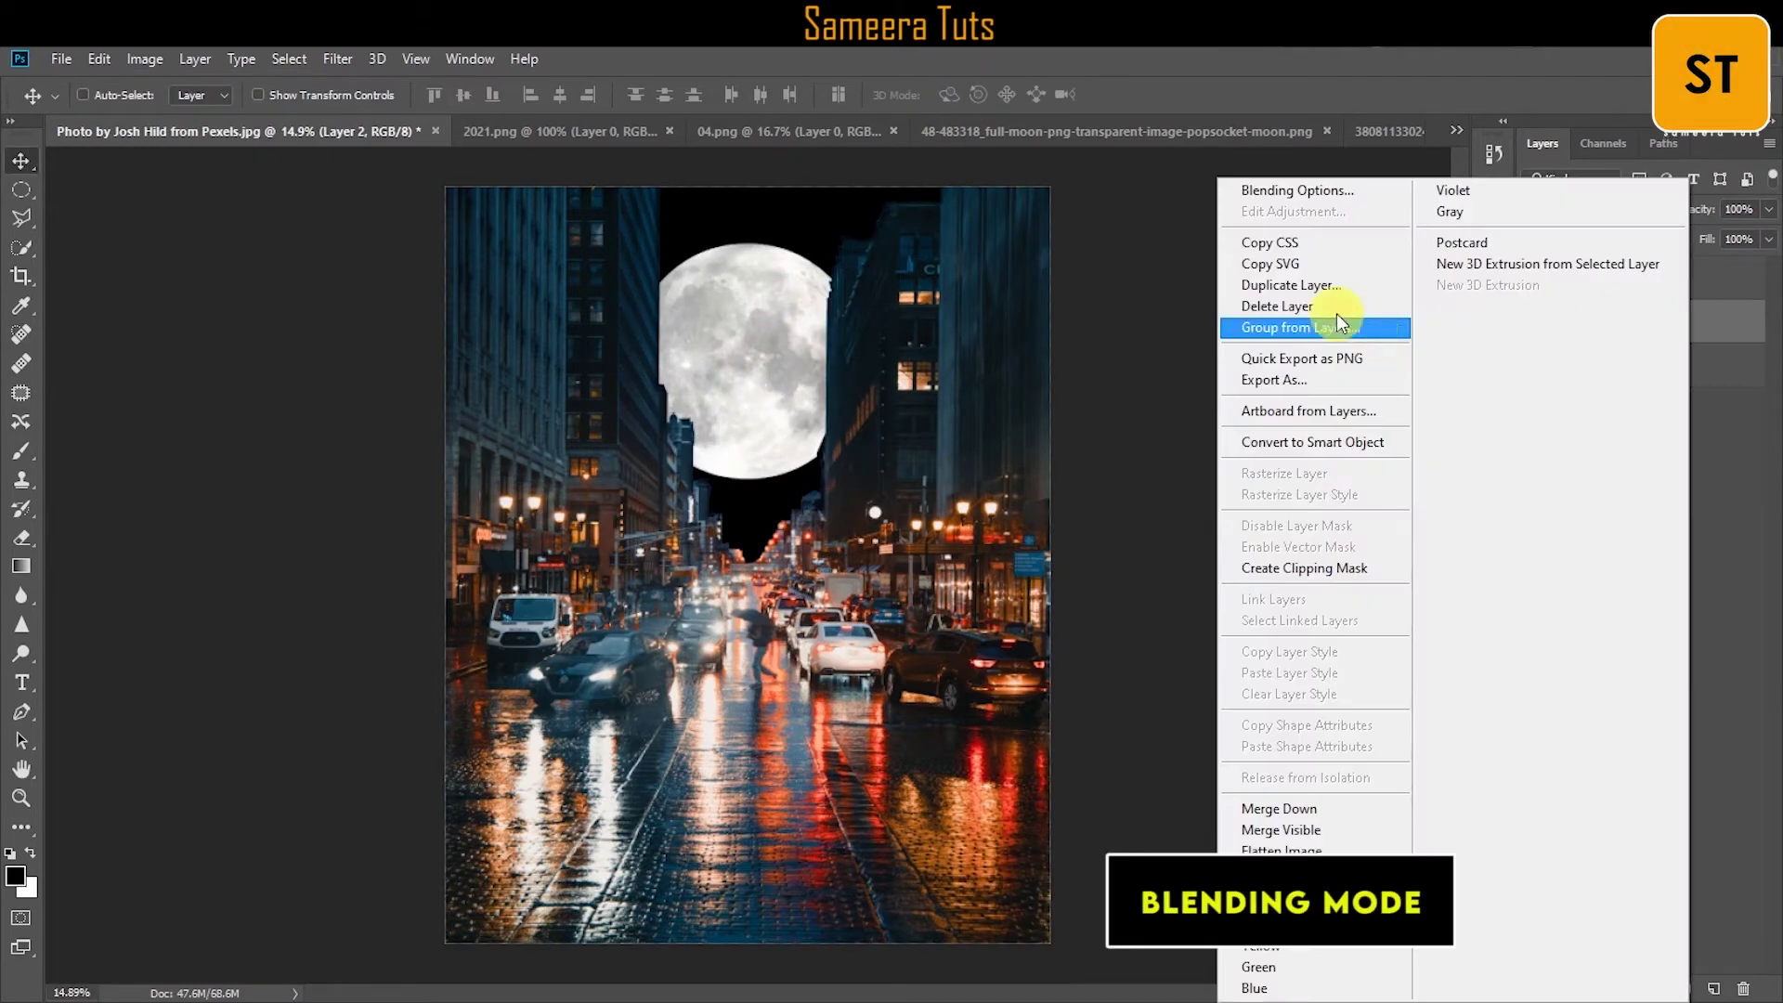
{"action": "left_click", "coordinate": [1361, 270]}
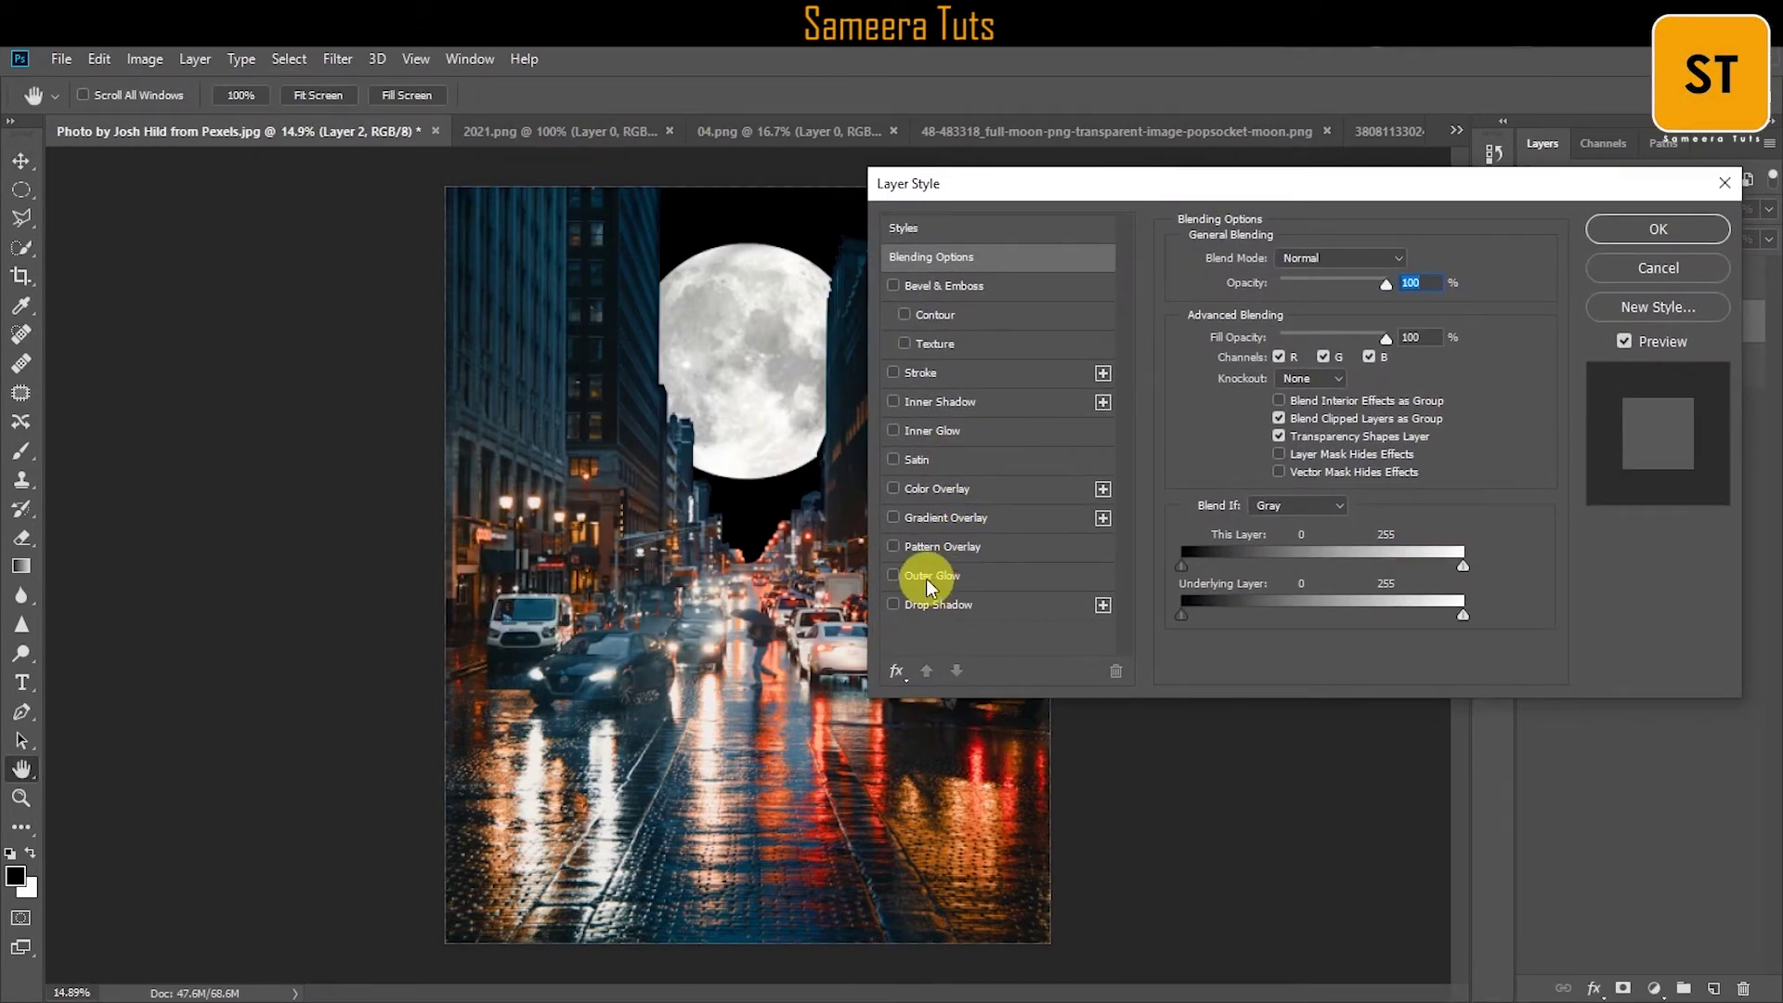
{"action": "left_click", "coordinate": [929, 580]}
{"action": "left_click_drag", "start_coordinate": [1273, 426], "coordinate": [1286, 425]}
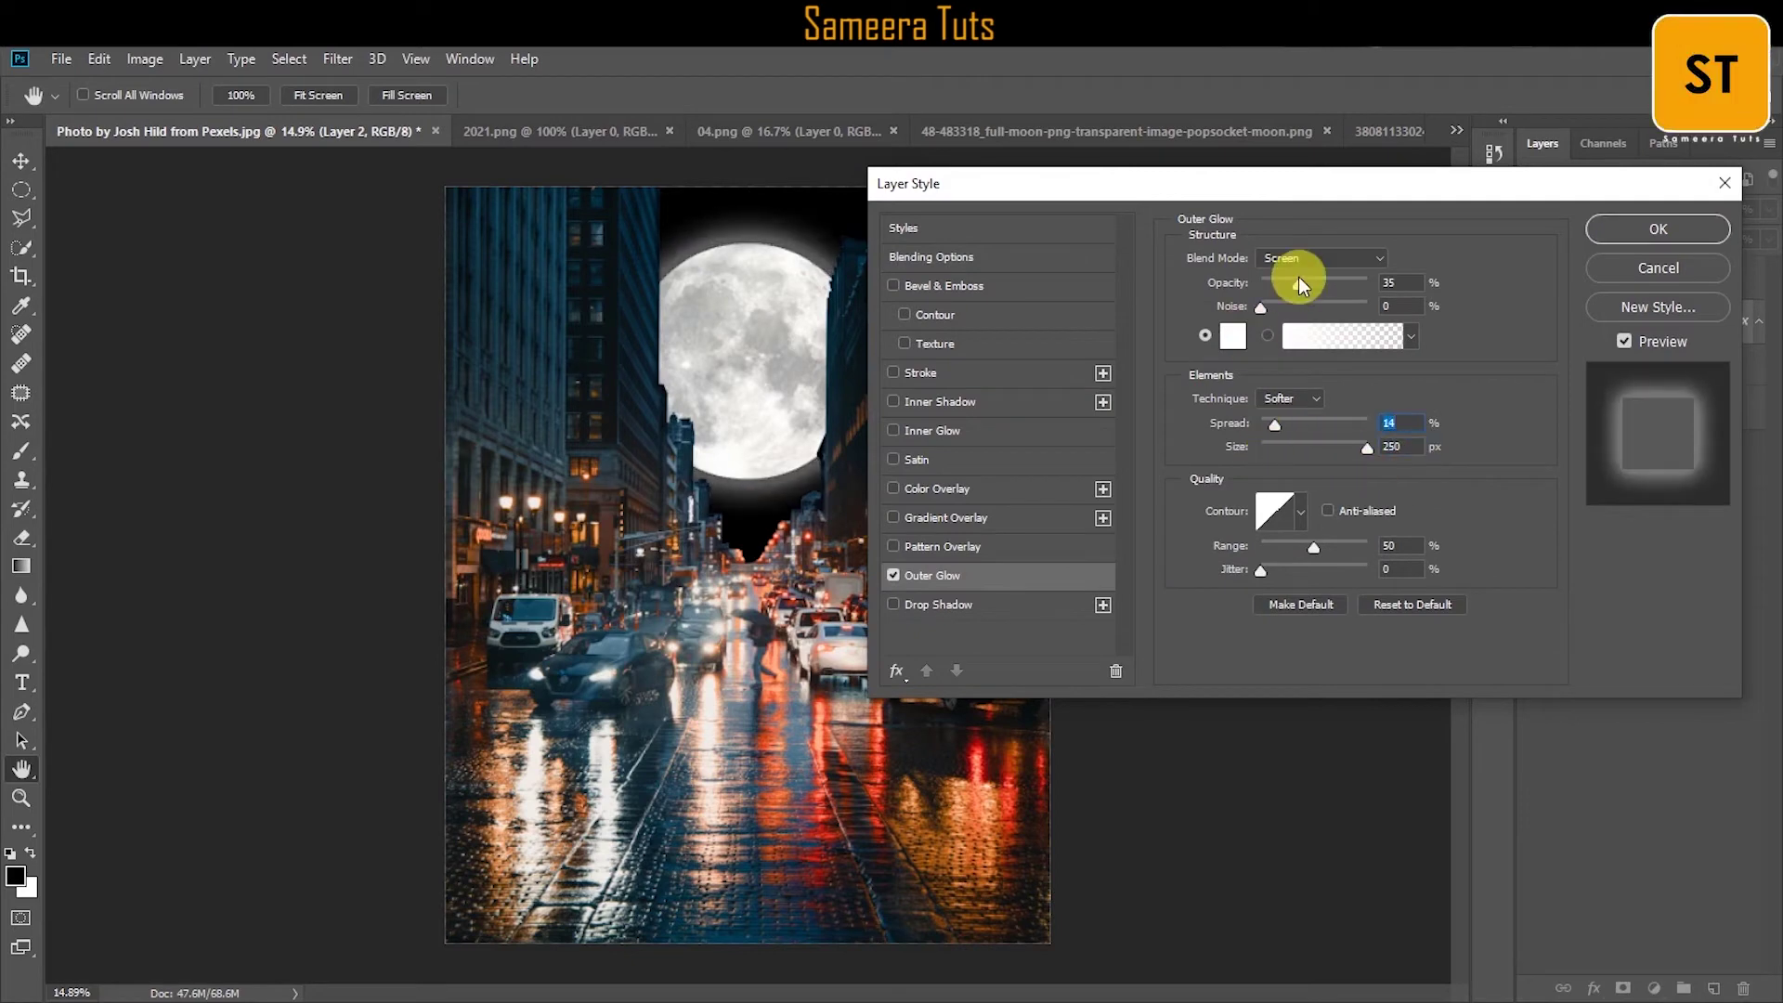
{"action": "left_click_drag", "start_coordinate": [1299, 282], "coordinate": [1362, 285]}
{"action": "key", "text": "Return"}
Set the moon's brightness to -38 and contrast to 100, then add an empty layer.
{"action": "left_click", "coordinate": [145, 59]}
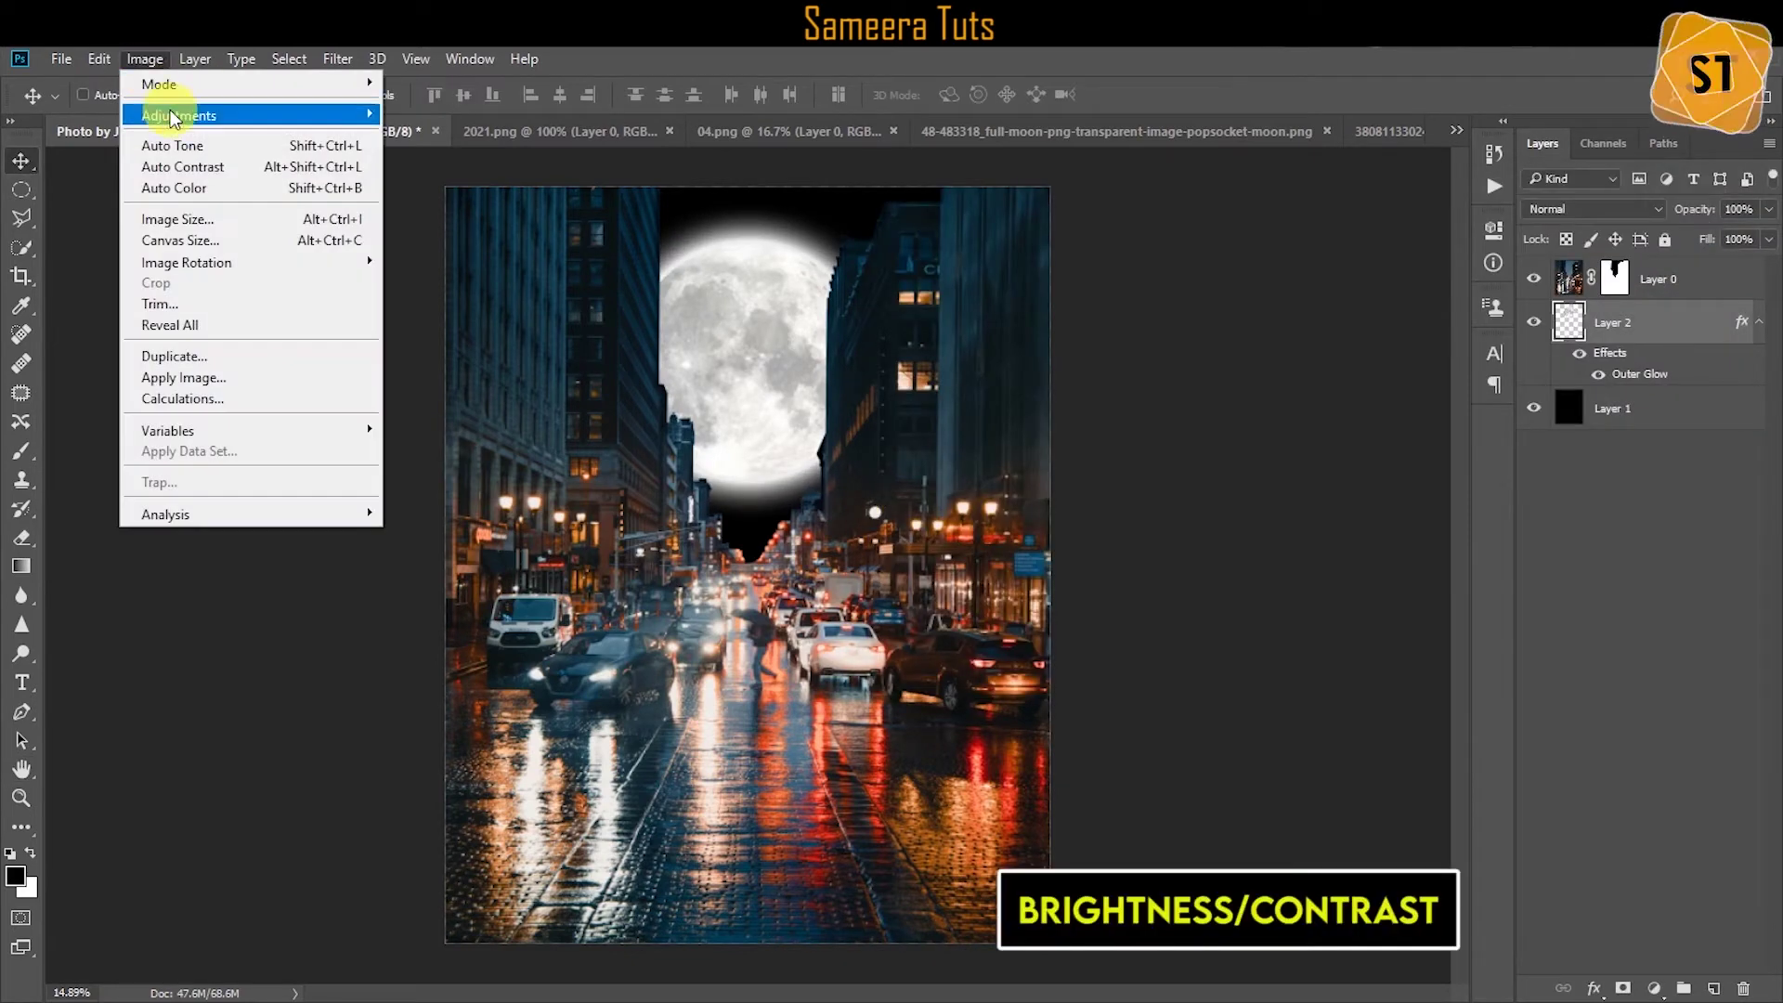
{"action": "left_click", "coordinate": [445, 113]}
{"action": "left_click_drag", "start_coordinate": [1159, 390], "coordinate": [1277, 415]}
{"action": "left_click_drag", "start_coordinate": [1159, 348], "coordinate": [1118, 350]}
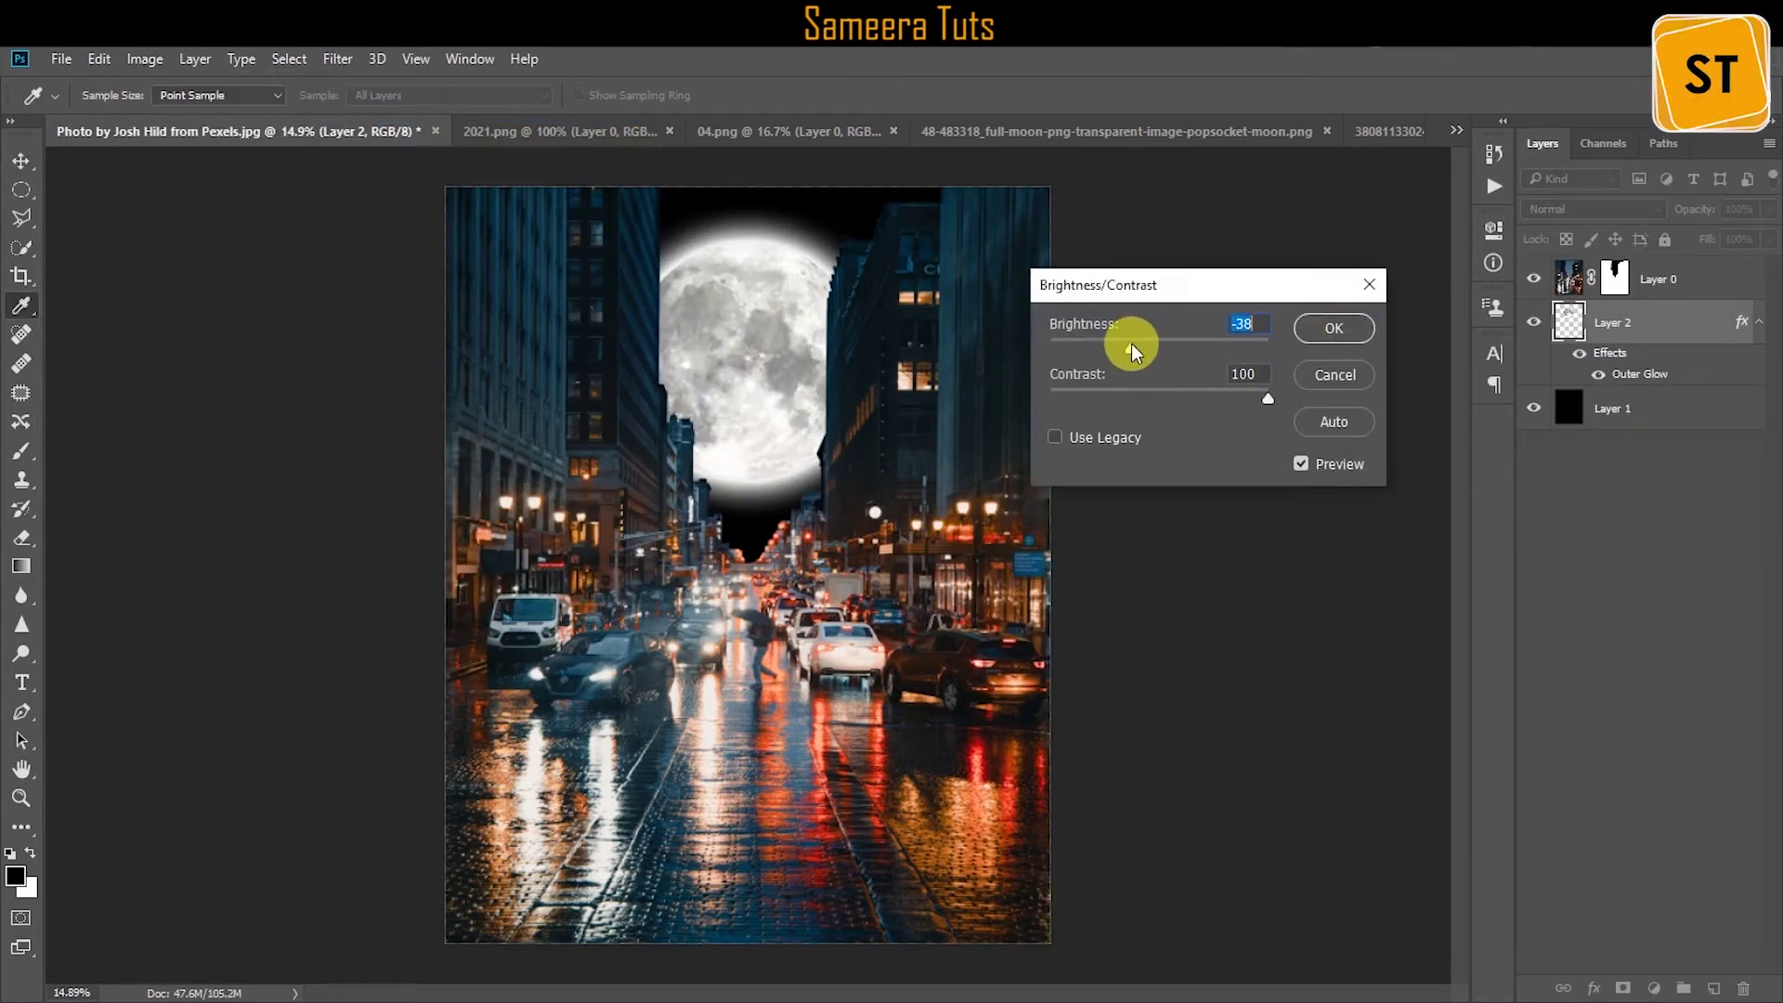
{"action": "left_click", "coordinate": [1333, 328]}
{"action": "left_click", "coordinate": [1713, 988], "text": "ctrl"}
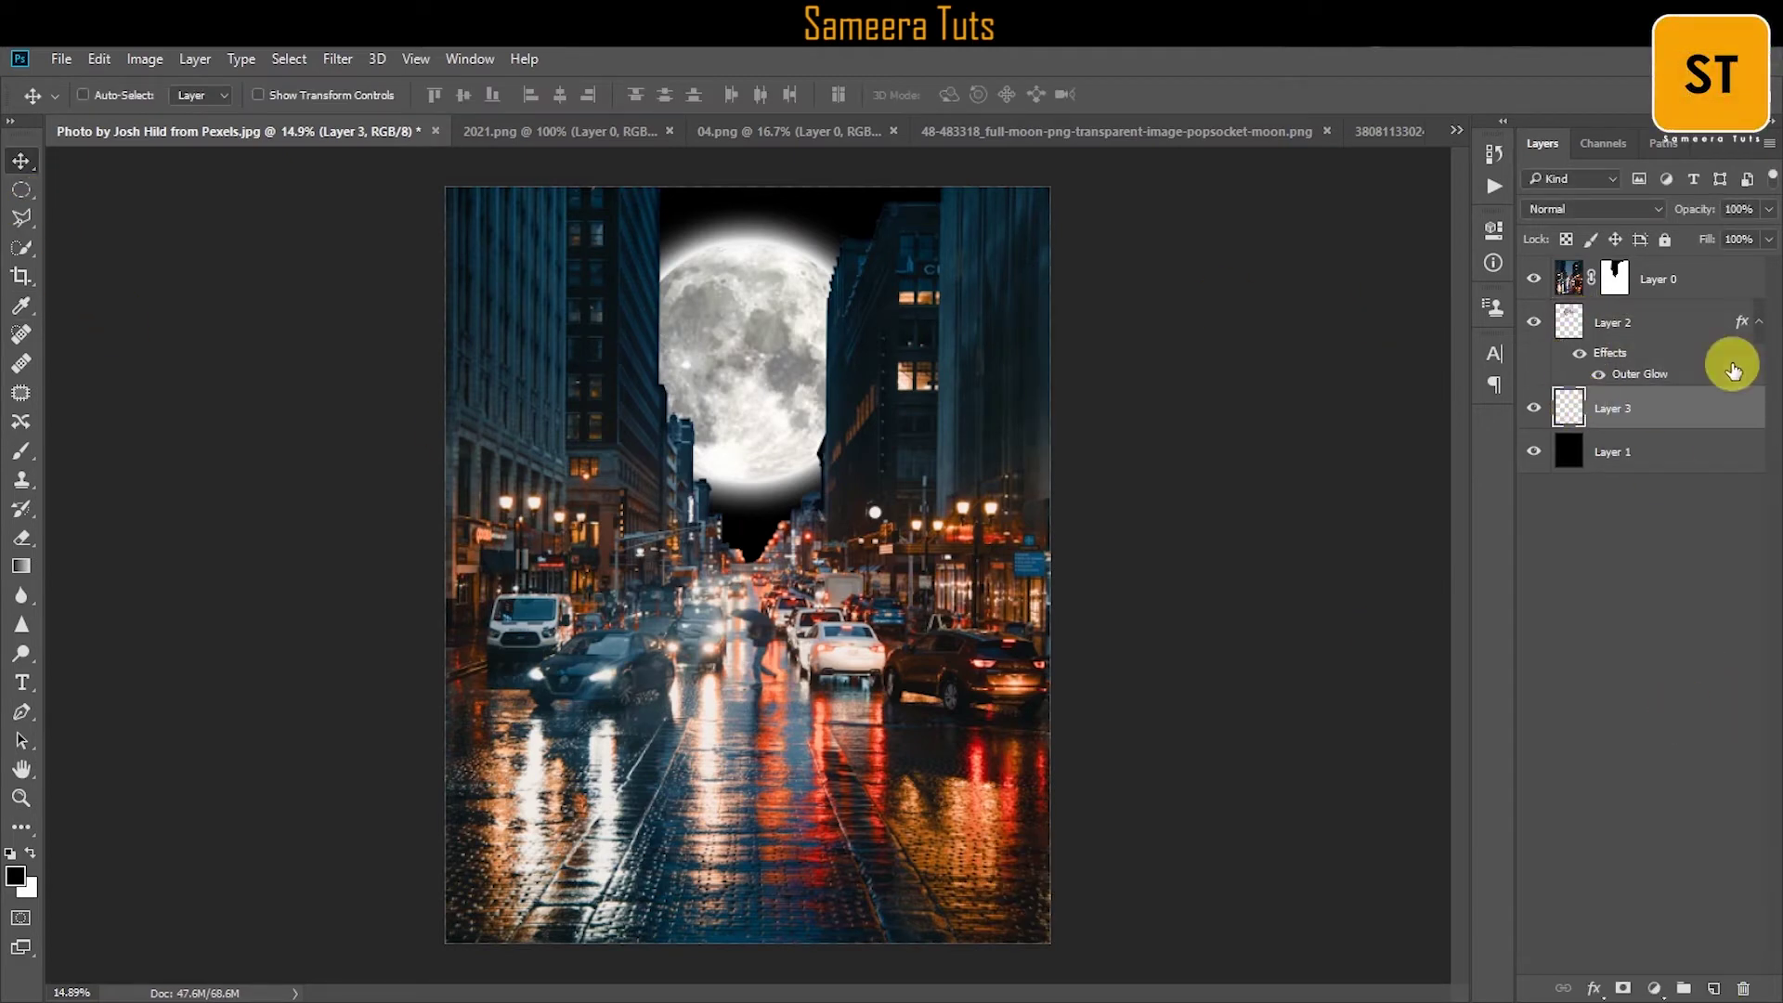
Fill a white circle over the moon on the top layer and soften it with Gaussian Blur.
{"action": "key", "text": "m"}
{"action": "left_click_drag", "start_coordinate": [653, 349], "coordinate": [832, 527]}
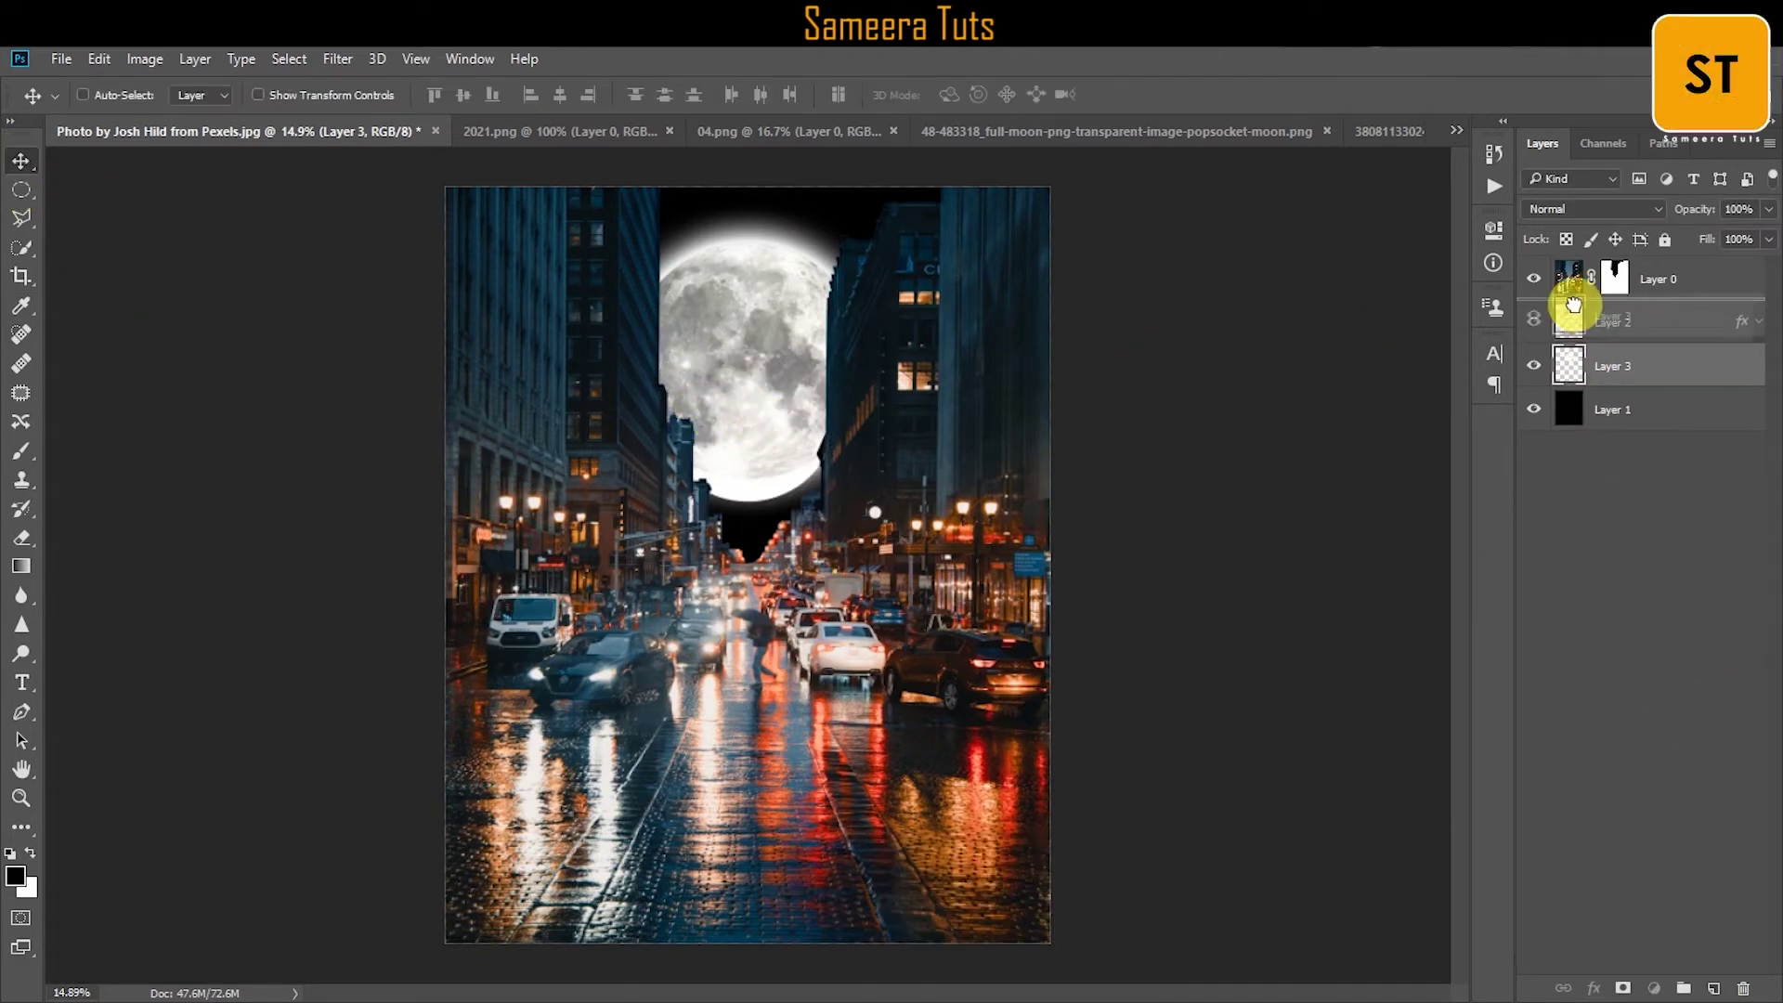
{"action": "left_click_drag", "start_coordinate": [1571, 305], "coordinate": [1572, 279]}
{"action": "key", "text": "ctrl+BackSpace"}
{"action": "left_click", "coordinate": [337, 59]}
{"action": "left_click", "coordinate": [697, 414]}
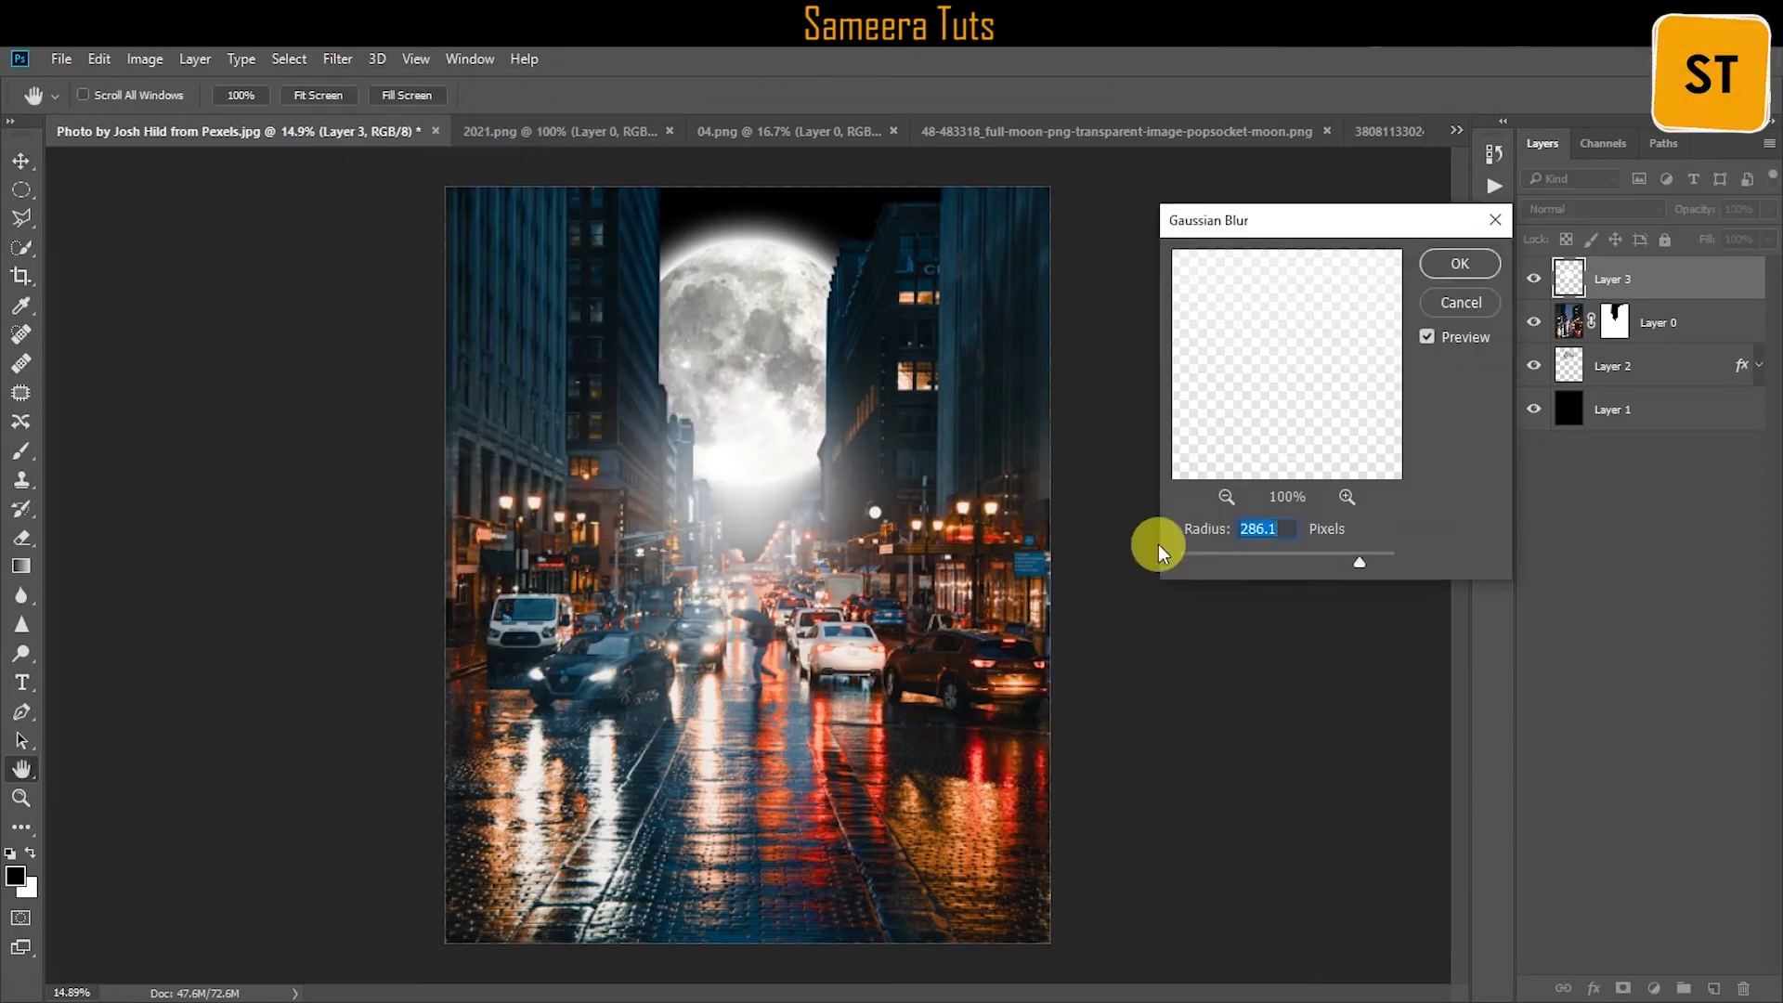
{"action": "key", "text": "Return"}
Enlarge the blurred moon glow and tuck it behind the city buildings.
{"action": "key", "text": "ctrl+t"}
{"action": "left_click", "coordinate": [100, 59]}
{"action": "left_click", "coordinate": [239, 509]}
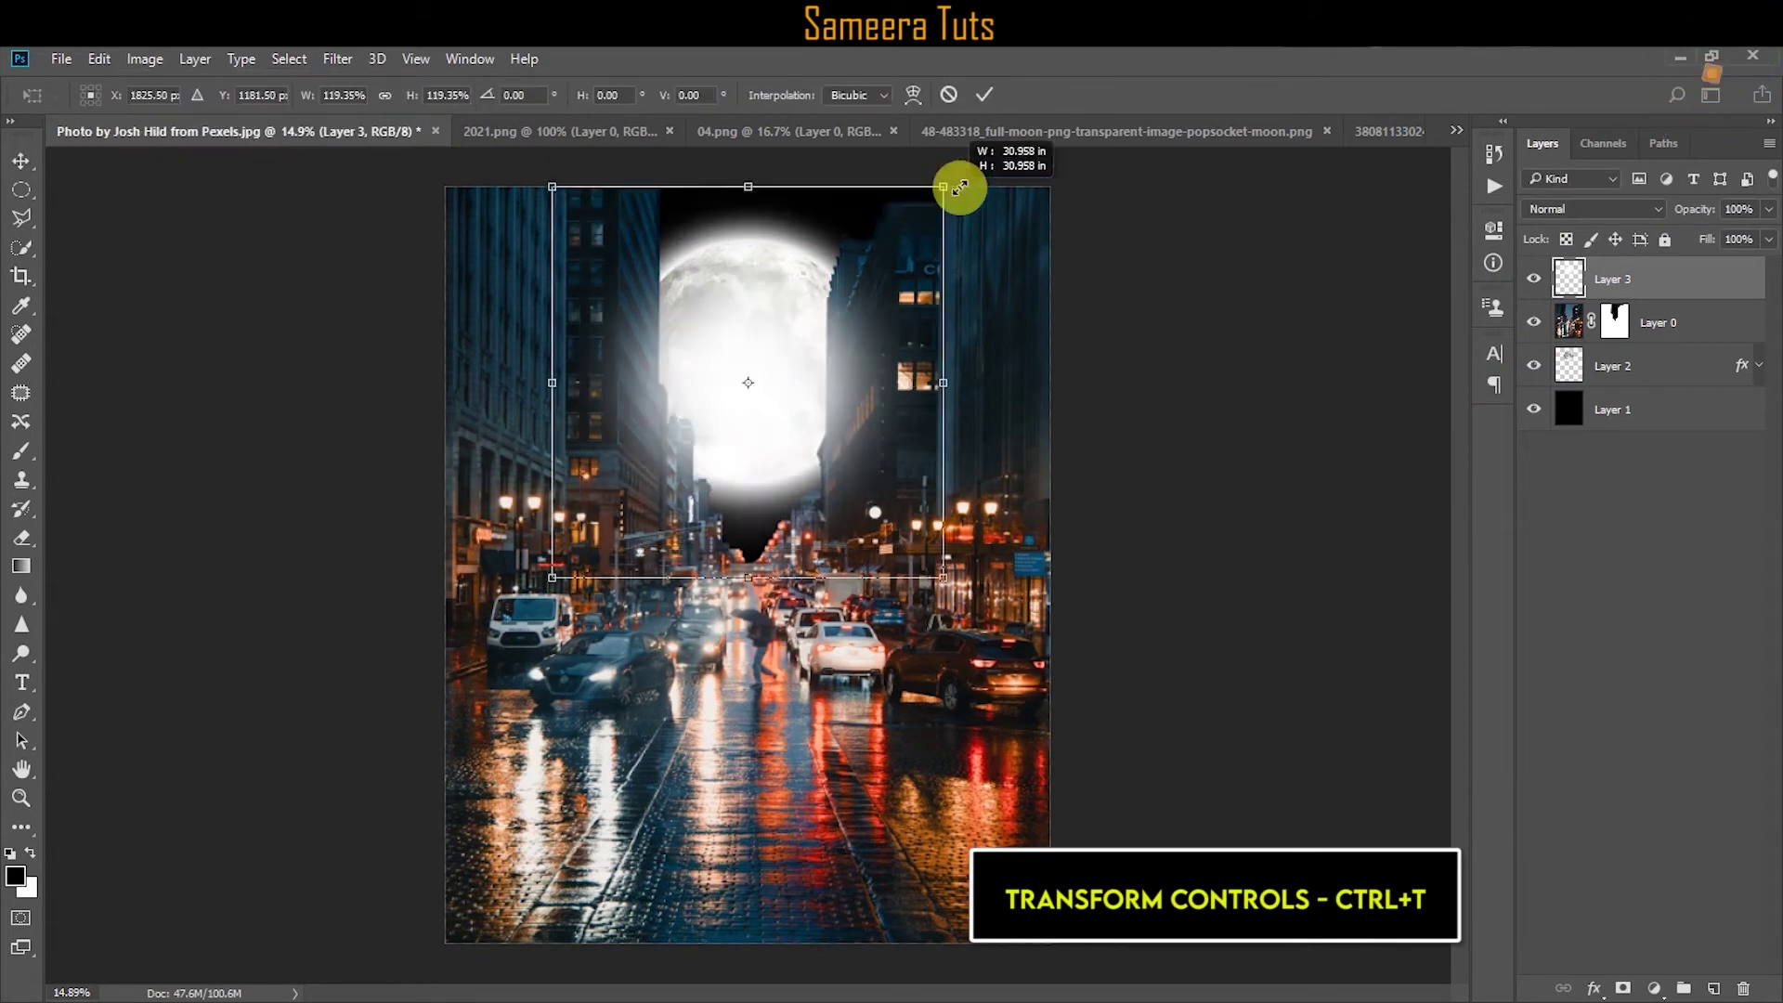
{"action": "left_click_drag", "start_coordinate": [959, 189], "coordinate": [1154, 151]}
{"action": "left_click", "coordinate": [984, 94]}
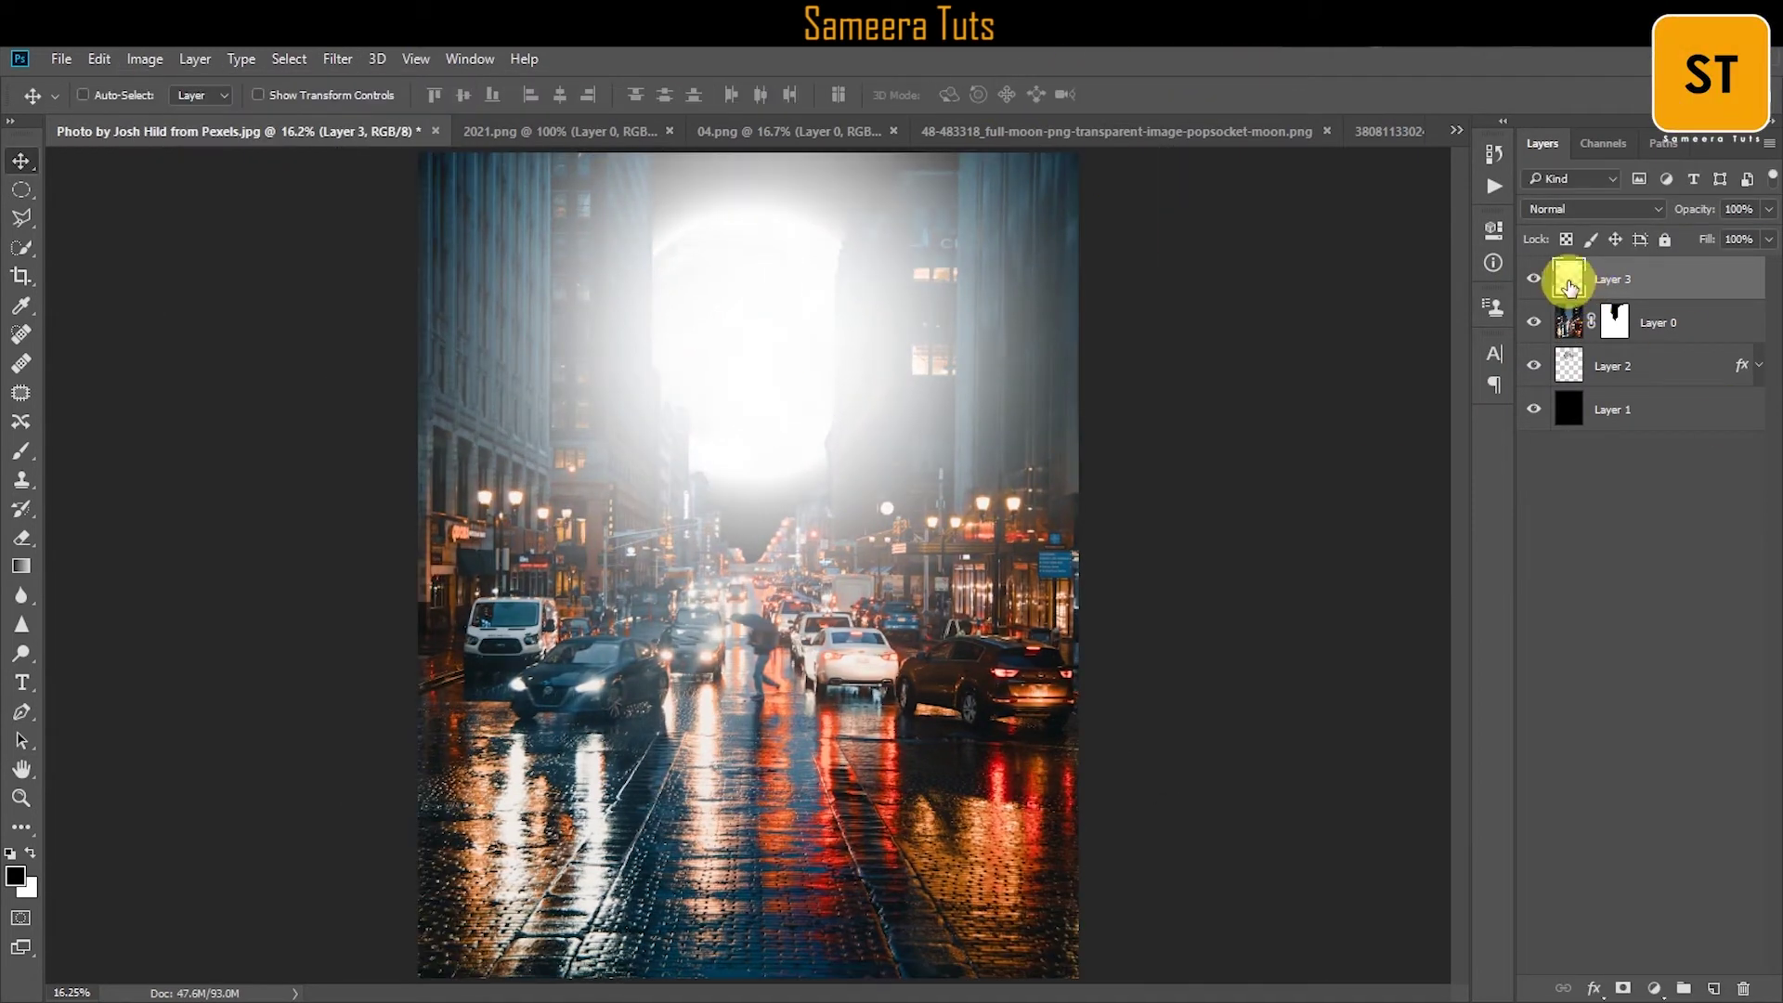
{"action": "mouse_move", "coordinate": [1569, 286]}
{"action": "left_mouse_down"}
{"action": "mouse_move", "coordinate": [1577, 376]}
{"action": "mouse_move", "coordinate": [1576, 260]}
{"action": "left_mouse_up"}
On a new layer, paint a large soft white glow over the street centre at 60% opacity.
{"action": "left_click", "coordinate": [1713, 988]}
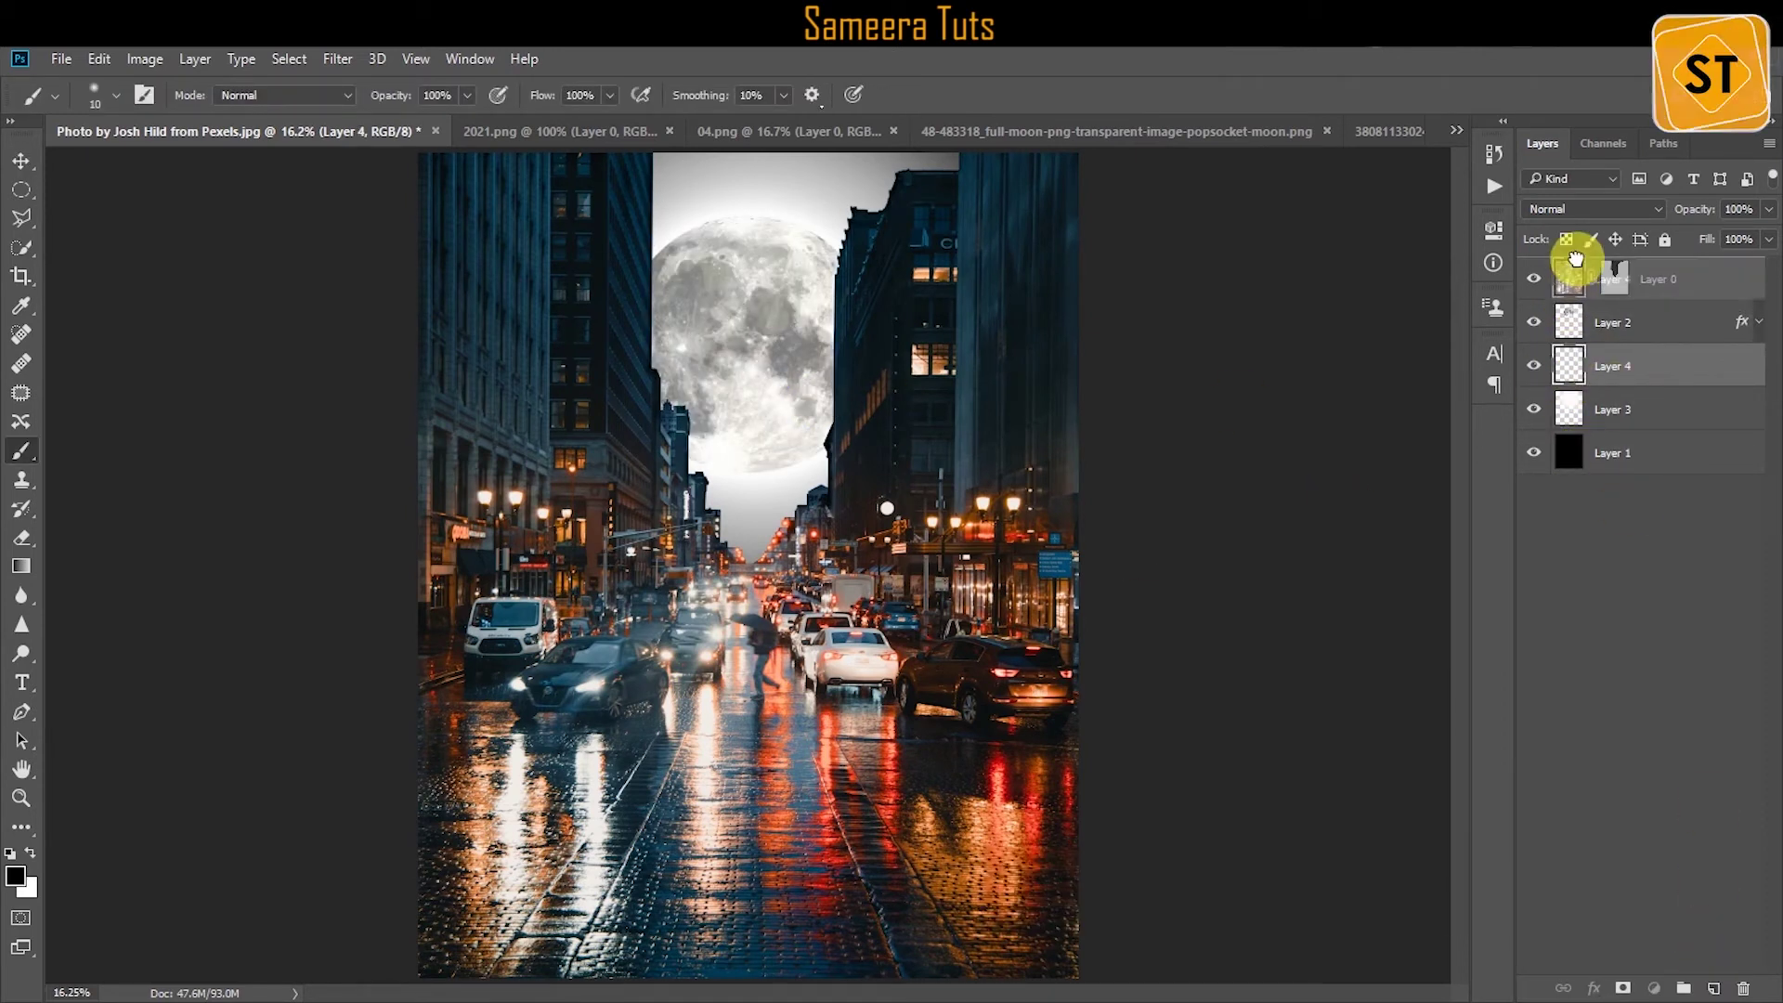
{"action": "left_click", "coordinate": [28, 854]}
{"action": "mouse_move", "coordinate": [837, 340]}
{"action": "left_mouse_down"}
{"action": "mouse_move", "coordinate": [864, 306]}
{"action": "mouse_move", "coordinate": [740, 569]}
{"action": "mouse_move", "coordinate": [644, 347]}
{"action": "mouse_move", "coordinate": [864, 543]}
{"action": "left_mouse_up"}
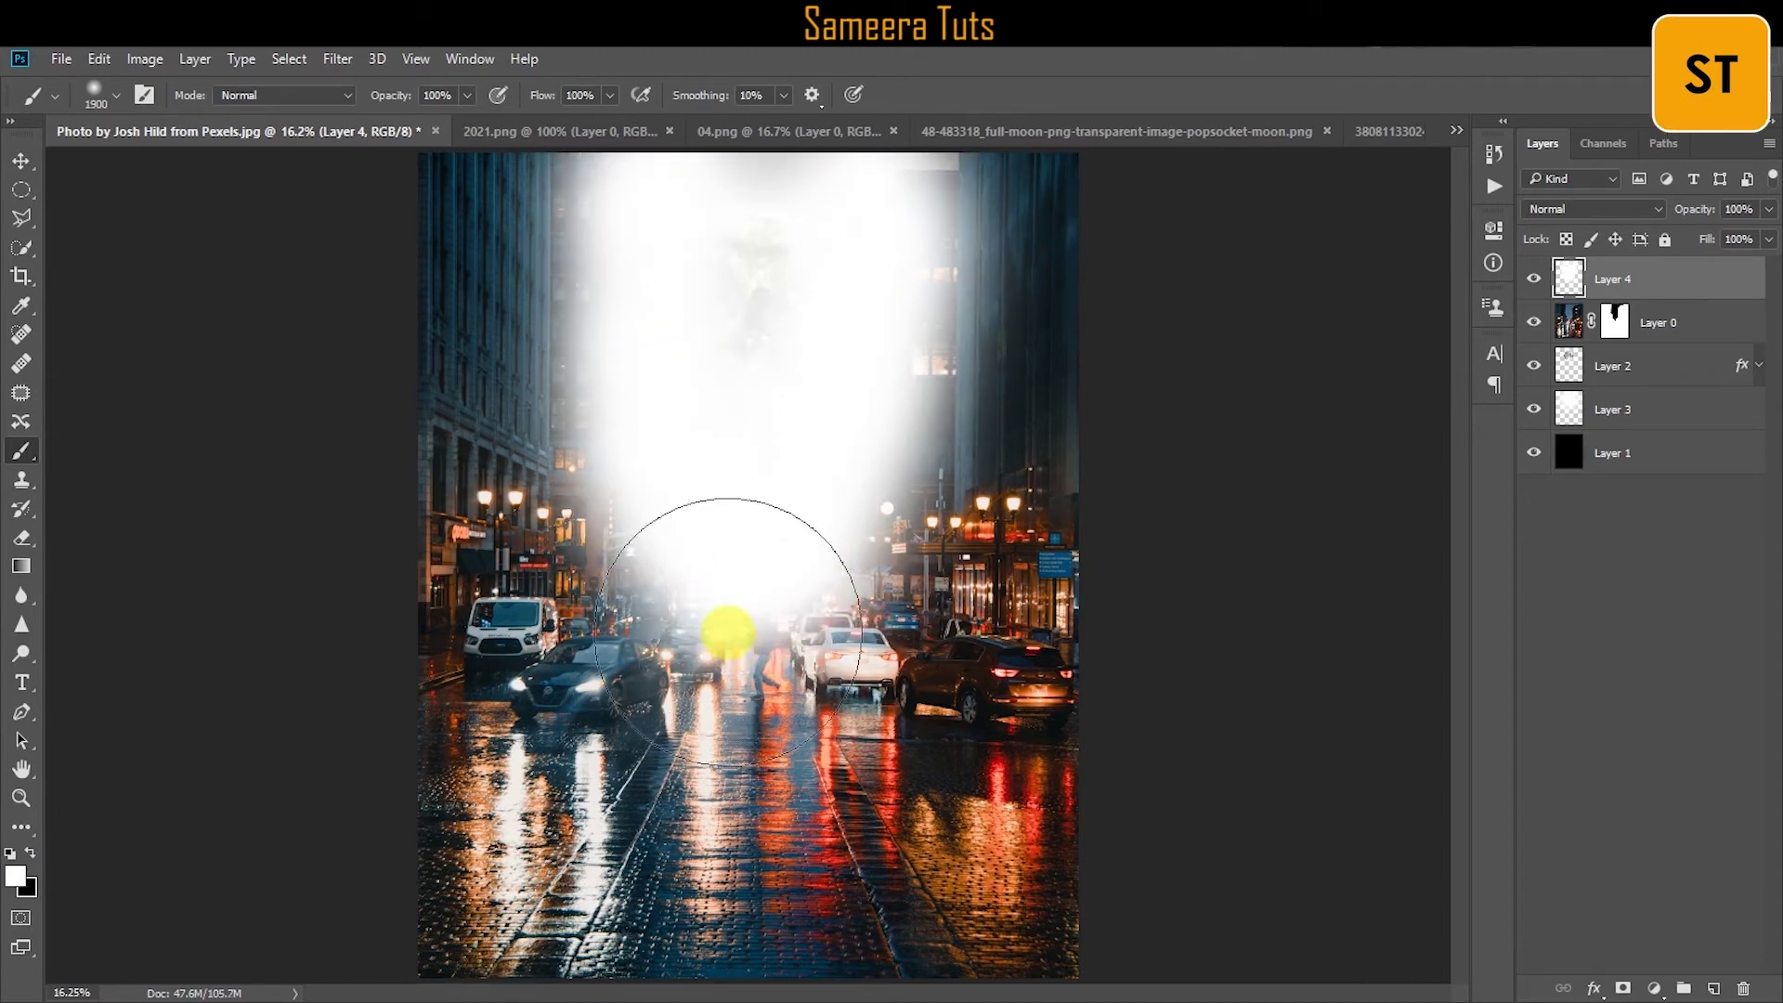
{"action": "left_click", "coordinate": [1768, 209]}
{"action": "left_click_drag", "start_coordinate": [1755, 236], "coordinate": [1725, 236]}
Widen the street glow evenly on both sides and lower its opacity further.
{"action": "key", "text": "v"}
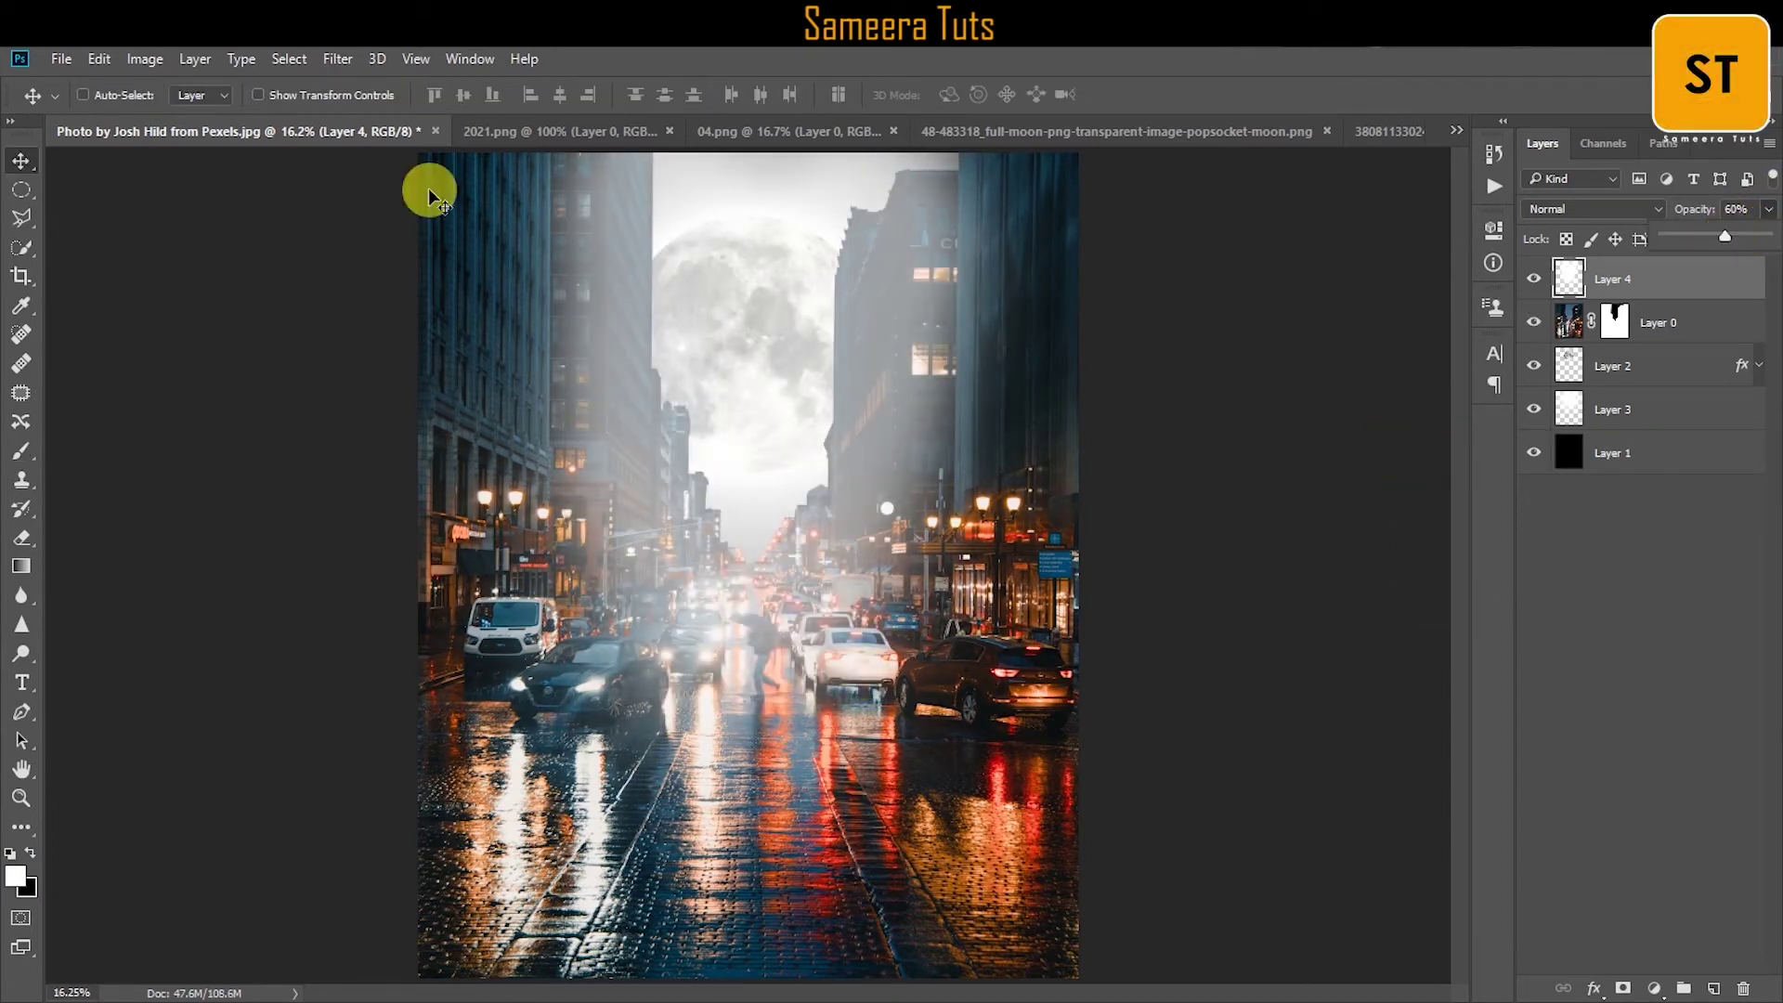
{"action": "left_click", "coordinate": [98, 58]}
{"action": "left_click", "coordinate": [102, 493]}
{"action": "left_click_drag", "start_coordinate": [1078, 541], "coordinate": [1186, 539]}
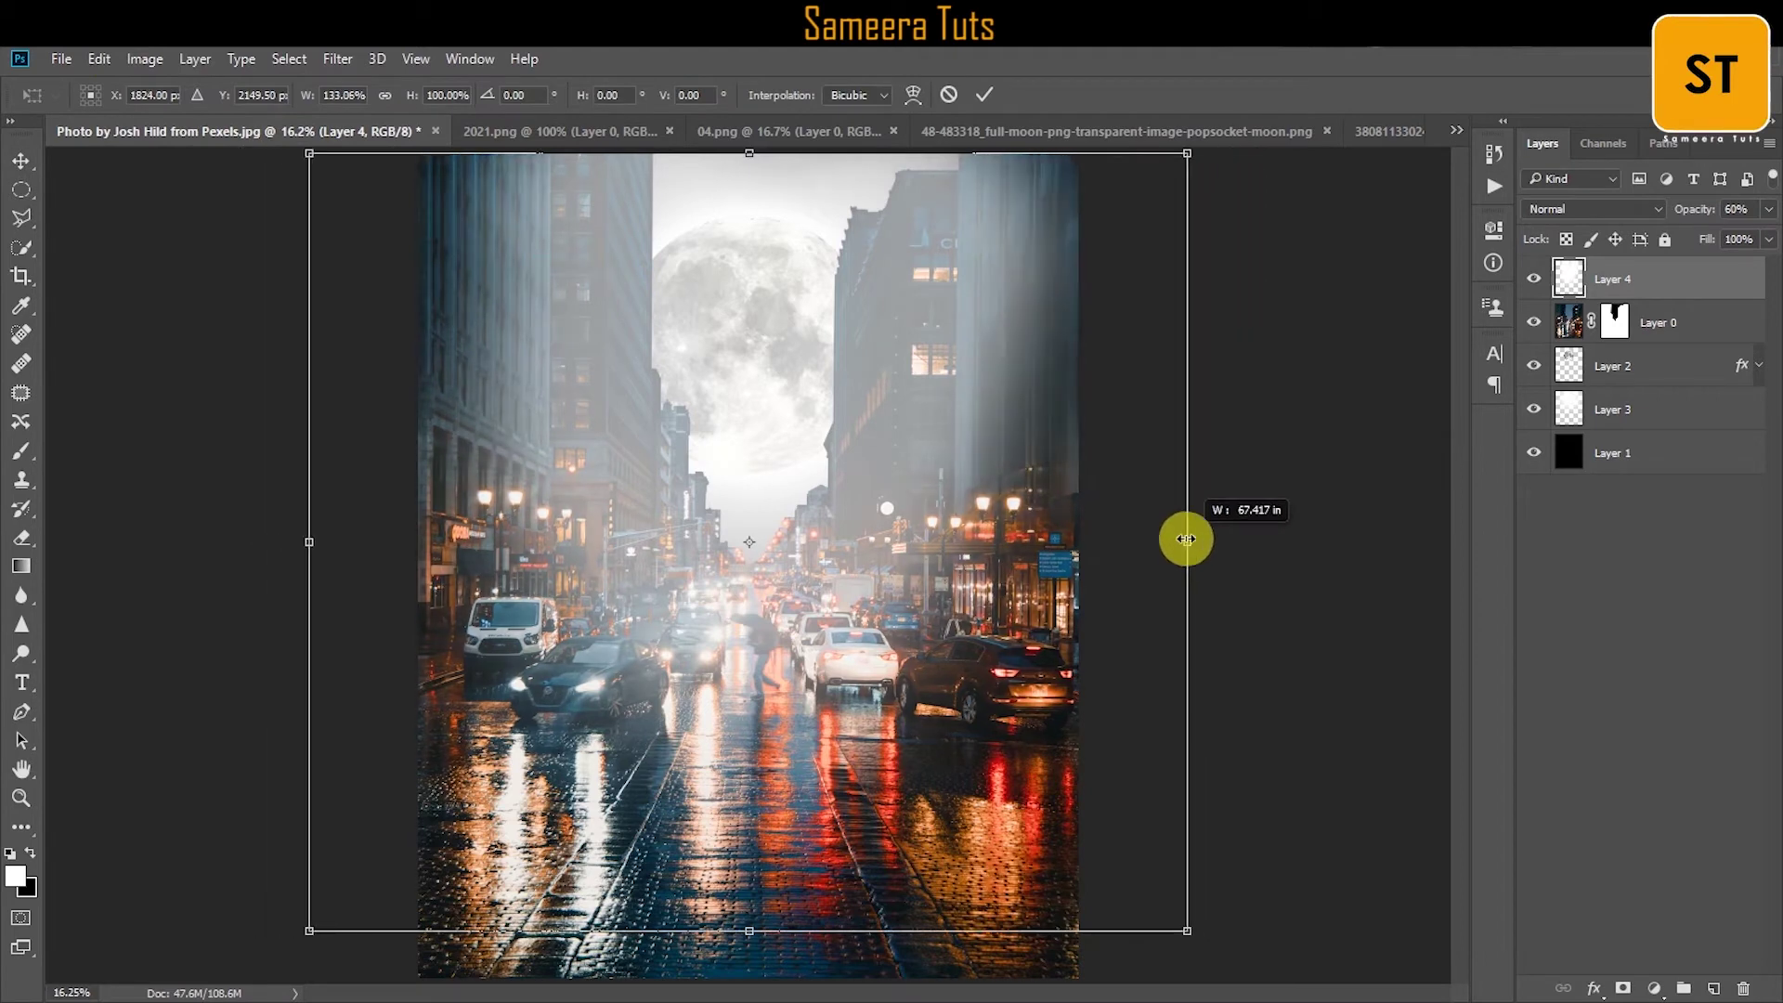
{"action": "key", "text": "Return"}
{"action": "left_click", "coordinate": [1768, 208]}
{"action": "left_click_drag", "start_coordinate": [1735, 238], "coordinate": [1713, 238]}
Paint a white glow on the street centre on a new layer at 79% opacity.
{"action": "key", "text": "ctrl+shift+alt+n"}
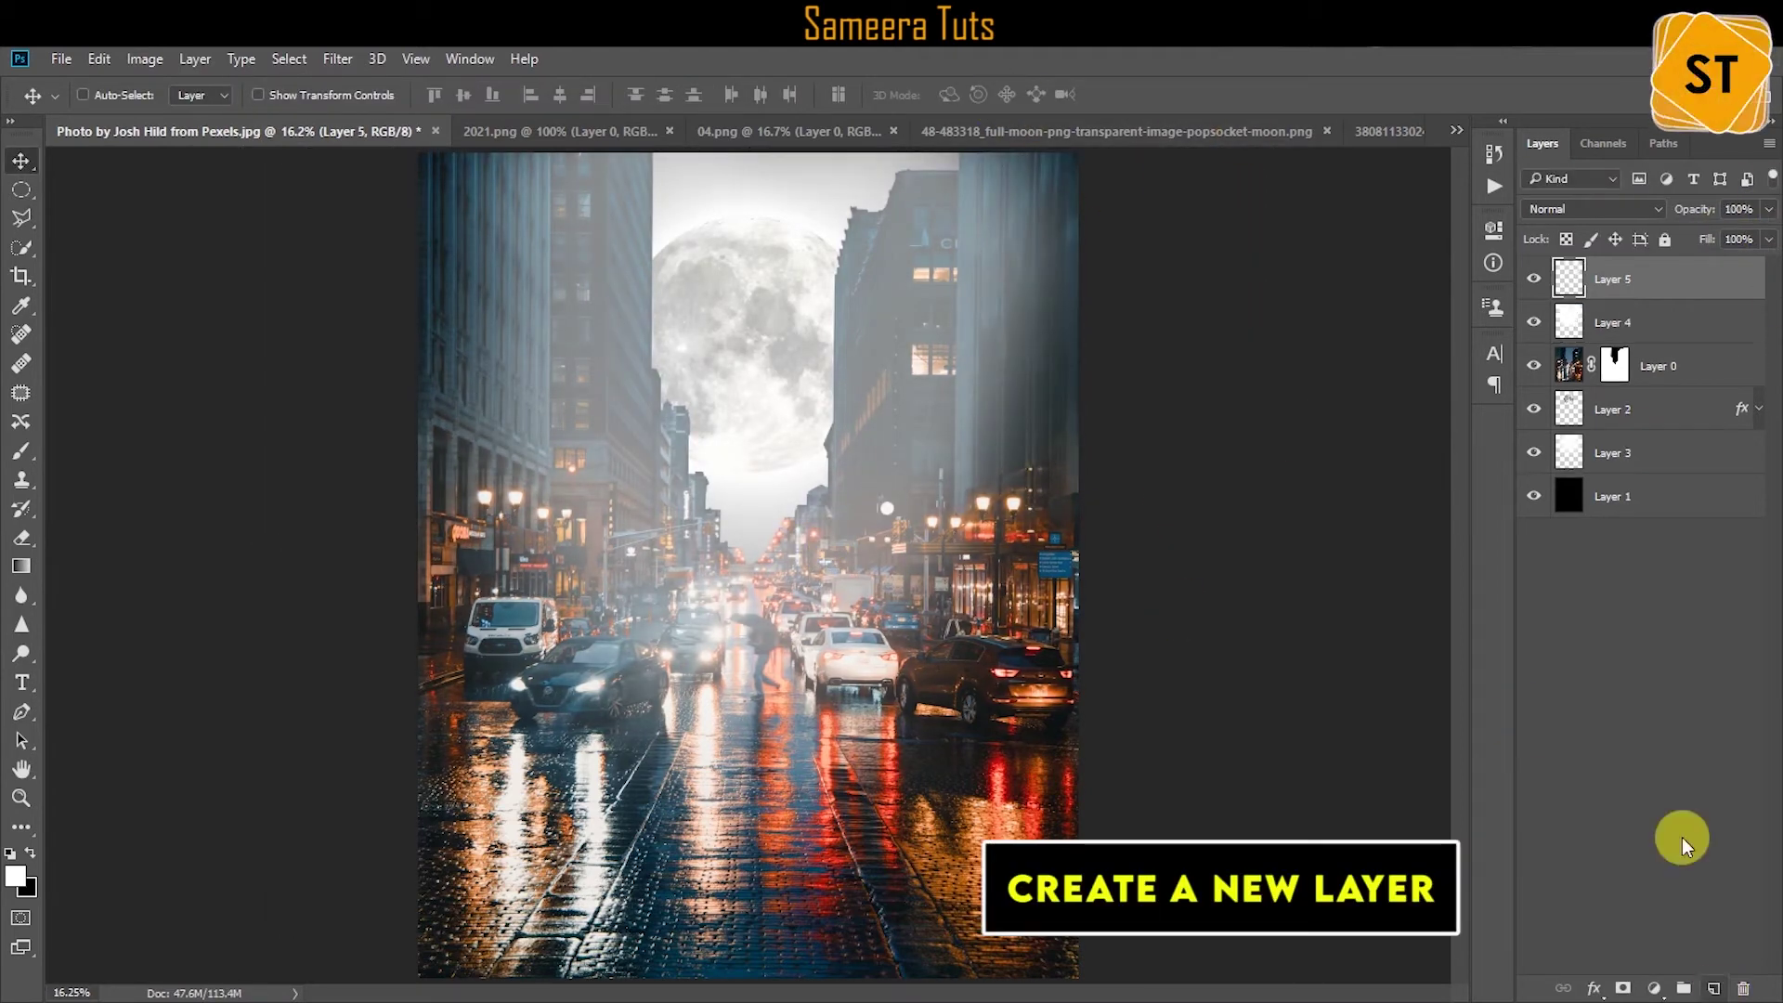
{"action": "key", "text": "b"}
{"action": "left_click", "coordinate": [748, 562]}
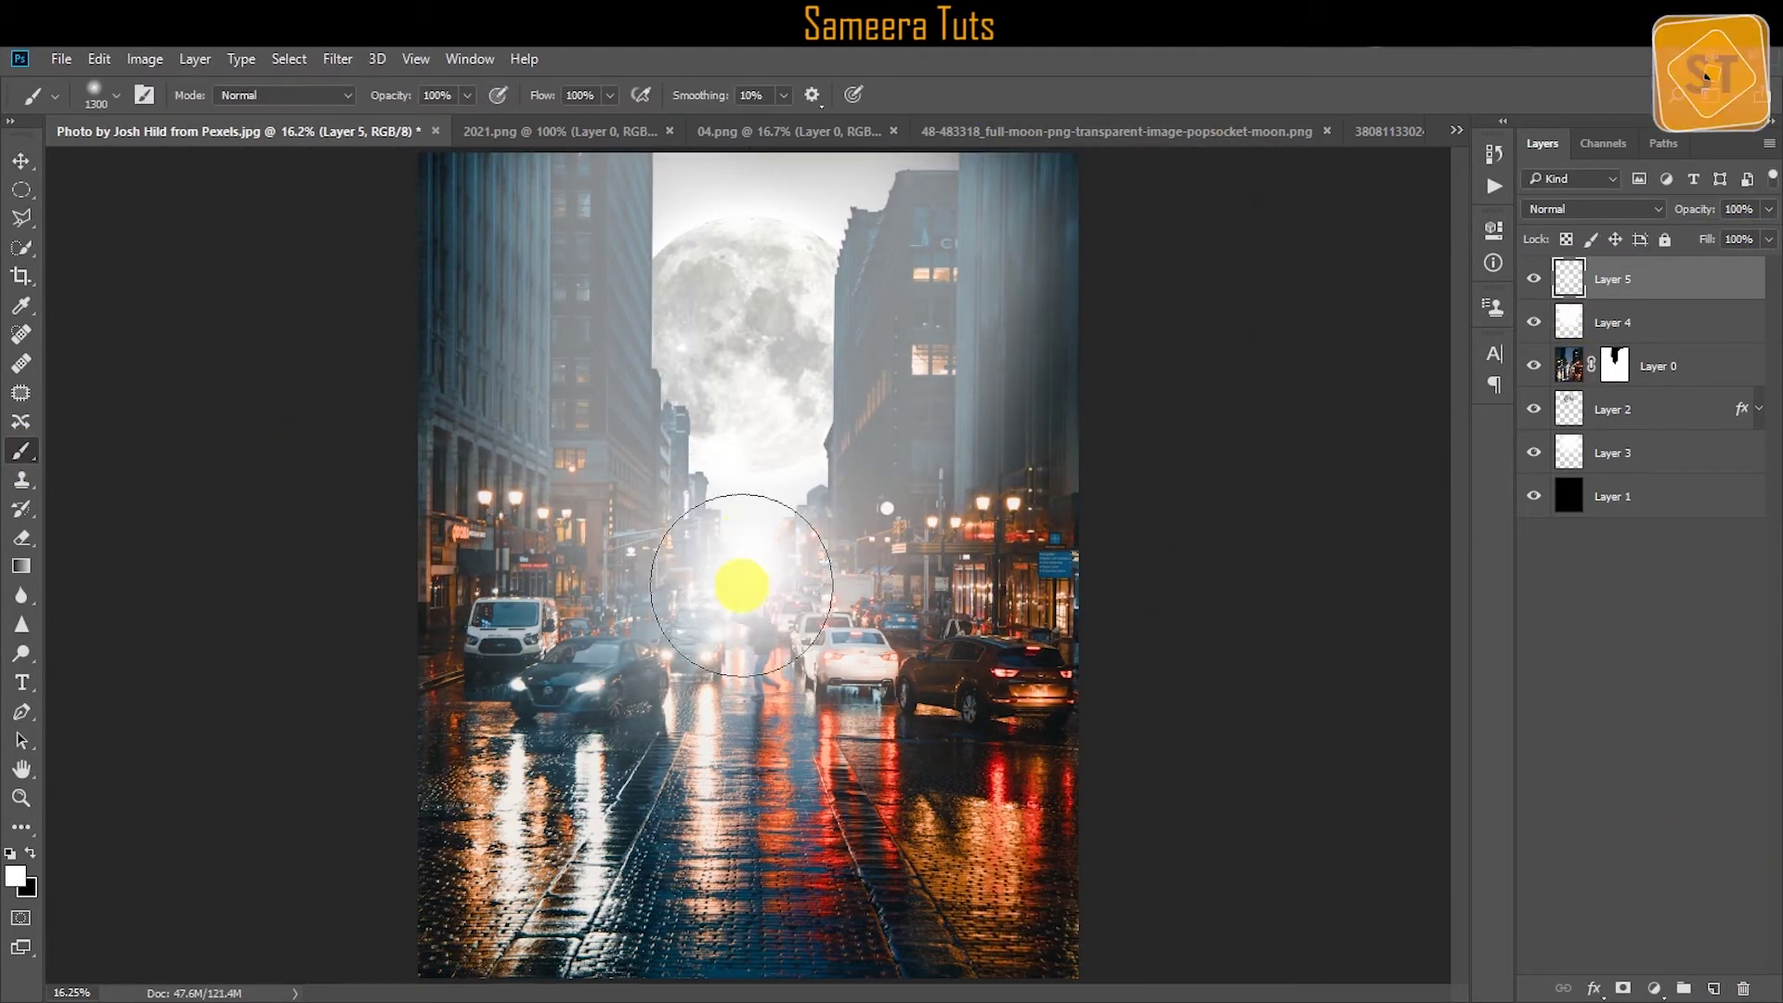
{"action": "key", "text": "v"}
{"action": "left_click", "coordinate": [1768, 209]}
{"action": "left_click_drag", "start_coordinate": [1762, 238], "coordinate": [1746, 240]}
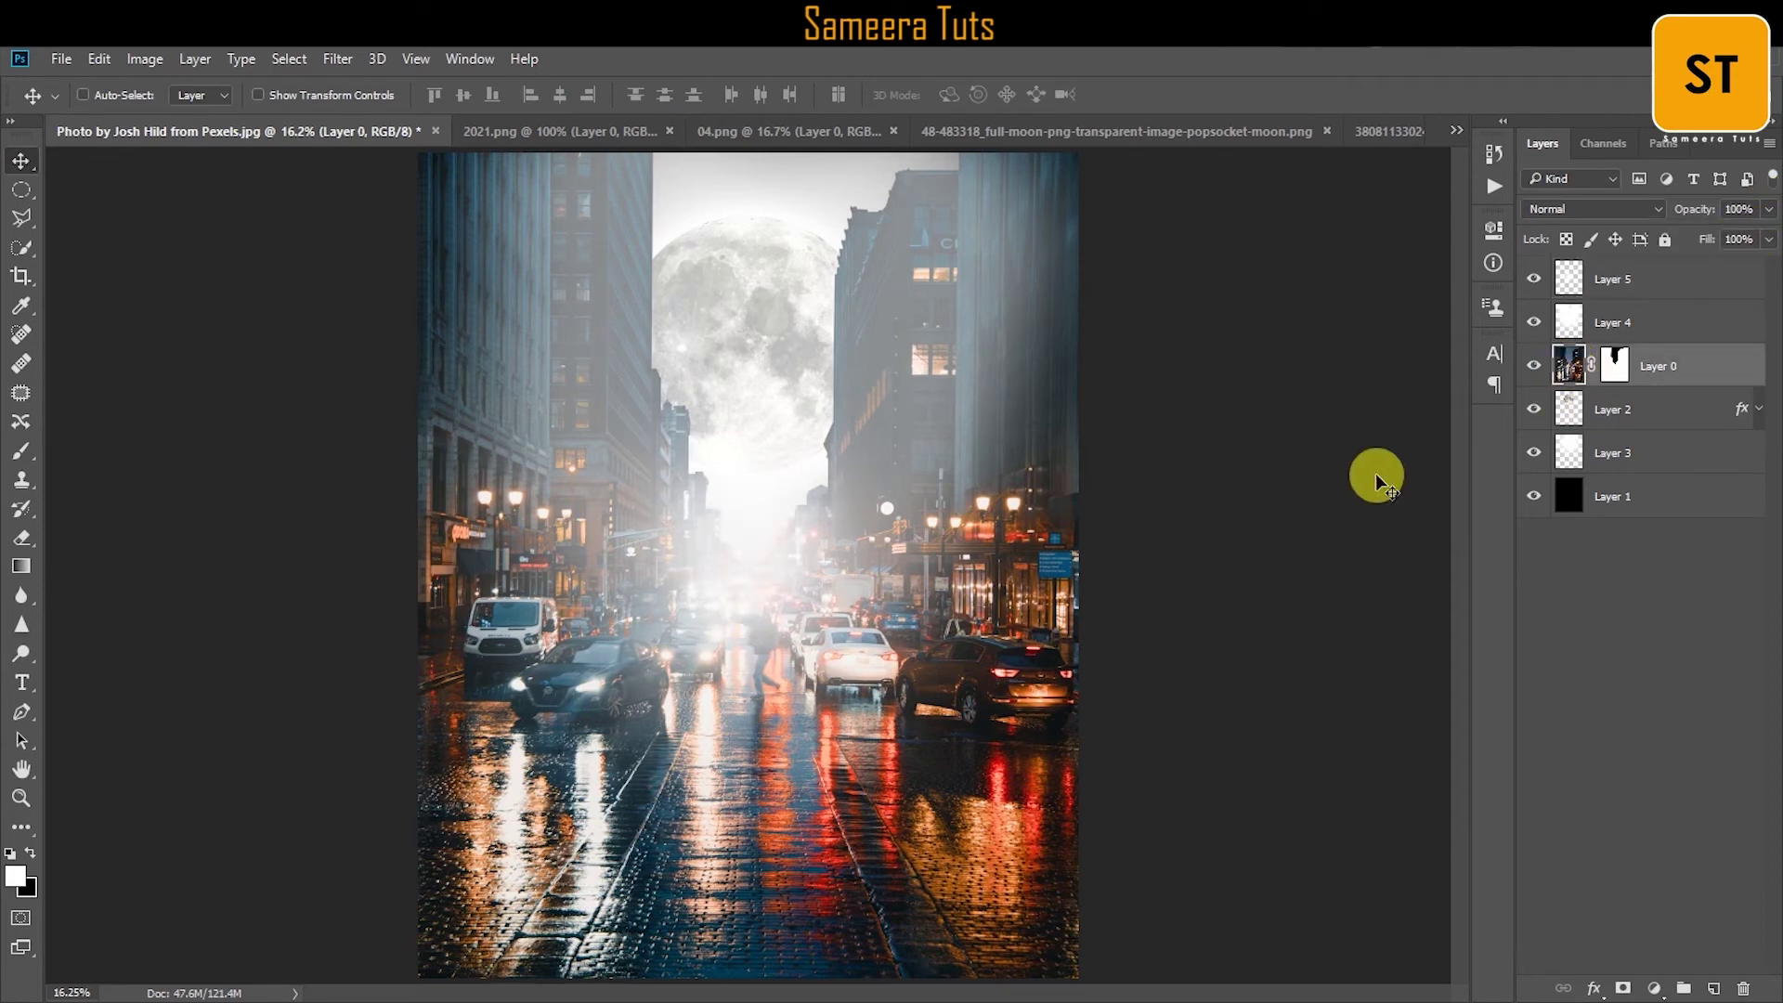
Shift the city photo's midtones toward cyan (-15) and reduce its saturation to -58.
{"action": "left_click", "coordinate": [145, 58]}
{"action": "mouse_move", "coordinate": [178, 115]}
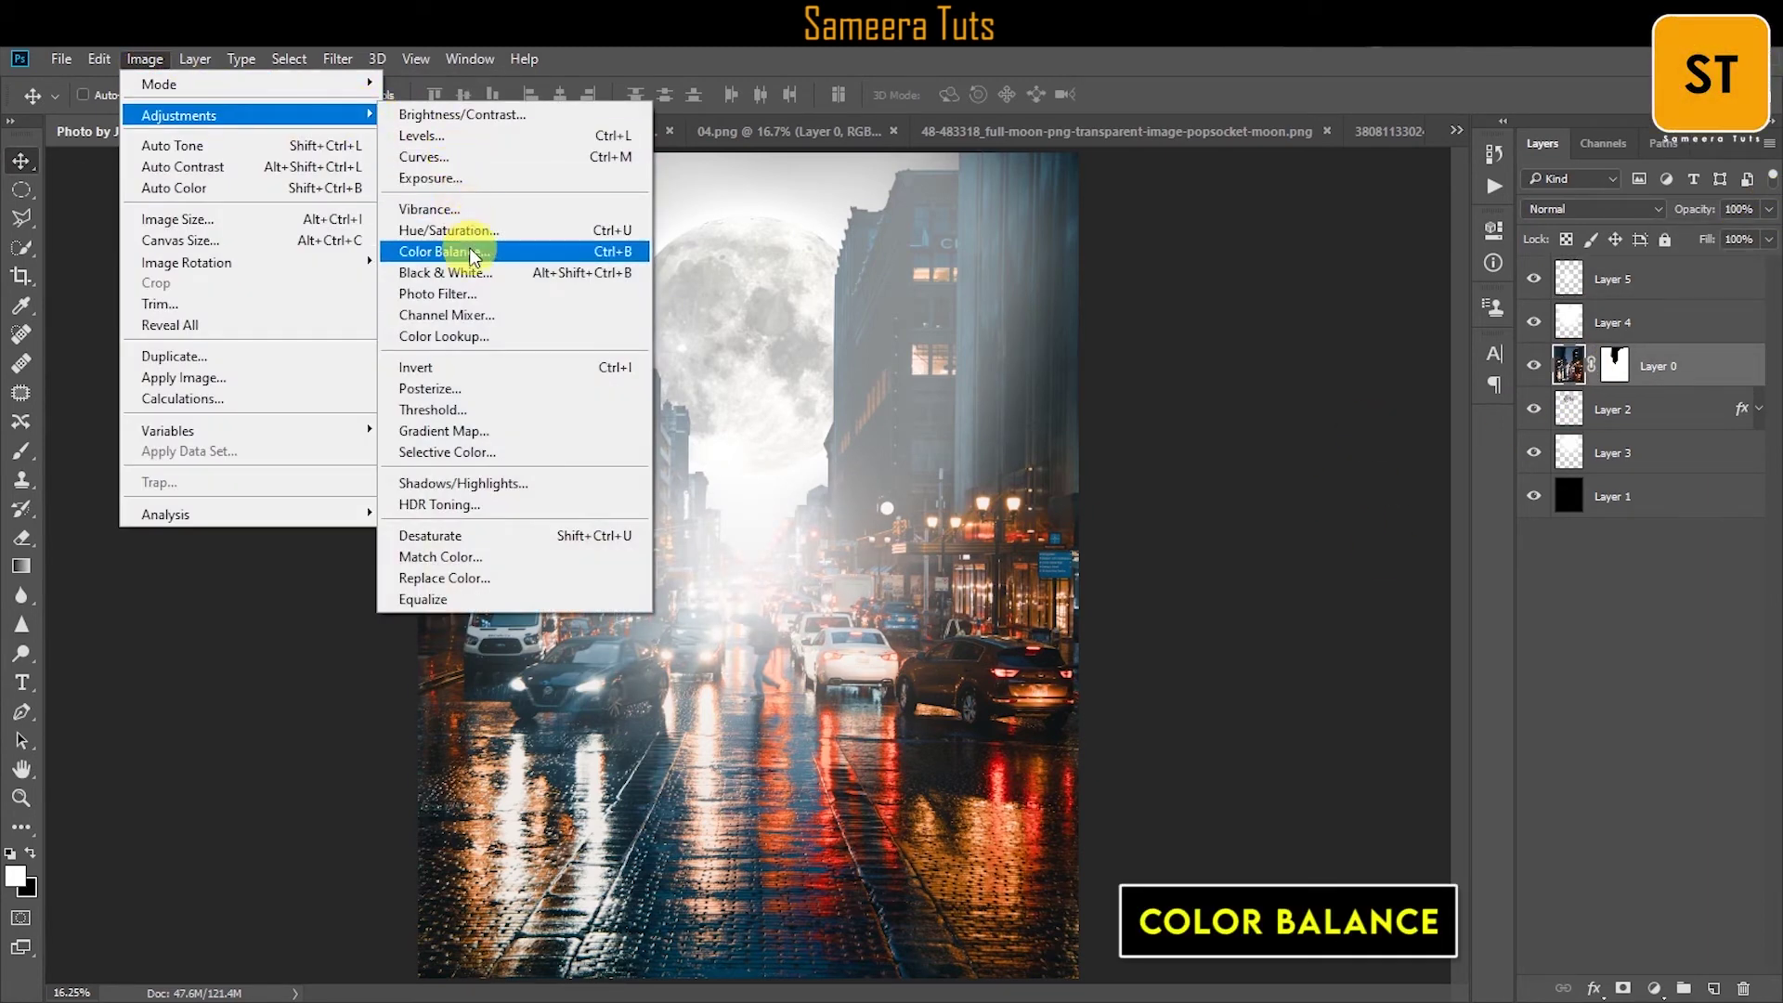
{"action": "left_click", "coordinate": [444, 252]}
{"action": "left_click_drag", "start_coordinate": [1407, 353], "coordinate": [1354, 371]}
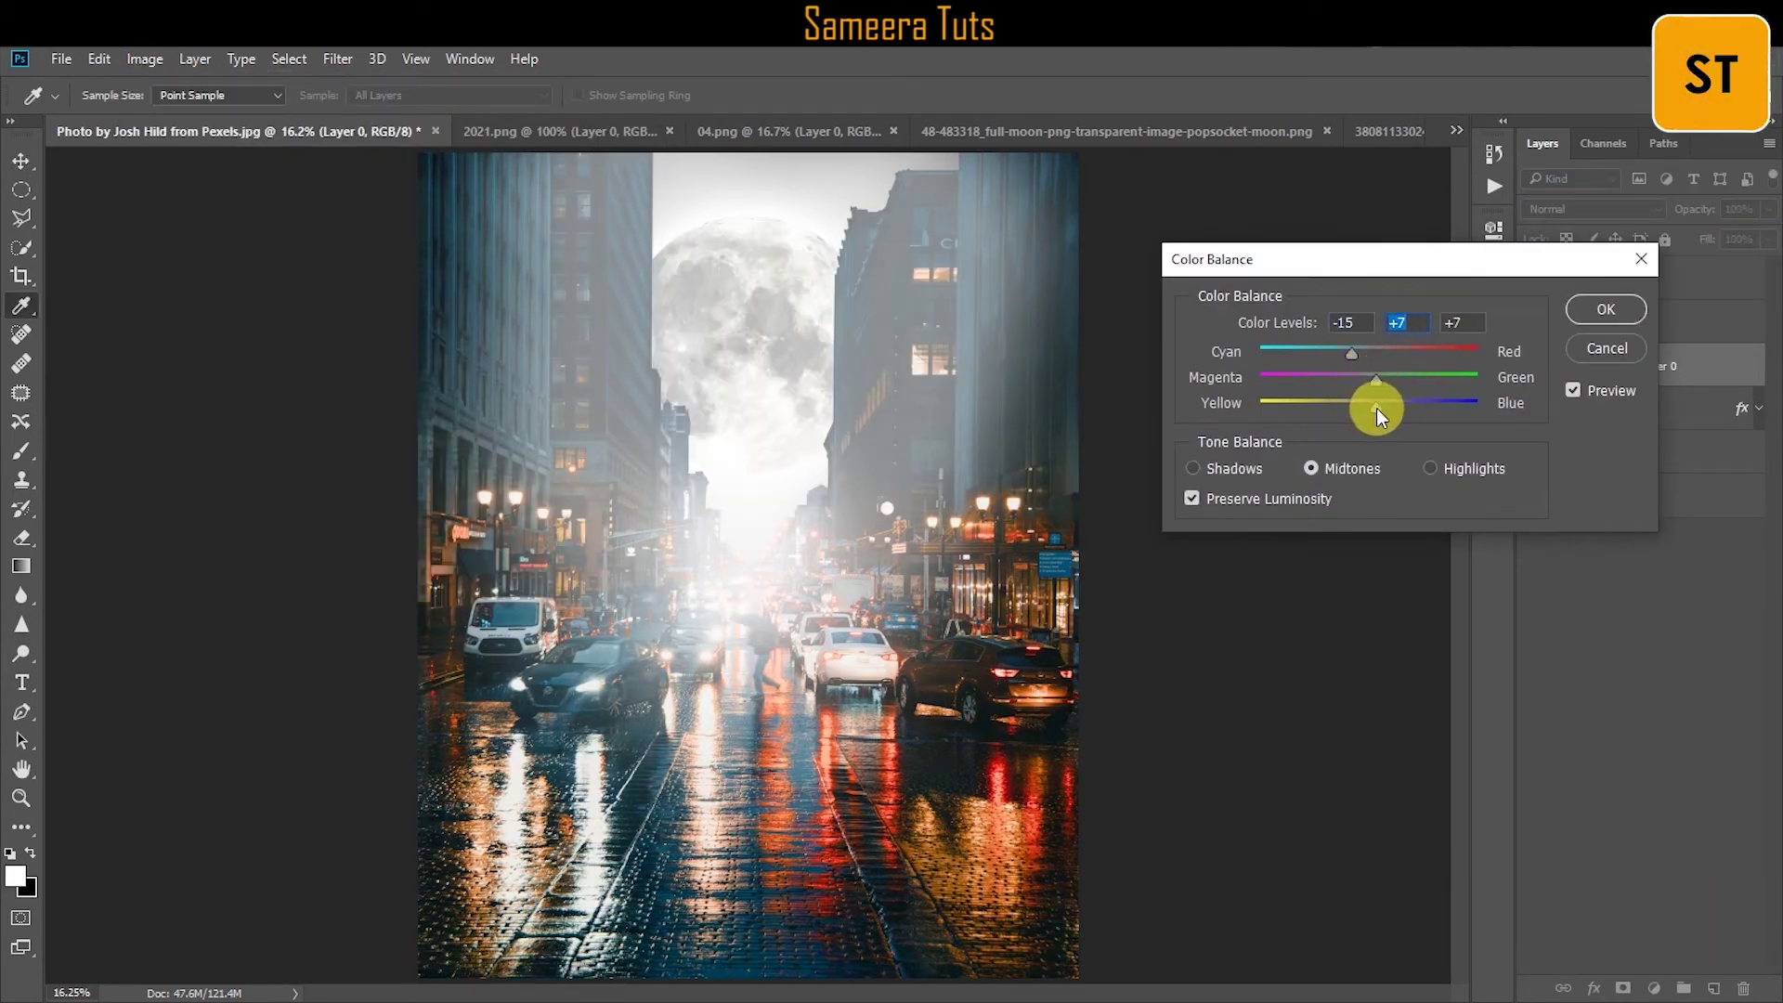
{"action": "key", "text": "Return"}
{"action": "left_click", "coordinate": [145, 58]}
{"action": "left_click", "coordinate": [450, 235]}
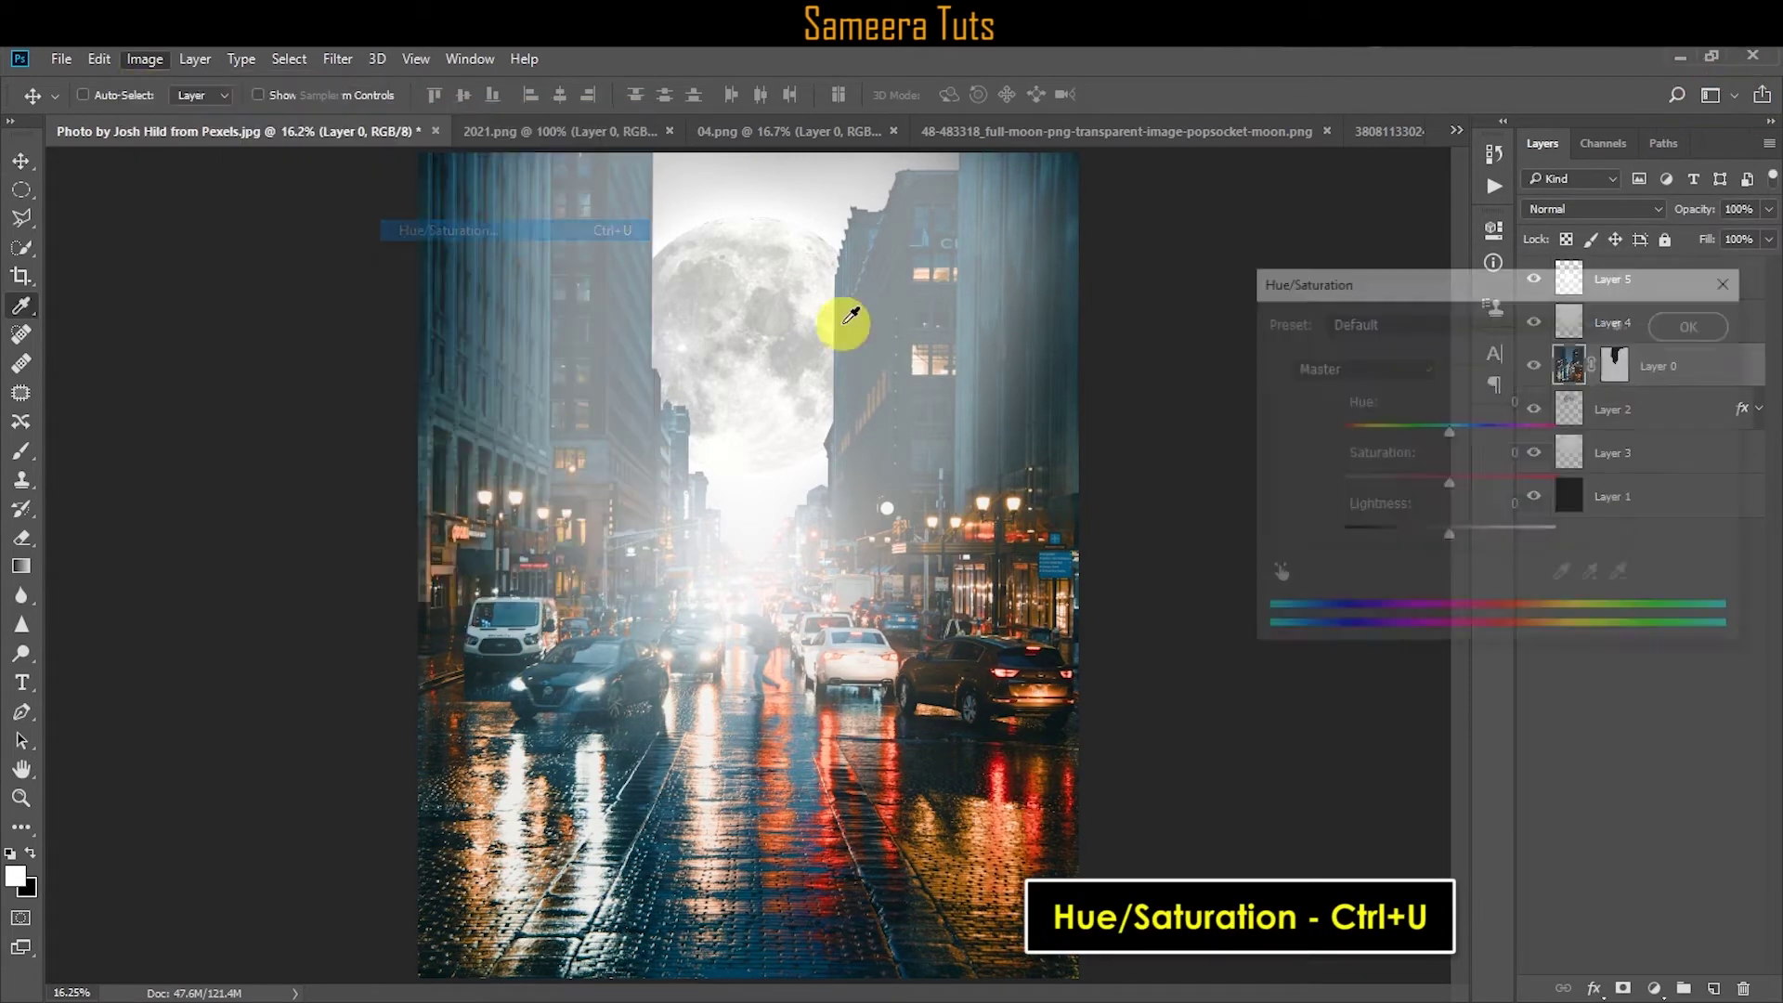
{"action": "mouse_move", "coordinate": [1449, 478]}
{"action": "left_mouse_down"}
{"action": "mouse_move", "coordinate": [1427, 484]}
{"action": "mouse_move", "coordinate": [1456, 509]}
{"action": "left_mouse_up"}
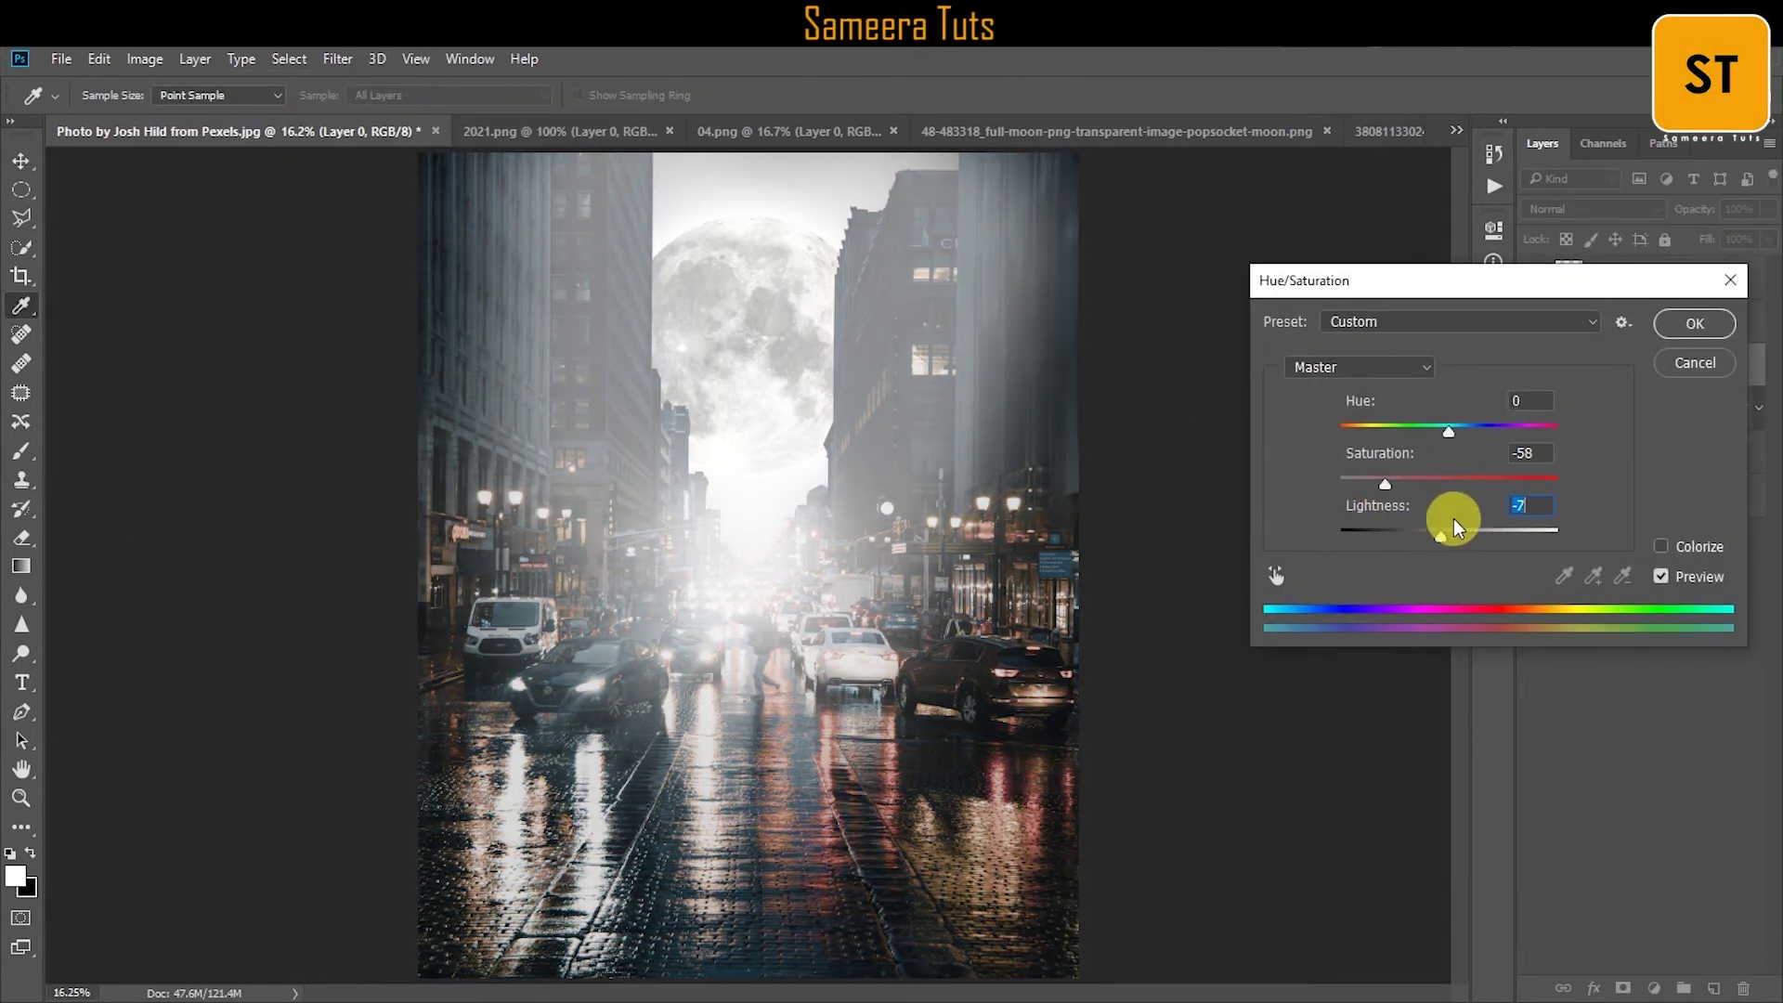
{"action": "key", "text": "Return"}
Add a teal (028b70) Solid Color fill layer and blend it into the photo.
{"action": "left_click", "coordinate": [1654, 988]}
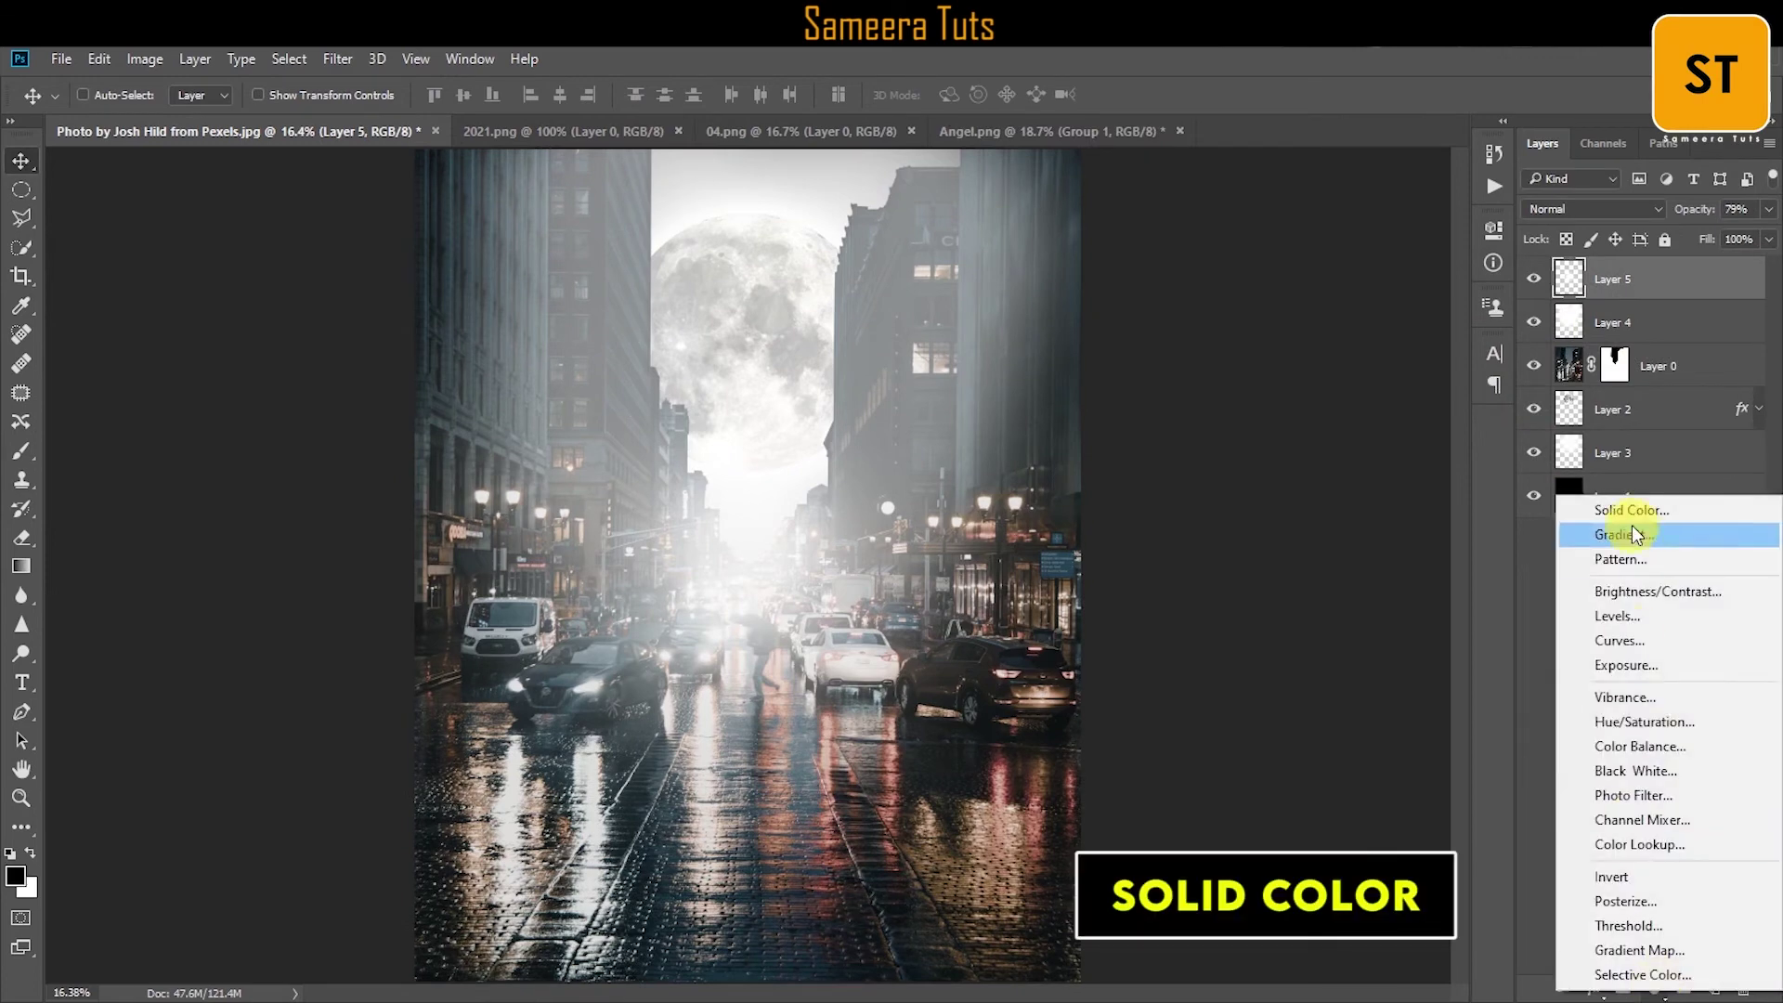
{"action": "left_click", "coordinate": [1601, 506]}
{"action": "type", "text": "028a6f"}
{"action": "left_click", "coordinate": [914, 394]}
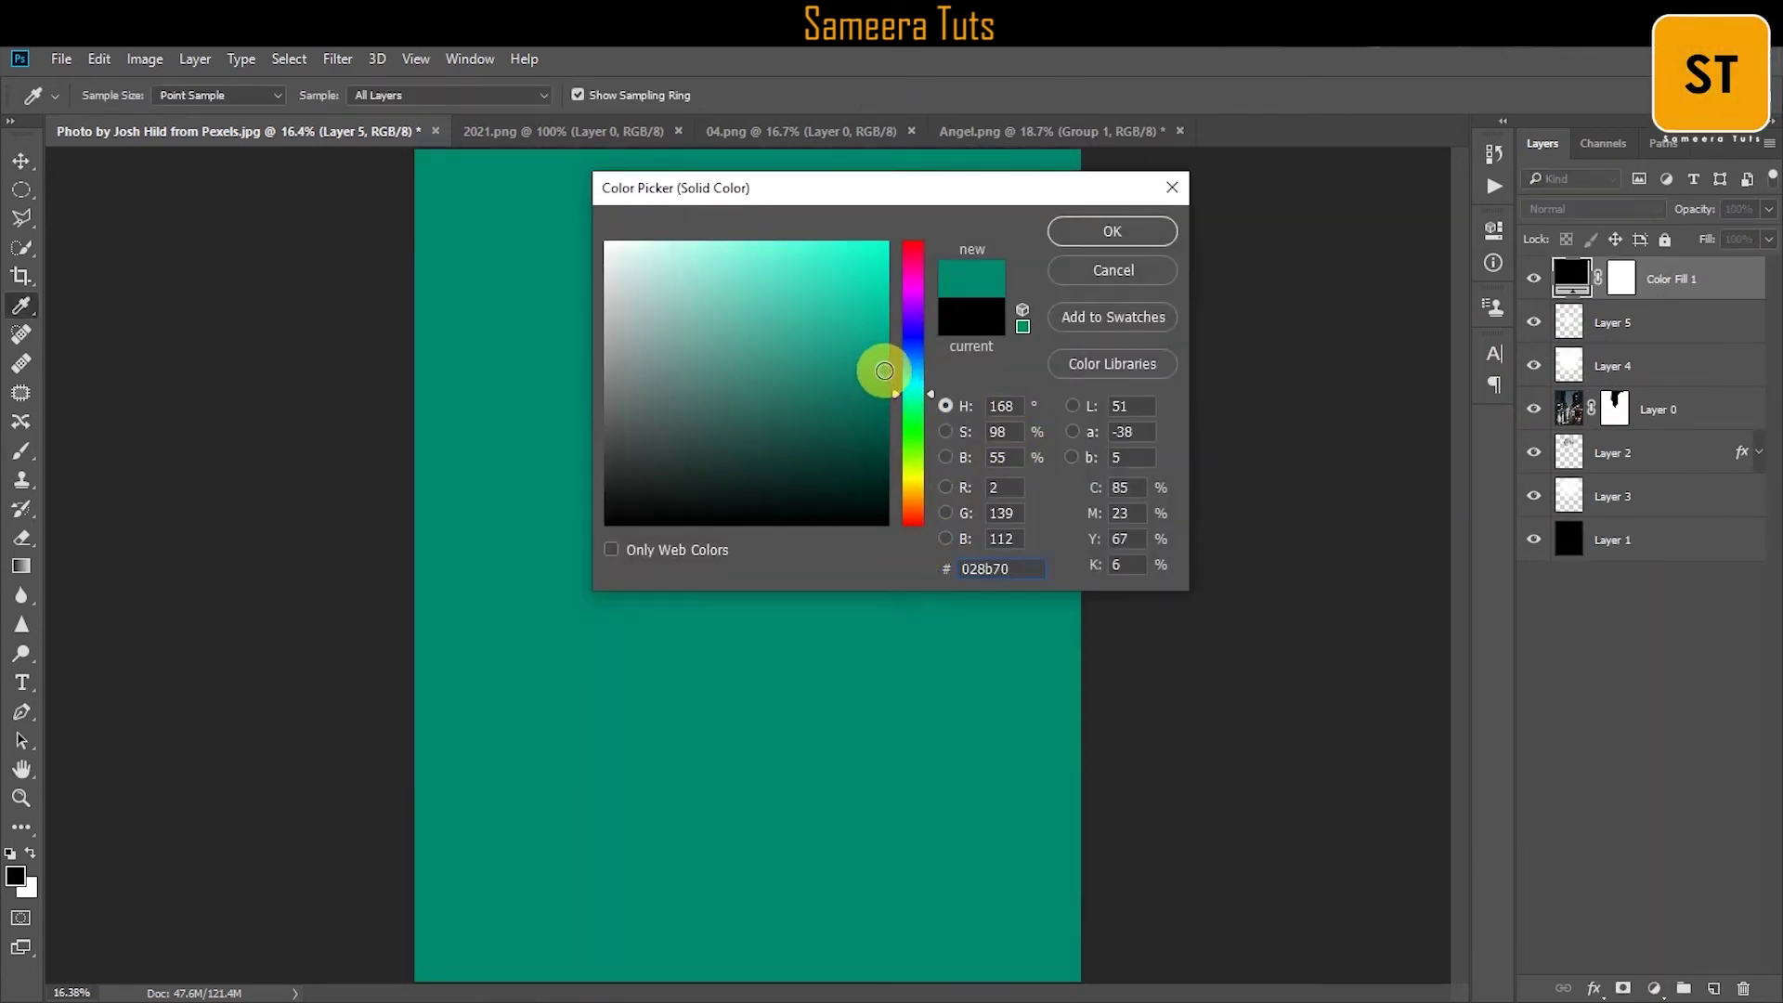
{"action": "left_click", "coordinate": [1124, 234]}
{"action": "left_click", "coordinate": [1590, 209]}
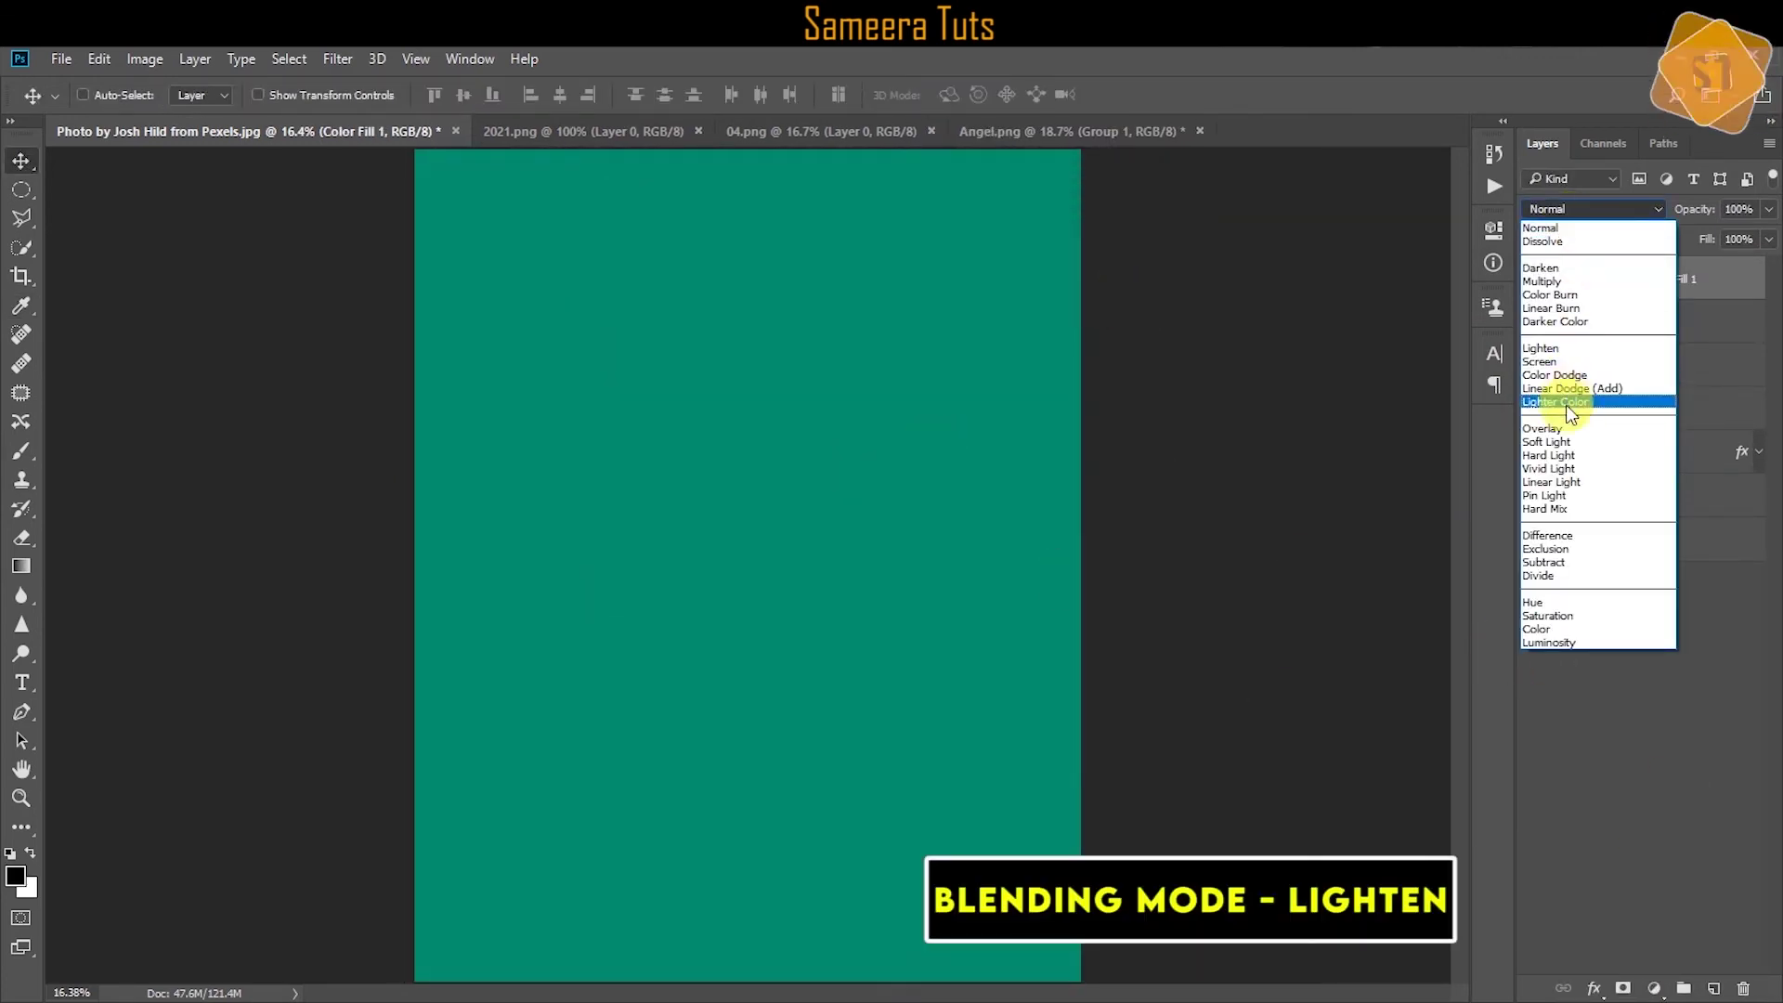
{"action": "left_click", "coordinate": [1541, 455]}
Bring the winged woman in, shrink her in front of the moon, then add the wolf image.
{"action": "left_click", "coordinate": [1012, 132]}
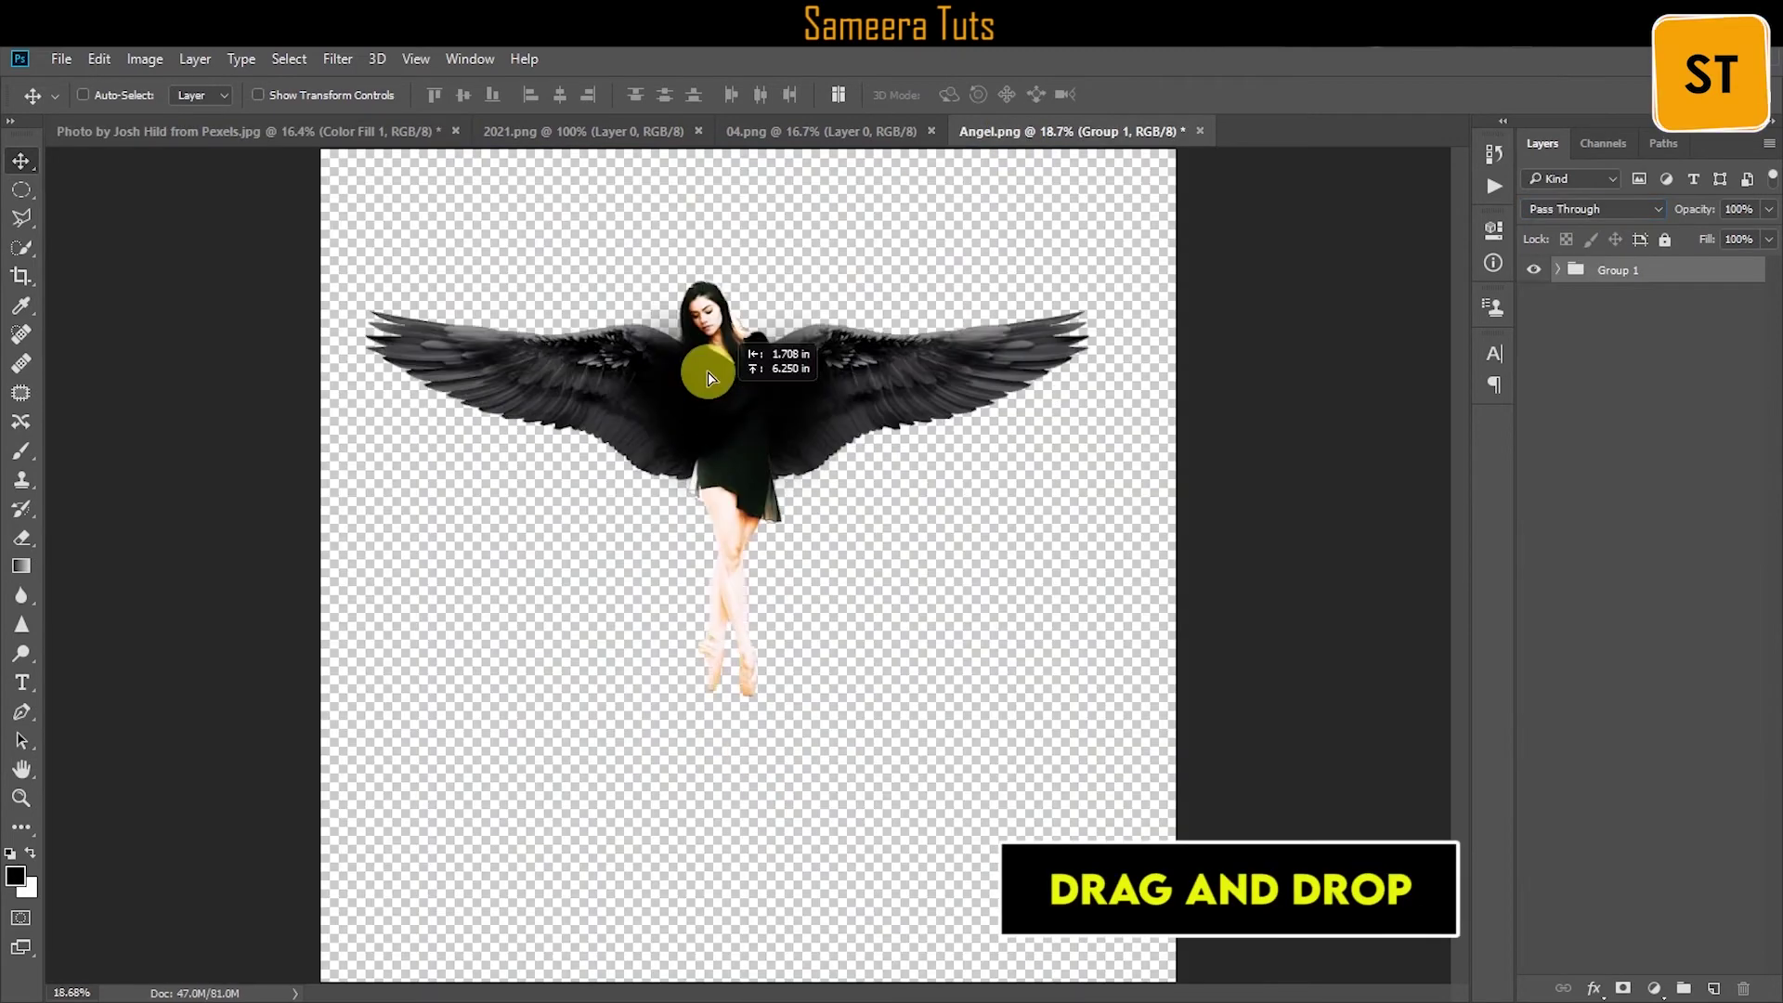
{"action": "left_click_drag", "start_coordinate": [705, 371], "coordinate": [753, 374]}
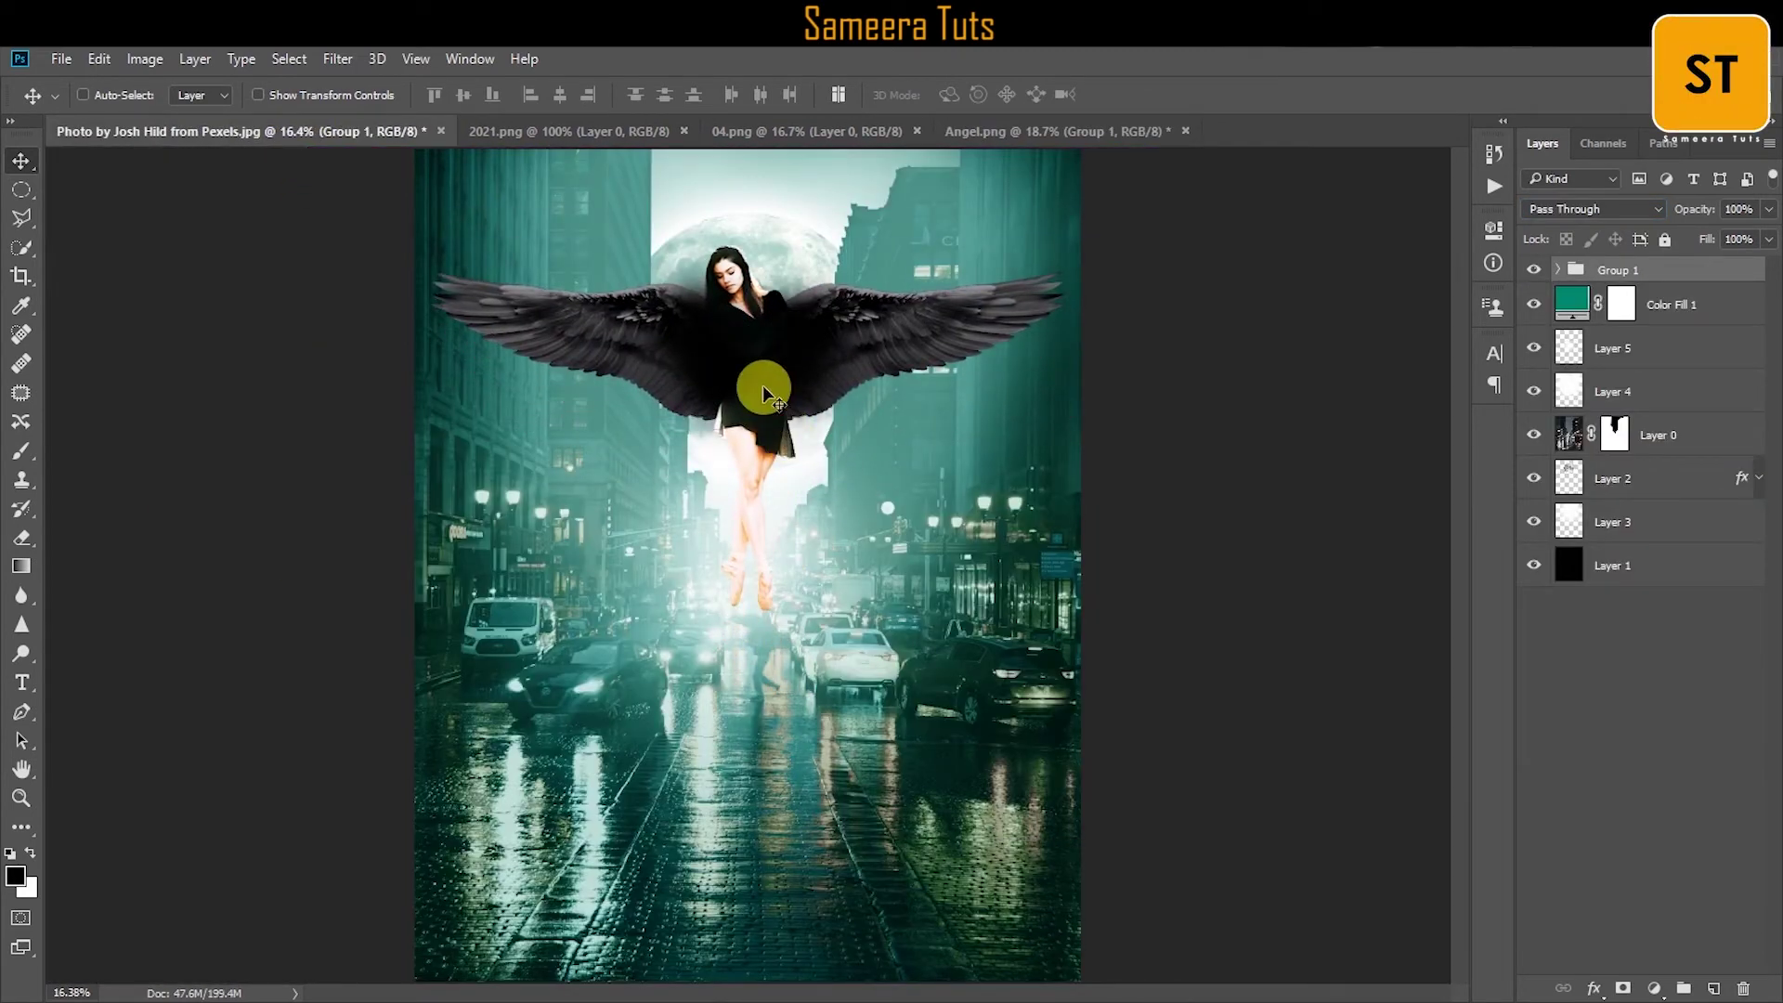
{"action": "left_click", "coordinate": [99, 59]}
{"action": "left_click", "coordinate": [213, 516]}
{"action": "left_click_drag", "start_coordinate": [1035, 183], "coordinate": [984, 213]}
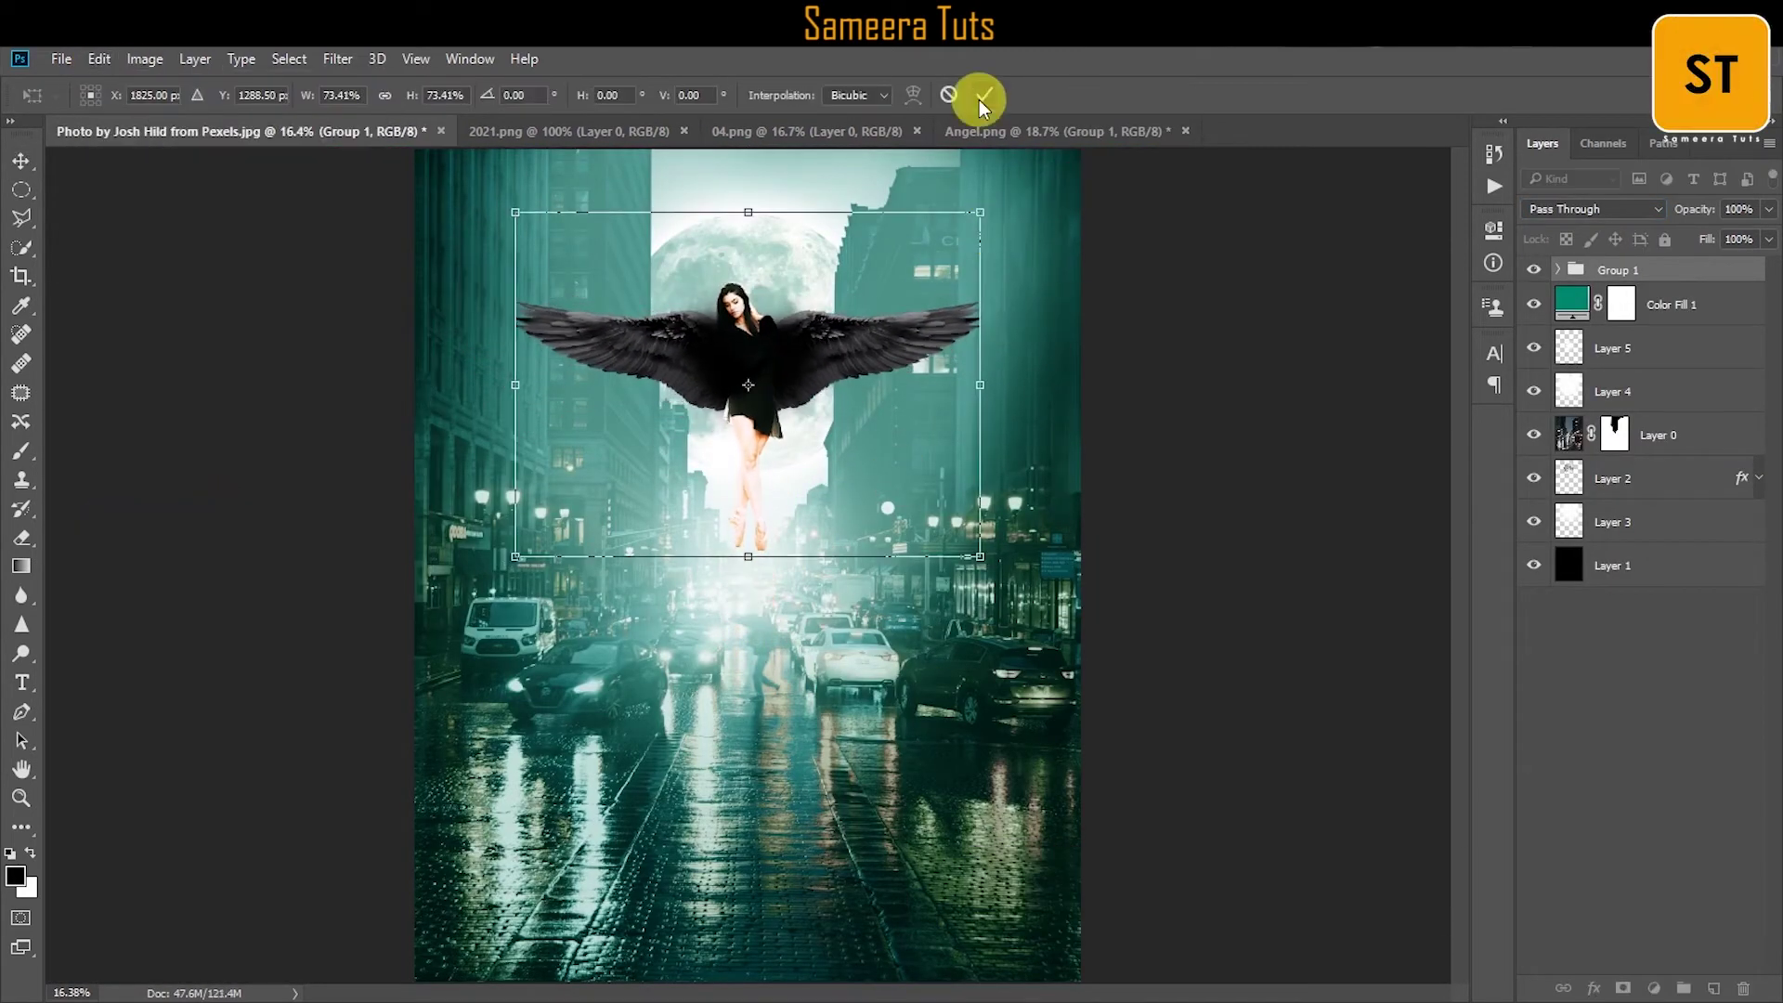
{"action": "left_click", "coordinate": [975, 87]}
{"action": "left_click_drag", "start_coordinate": [743, 367], "coordinate": [756, 390]}
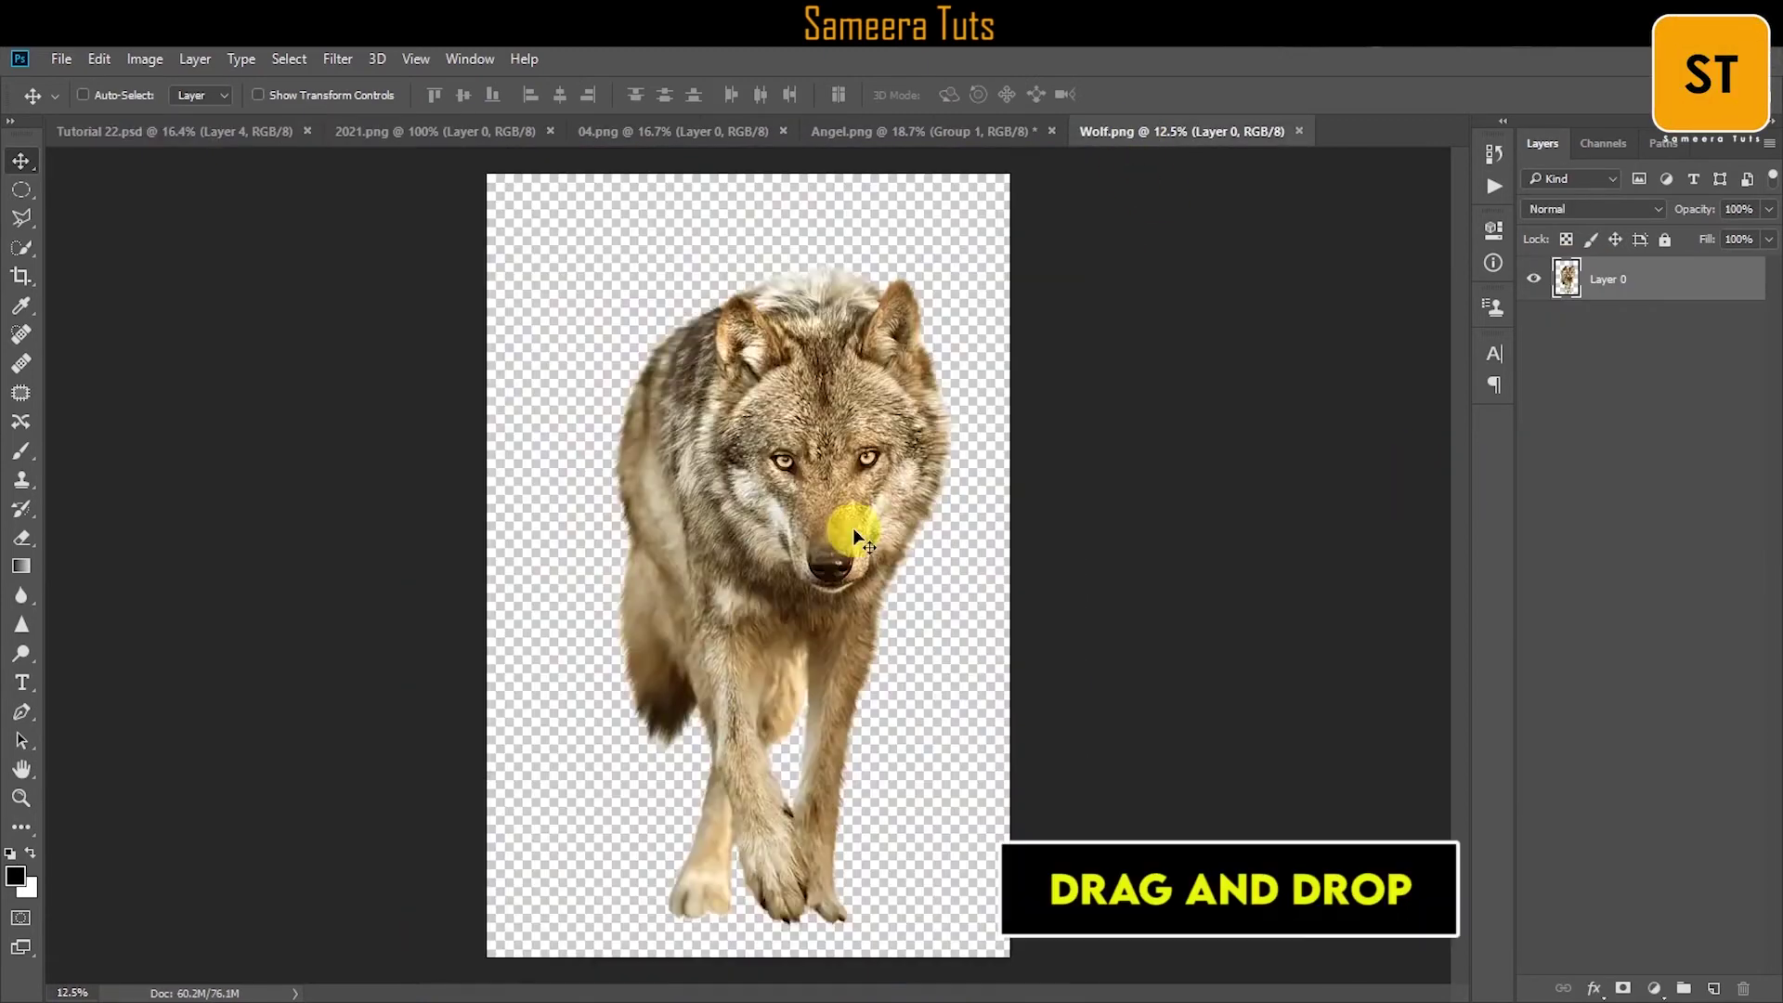
{"action": "left_click_drag", "start_coordinate": [836, 637], "coordinate": [737, 509]}
{"action": "left_click", "coordinate": [98, 59]}
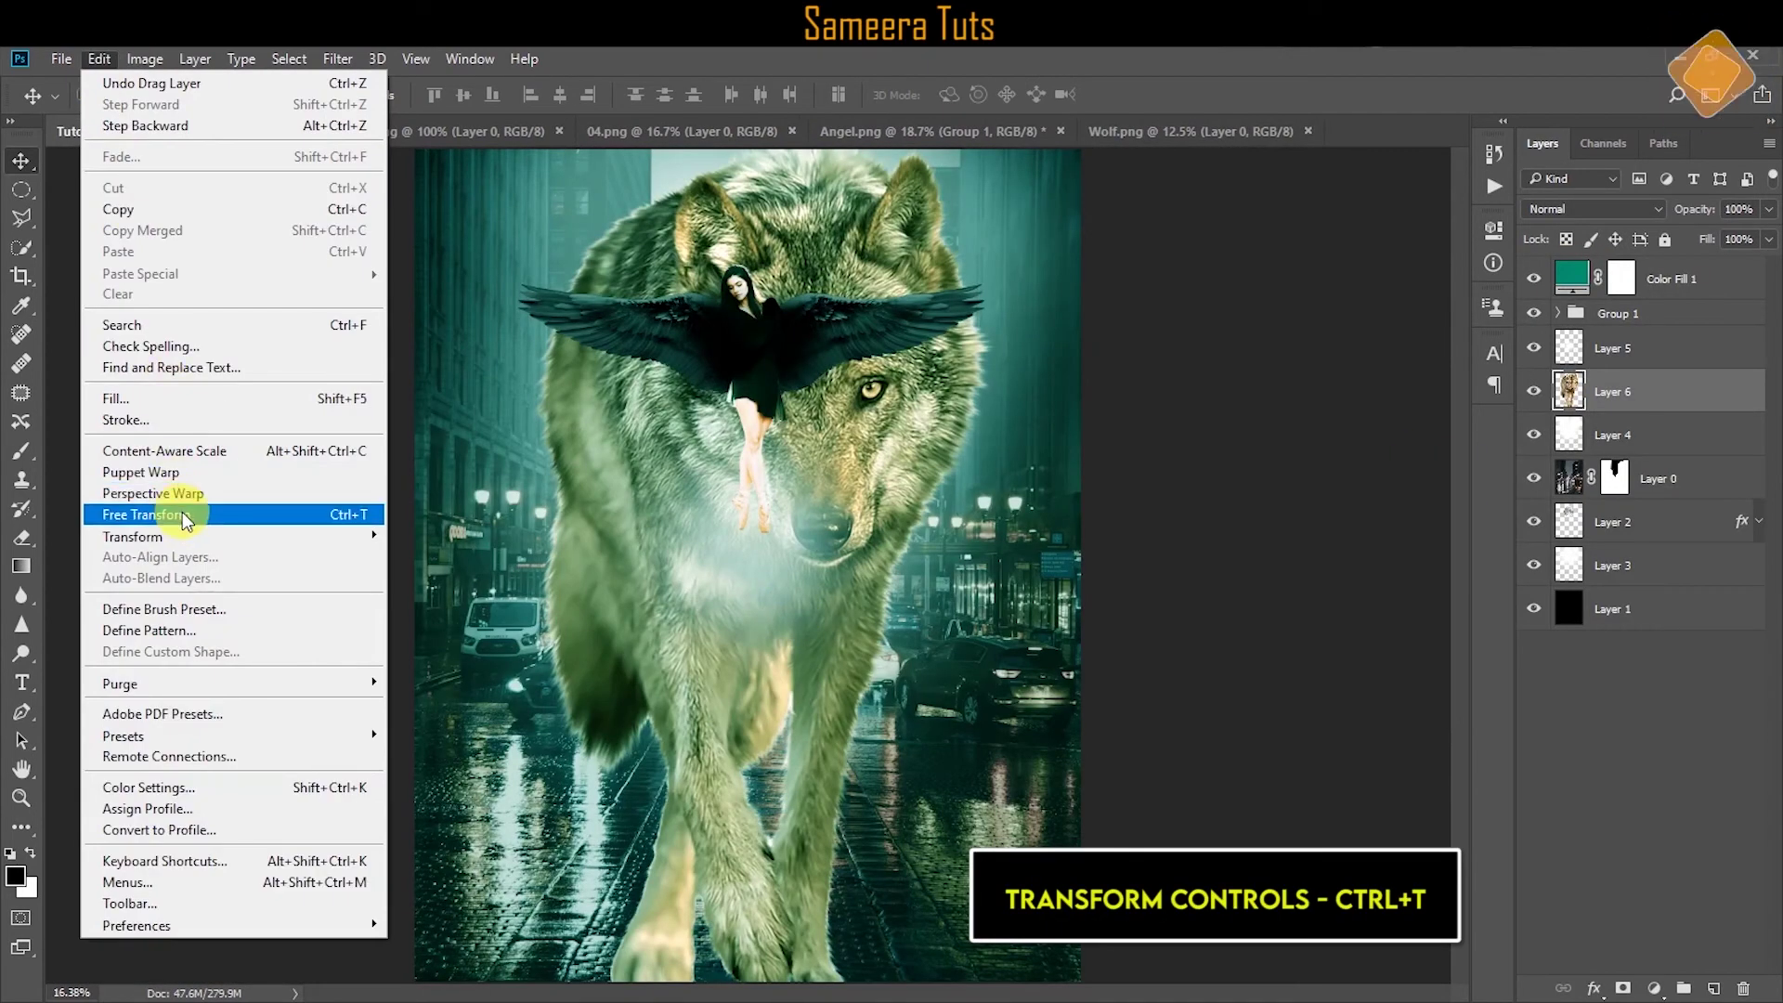
Shrink the wolf to stand on the street and darken it with Brightness/Contrast.
{"action": "left_click", "coordinate": [186, 517]}
{"action": "left_click_drag", "start_coordinate": [1077, 151], "coordinate": [857, 563]}
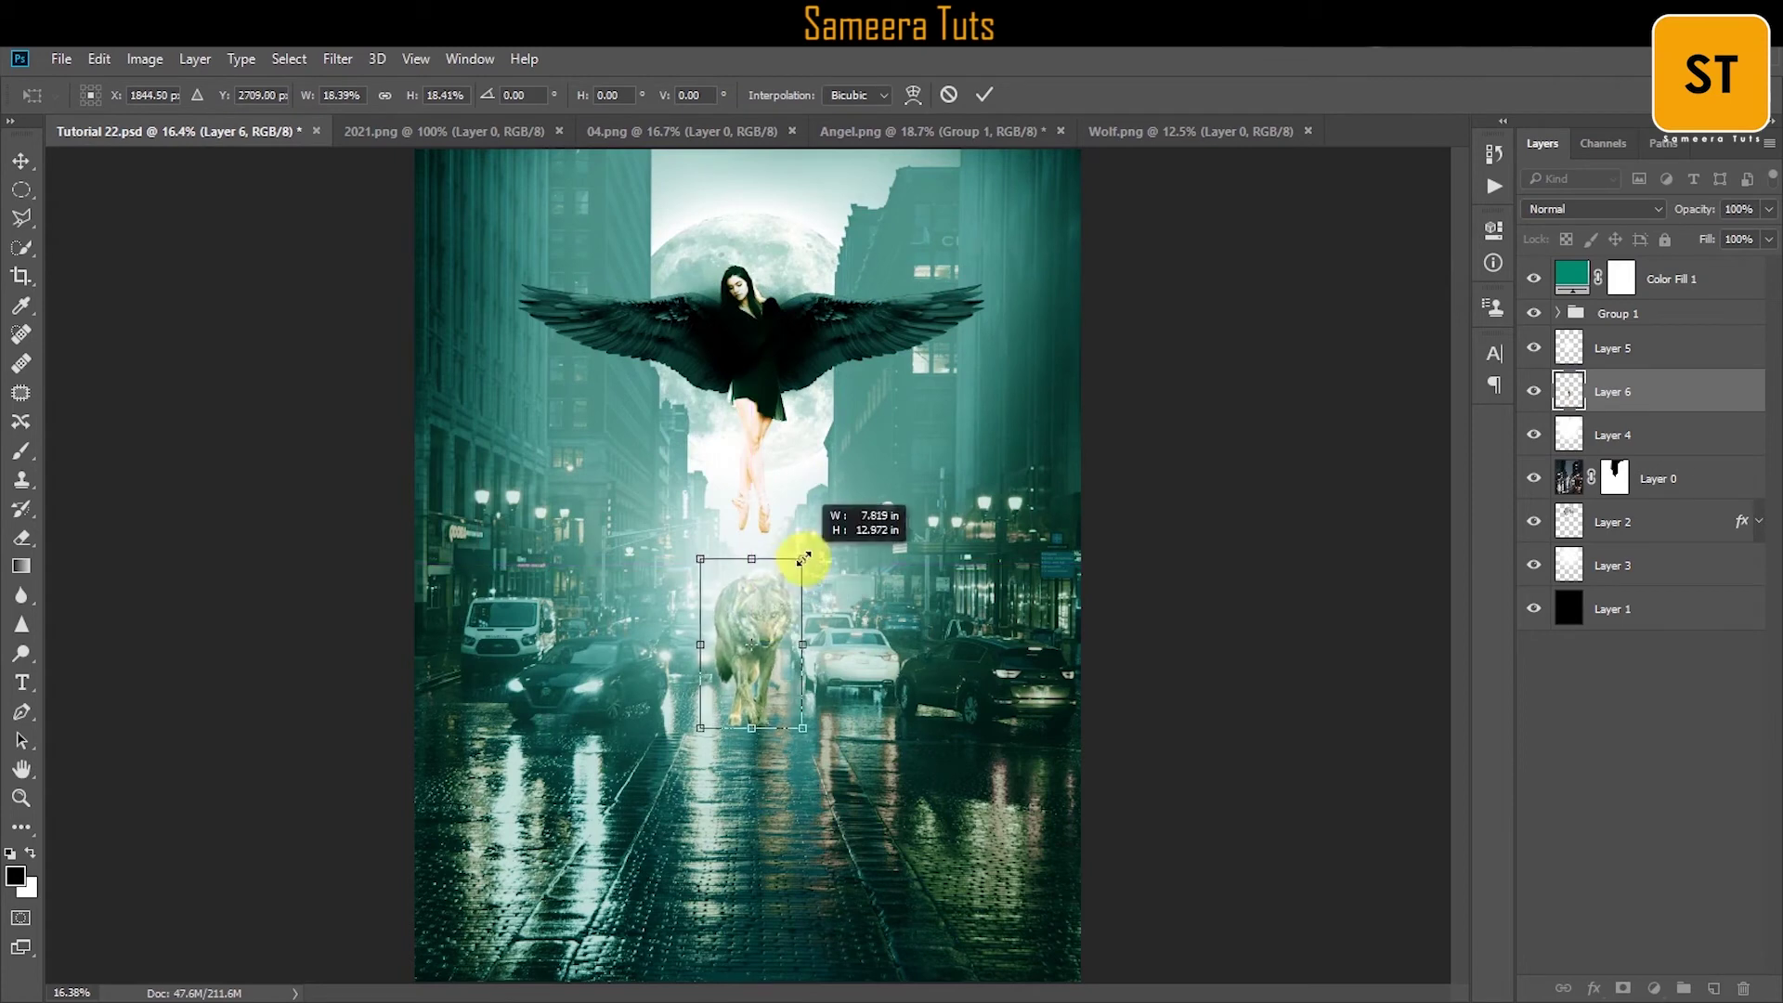
{"action": "key", "text": "Return"}
{"action": "left_click", "coordinate": [145, 59]}
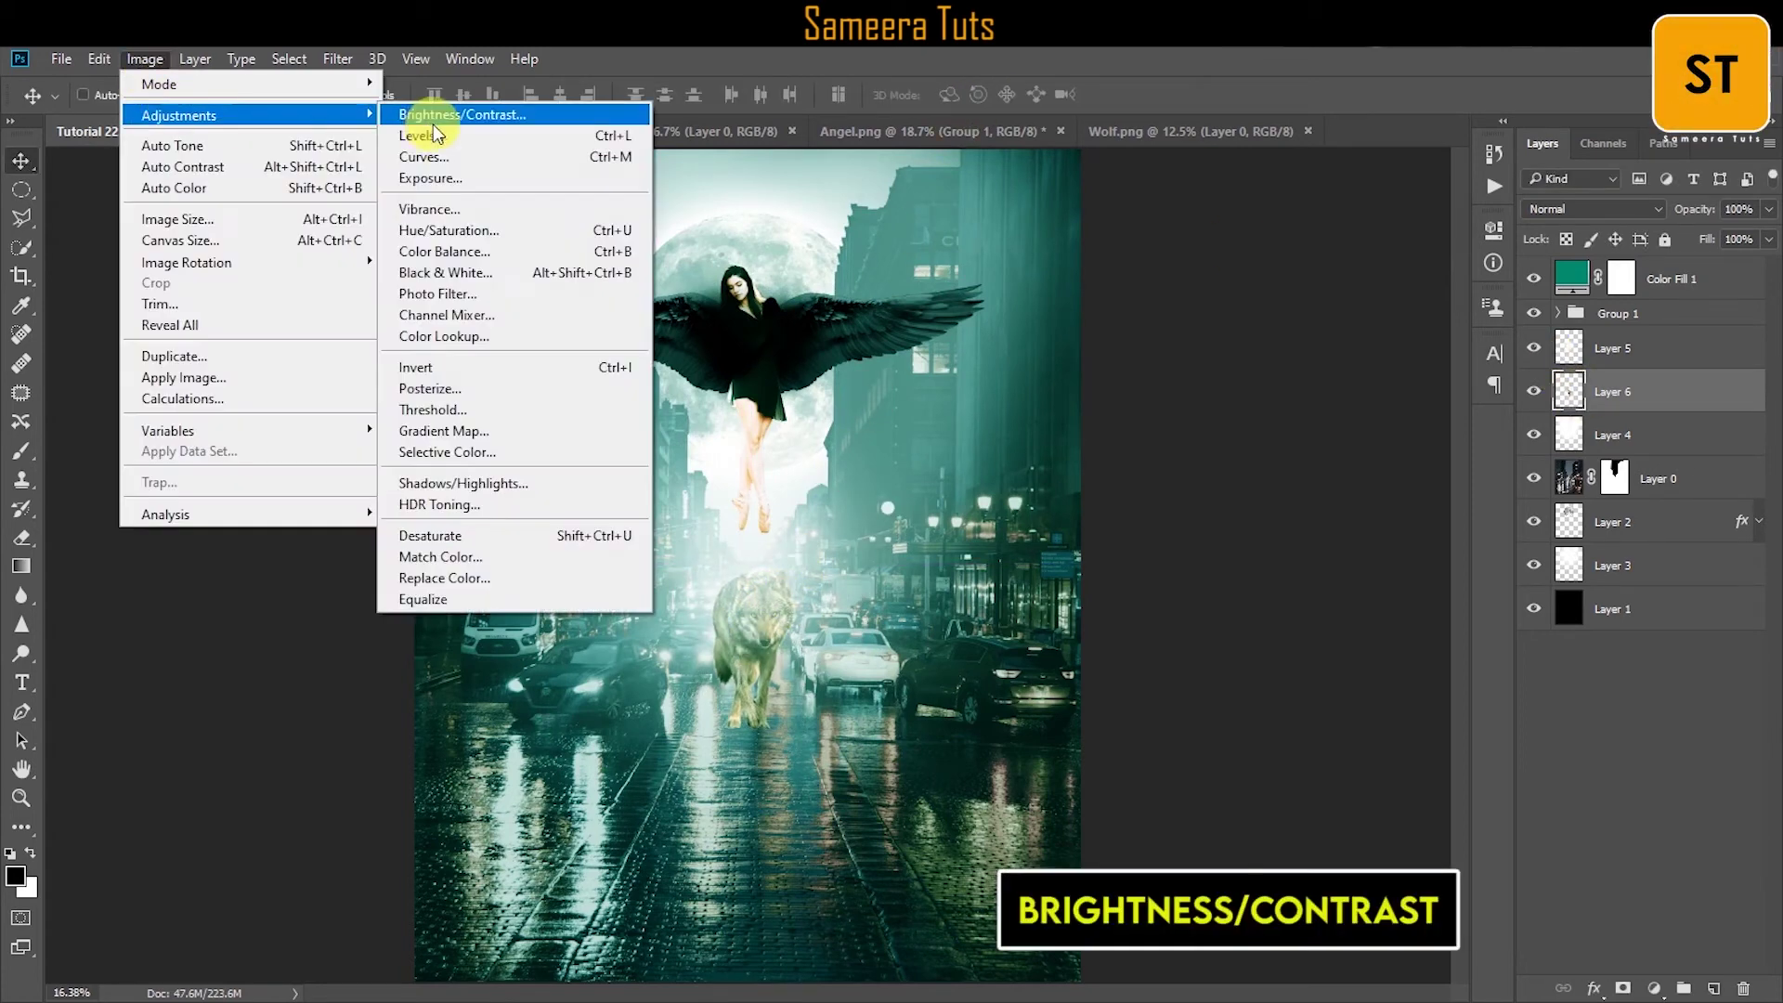
{"action": "left_click", "coordinate": [474, 119]}
{"action": "left_click_drag", "start_coordinate": [1159, 348], "coordinate": [1151, 350]}
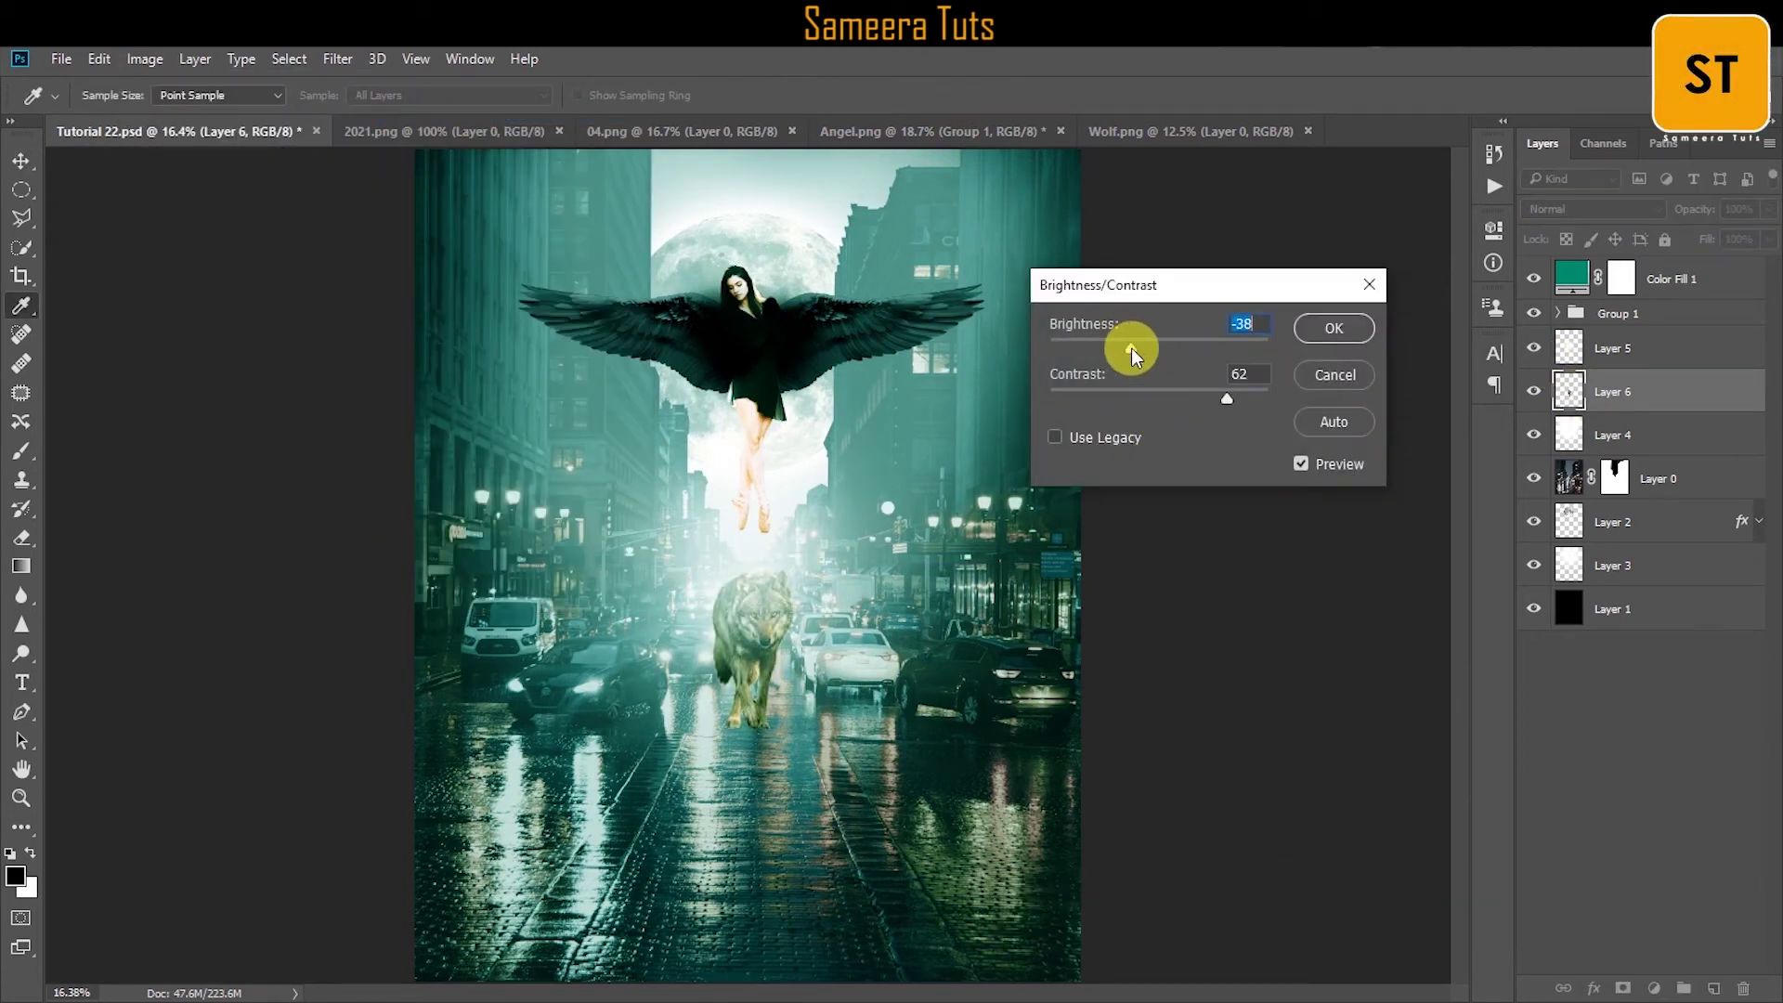
{"action": "key", "text": "Return"}
Desaturate the wolf with Hue/Saturation, then boost its contrast.
{"action": "left_click", "coordinate": [145, 58]}
{"action": "left_click", "coordinate": [469, 223]}
{"action": "left_click_drag", "start_coordinate": [1448, 478], "coordinate": [1392, 477]}
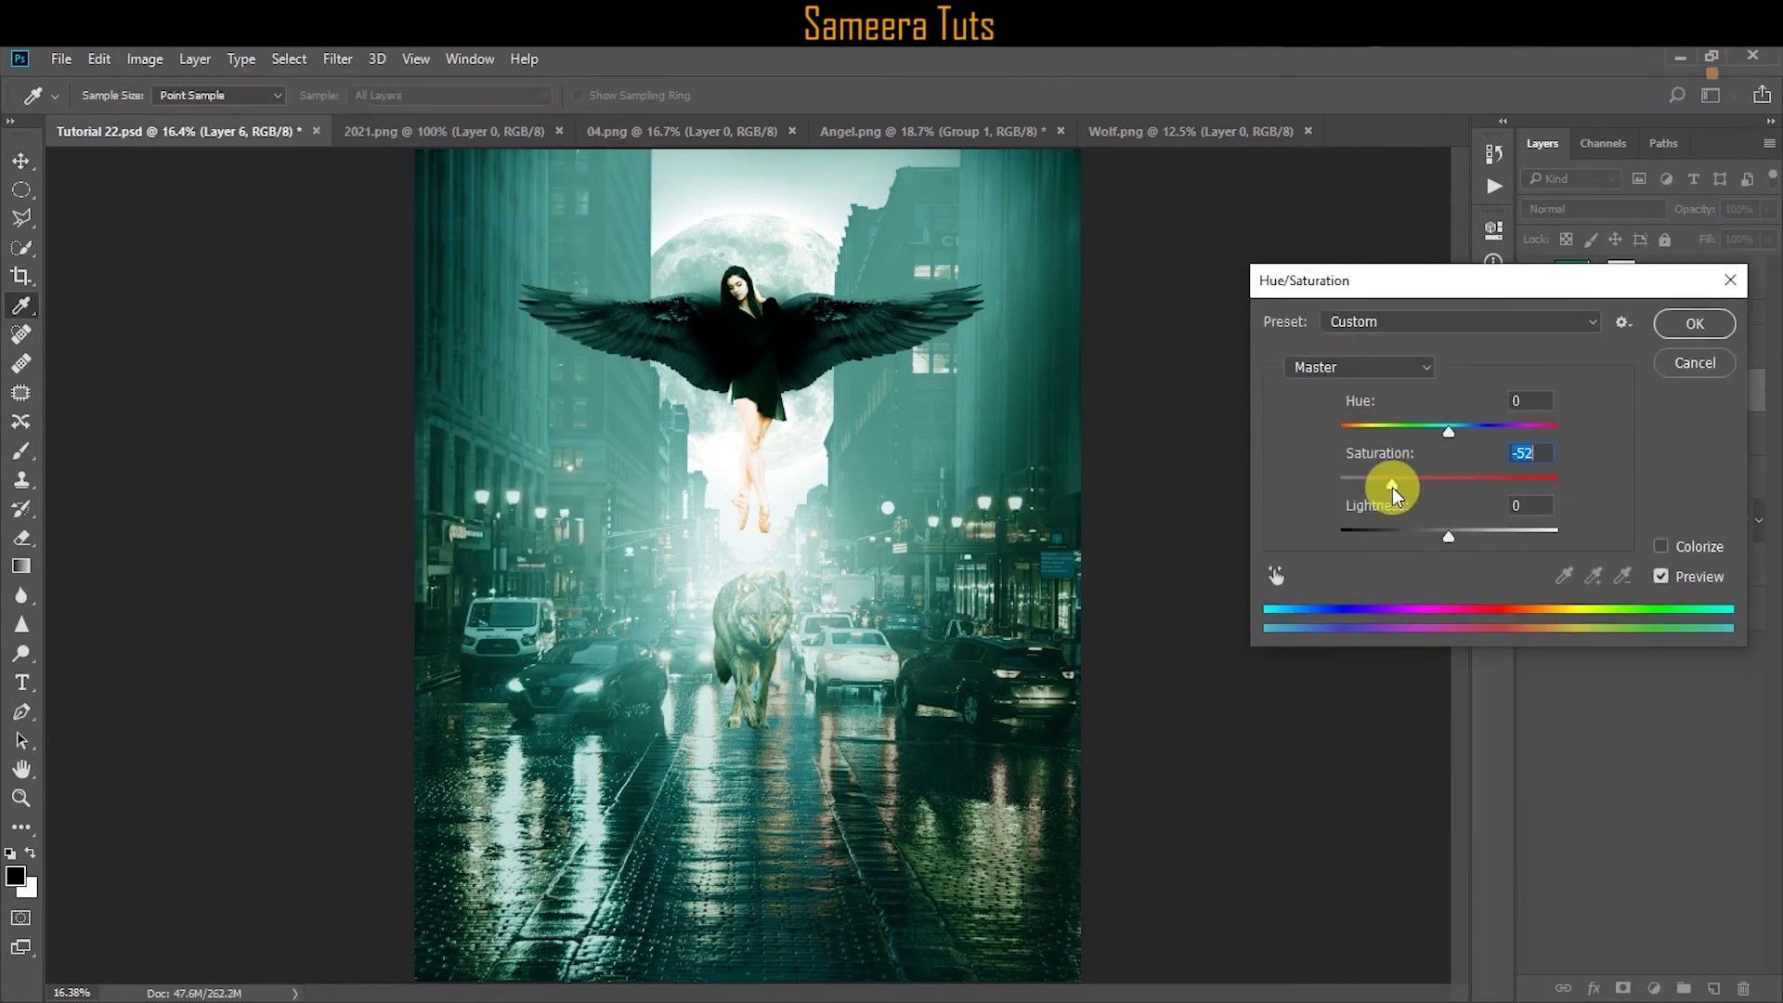
{"action": "left_click", "coordinate": [1683, 360]}
{"action": "left_click", "coordinate": [145, 59]}
{"action": "left_click", "coordinate": [473, 118]}
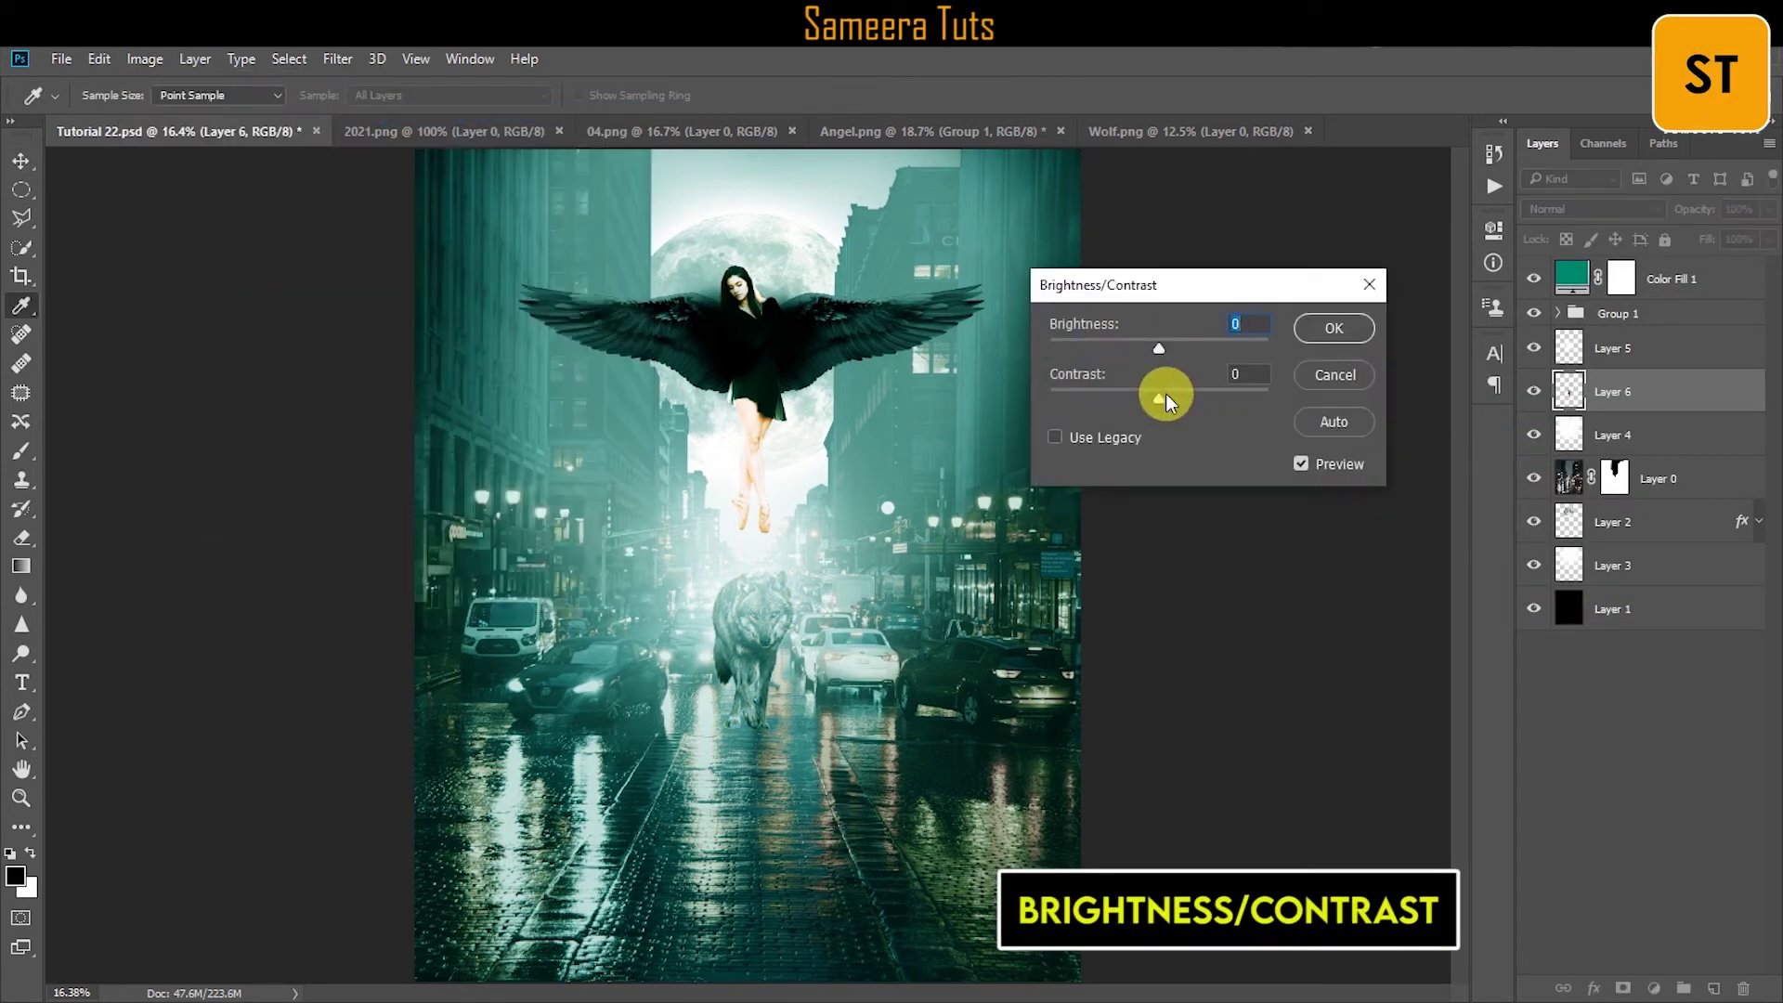
{"action": "left_click_drag", "start_coordinate": [1159, 398], "coordinate": [1221, 398]}
{"action": "left_click", "coordinate": [1314, 346]}
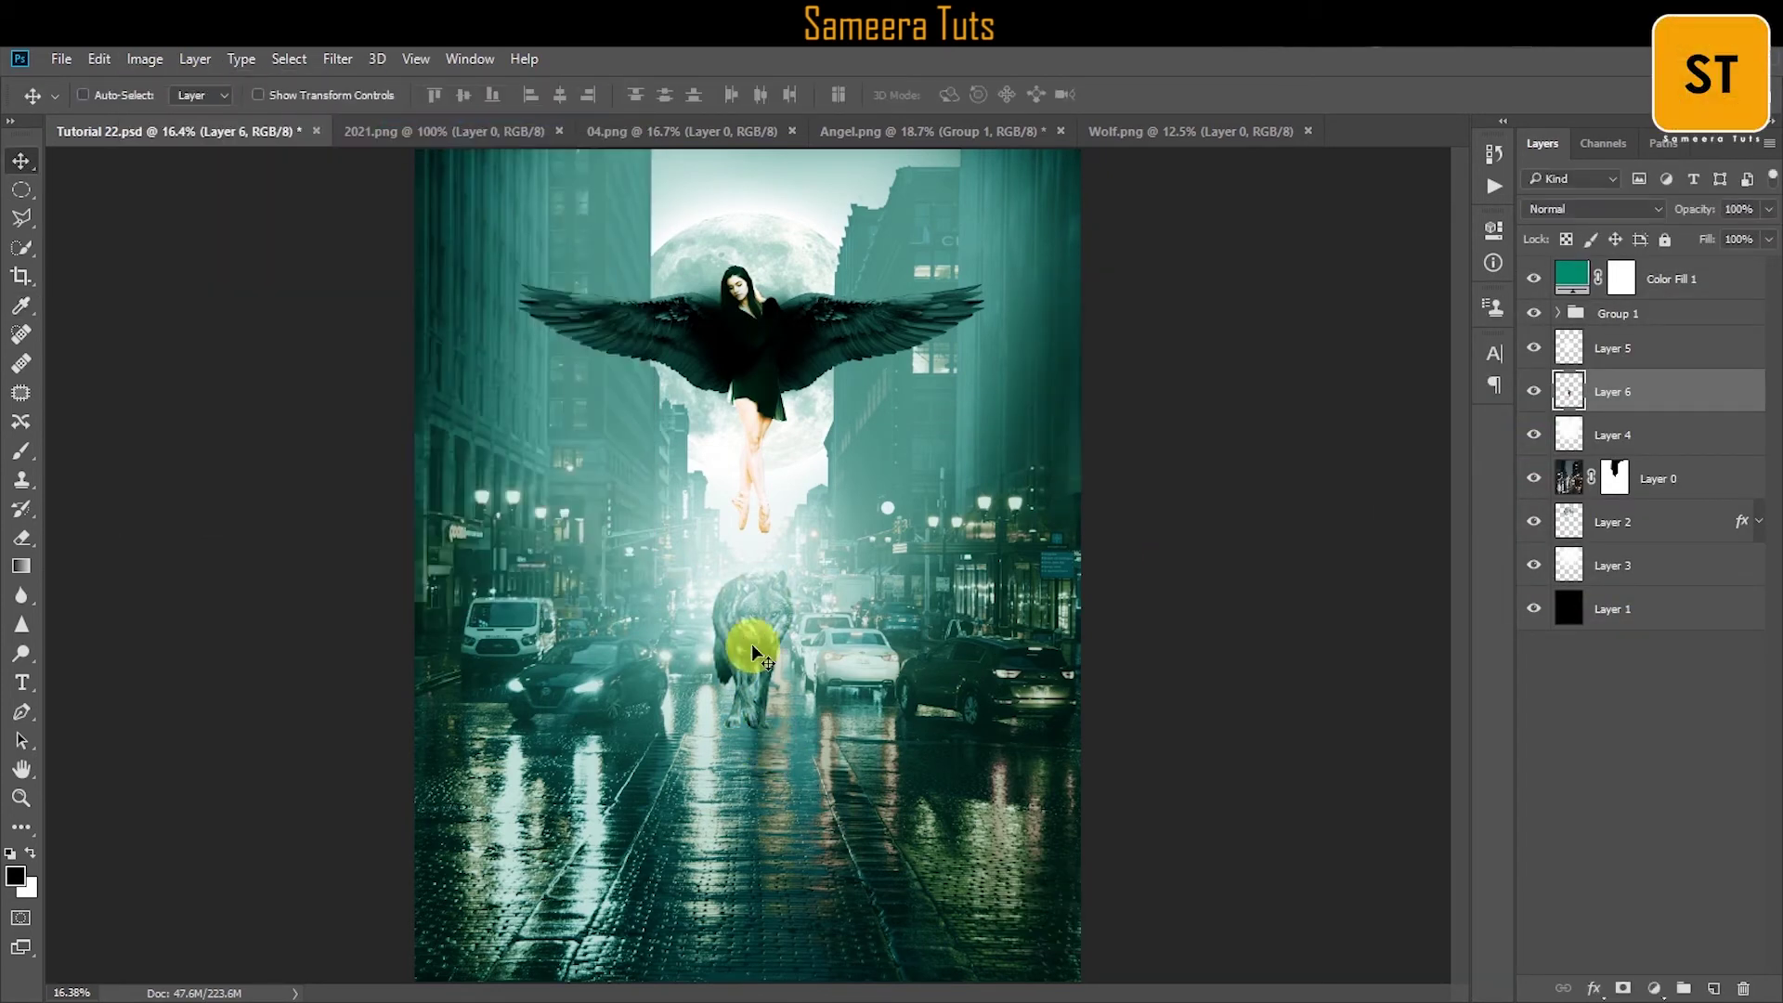
Add a new layer above the wolf and set up a red brush for its eyes.
{"action": "key", "text": "v"}
{"action": "scroll", "coordinate": [756, 625], "scroll_direction": "up", "scroll_amount": 5}
{"action": "scroll", "coordinate": [776, 609], "scroll_direction": "up", "scroll_amount": 5}
{"action": "left_click", "coordinate": [1713, 989]}
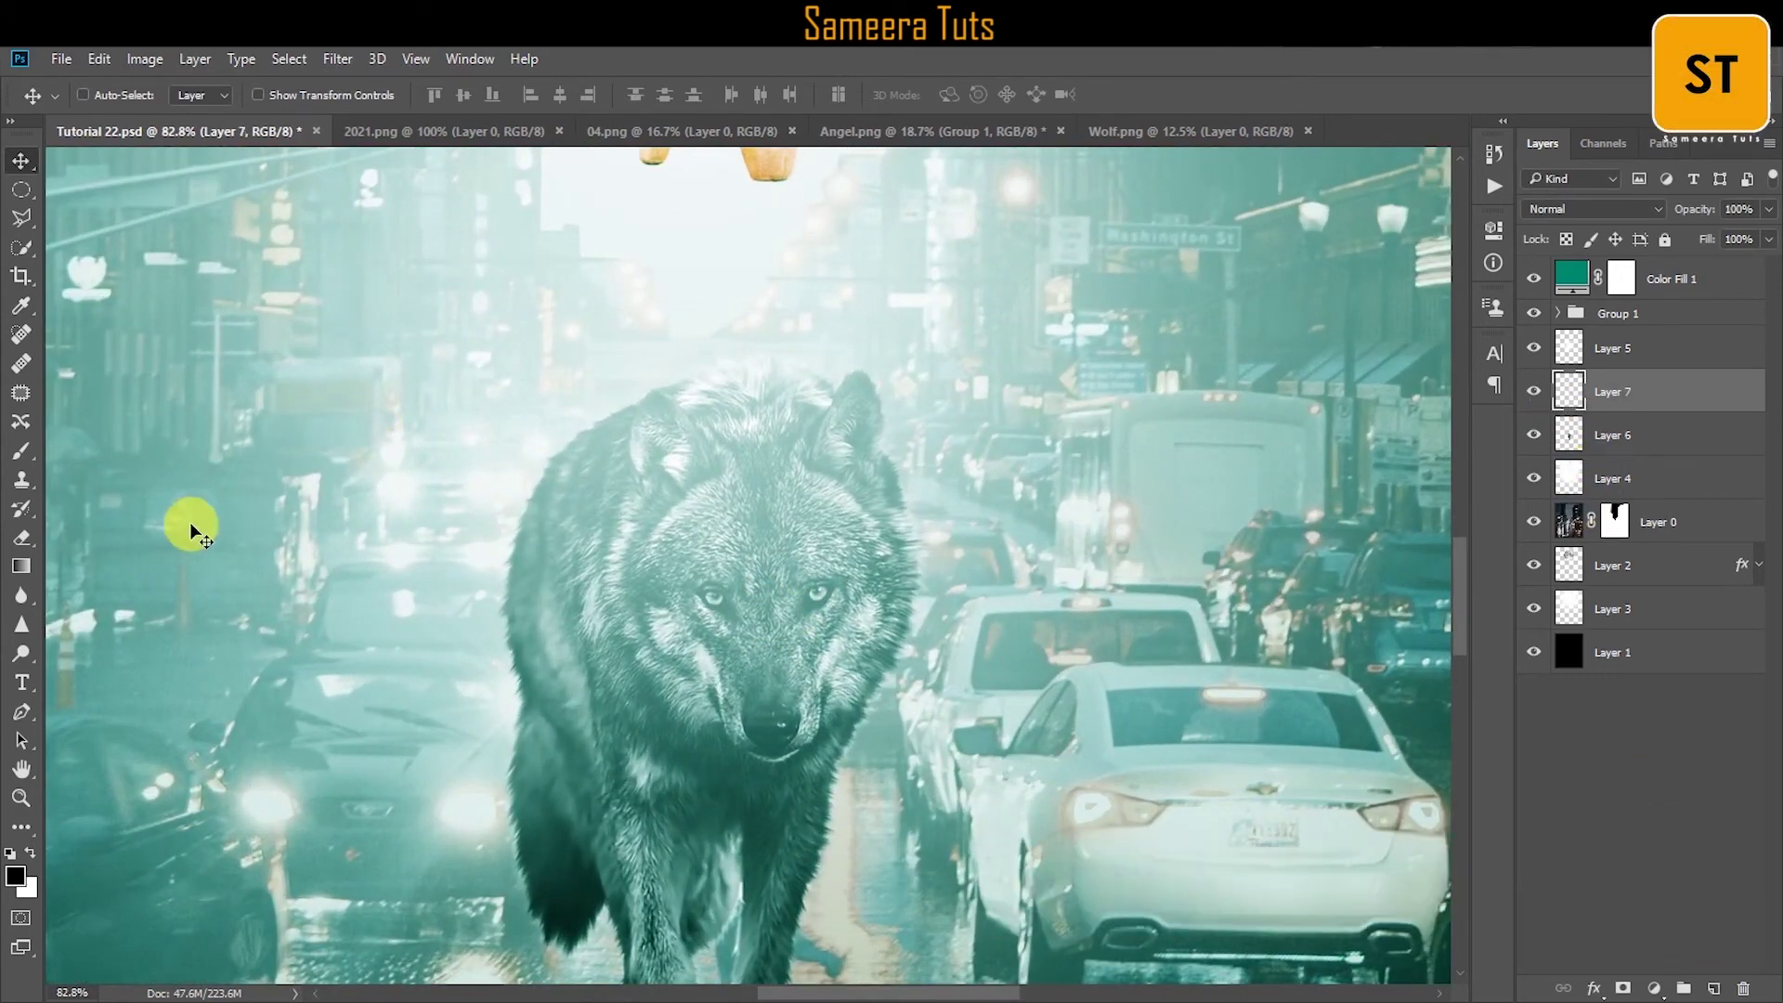
{"action": "left_click", "coordinate": [15, 874]}
{"action": "left_click_drag", "start_coordinate": [907, 450], "coordinate": [923, 219]}
{"action": "left_click", "coordinate": [1118, 227]}
{"action": "key", "text": "b"}
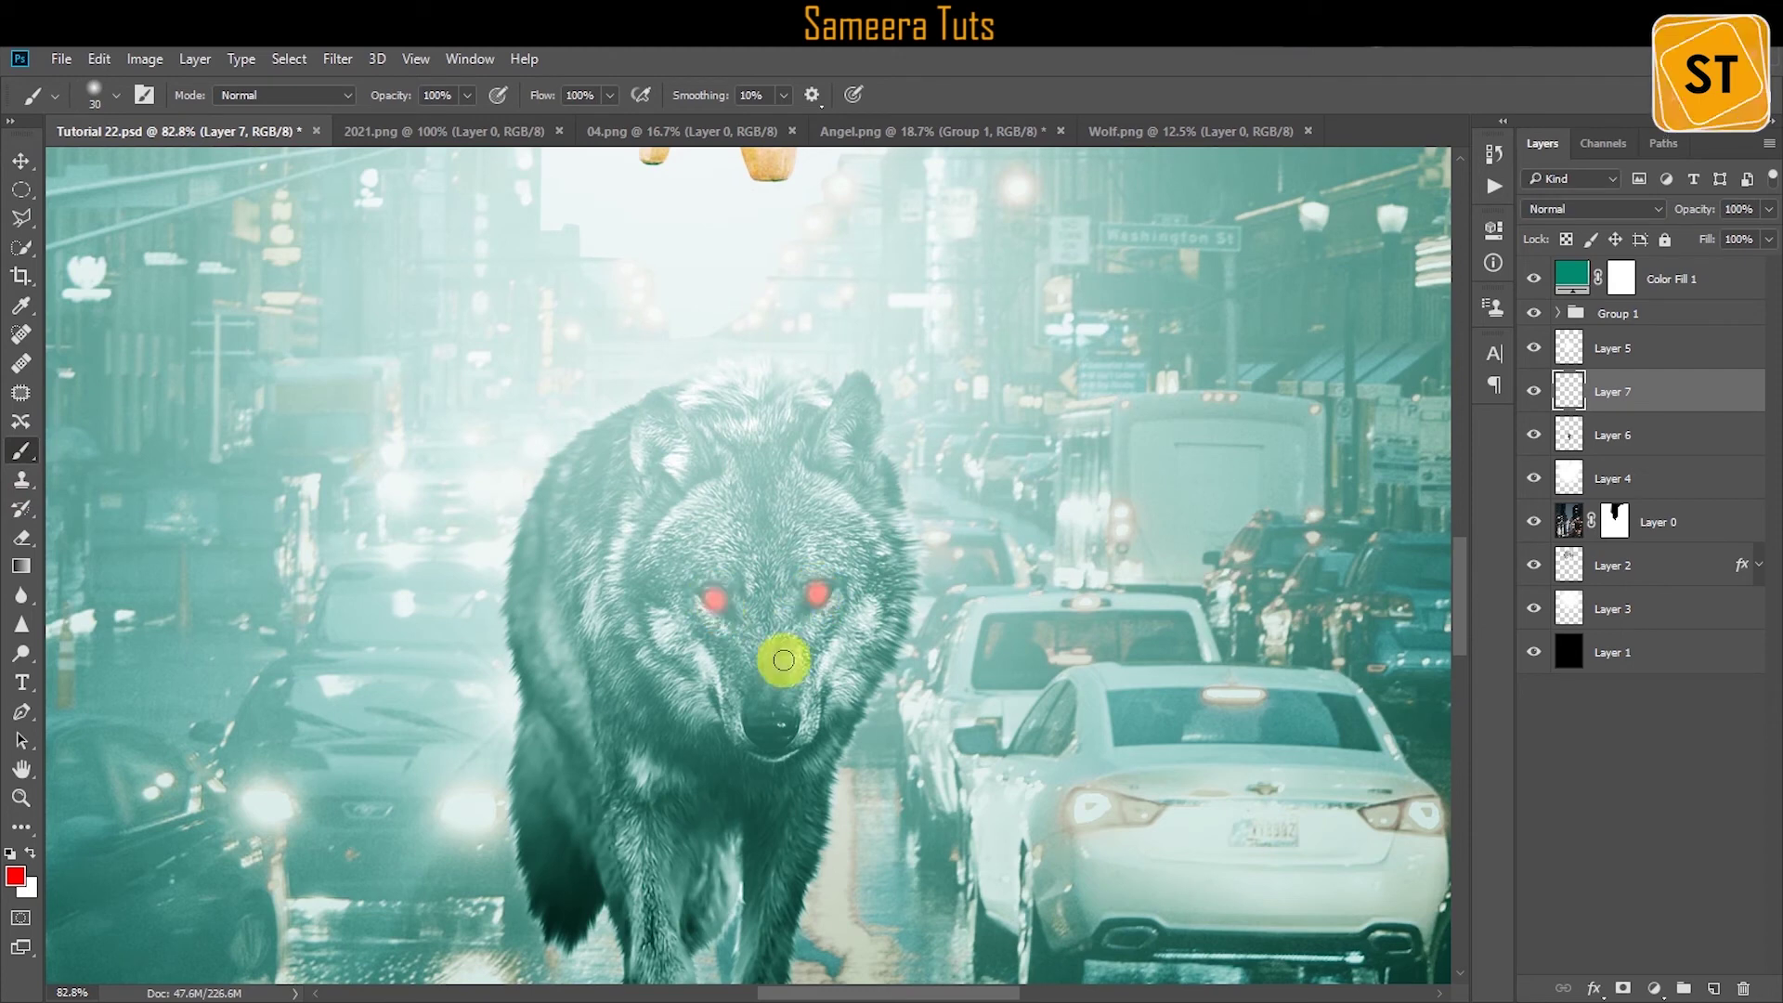
Blend the red eye layer in Overlay mode and duplicate the wolf layer.
{"action": "left_click", "coordinate": [1593, 209]}
{"action": "left_click", "coordinate": [1569, 429]}
{"action": "key", "text": "ctrl+0"}
{"action": "key", "text": "v"}
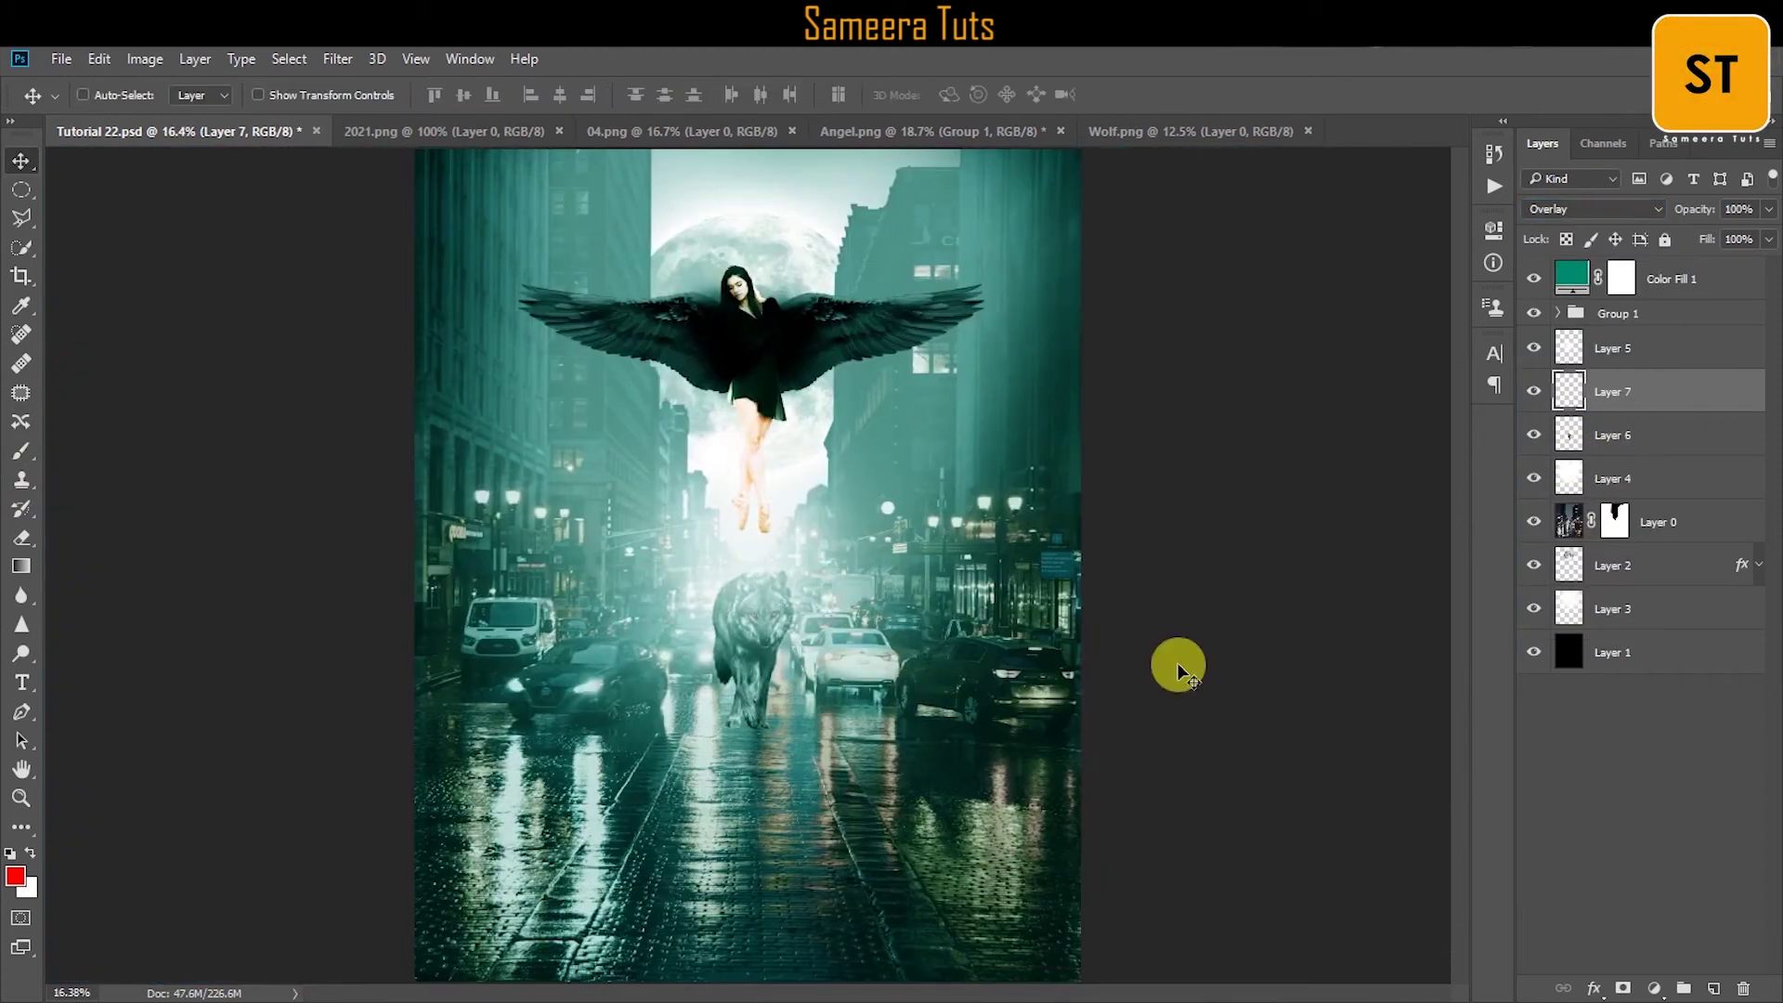
{"action": "right_click", "coordinate": [1567, 444]}
{"action": "left_click", "coordinate": [1281, 396]}
Flip the wolf copy vertically and align it under the wolf's paws as a reflection.
{"action": "left_click", "coordinate": [1103, 291]}
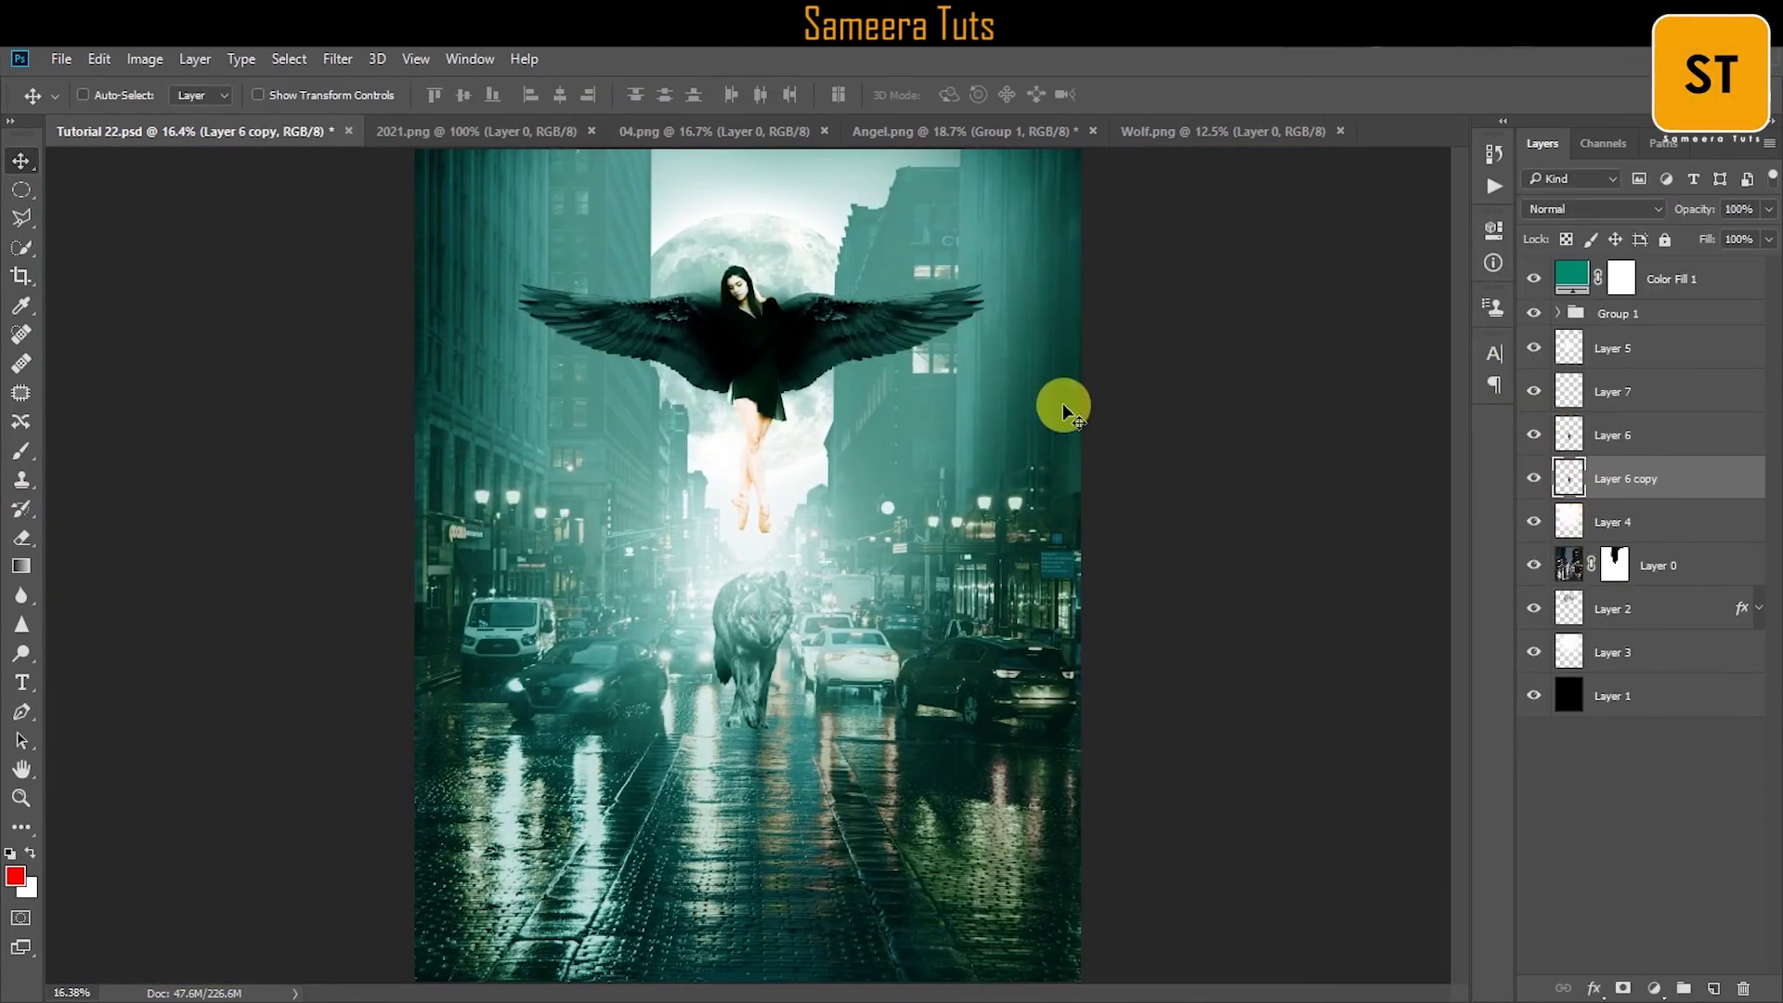
{"action": "left_click", "coordinate": [99, 59]}
{"action": "left_click", "coordinate": [146, 514]}
{"action": "right_click", "coordinate": [687, 599]}
{"action": "left_click", "coordinate": [757, 966]}
{"action": "left_click_drag", "start_coordinate": [756, 744], "coordinate": [785, 836]}
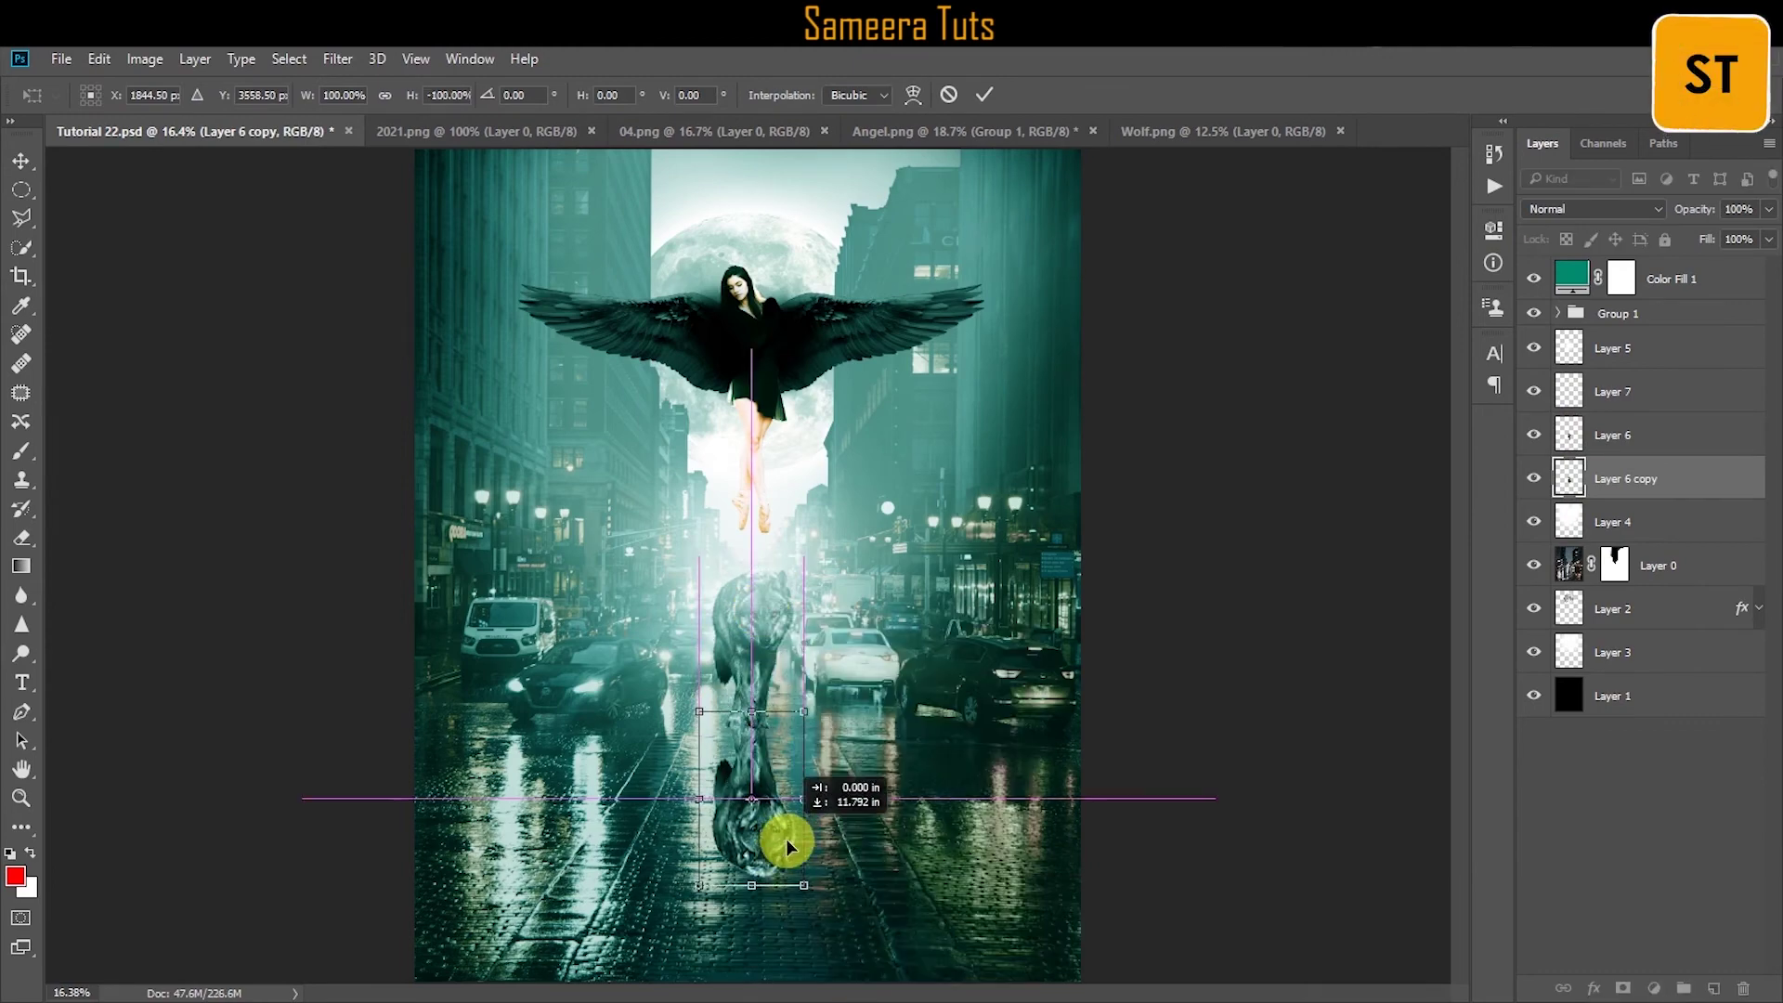
{"action": "scroll", "coordinate": [785, 835], "scroll_direction": "up", "scroll_amount": 5}
{"action": "mouse_move", "coordinate": [703, 562]}
{"action": "left_mouse_down"}
{"action": "mouse_move", "coordinate": [589, 418]}
{"action": "mouse_move", "coordinate": [784, 437]}
{"action": "left_mouse_up"}
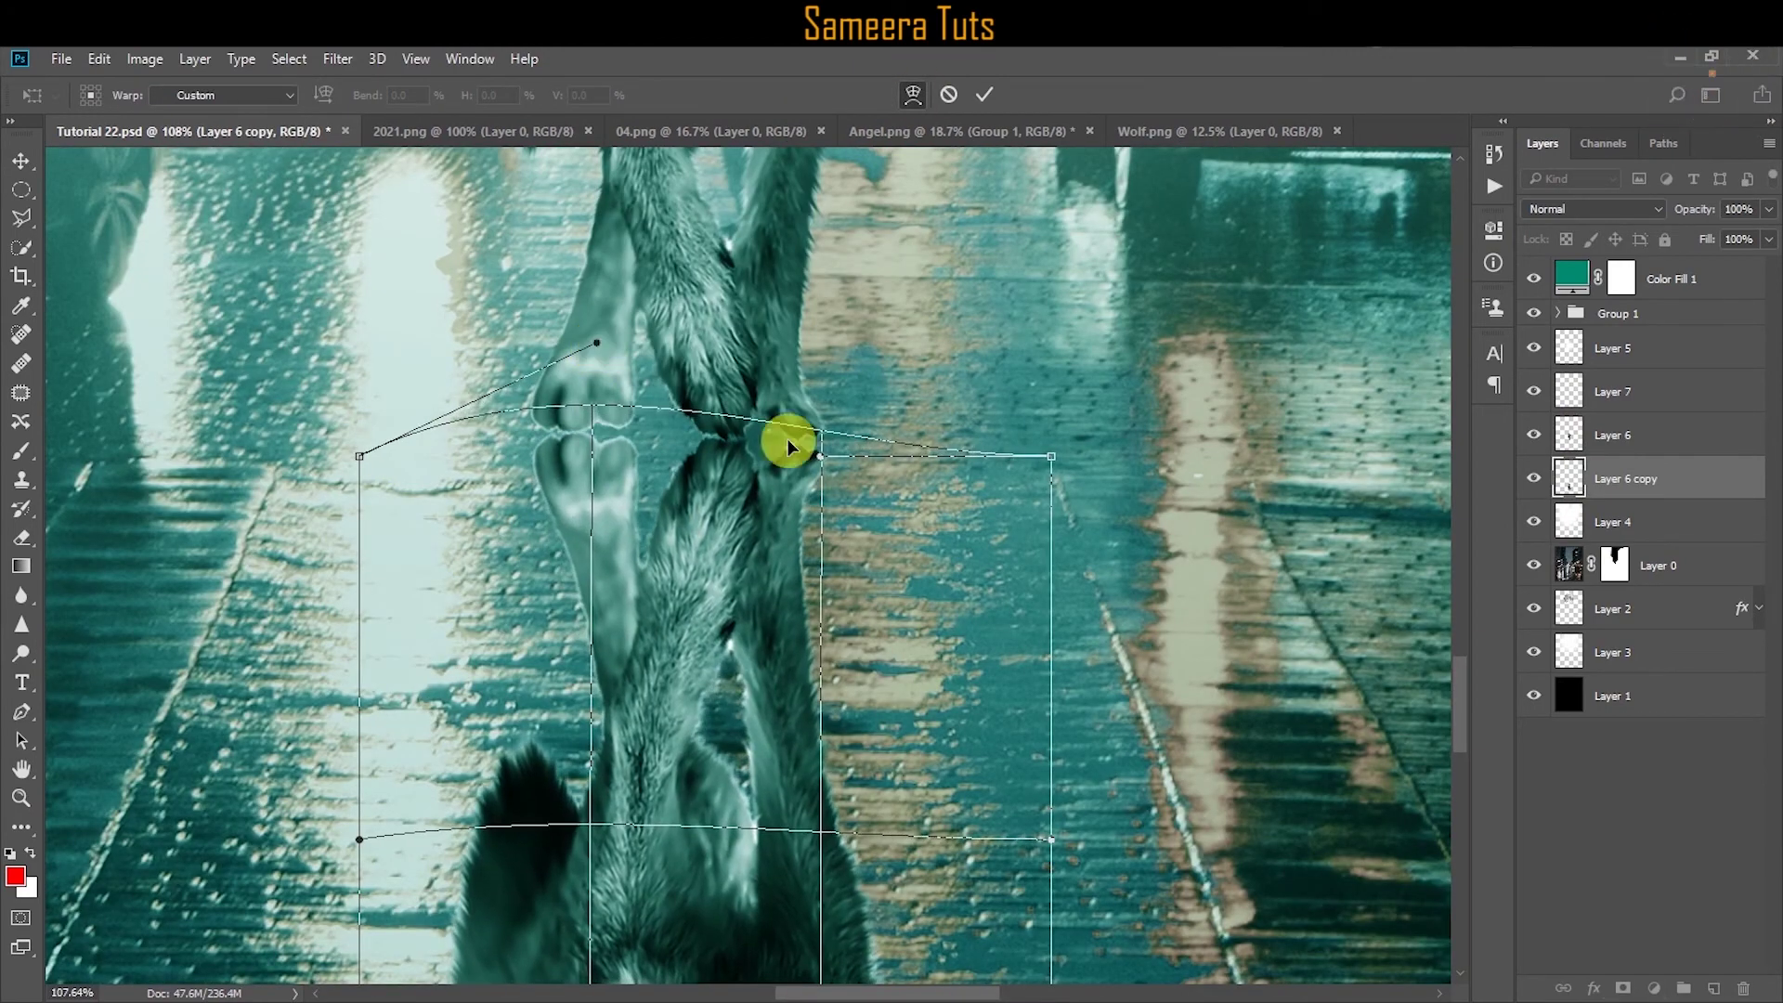
{"action": "key", "text": "Return"}
{"action": "key", "text": "ctrl+0"}
Set the reflection to Overlay at about 66% opacity and erase its edges.
{"action": "left_click", "coordinate": [1567, 206]}
{"action": "left_click", "coordinate": [1564, 399]}
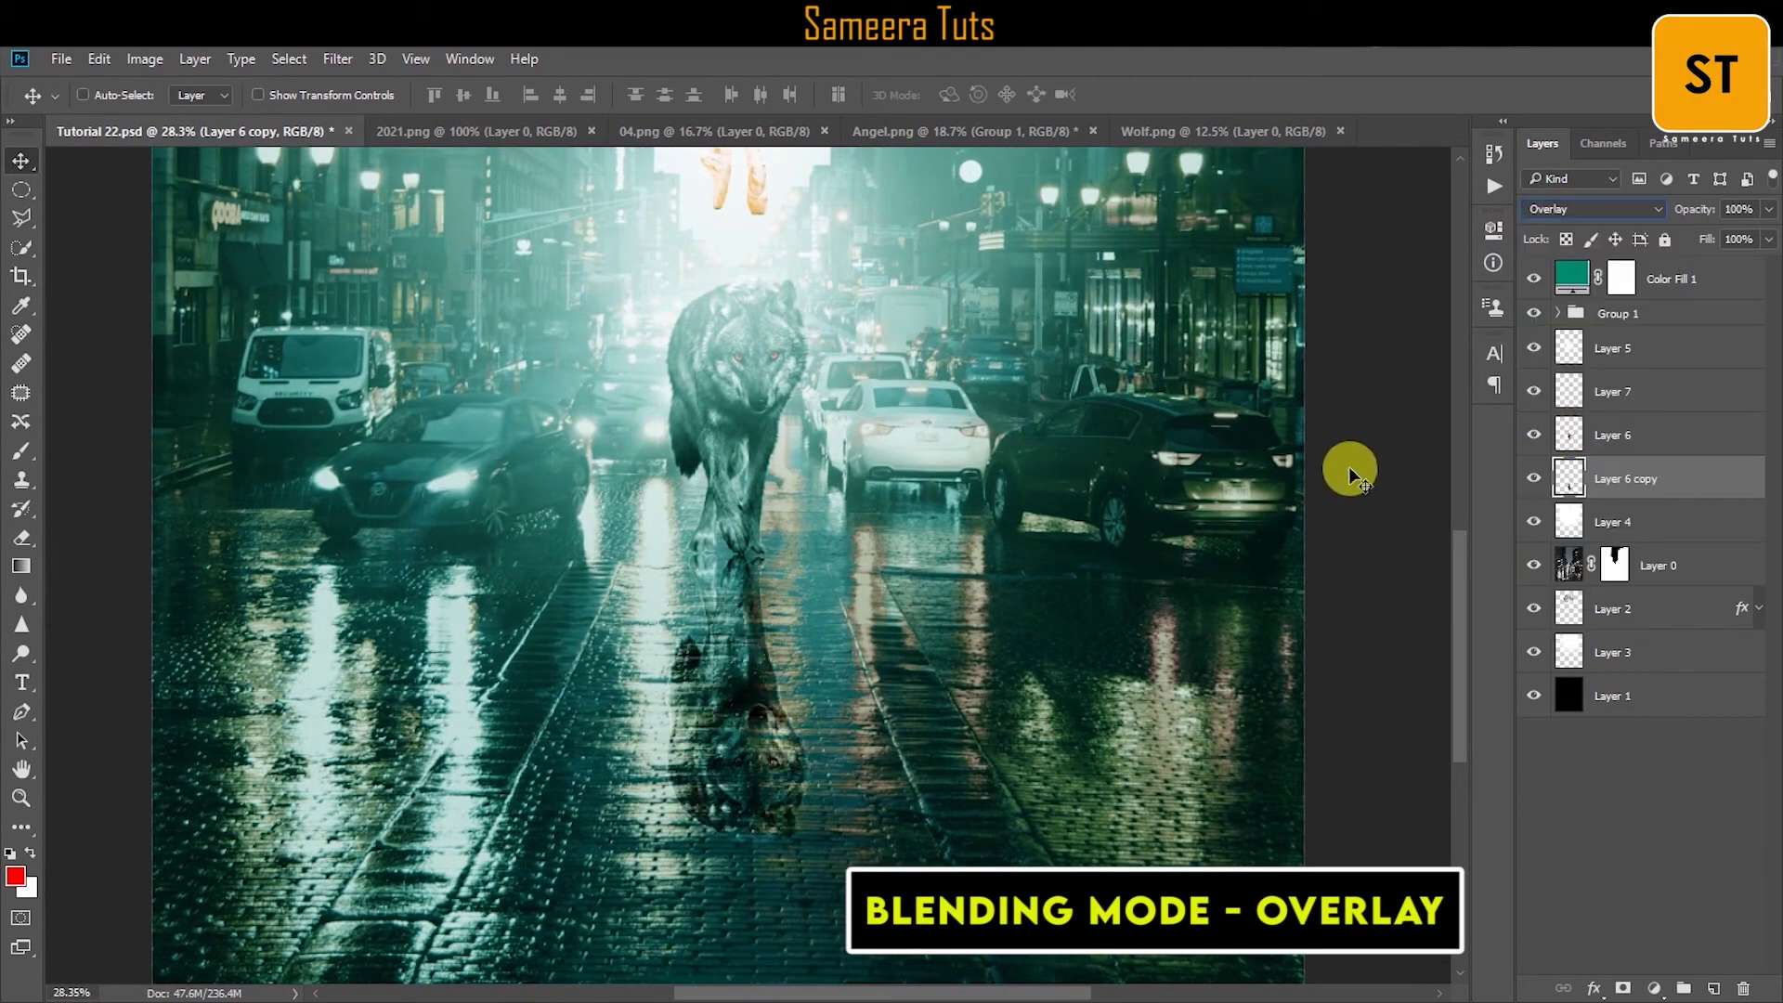
{"action": "key", "text": "ctrl+minus"}
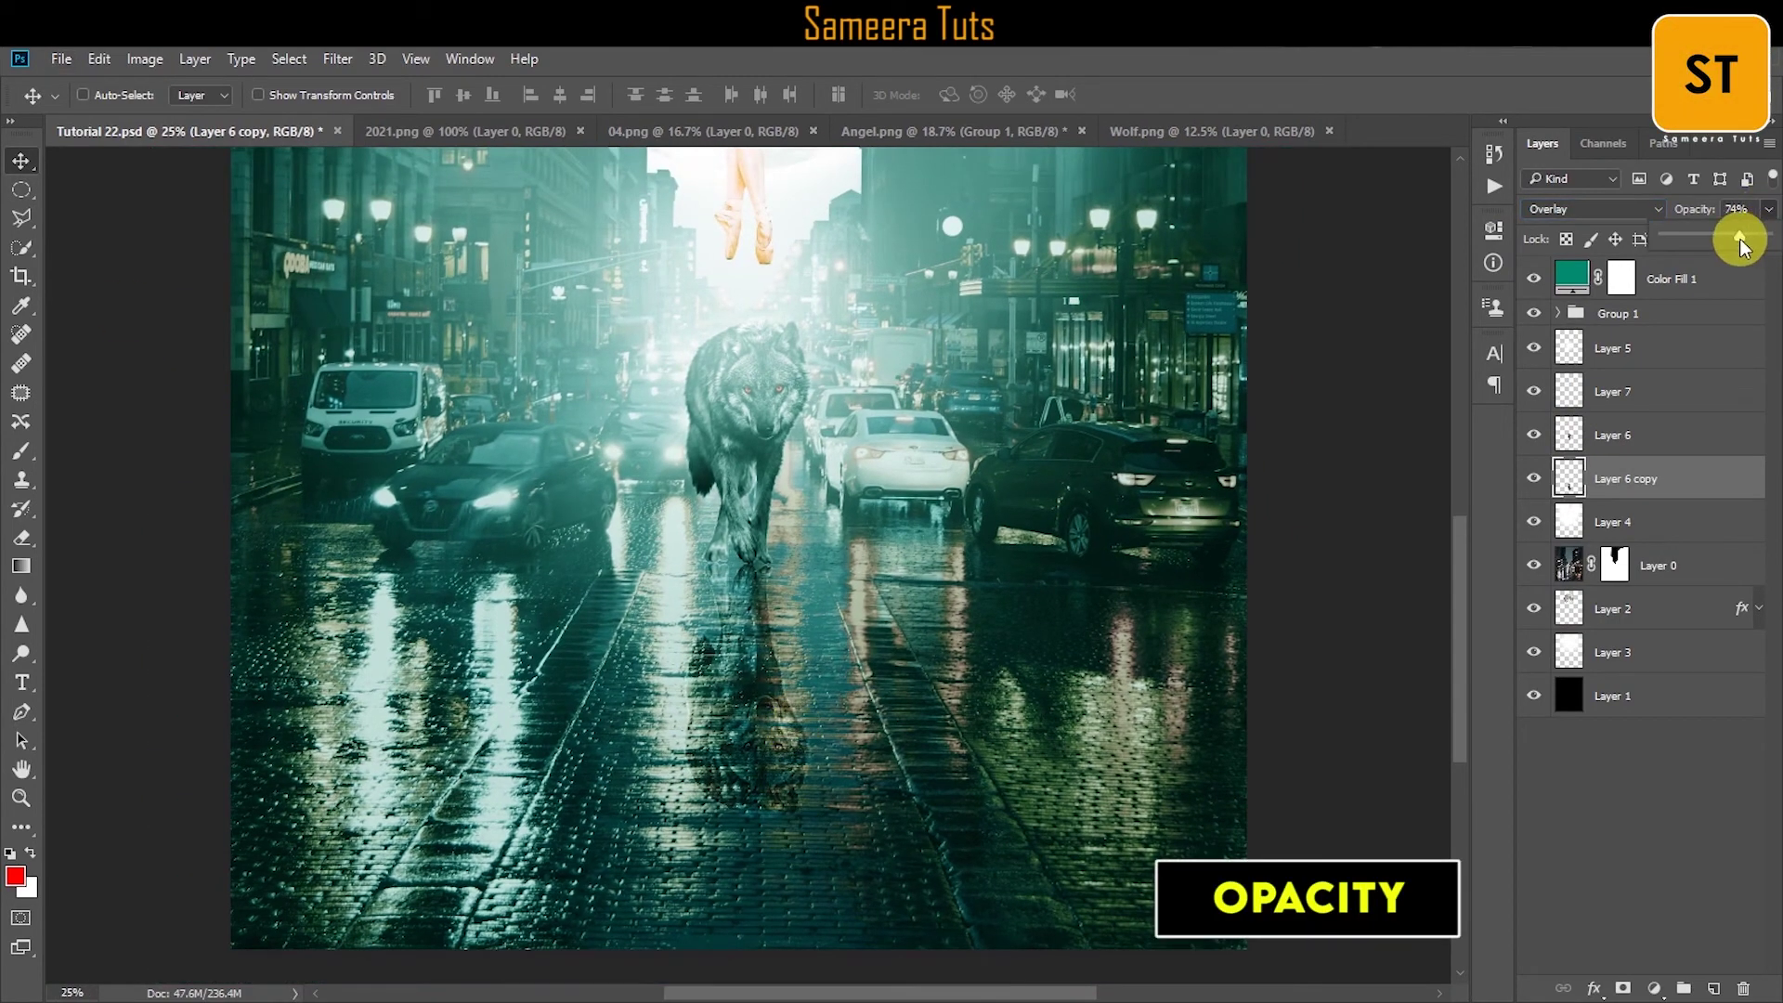
{"action": "left_click_drag", "start_coordinate": [1729, 243], "coordinate": [1733, 244]}
{"action": "key", "text": "e"}
{"action": "scroll", "coordinate": [868, 808], "scroll_direction": "up", "scroll_amount": 3}
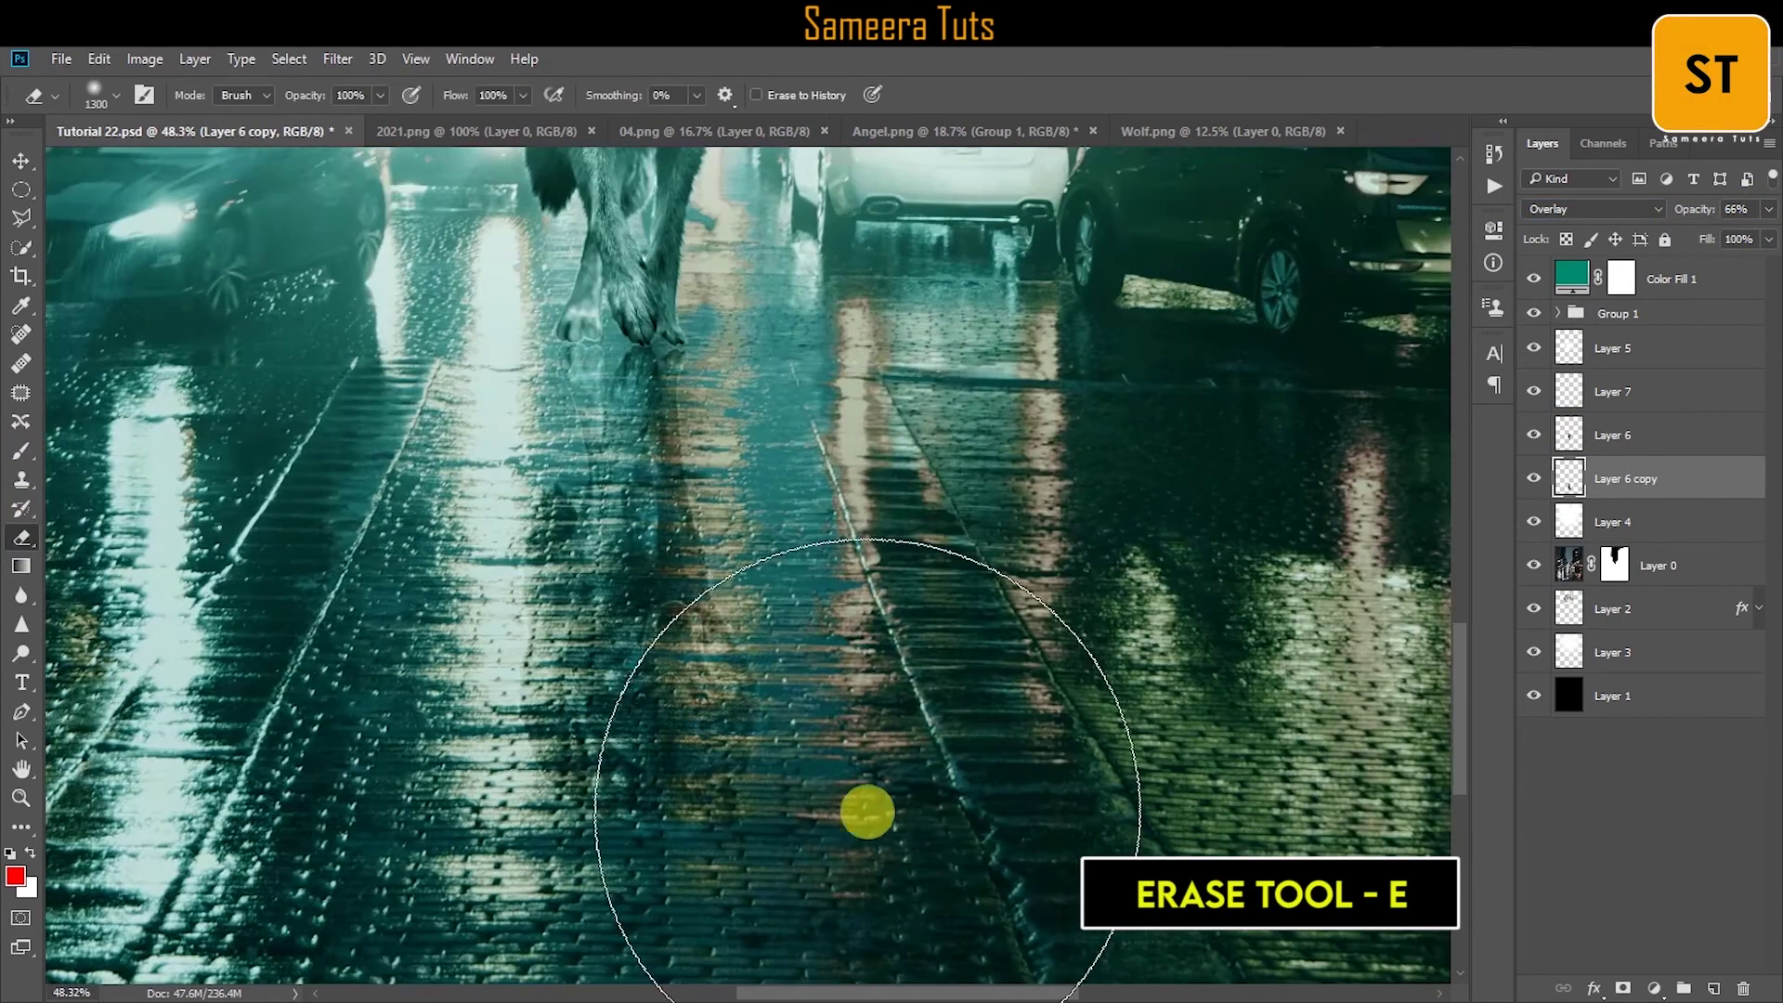
{"action": "scroll", "coordinate": [772, 612], "scroll_direction": "down", "scroll_amount": 3}
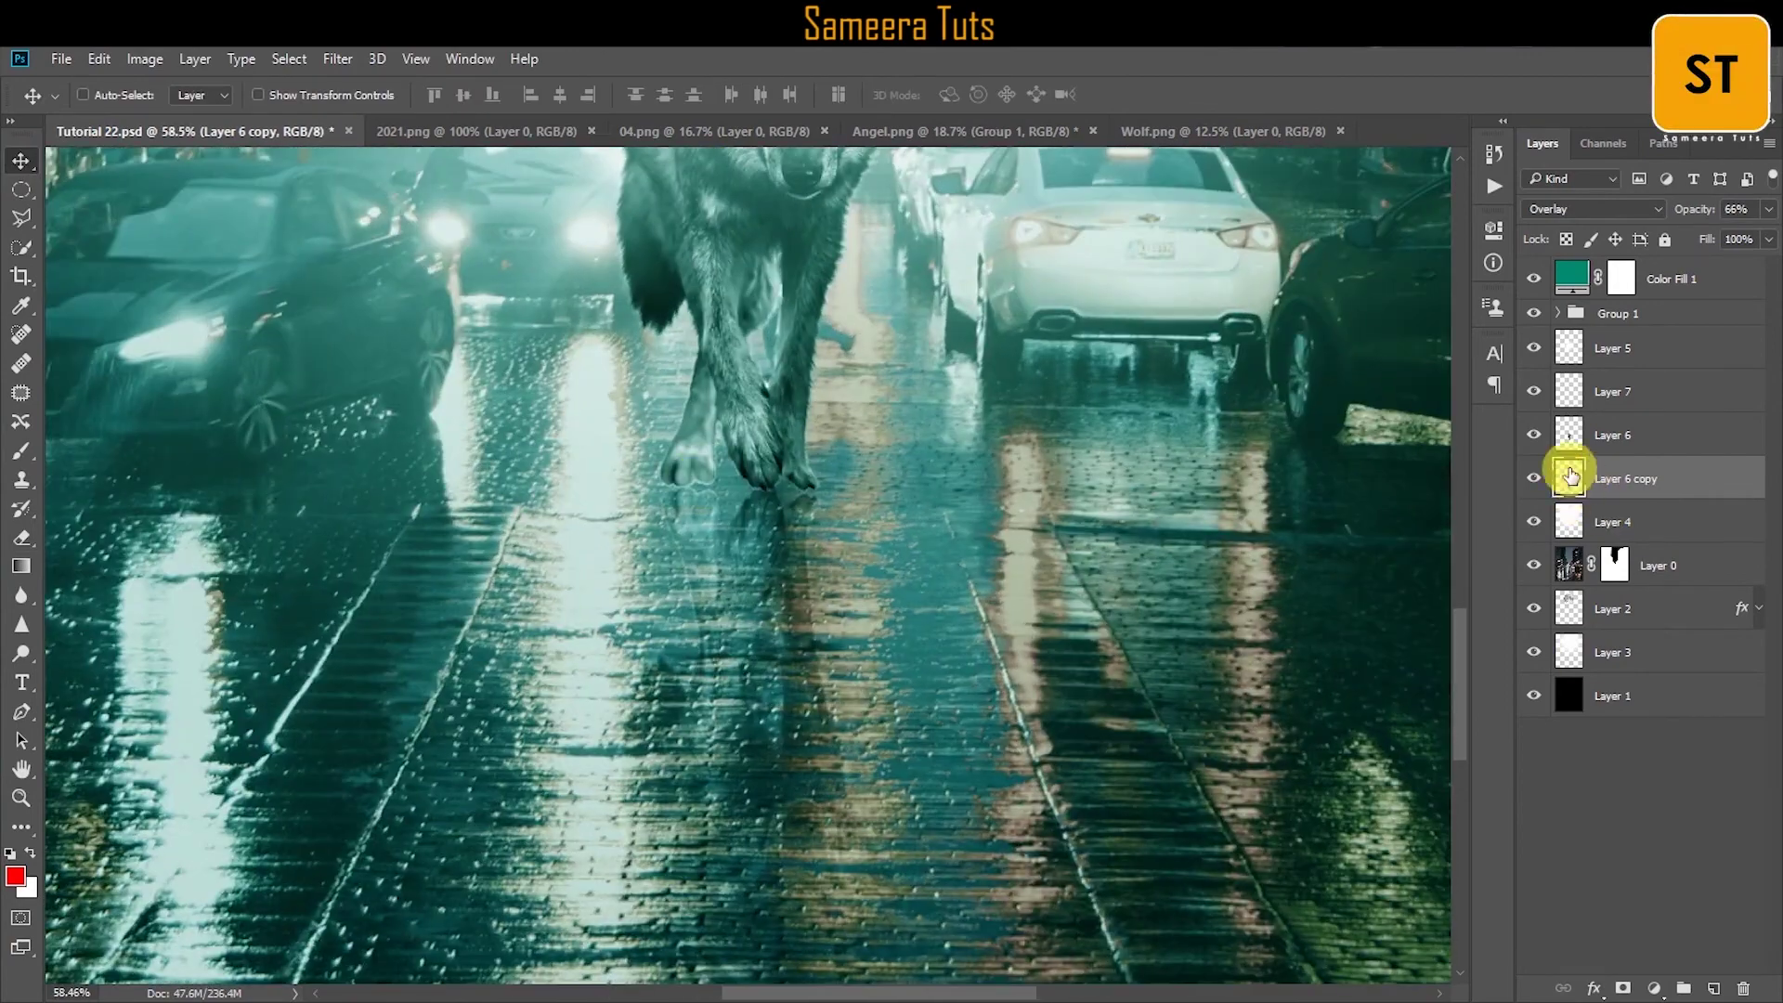
Paint a black shadow under the paws on a new layer above the wolf at 80% opacity.
{"action": "key", "text": "ctrl+shift+alt+n"}
{"action": "key", "text": "b"}
{"action": "left_click", "coordinate": [14, 874]}
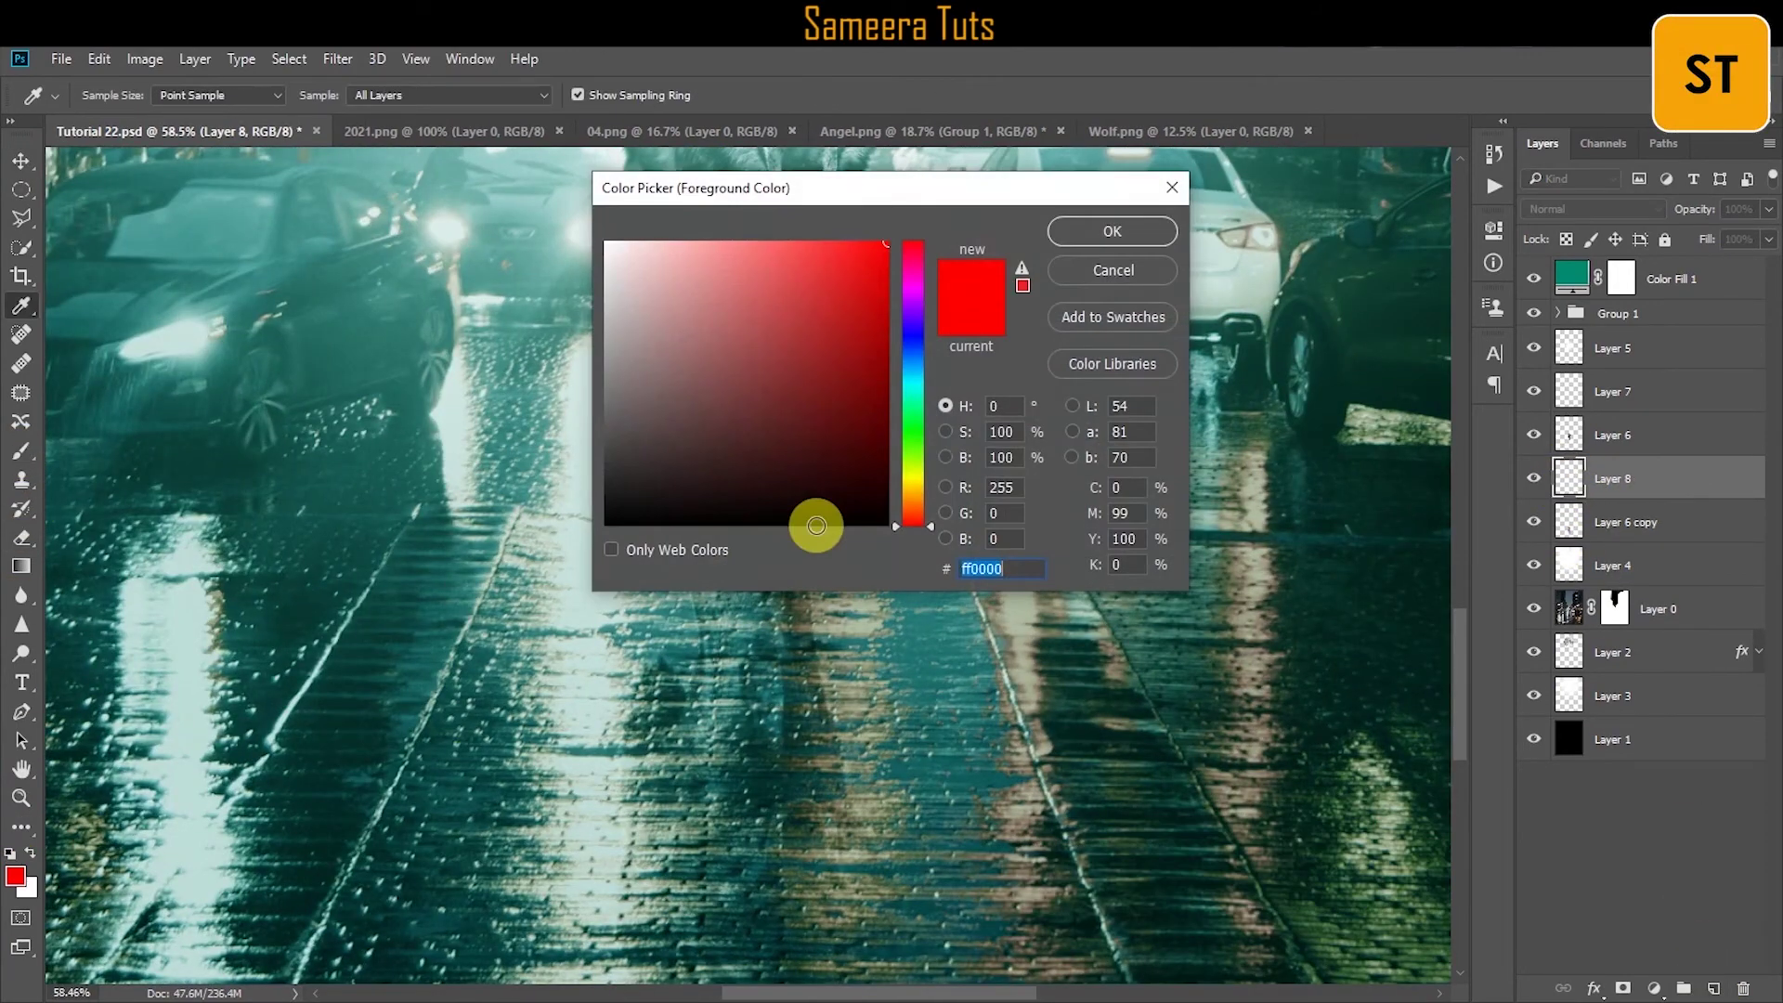
{"action": "left_click", "coordinate": [816, 517]}
{"action": "left_click", "coordinate": [1062, 219]}
{"action": "scroll", "coordinate": [679, 484], "scroll_direction": "up", "scroll_amount": 3}
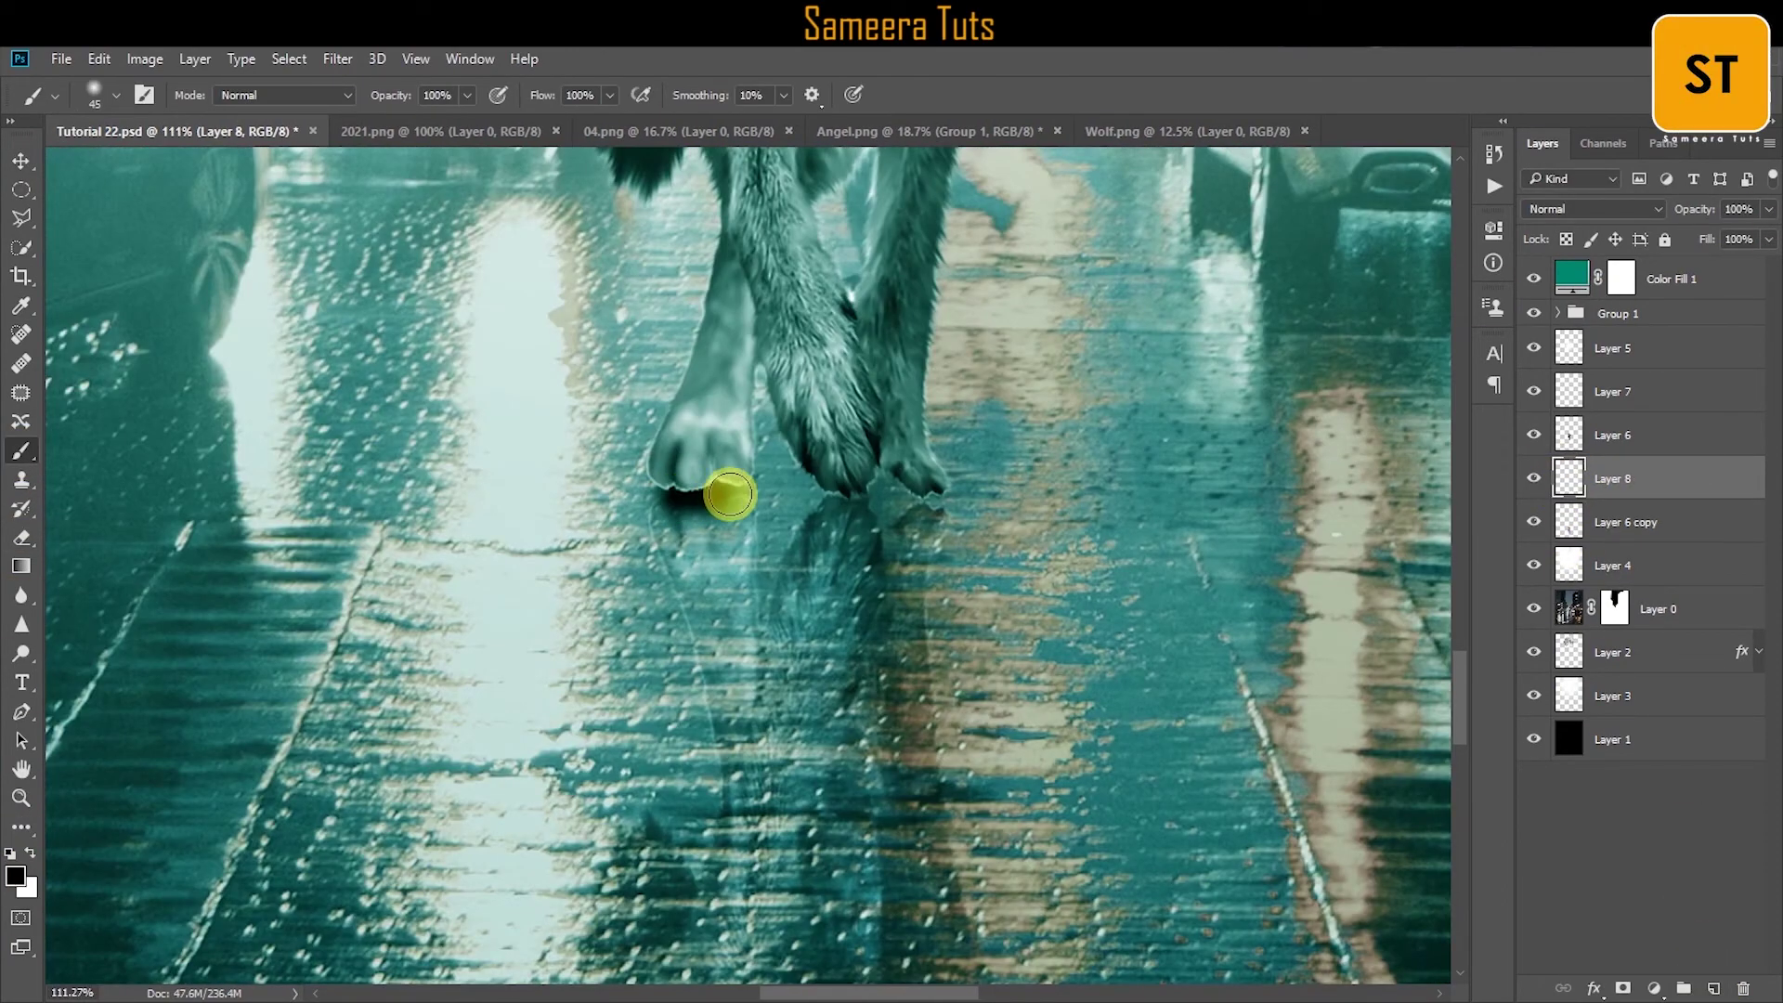
{"action": "key", "text": "ctrl+bracketright"}
{"action": "left_click", "coordinate": [1768, 209]}
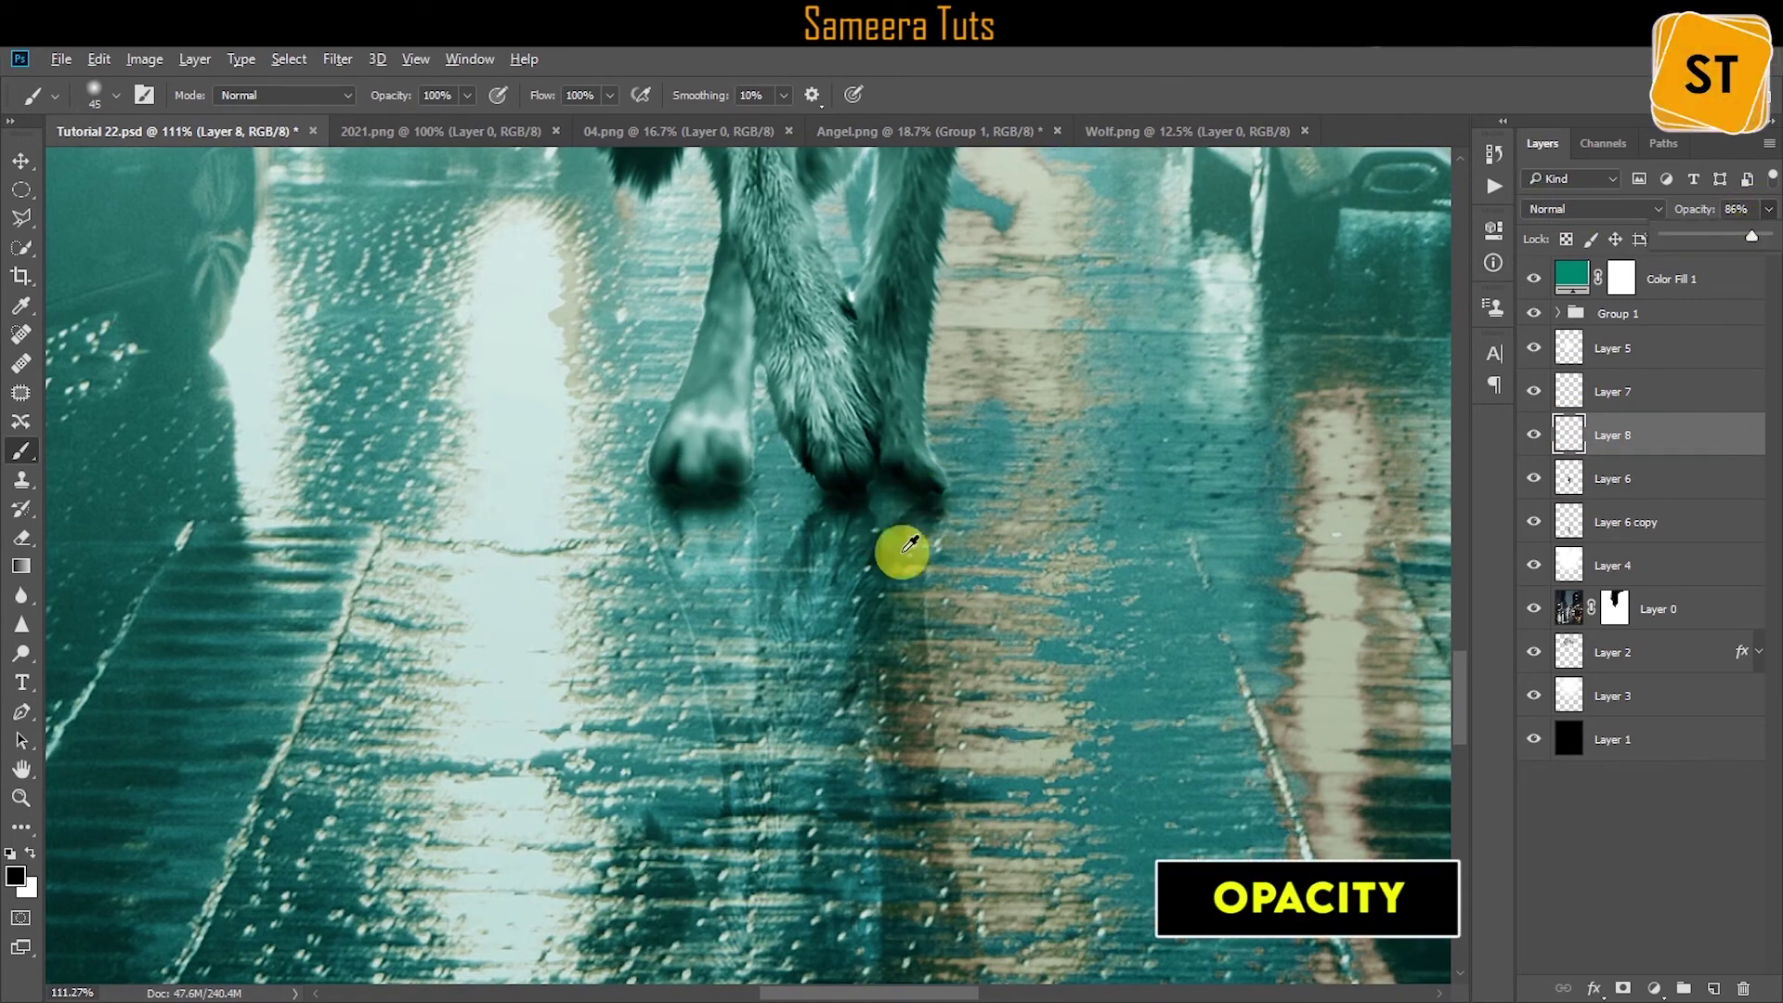
{"action": "scroll", "coordinate": [901, 548], "scroll_direction": "down", "scroll_amount": 3}
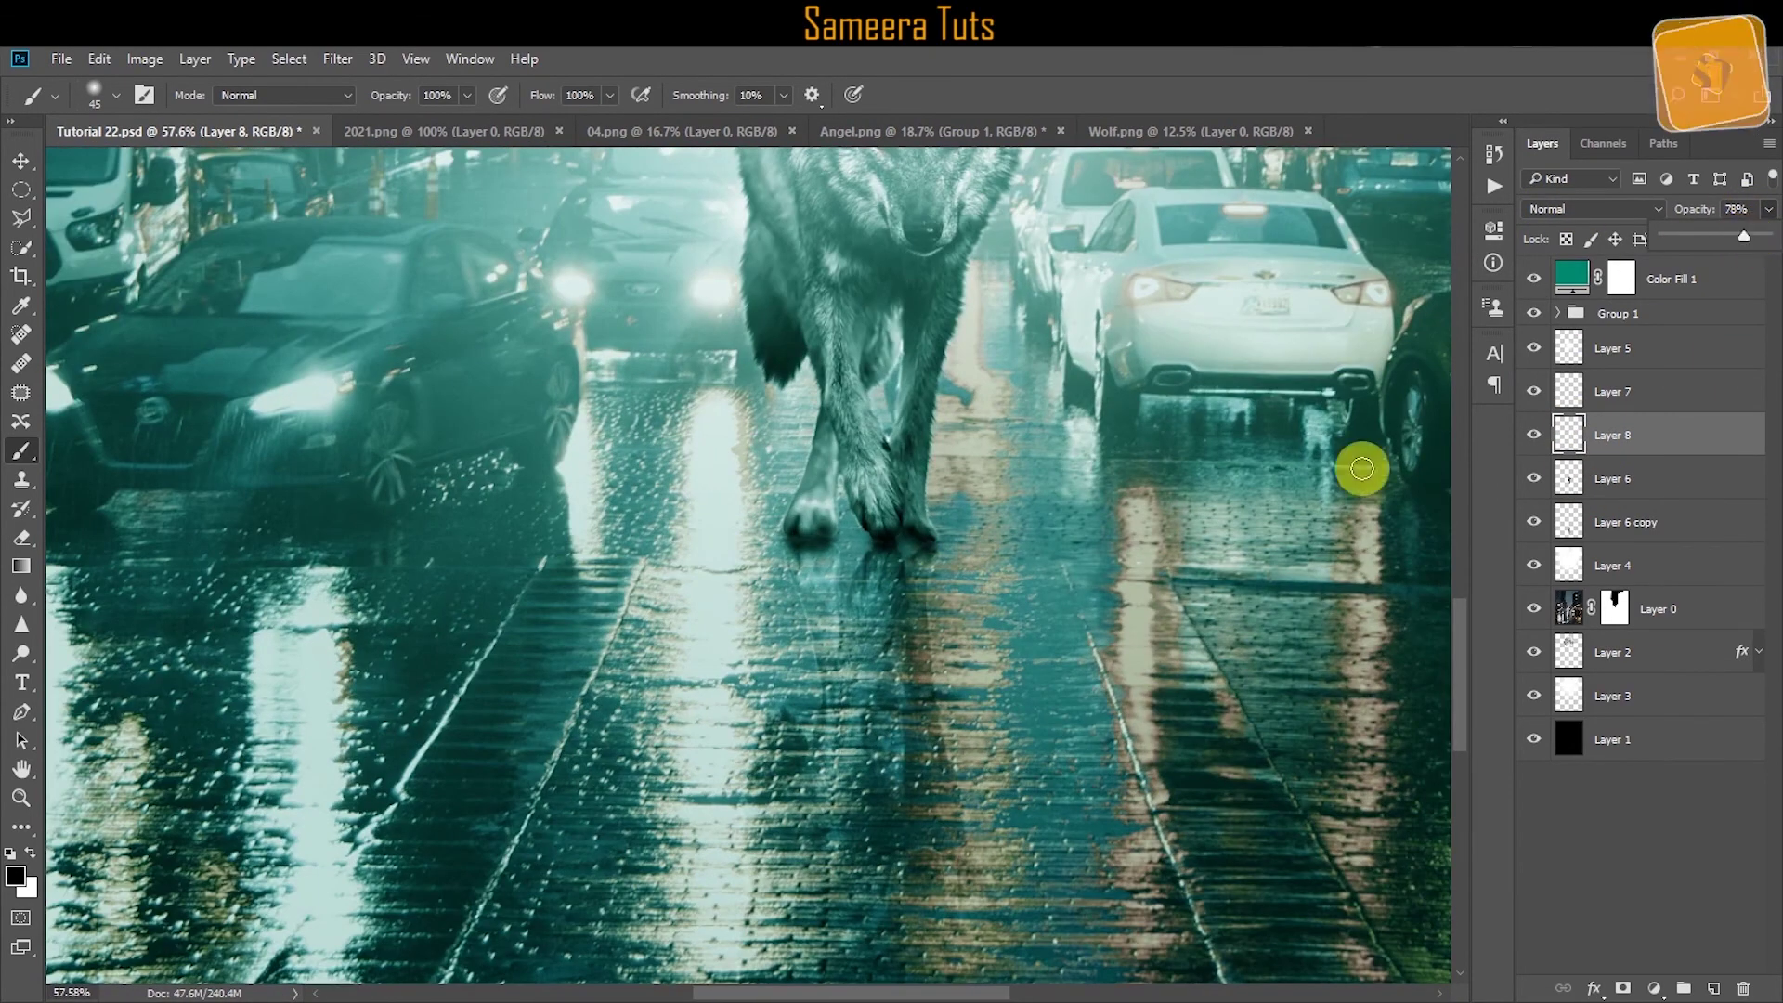
{"action": "scroll", "coordinate": [911, 557], "scroll_direction": "down", "scroll_amount": 5}
Duplicate the wolf reflection layer with Ctrl+J.
{"action": "left_click", "coordinate": [1672, 522]}
{"action": "key", "text": "ctrl+j"}
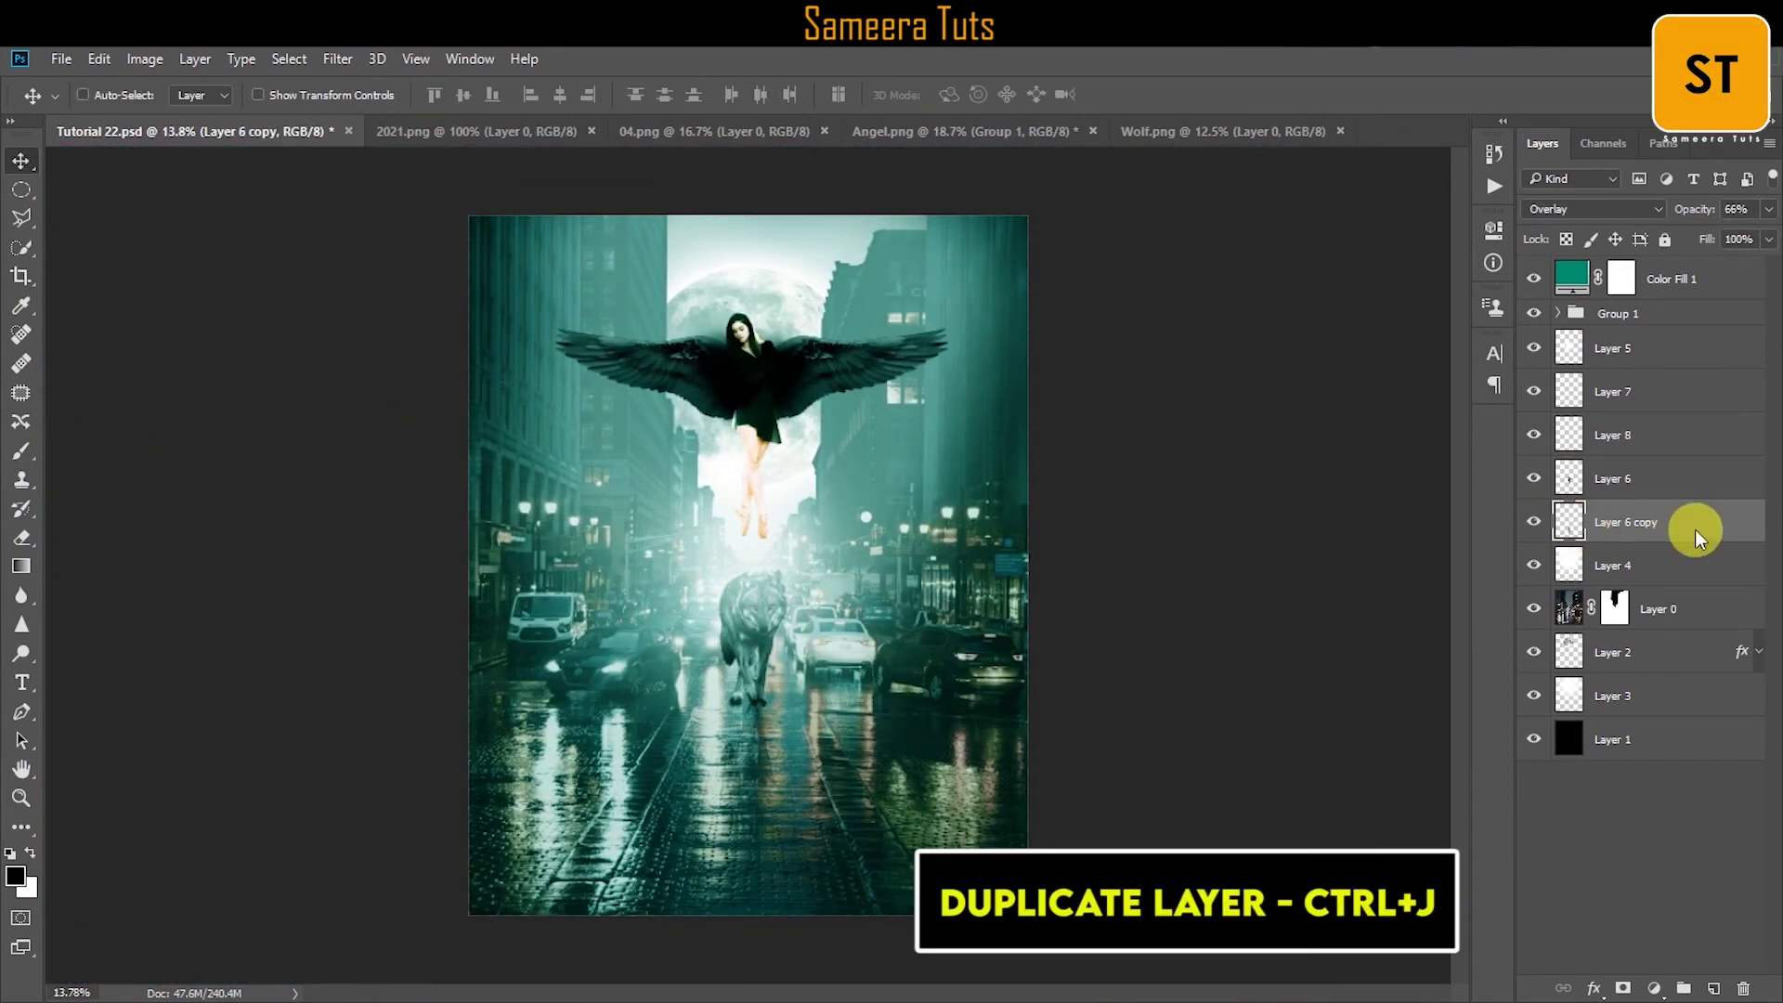
{"action": "left_click", "coordinate": [1592, 209]}
{"action": "left_click", "coordinate": [1321, 283]}
{"action": "scroll", "coordinate": [748, 827], "scroll_direction": "up", "scroll_amount": 3}
{"action": "scroll", "coordinate": [871, 661], "scroll_direction": "up", "scroll_amount": 1}
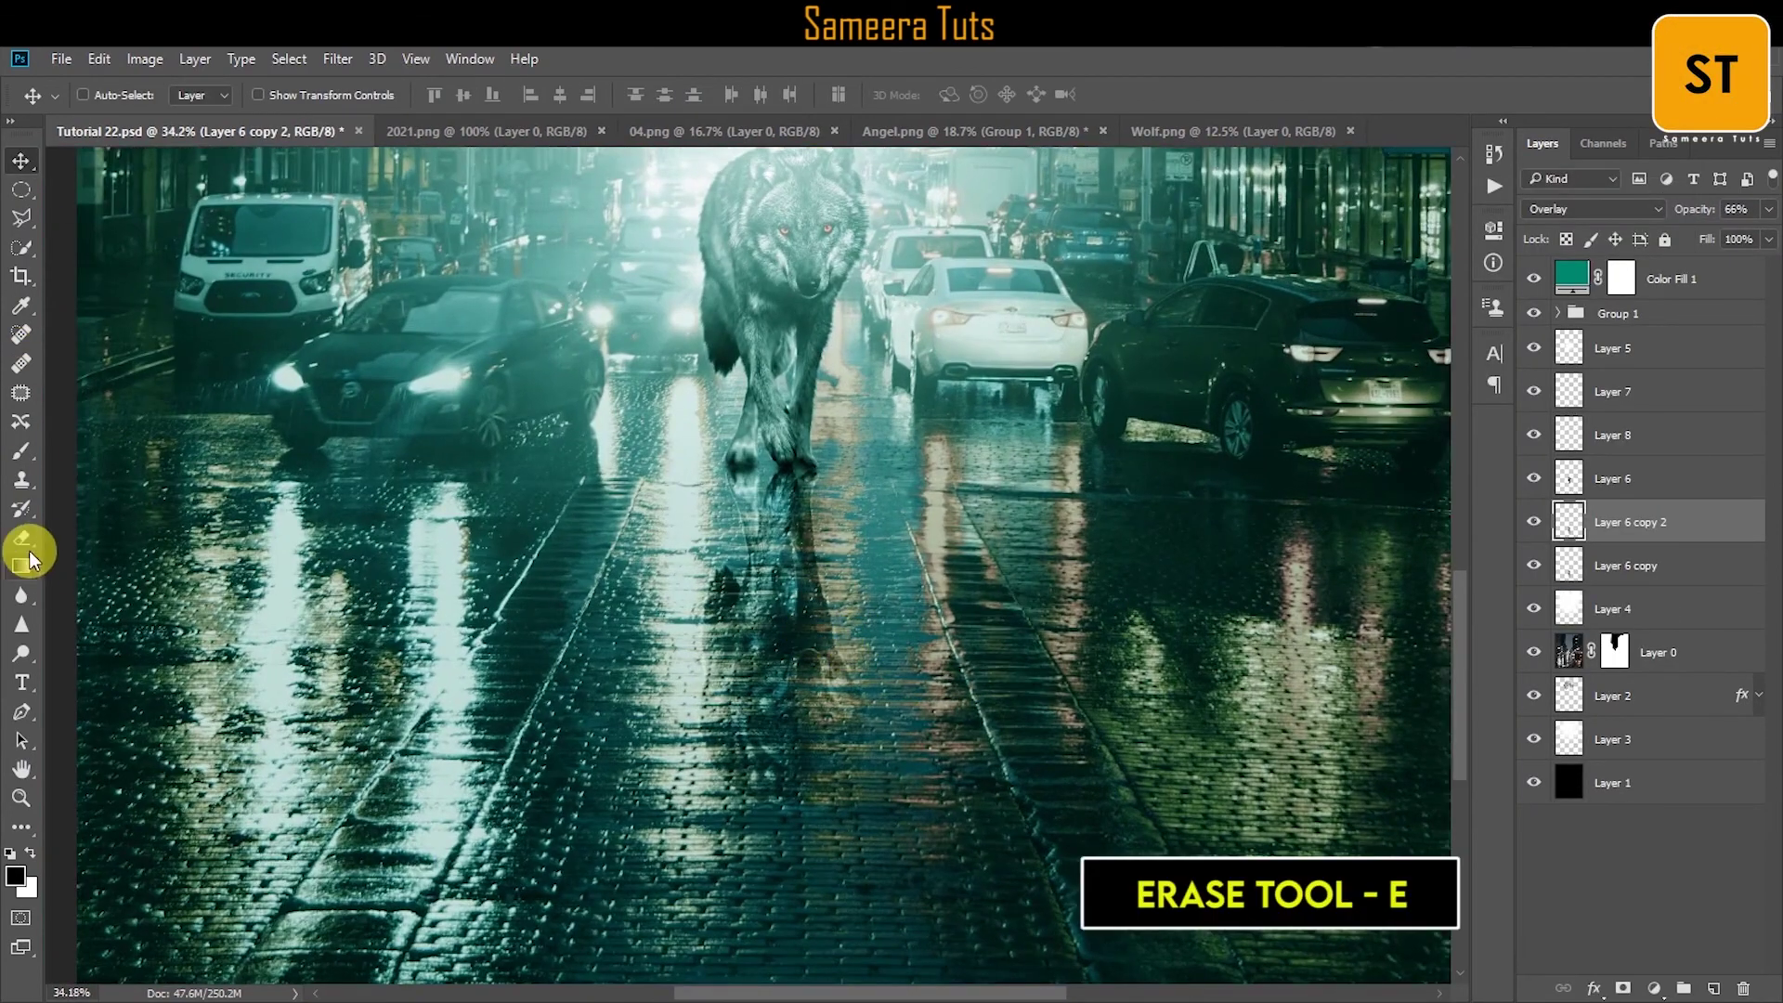
{"action": "key", "text": "v"}
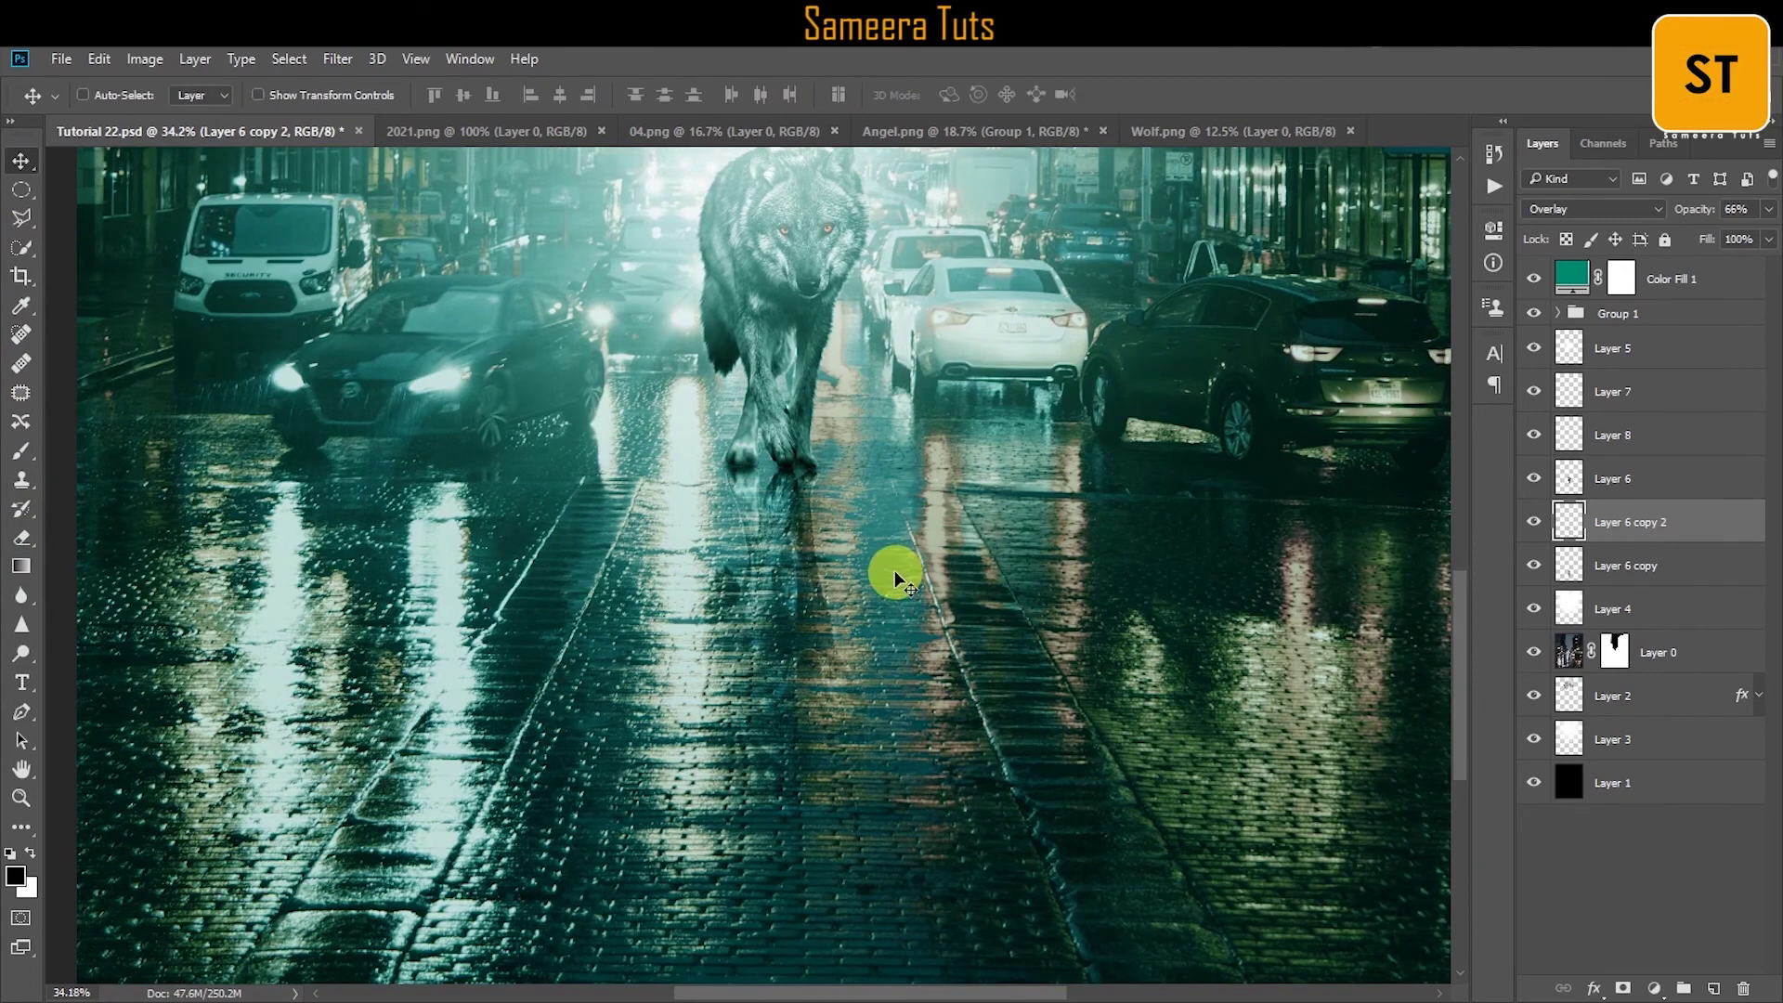
{"action": "key", "text": "ctrl+0"}
Bring the bokeh photo into the composition and scale it down.
{"action": "left_click_drag", "start_coordinate": [697, 505], "coordinate": [628, 506]}
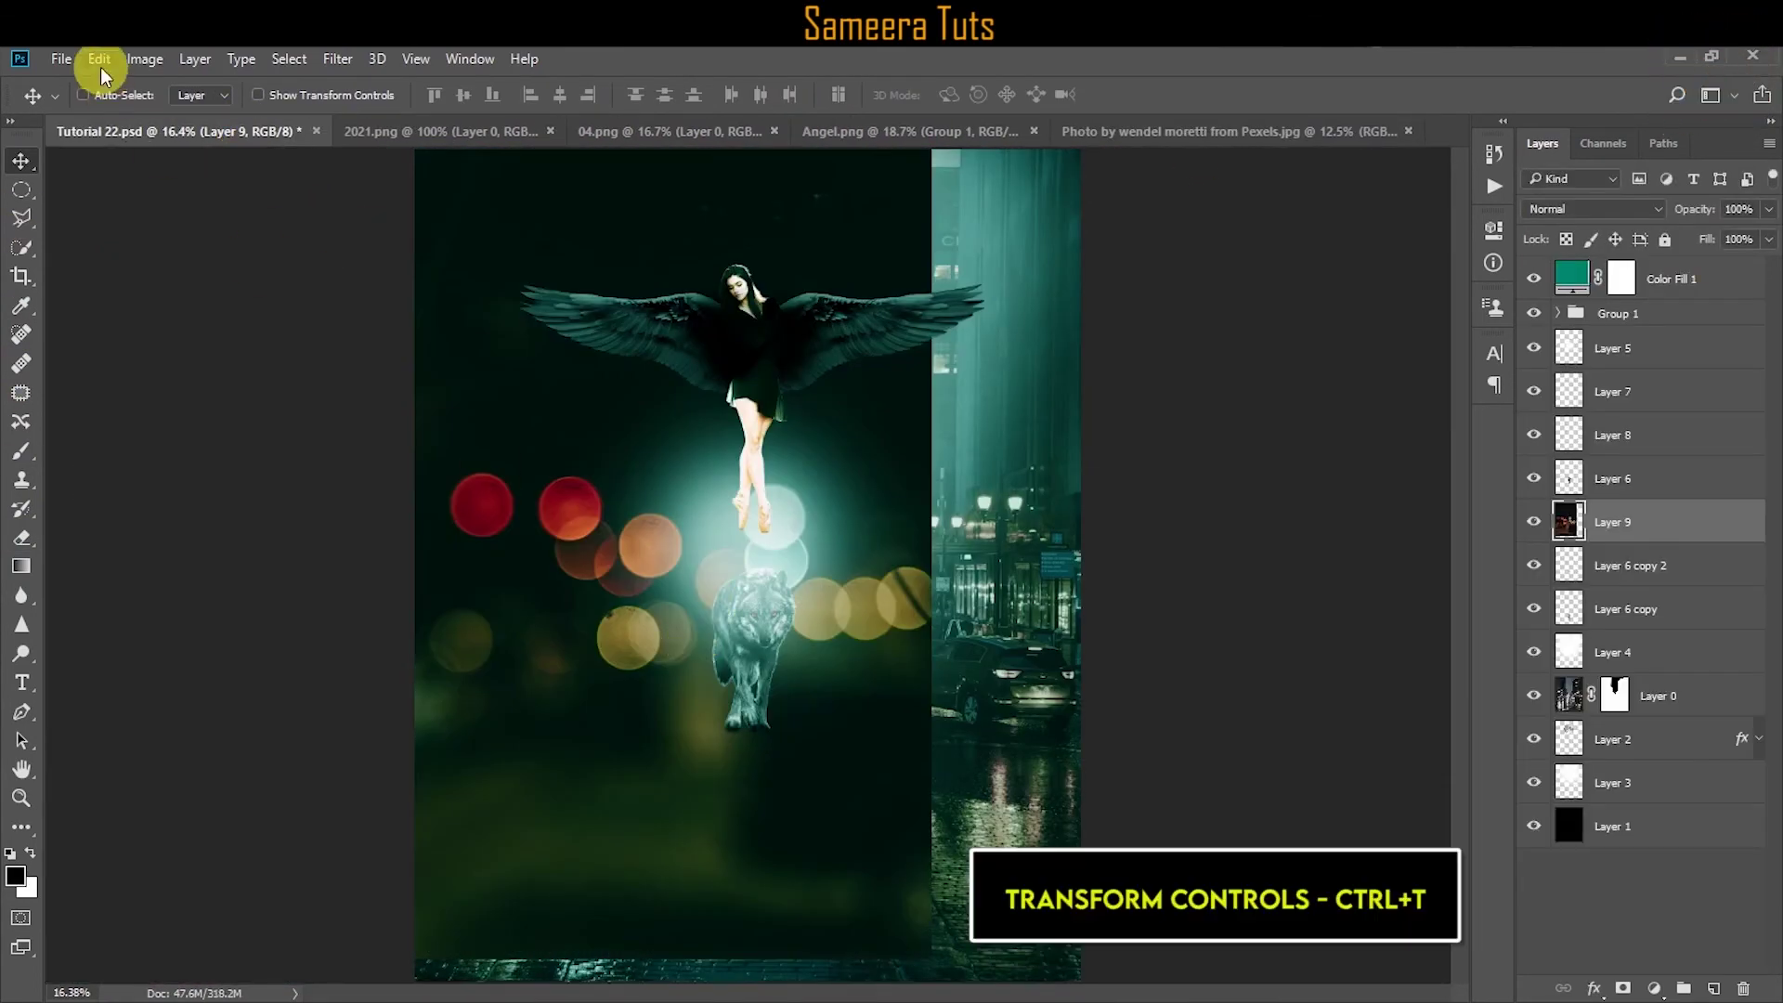
{"action": "left_click", "coordinate": [99, 58]}
{"action": "left_click", "coordinate": [228, 520]}
{"action": "left_click_drag", "start_coordinate": [816, 734], "coordinate": [852, 812]}
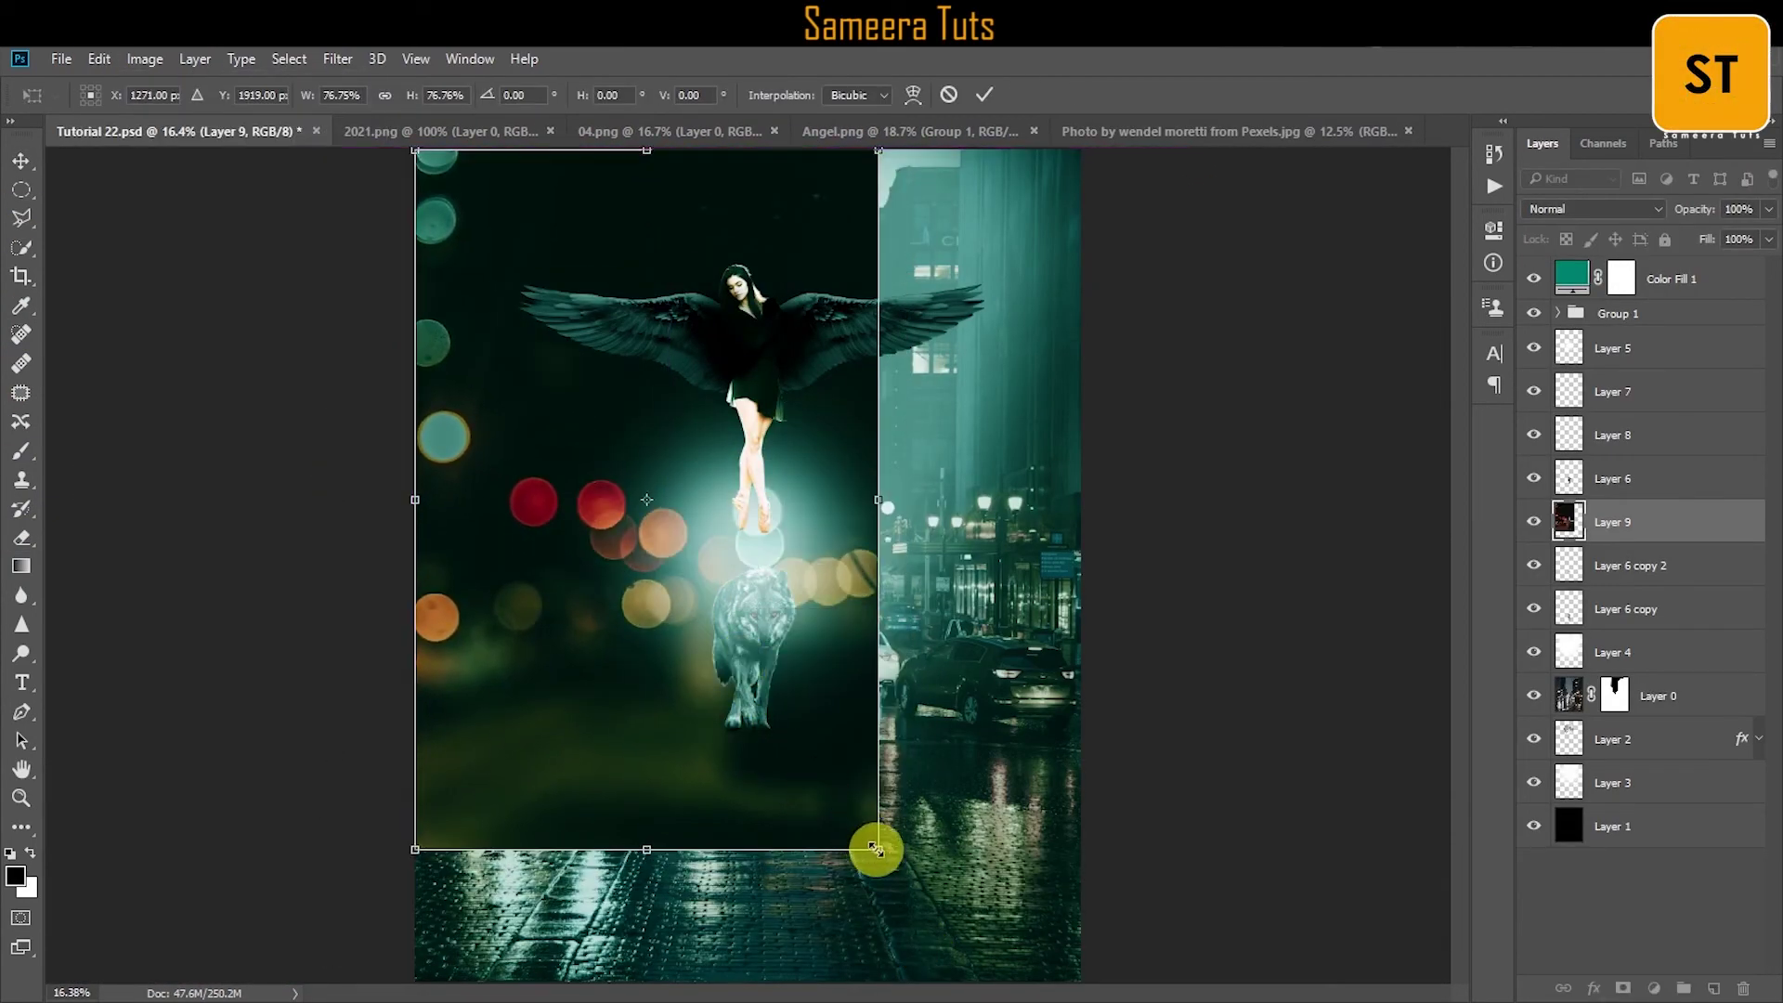
{"action": "left_click", "coordinate": [984, 94]}
Set the bokeh layer to Screen, erase its lower haze, and lower its saturation.
{"action": "left_click", "coordinate": [1575, 209]}
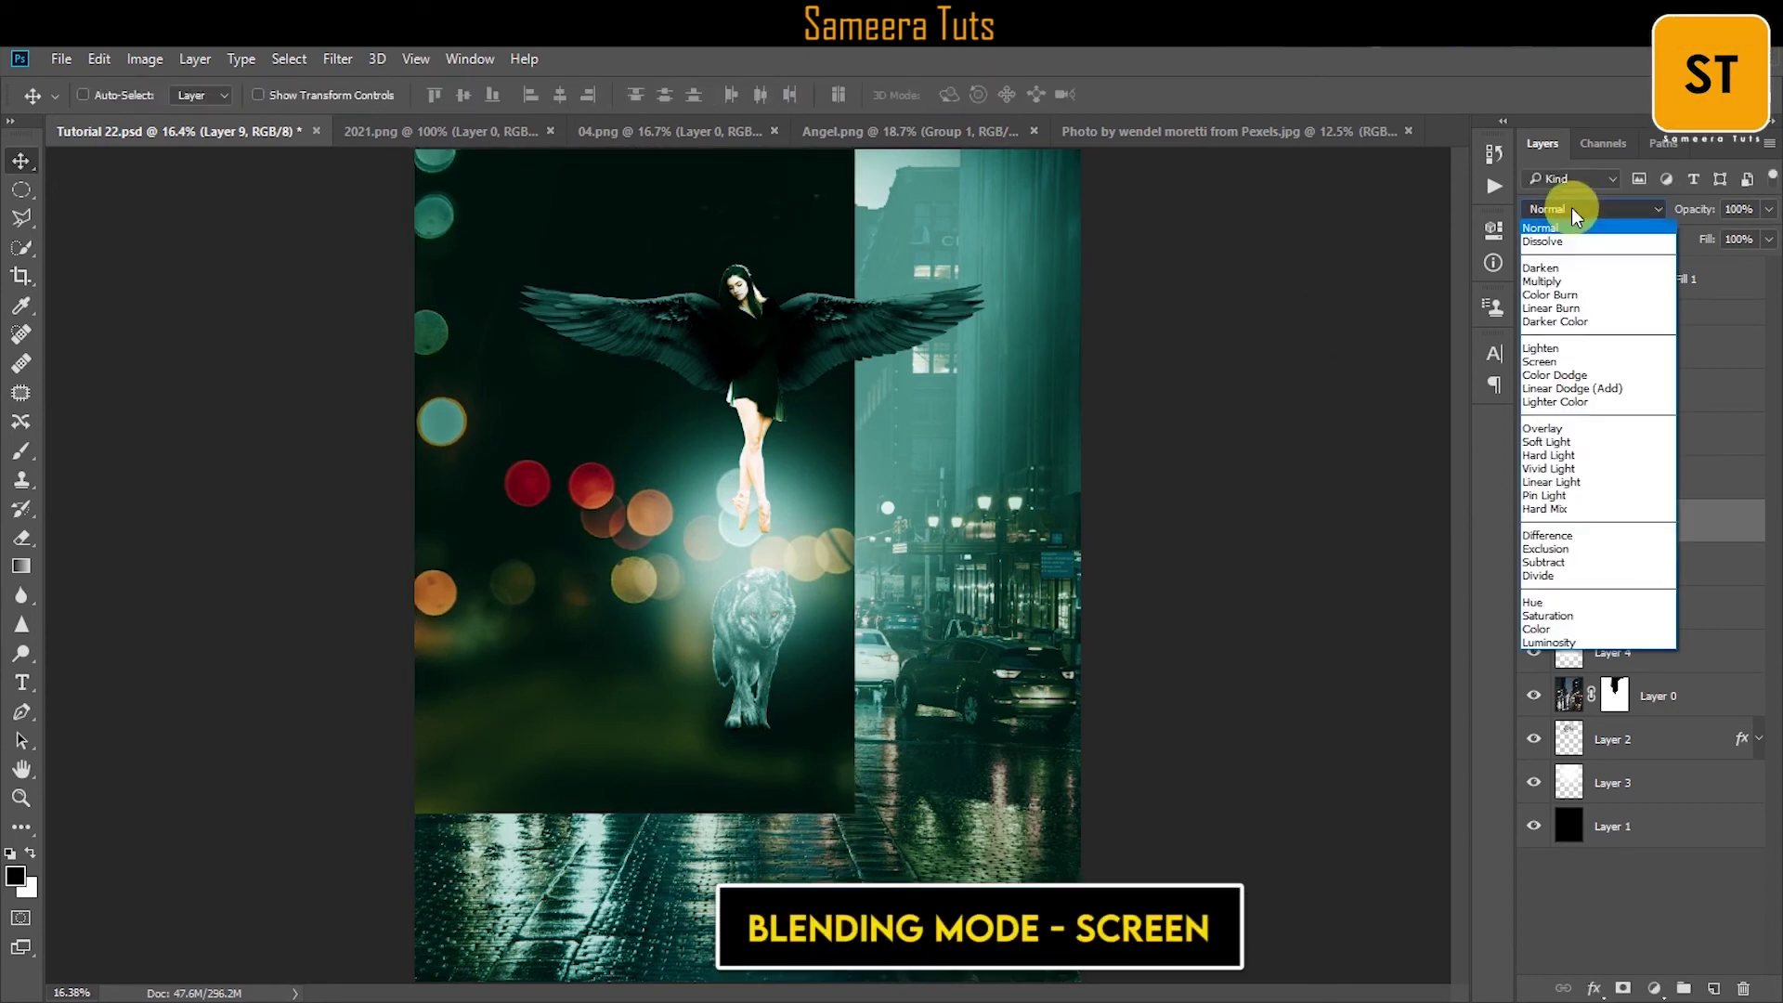
{"action": "left_click", "coordinate": [1575, 362]}
{"action": "left_click", "coordinate": [21, 537]}
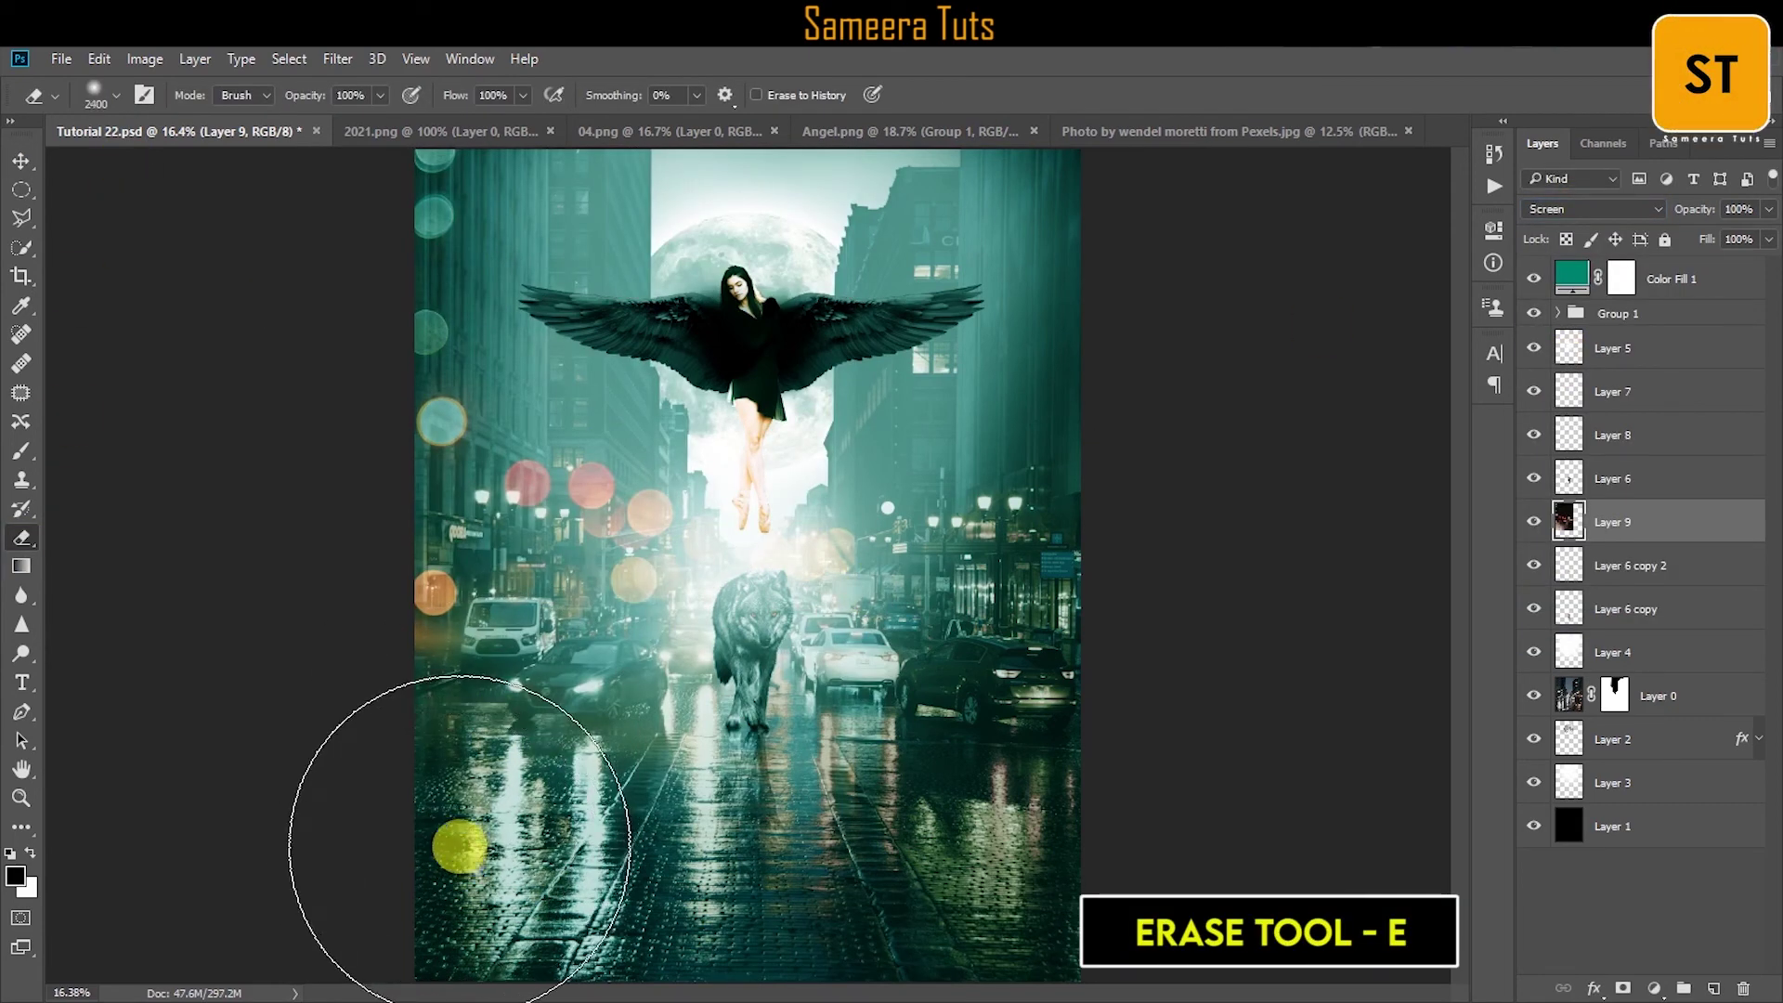
{"action": "left_click_drag", "start_coordinate": [460, 844], "coordinate": [751, 889]}
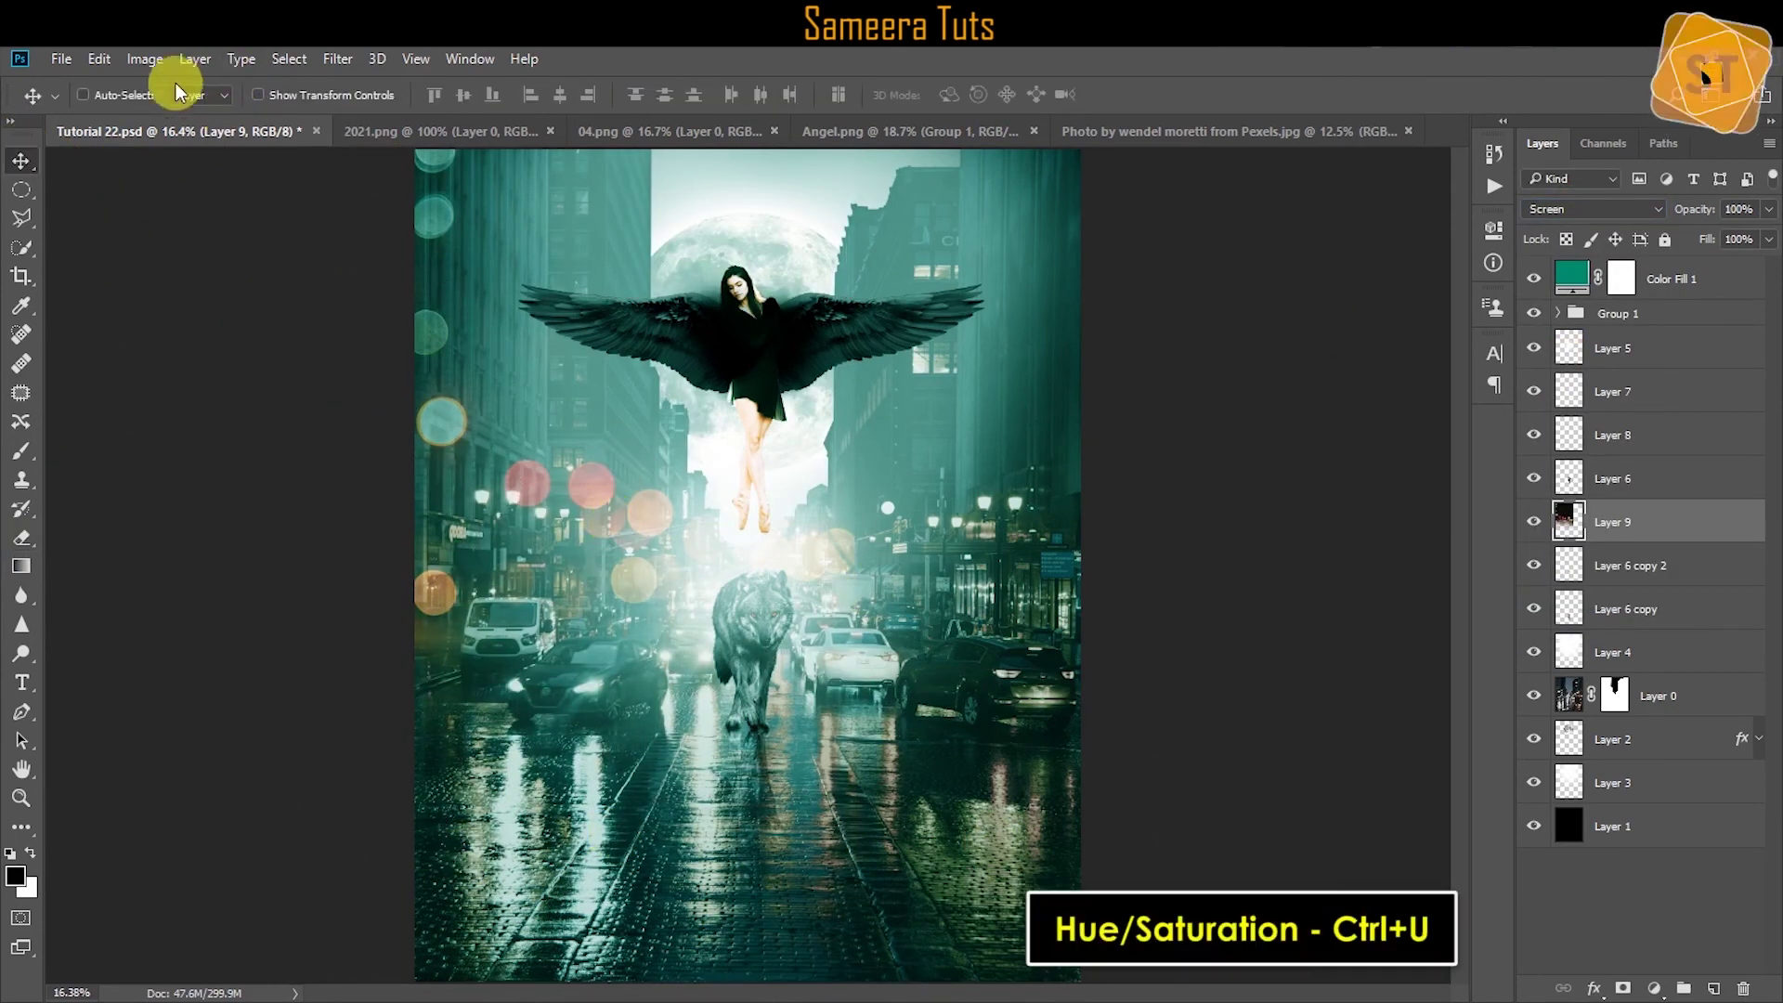
{"action": "left_click", "coordinate": [145, 59]}
{"action": "left_click", "coordinate": [458, 227]}
{"action": "left_click_drag", "start_coordinate": [1445, 482], "coordinate": [1344, 483]}
{"action": "key", "text": "Return"}
Duplicate the bokeh layer, flip the copy vertically, and move it down over the street.
{"action": "right_click", "coordinate": [1655, 523]}
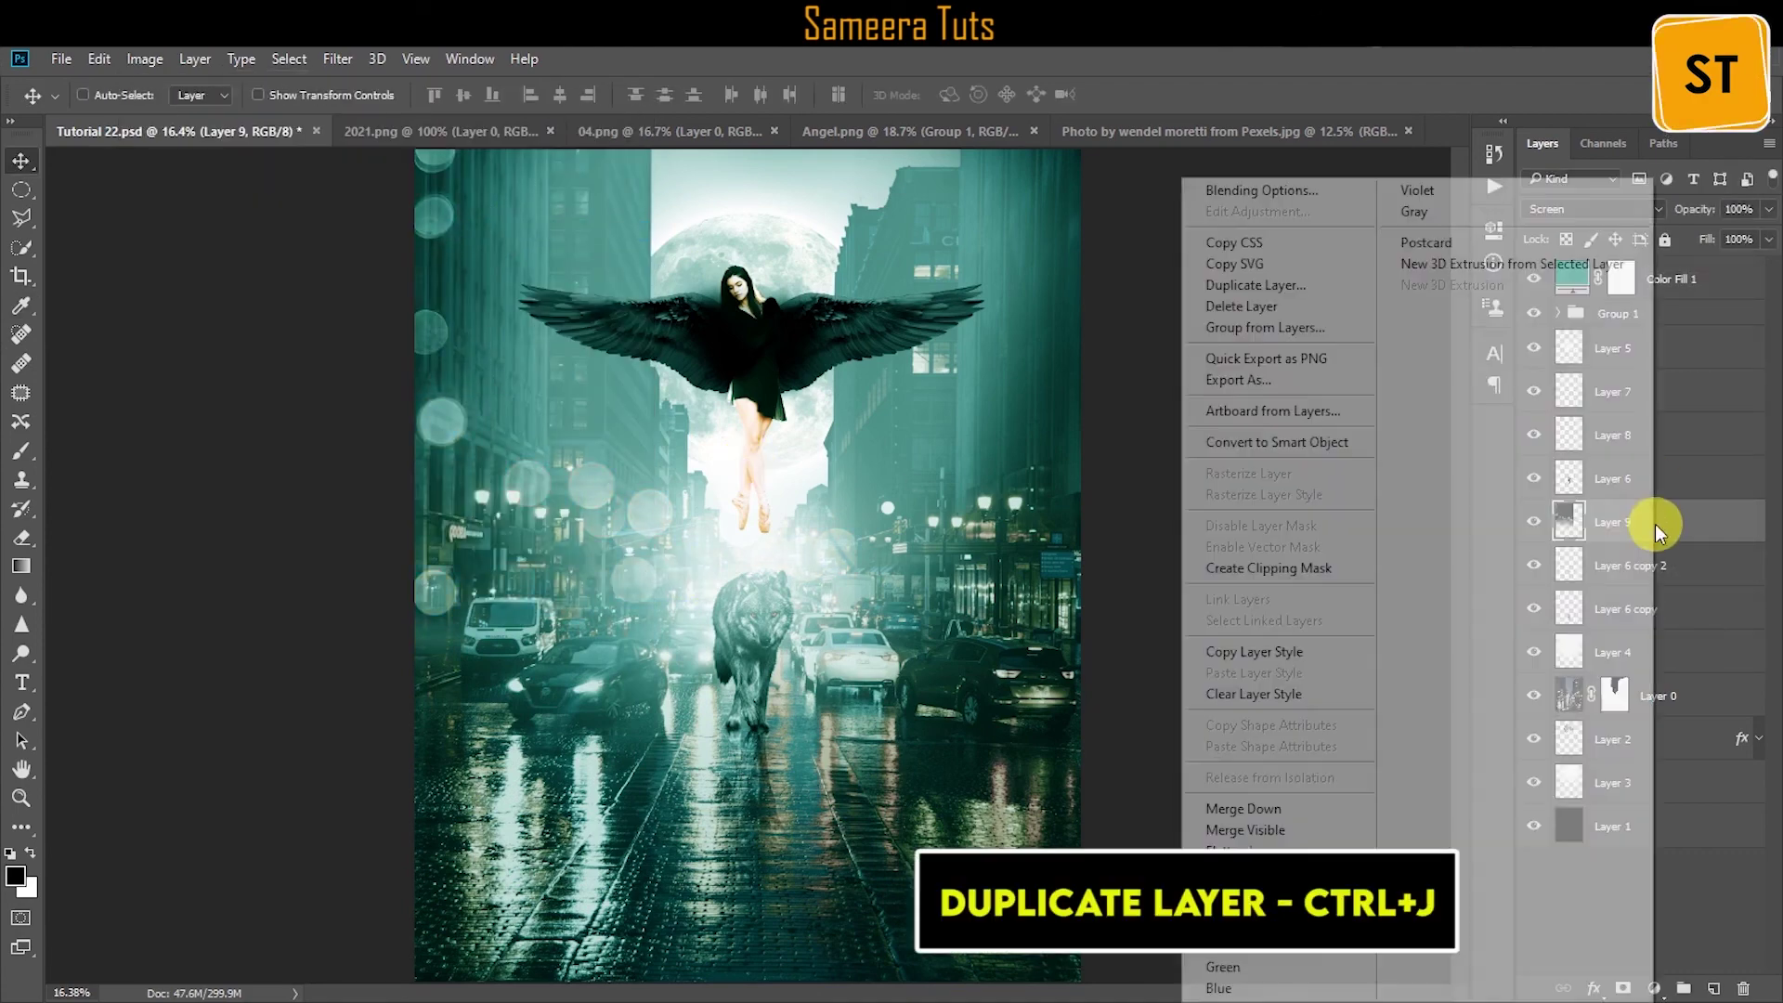
{"action": "left_click", "coordinate": [1290, 283]}
{"action": "left_click", "coordinate": [100, 59]}
{"action": "key", "text": "ctrl+t"}
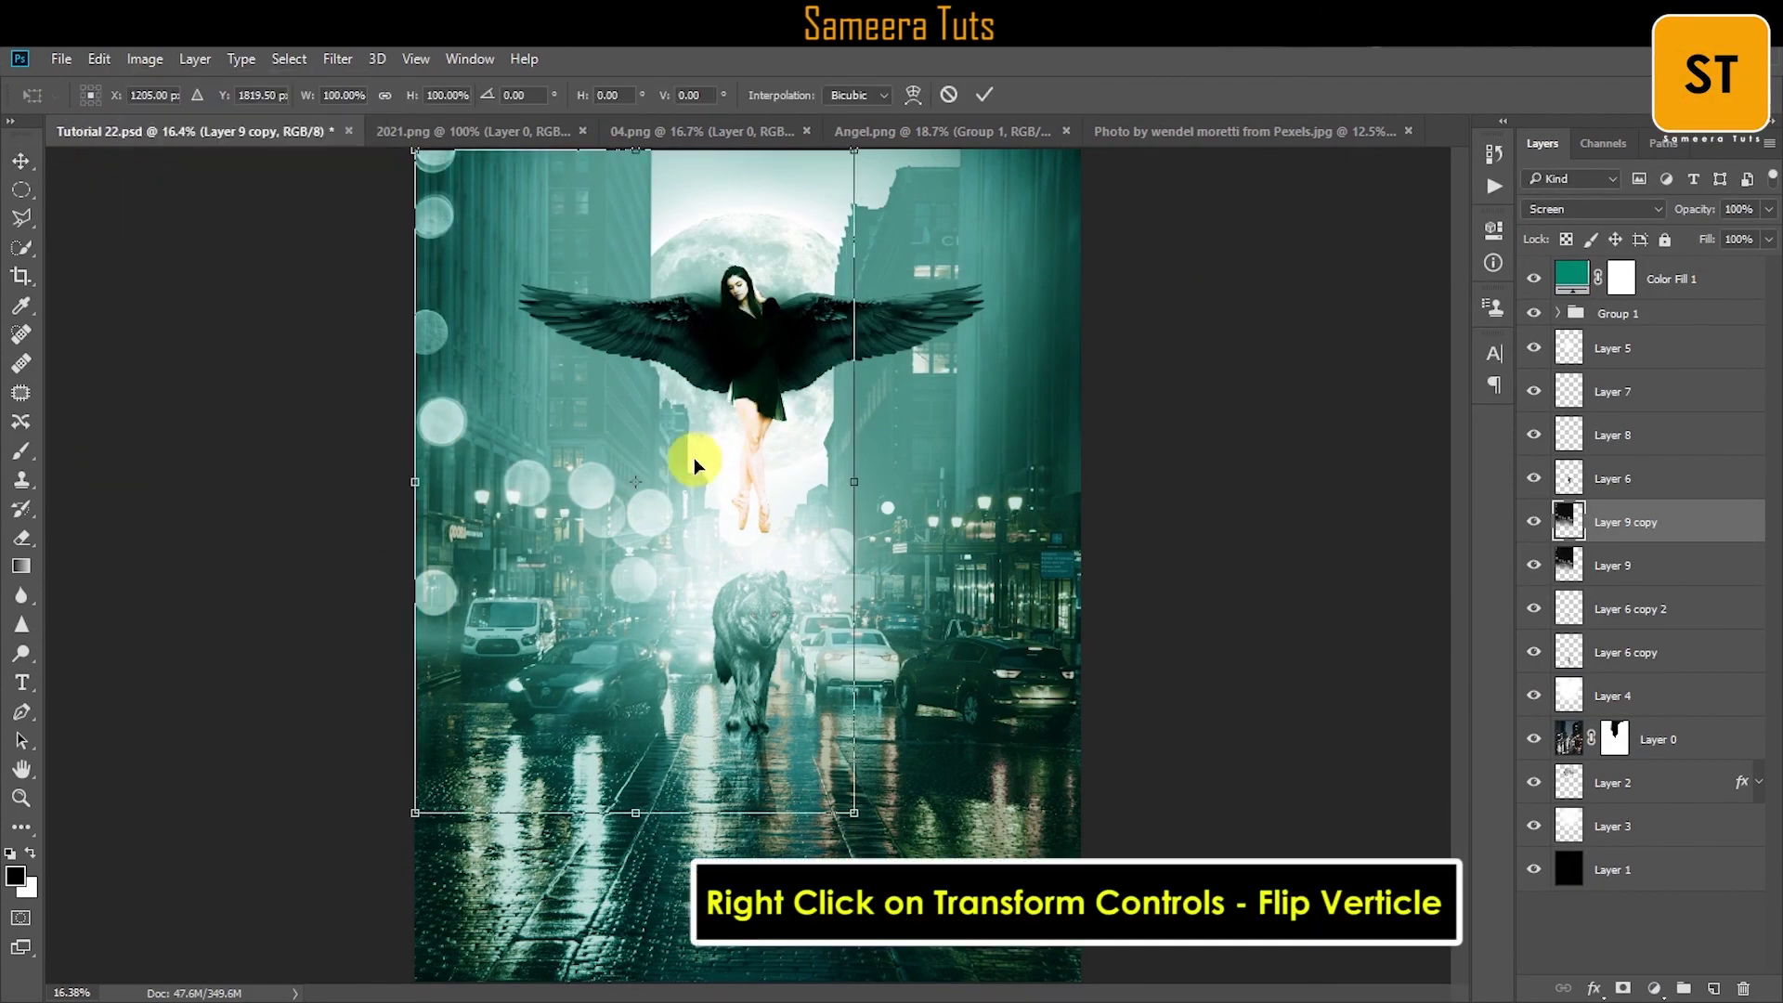
{"action": "right_click", "coordinate": [696, 455]}
{"action": "left_click", "coordinate": [734, 821]}
{"action": "left_click_drag", "start_coordinate": [867, 709], "coordinate": [895, 884]}
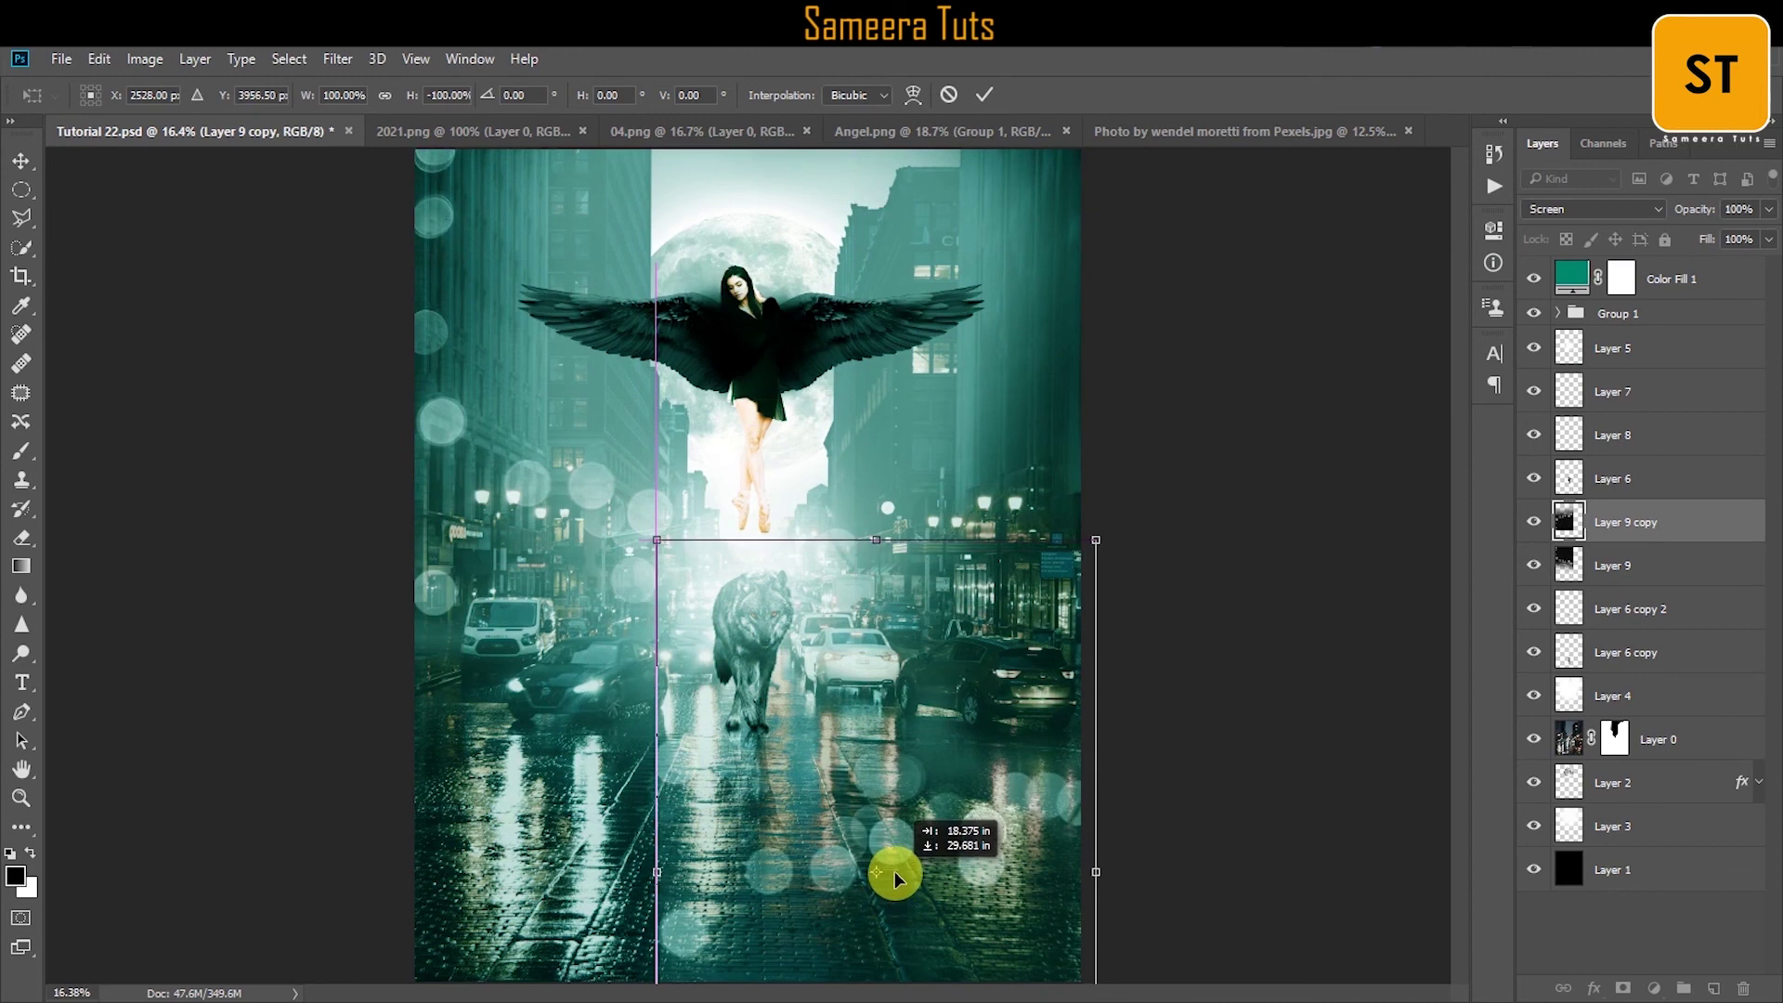
{"action": "key", "text": "Return"}
{"action": "left_click", "coordinate": [22, 538]}
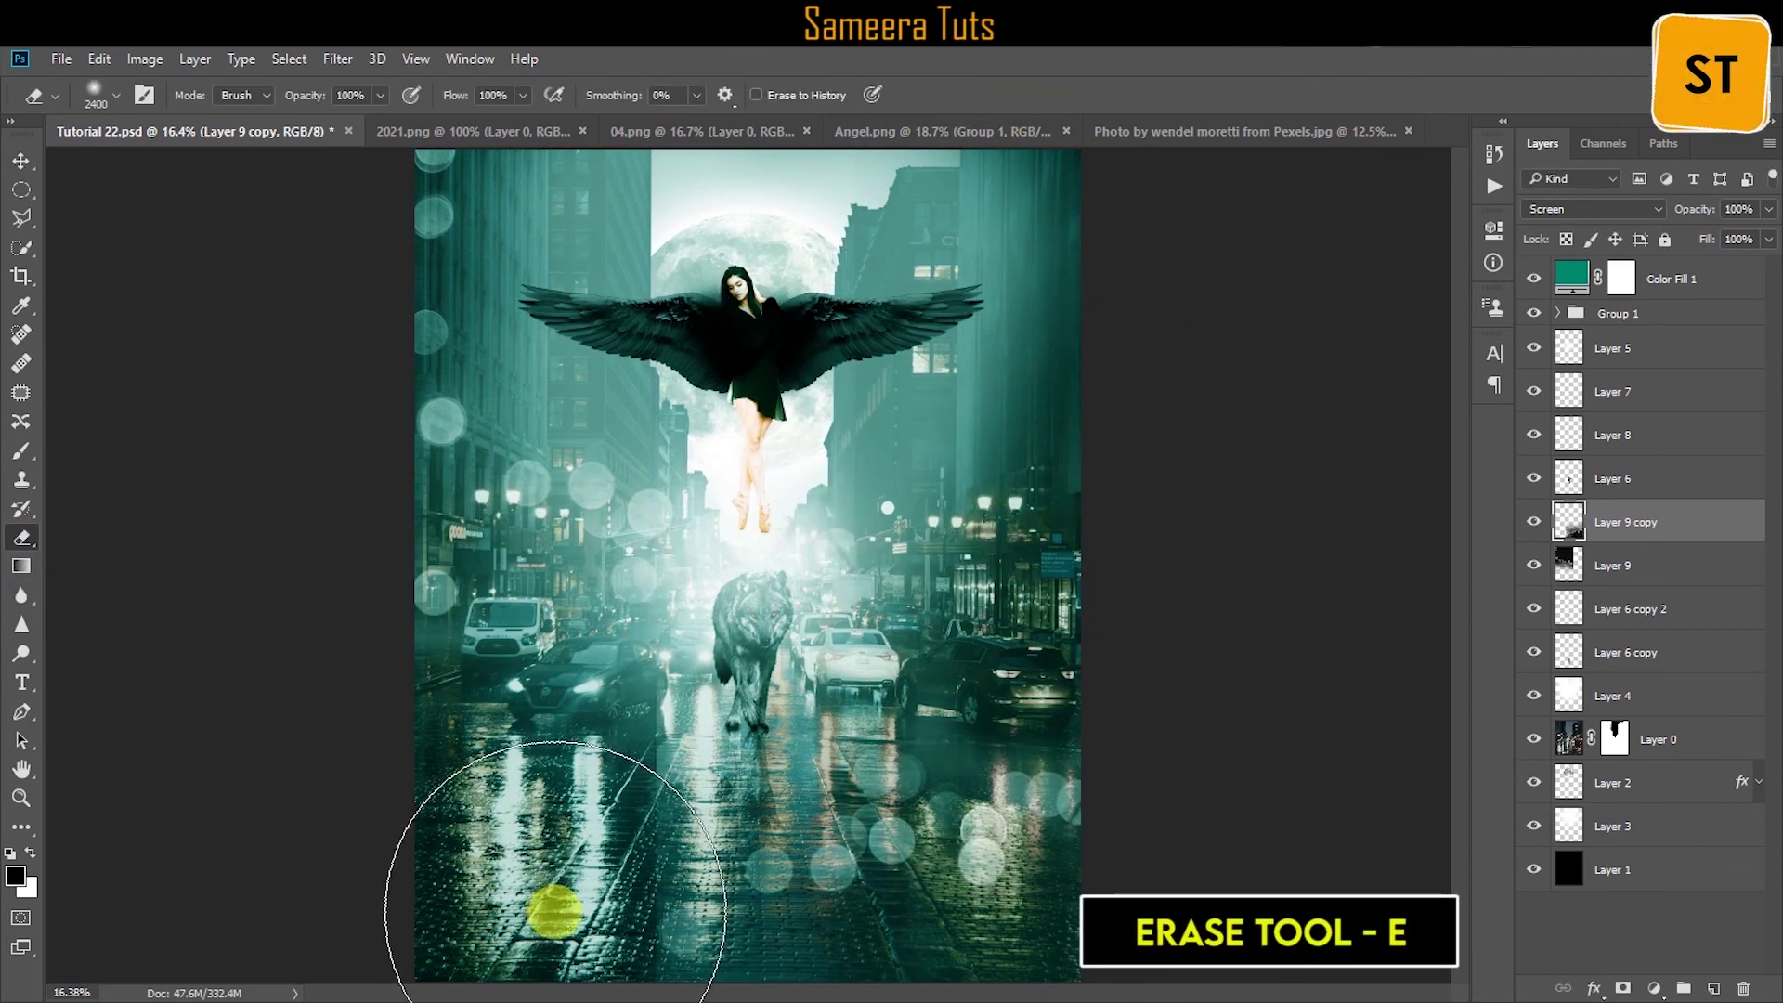